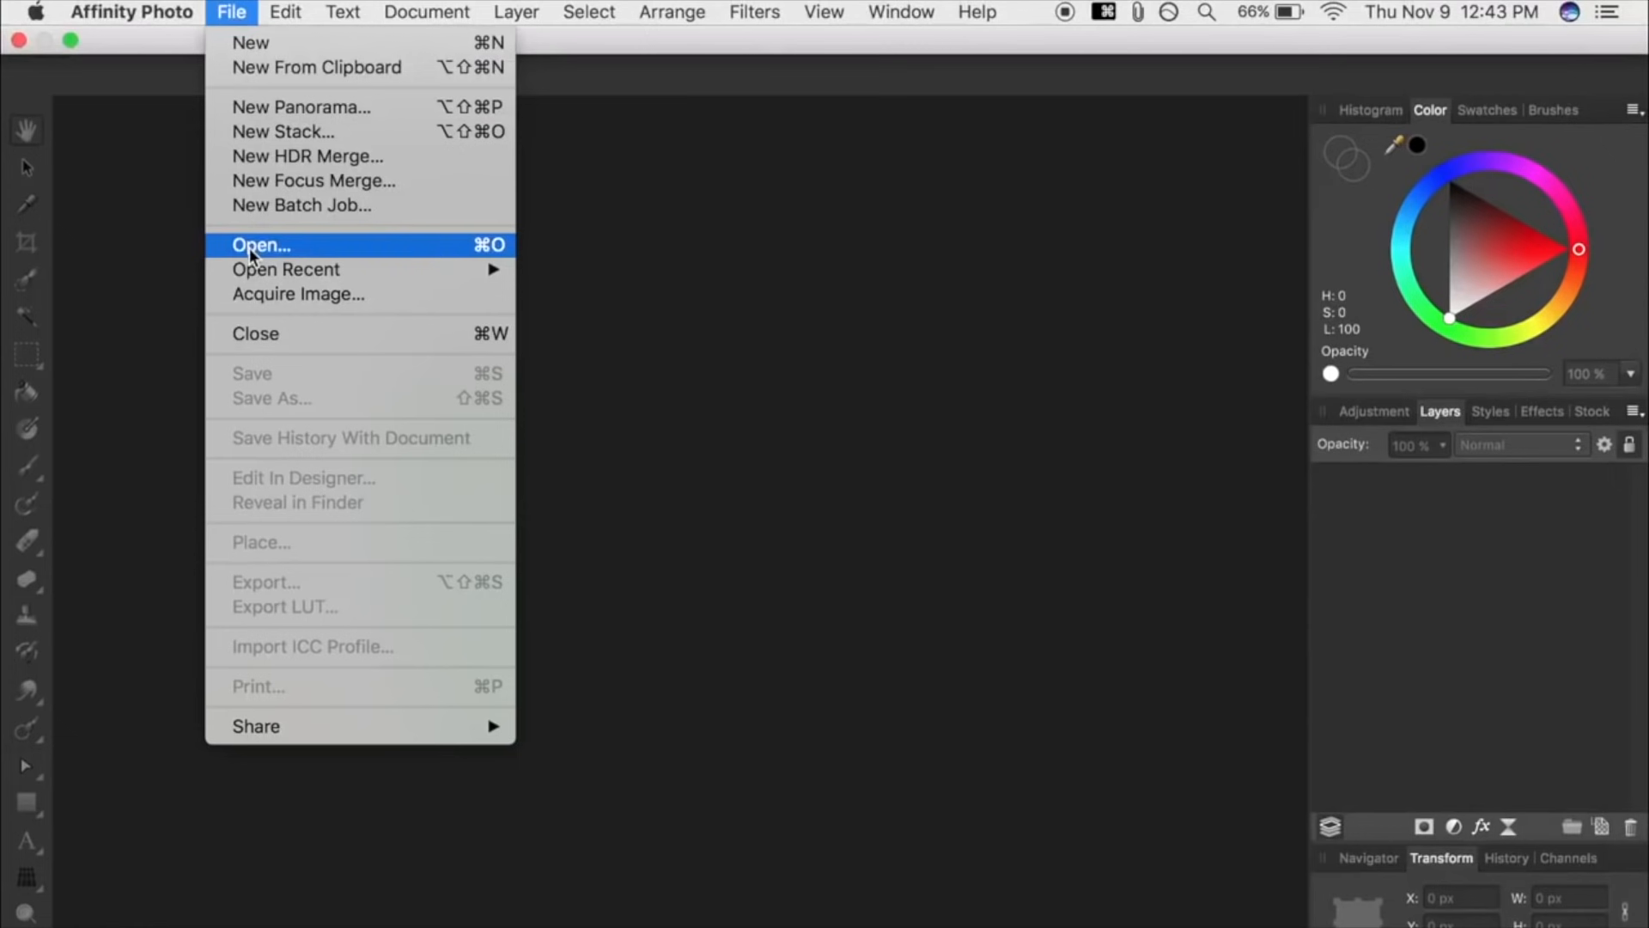
Open Cropping.jpg, Desert.jpg, Jumping.jpg and the portrait photo together from the Top 10 Images folder
left_click(250, 248)
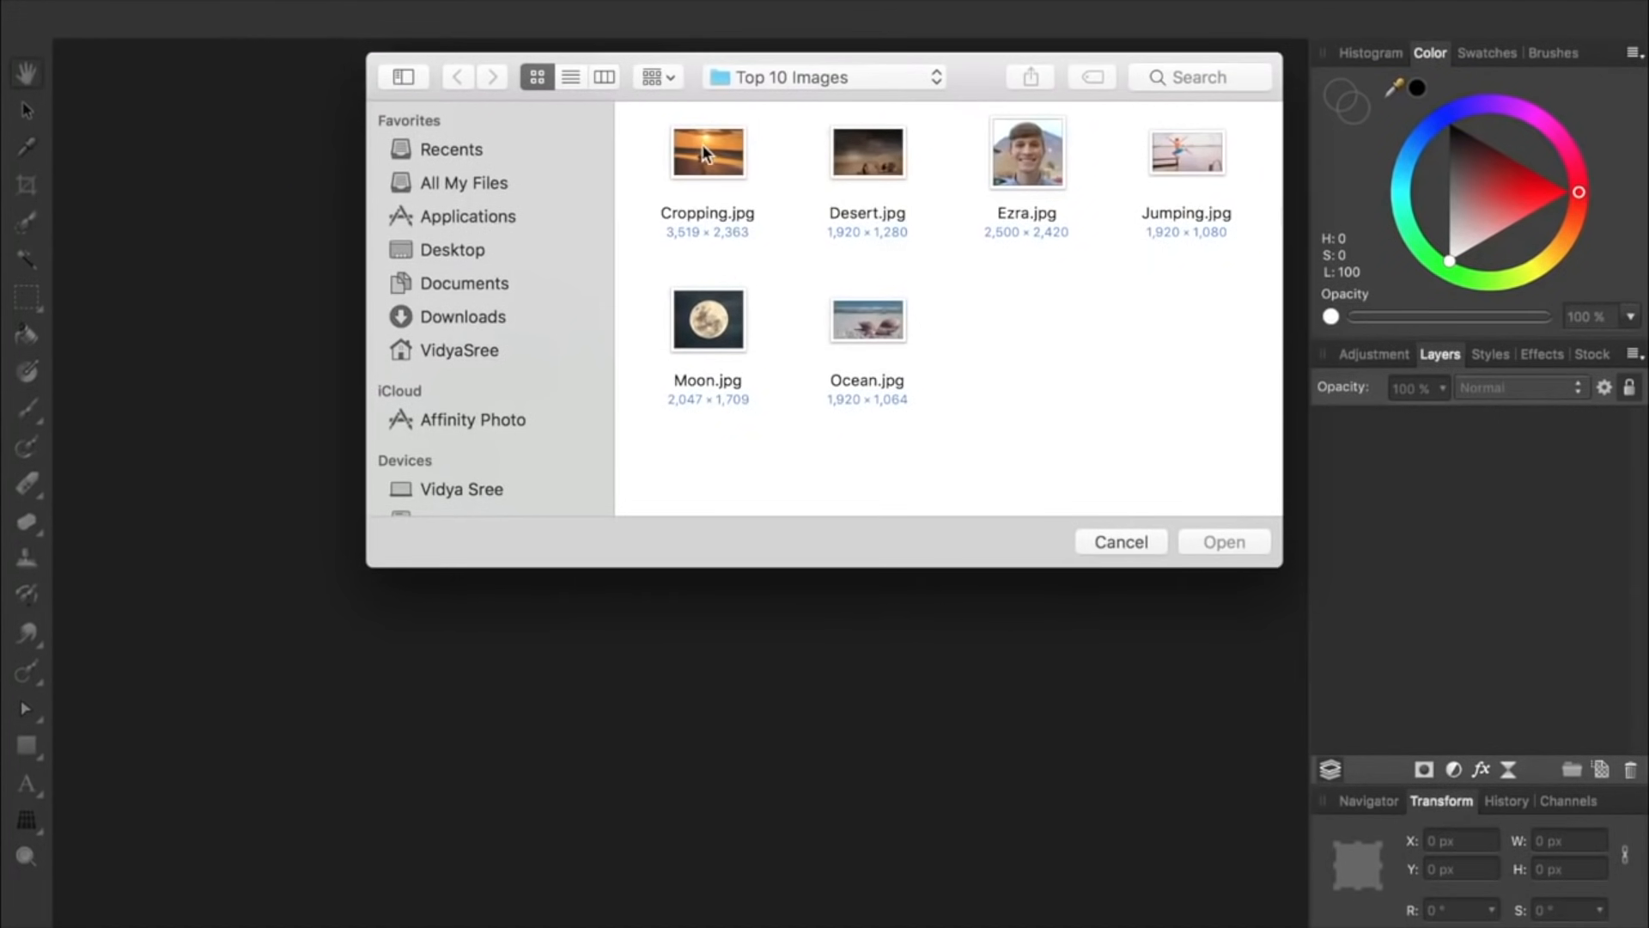
left_click(701, 152)
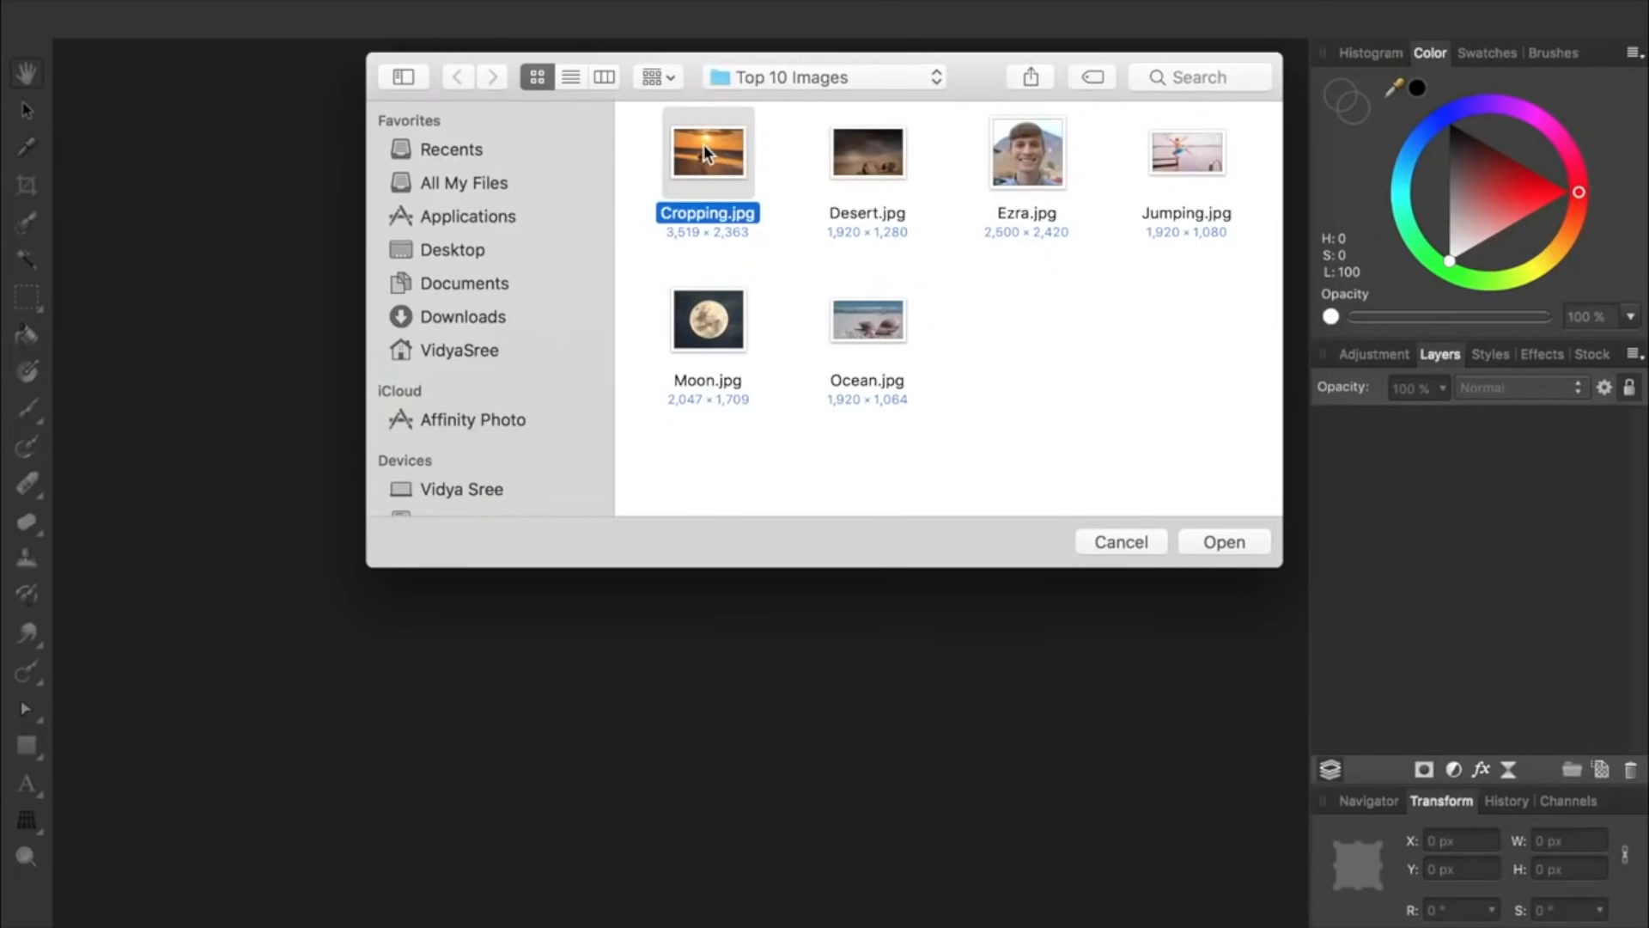
left_click(872, 163, "super")
left_click(1020, 170, "super")
left_click(1191, 163, "super")
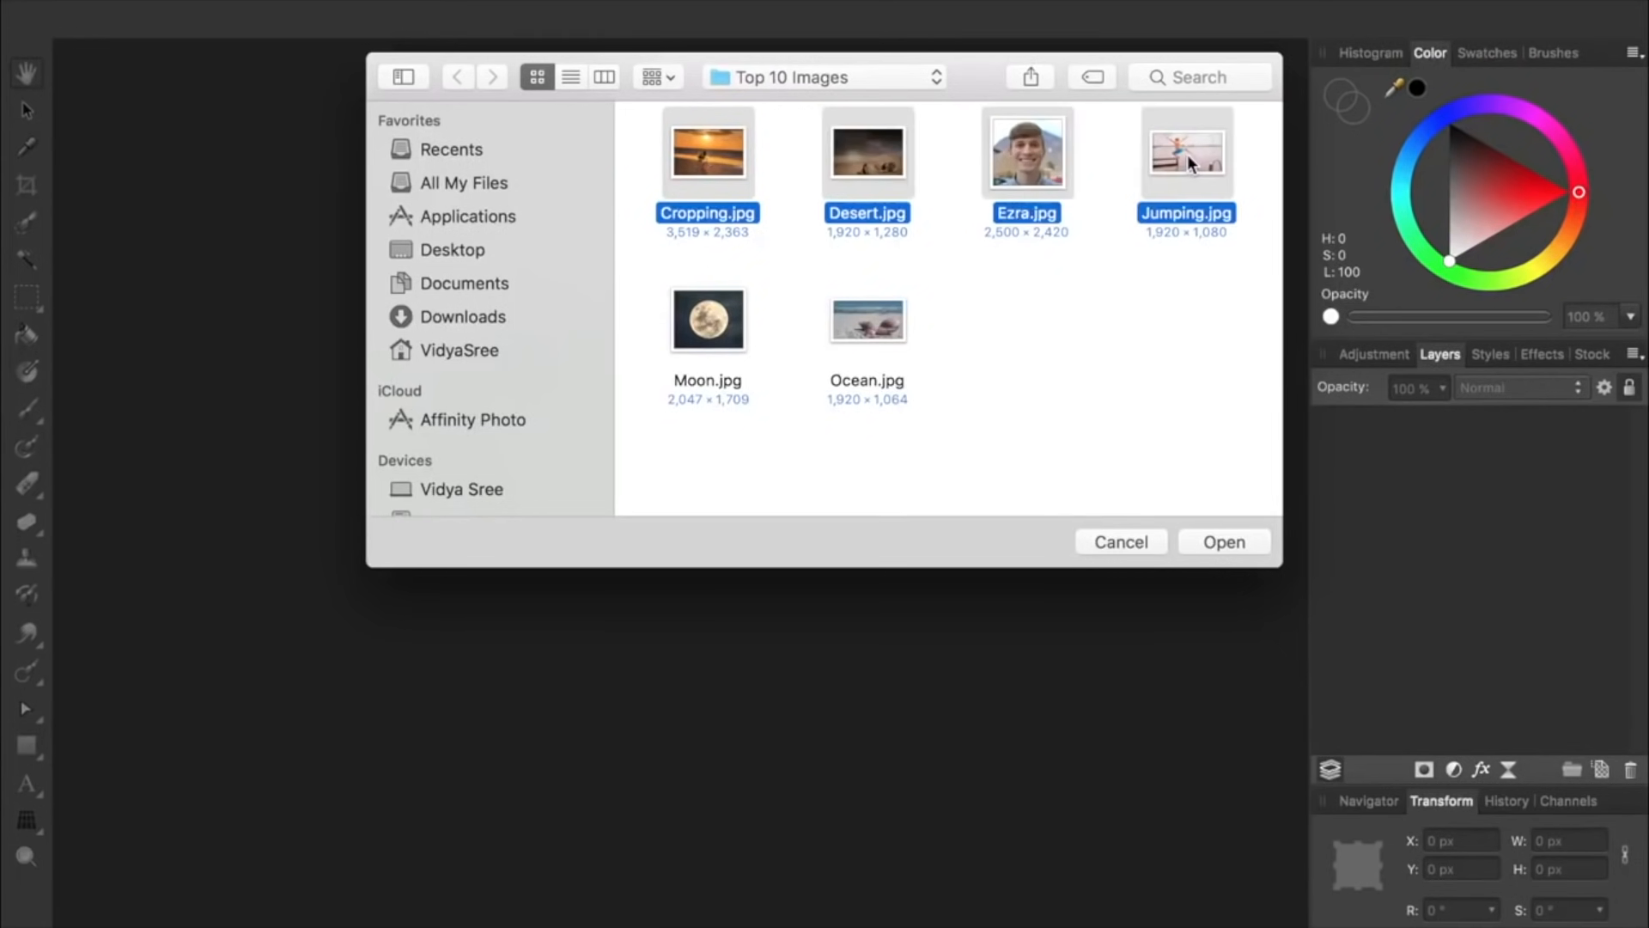
left_click(1220, 541)
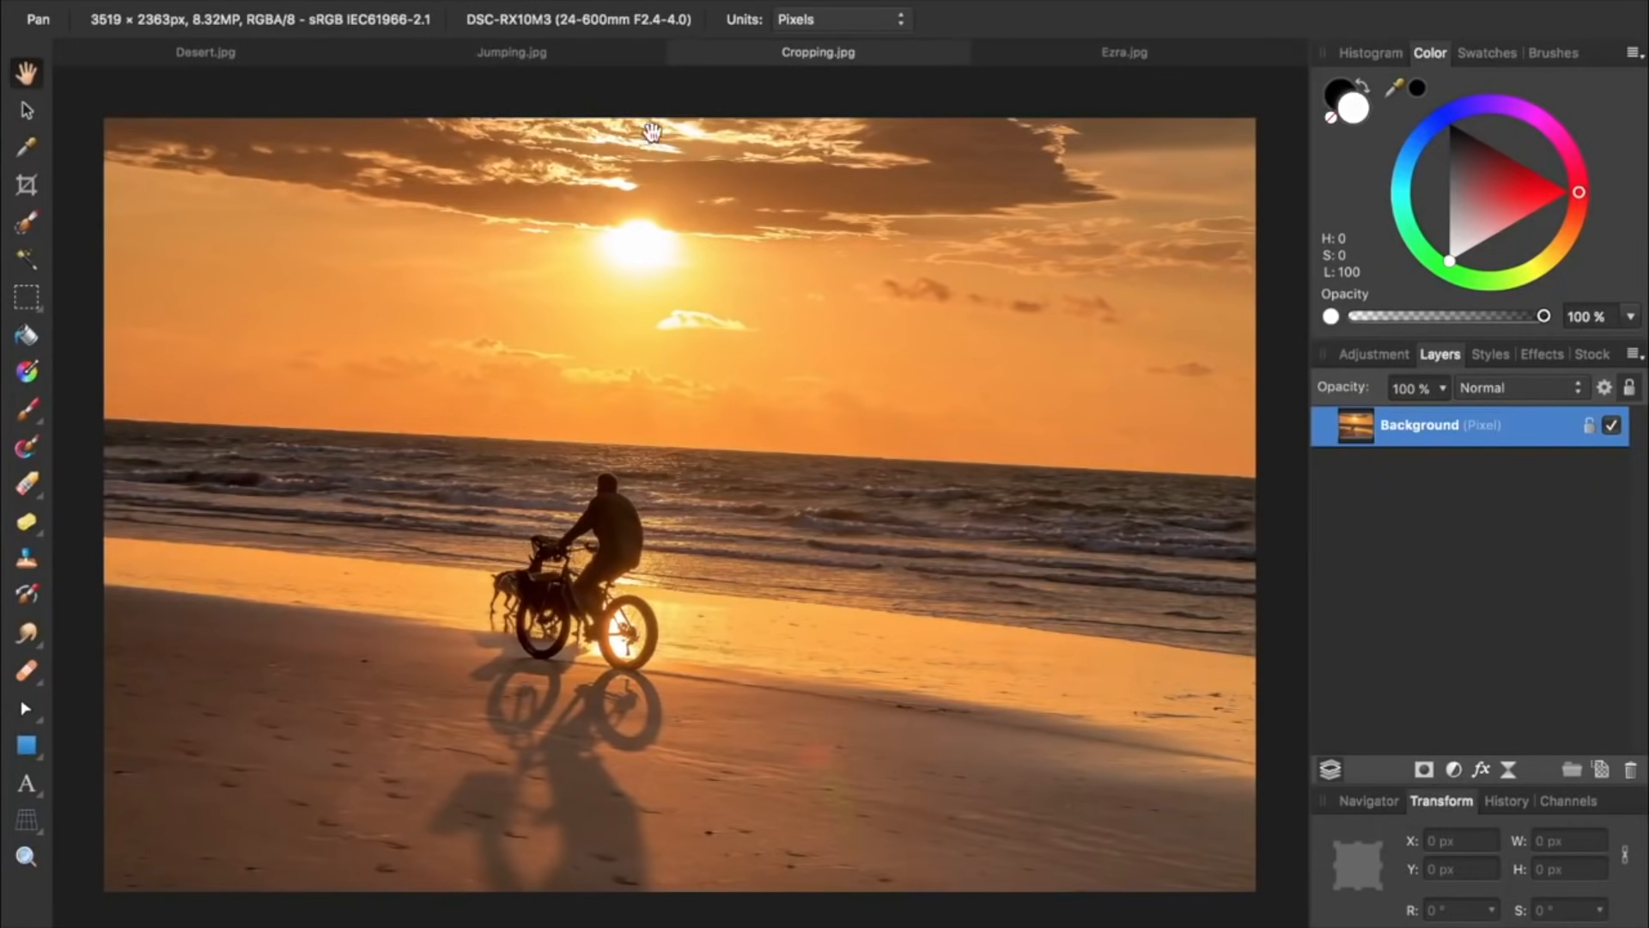
View the open Jumping.jpg and Desert.jpg documents, finishing on Cropping.jpg
left_click(577, 59)
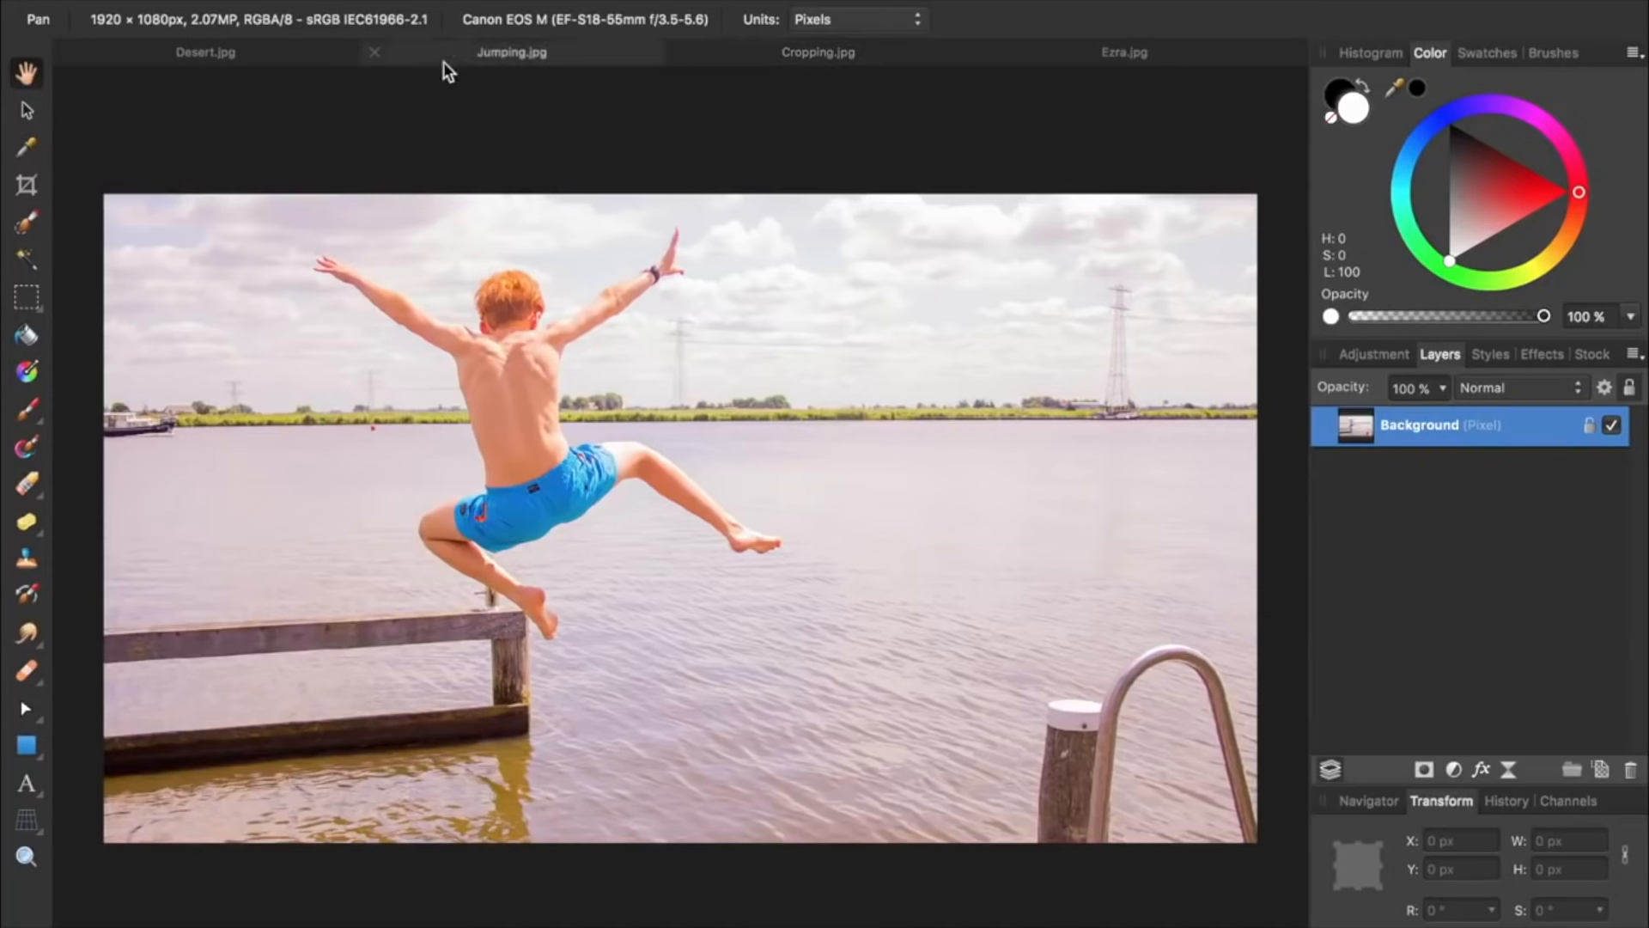
left_click(310, 67)
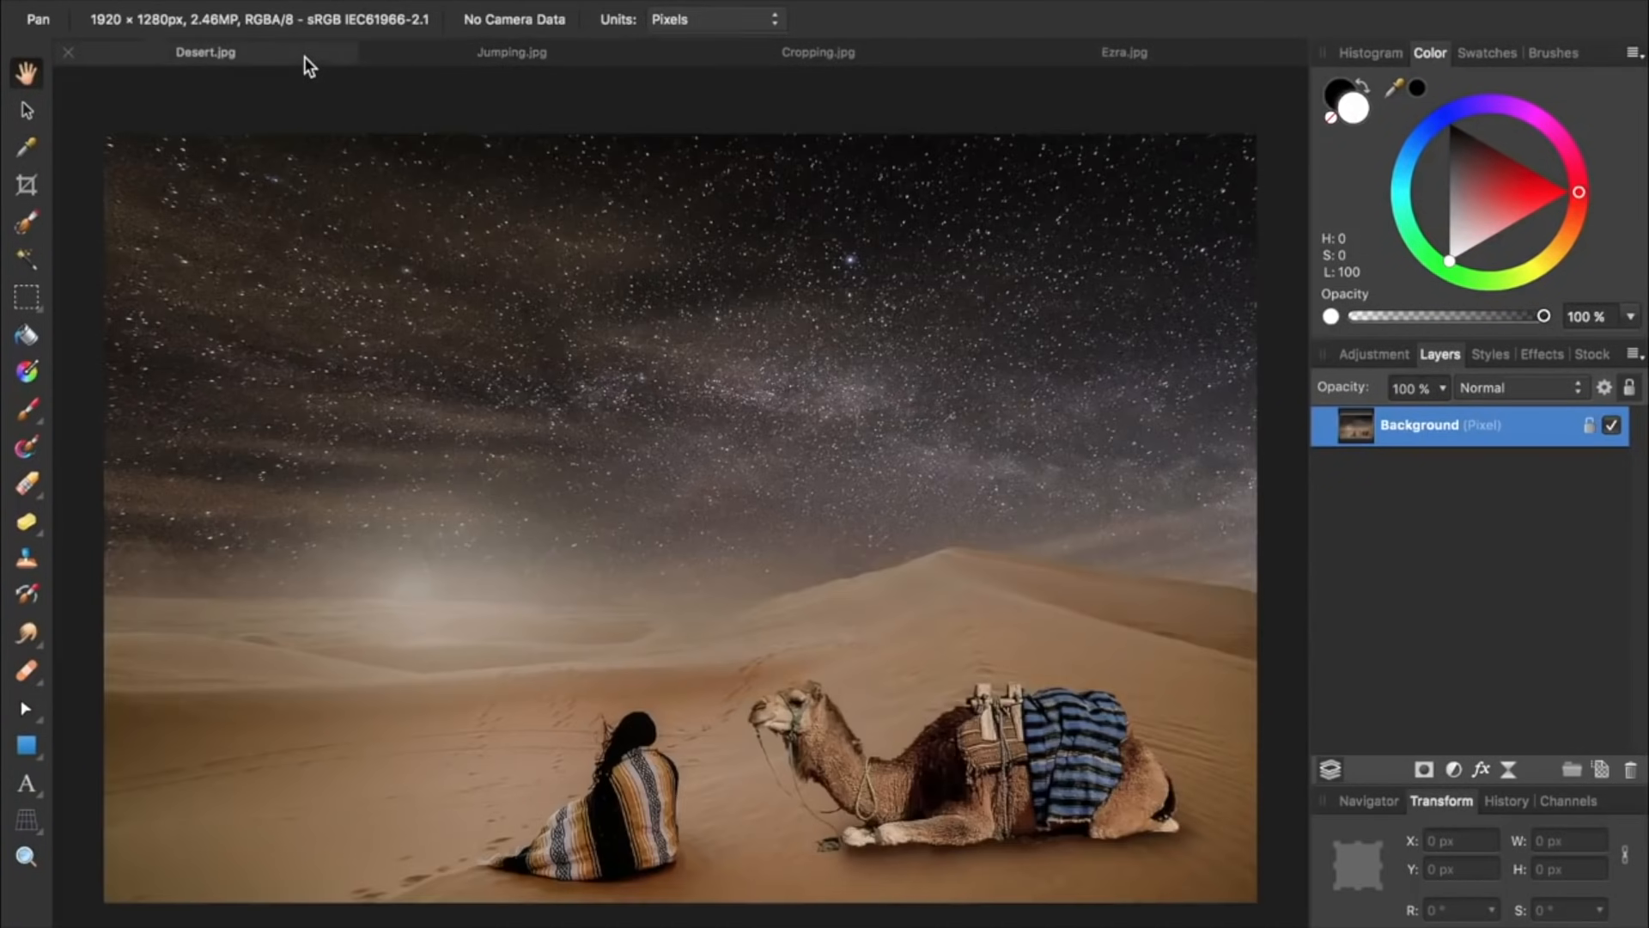
left_click(431, 54)
left_click(732, 52)
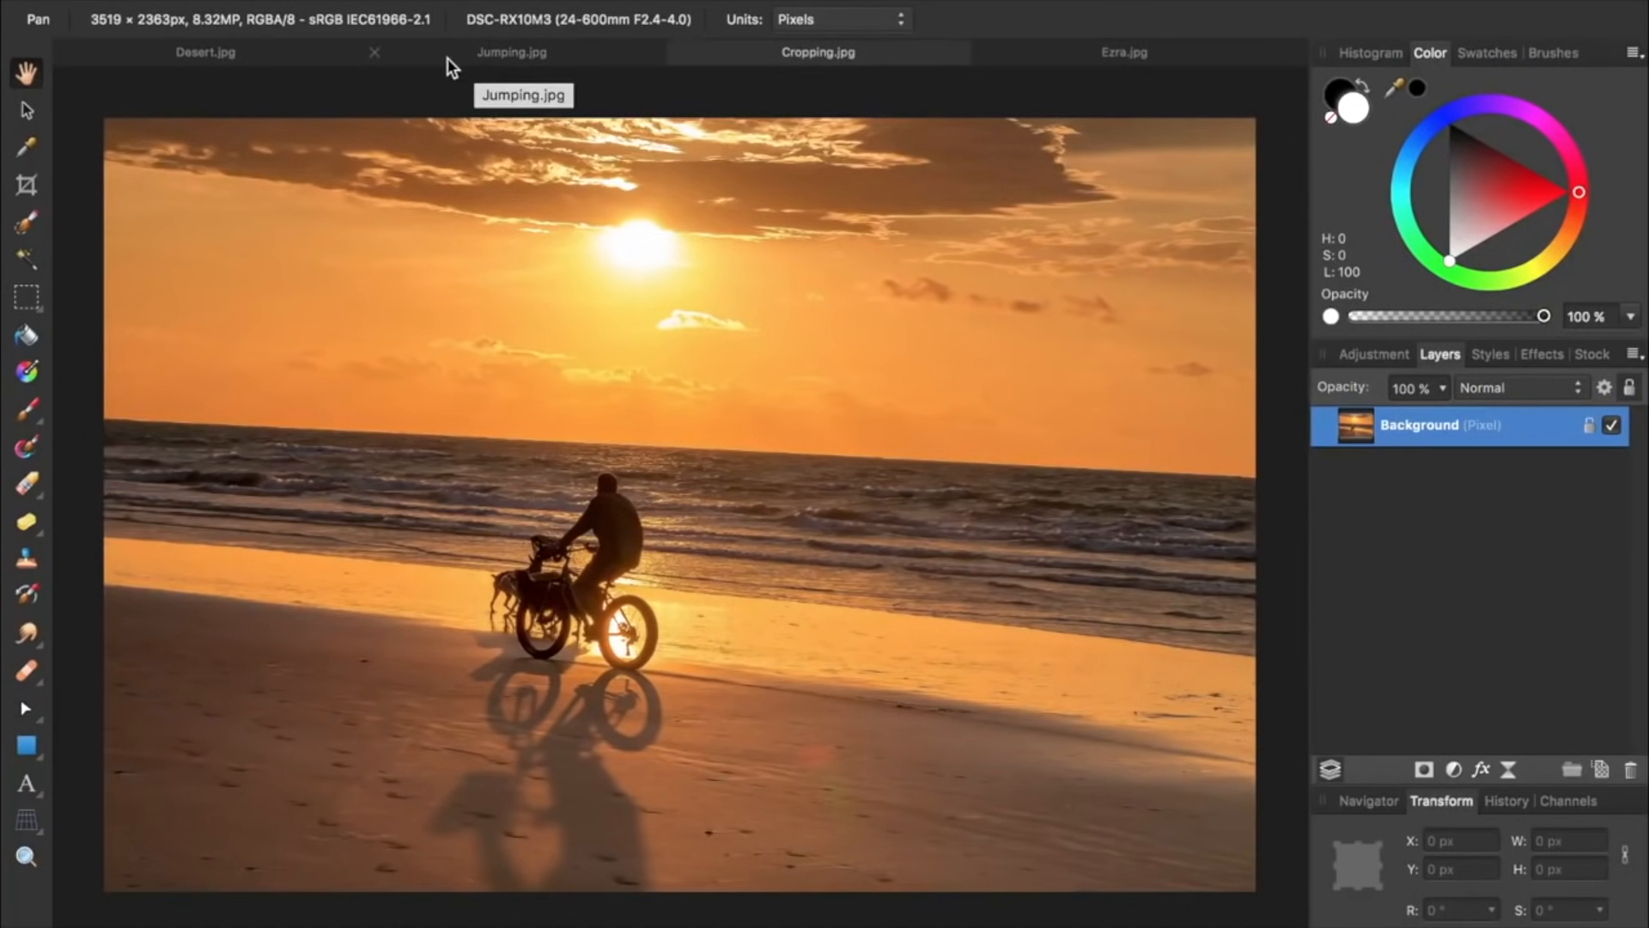
Close the Jumping.jpg, Desert.jpg and portrait documents, keeping only Cropping.jpg open
left_click(373, 54)
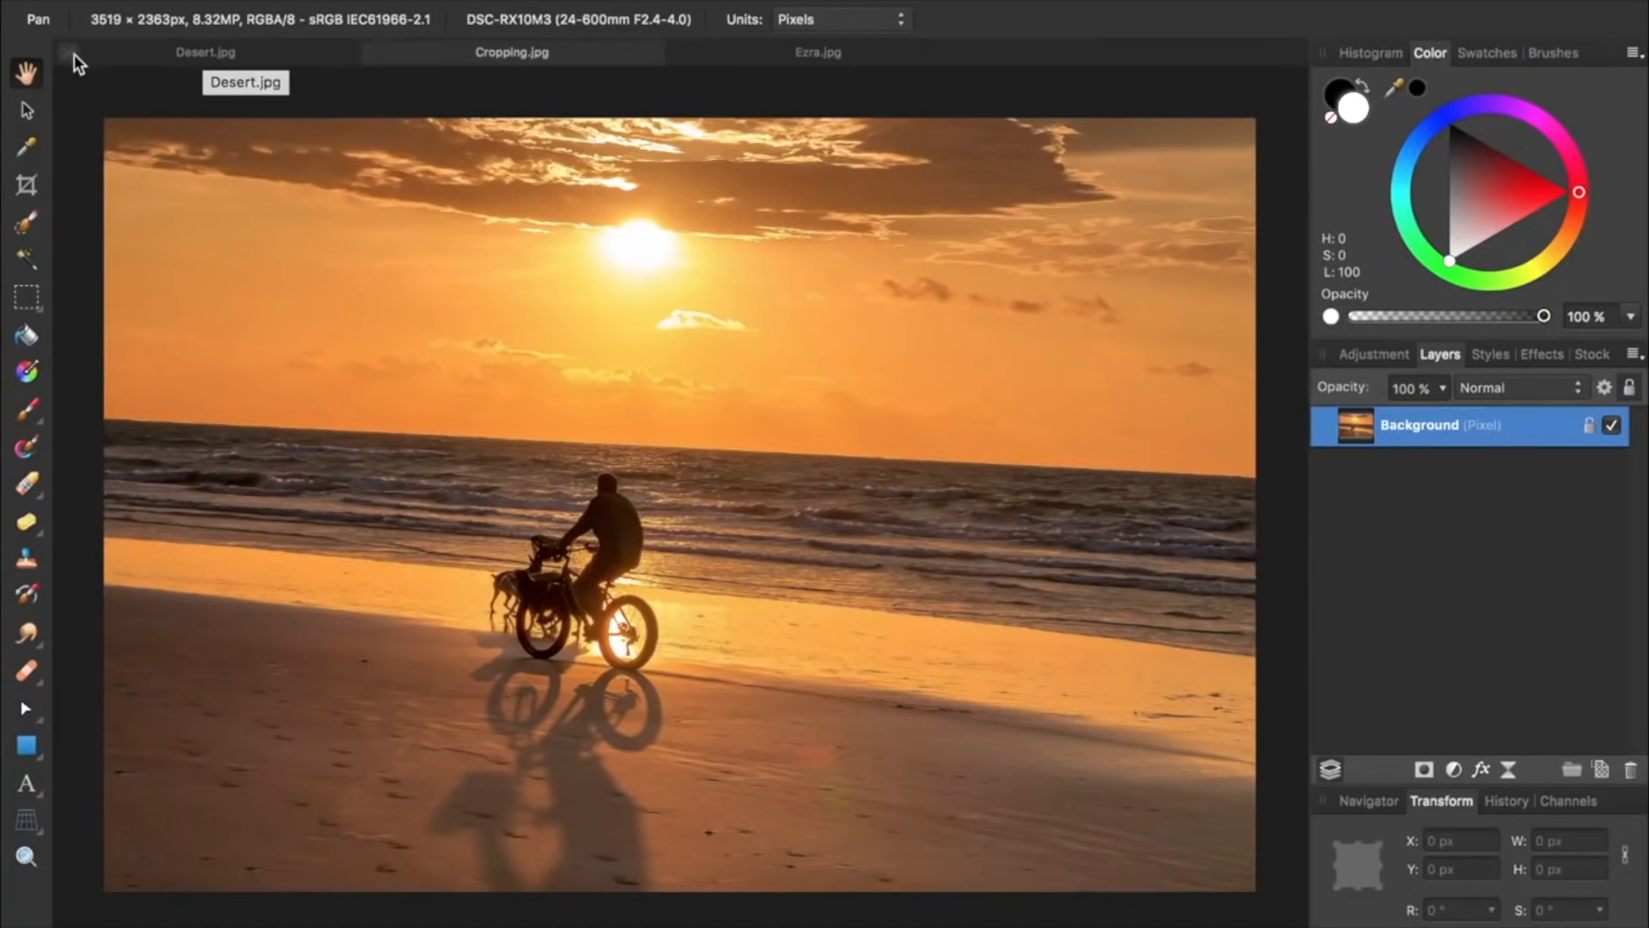
left_click(69, 54)
left_click(372, 53)
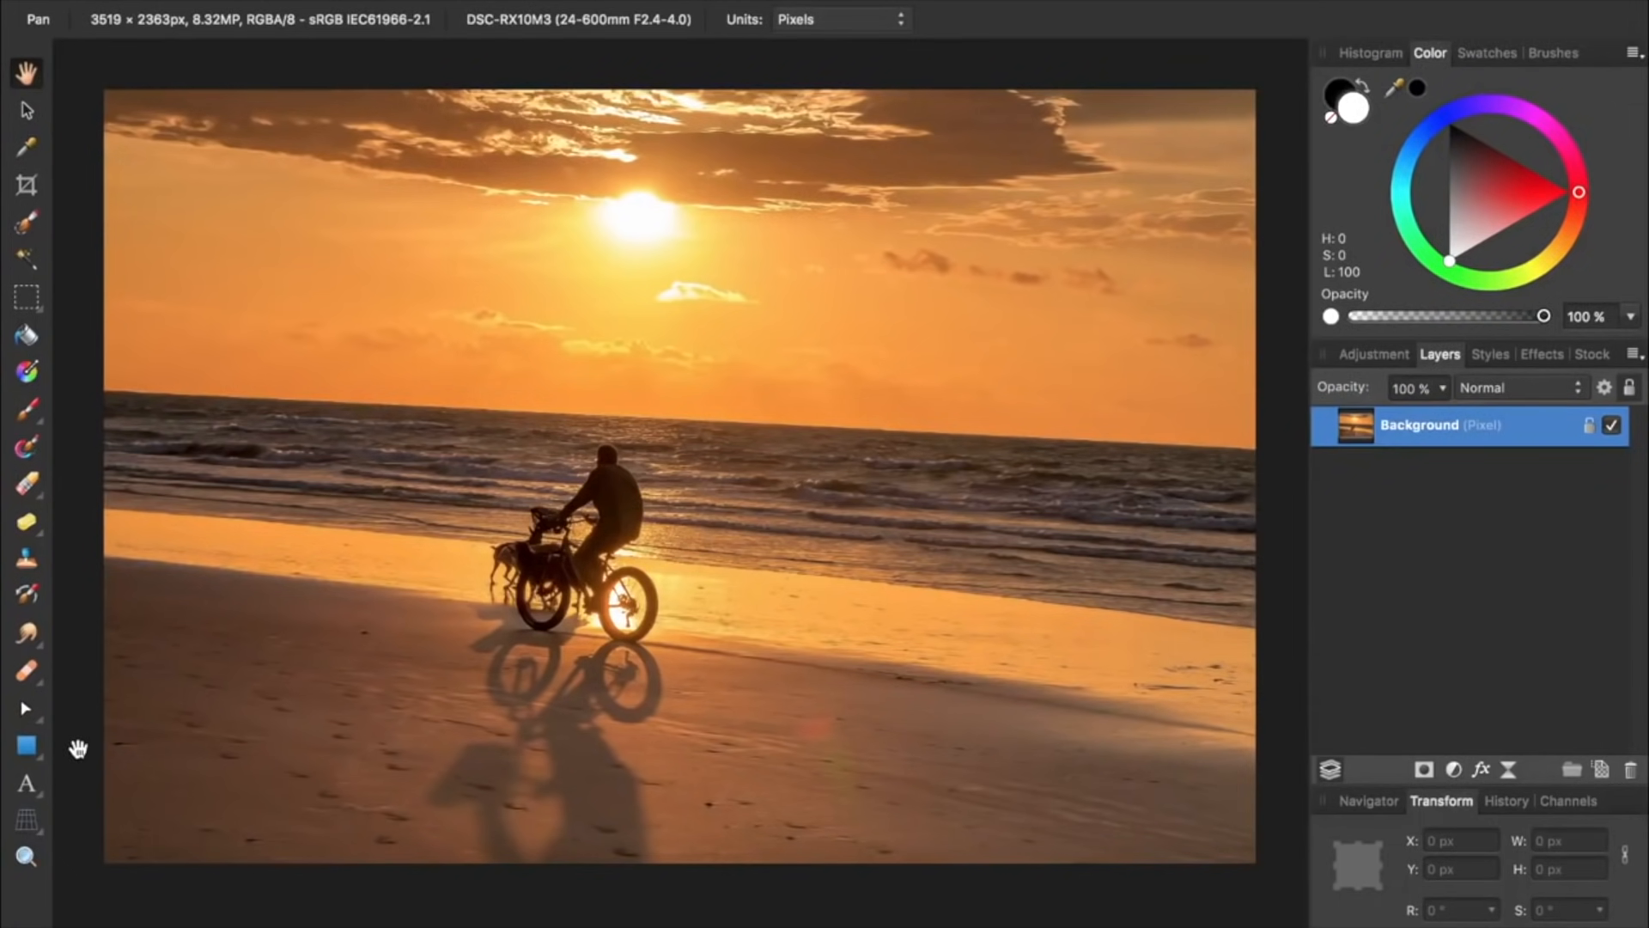
Look at the context options of the Paint Brush, Color Picker, Crop and Selection Brush tools
left_click(30, 411)
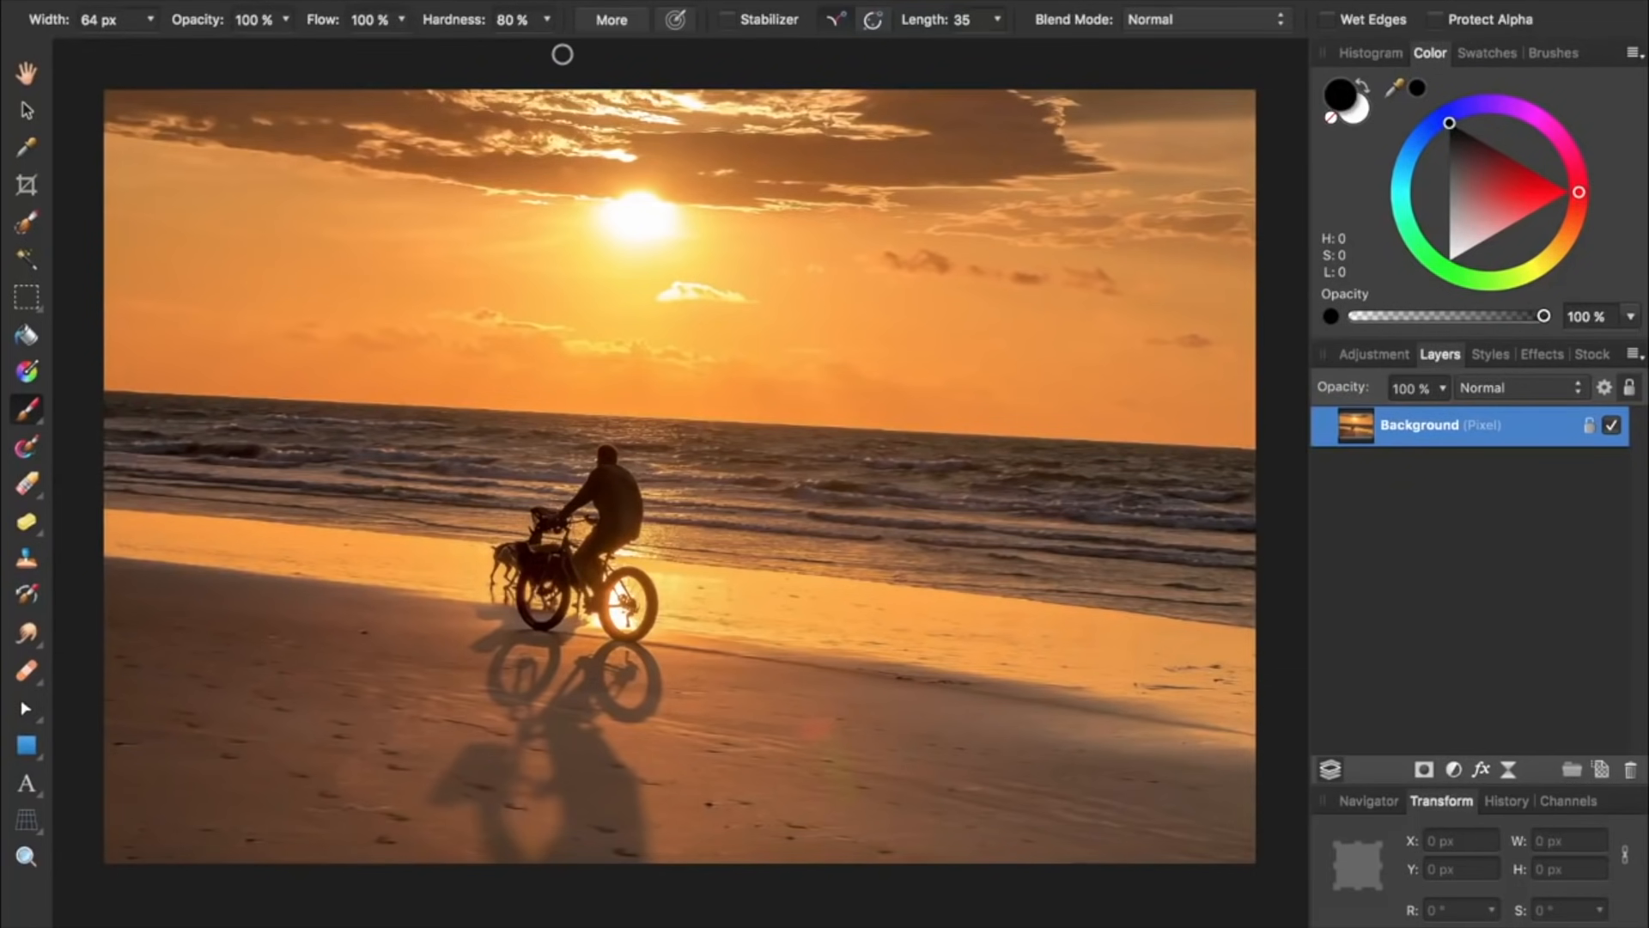
left_click(26, 147)
key("x")
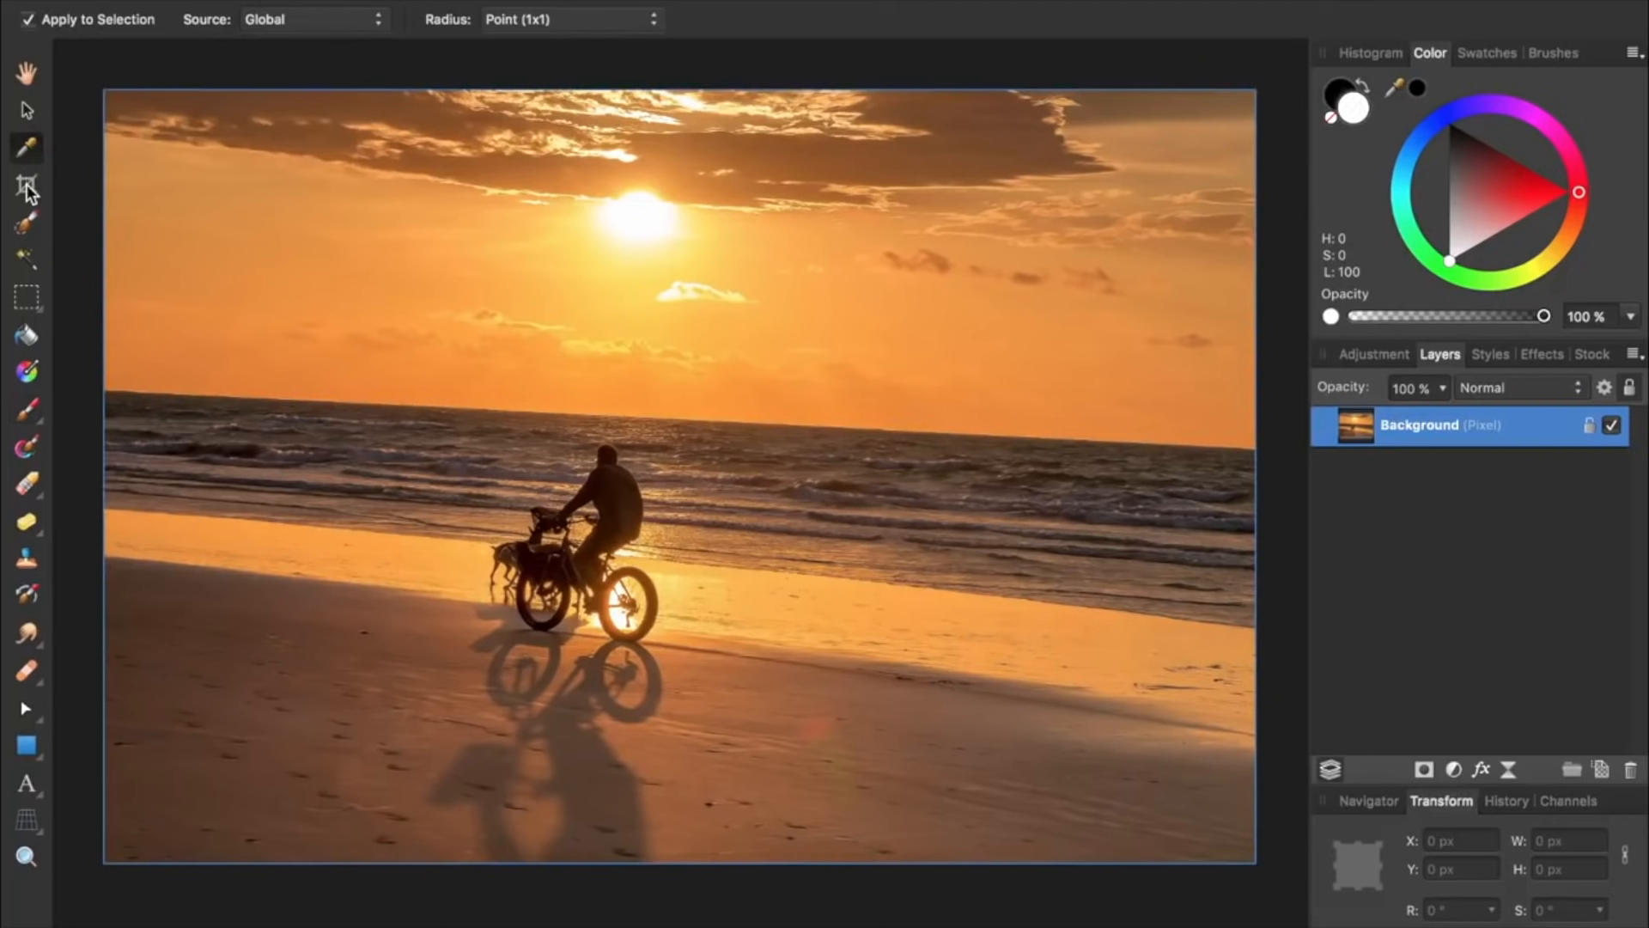
left_click(26, 185)
left_click(27, 225)
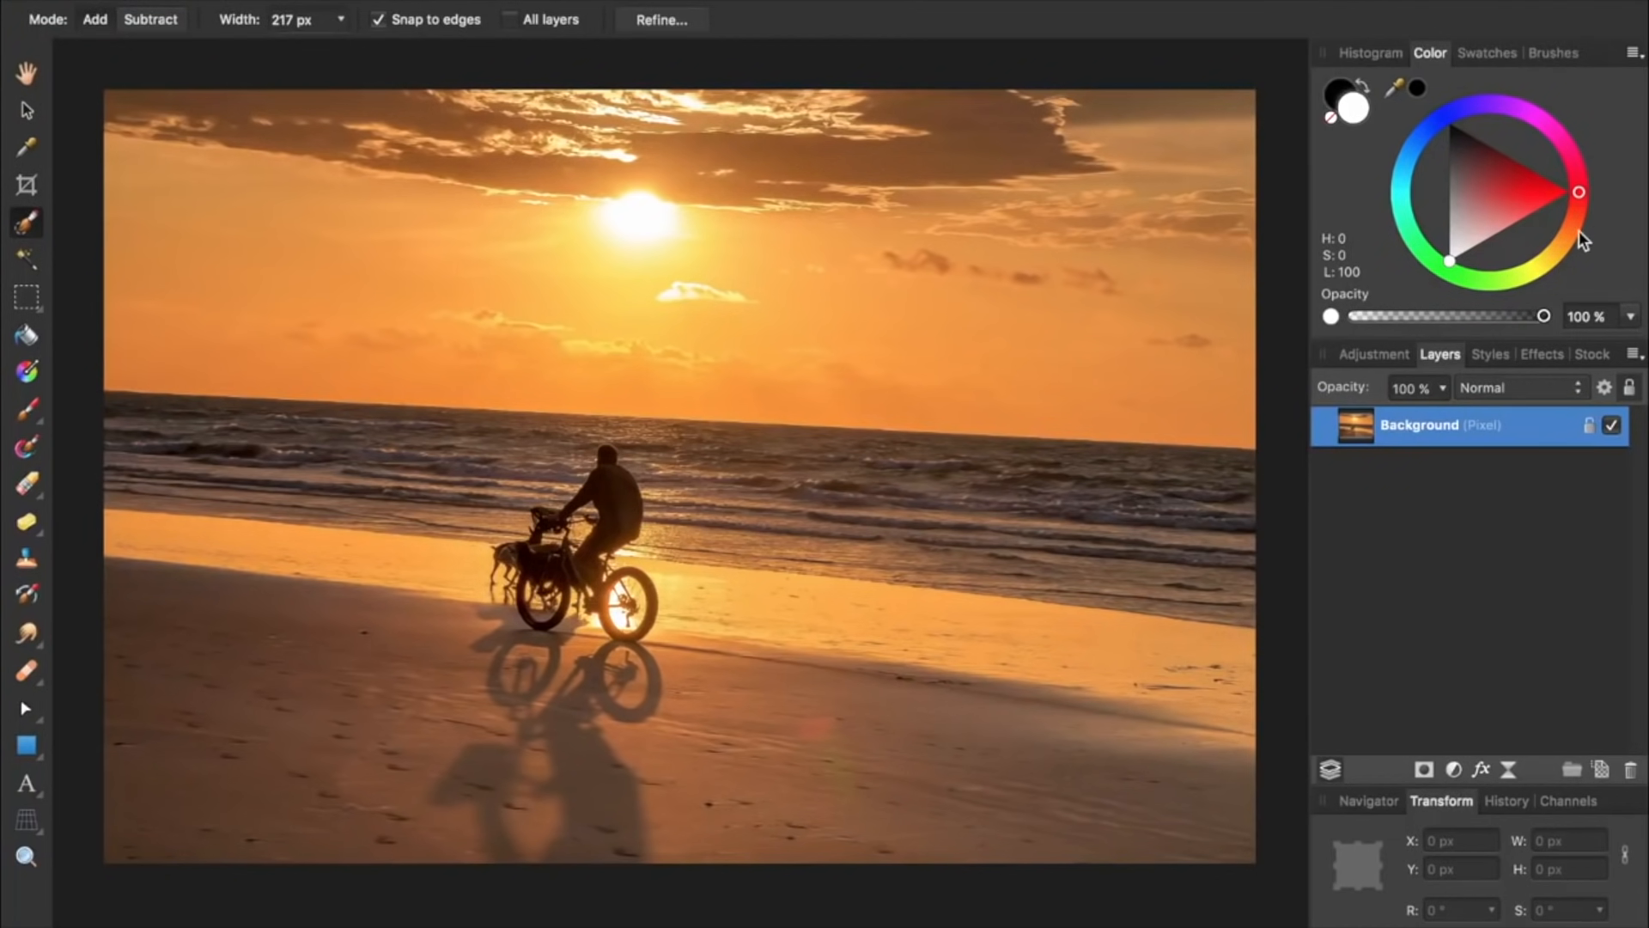
Look at the Histogram, Color, Adjustment and Layers panels, ending with the Color and Layers panels shown
left_click(1371, 55)
left_click(1431, 54)
left_click(1387, 352)
left_click(1438, 353)
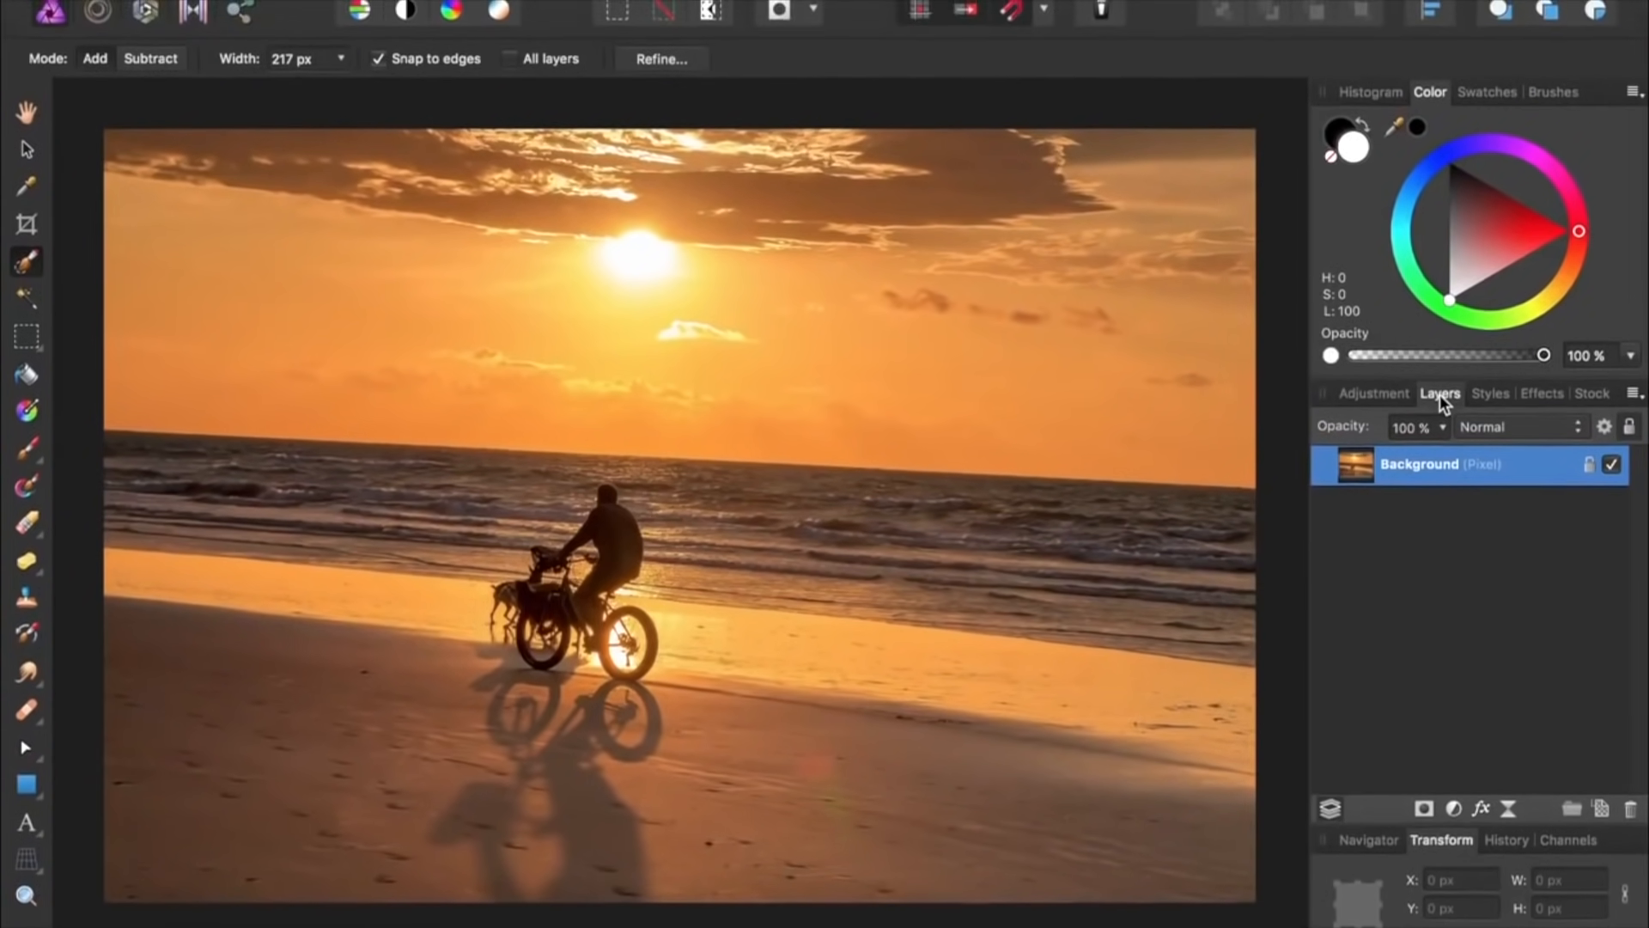
Customize the tool collection by removing the Healing Brush, Node and Rectangle tools from it
mouse_move(906, 2)
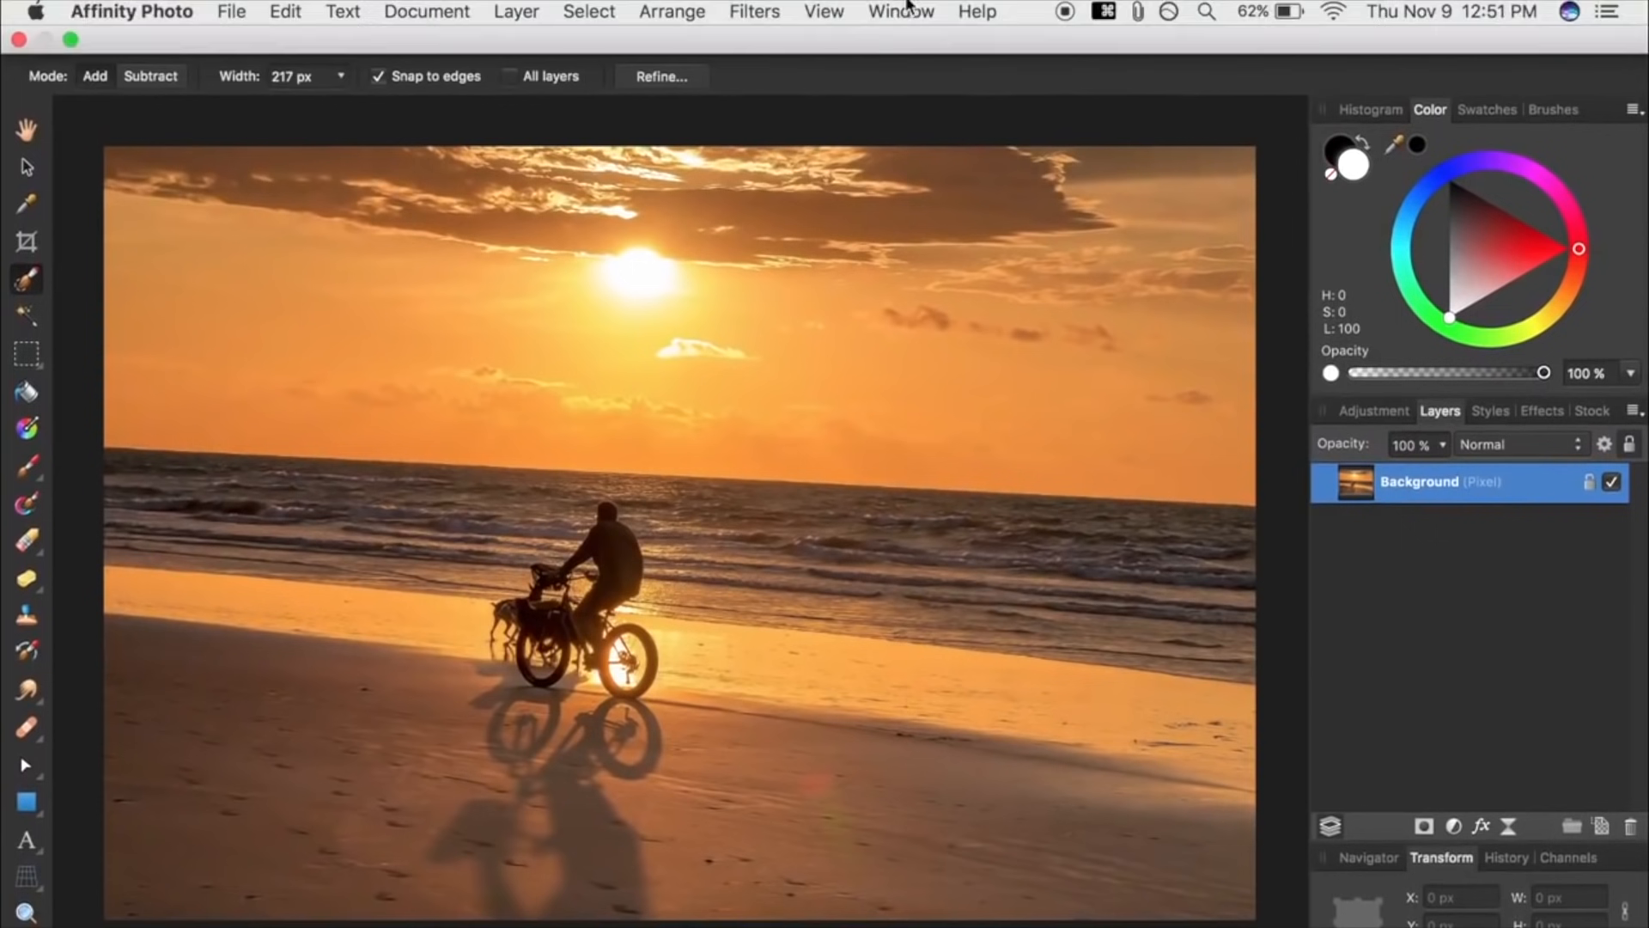
left_click(827, 12)
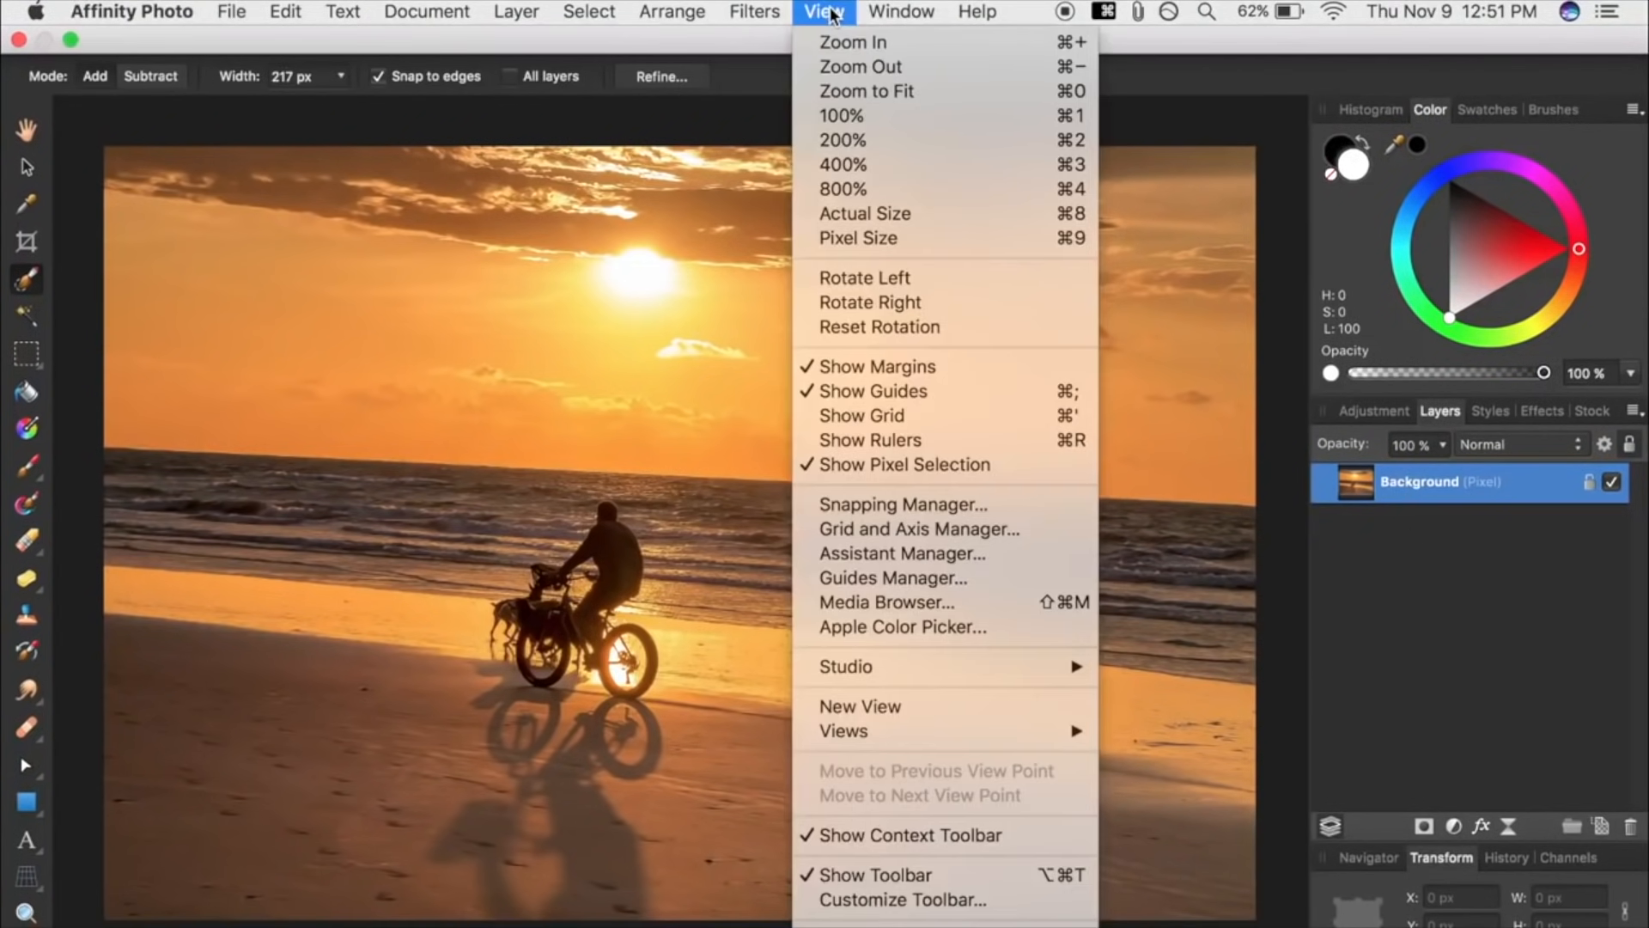
mouse_move(873, 670)
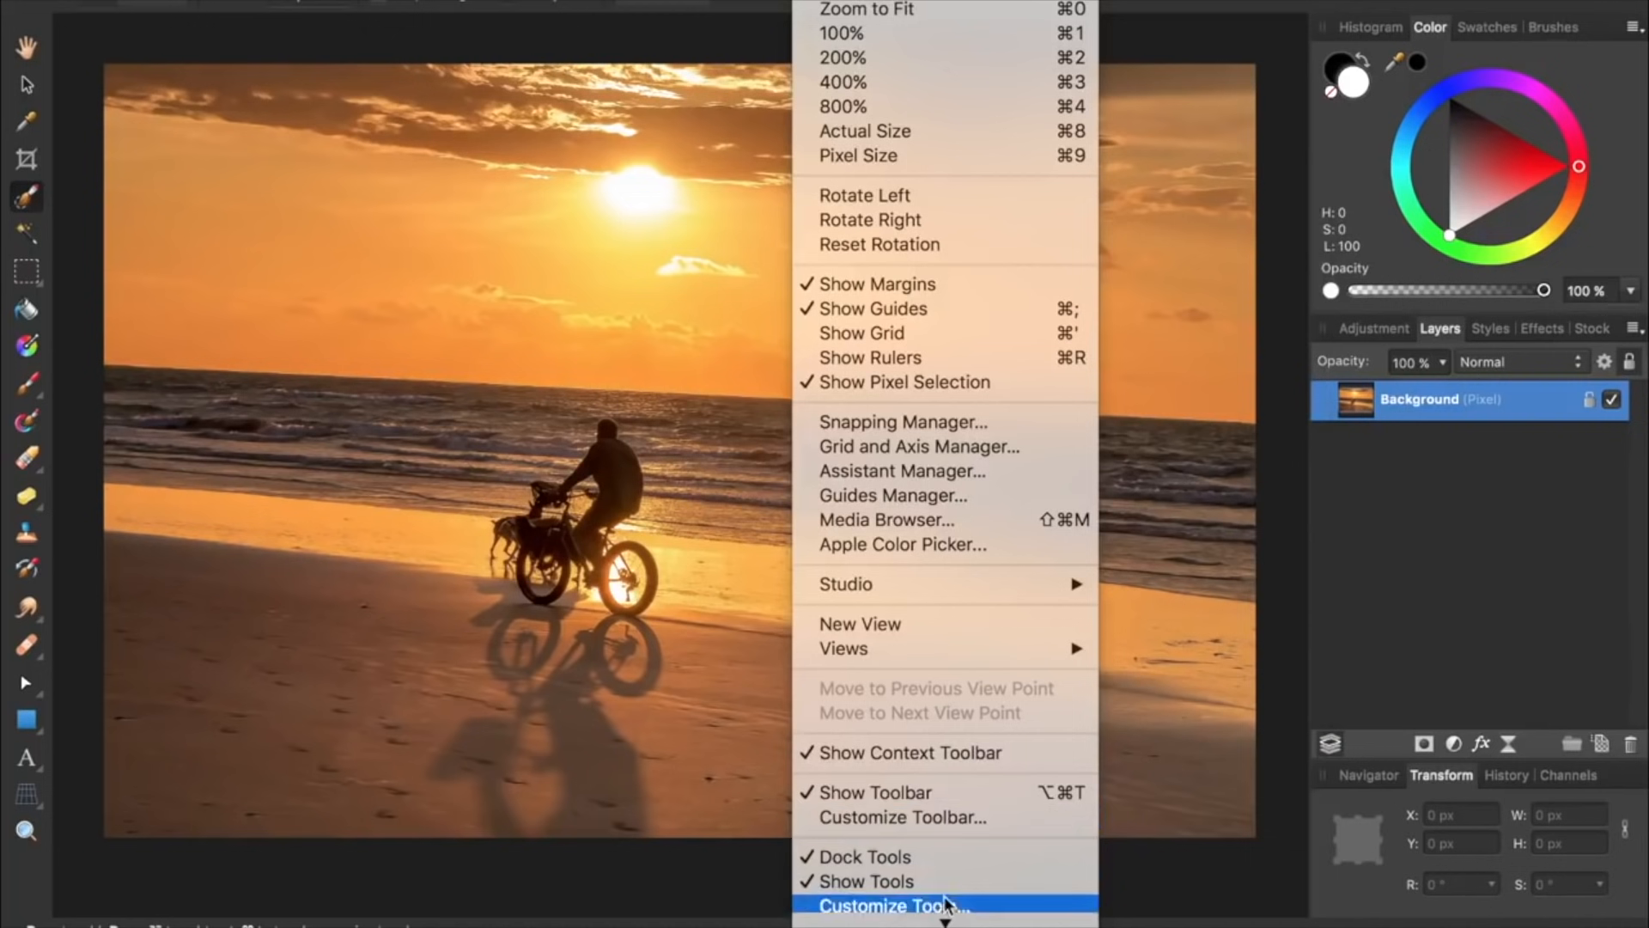
mouse_move(945, 923)
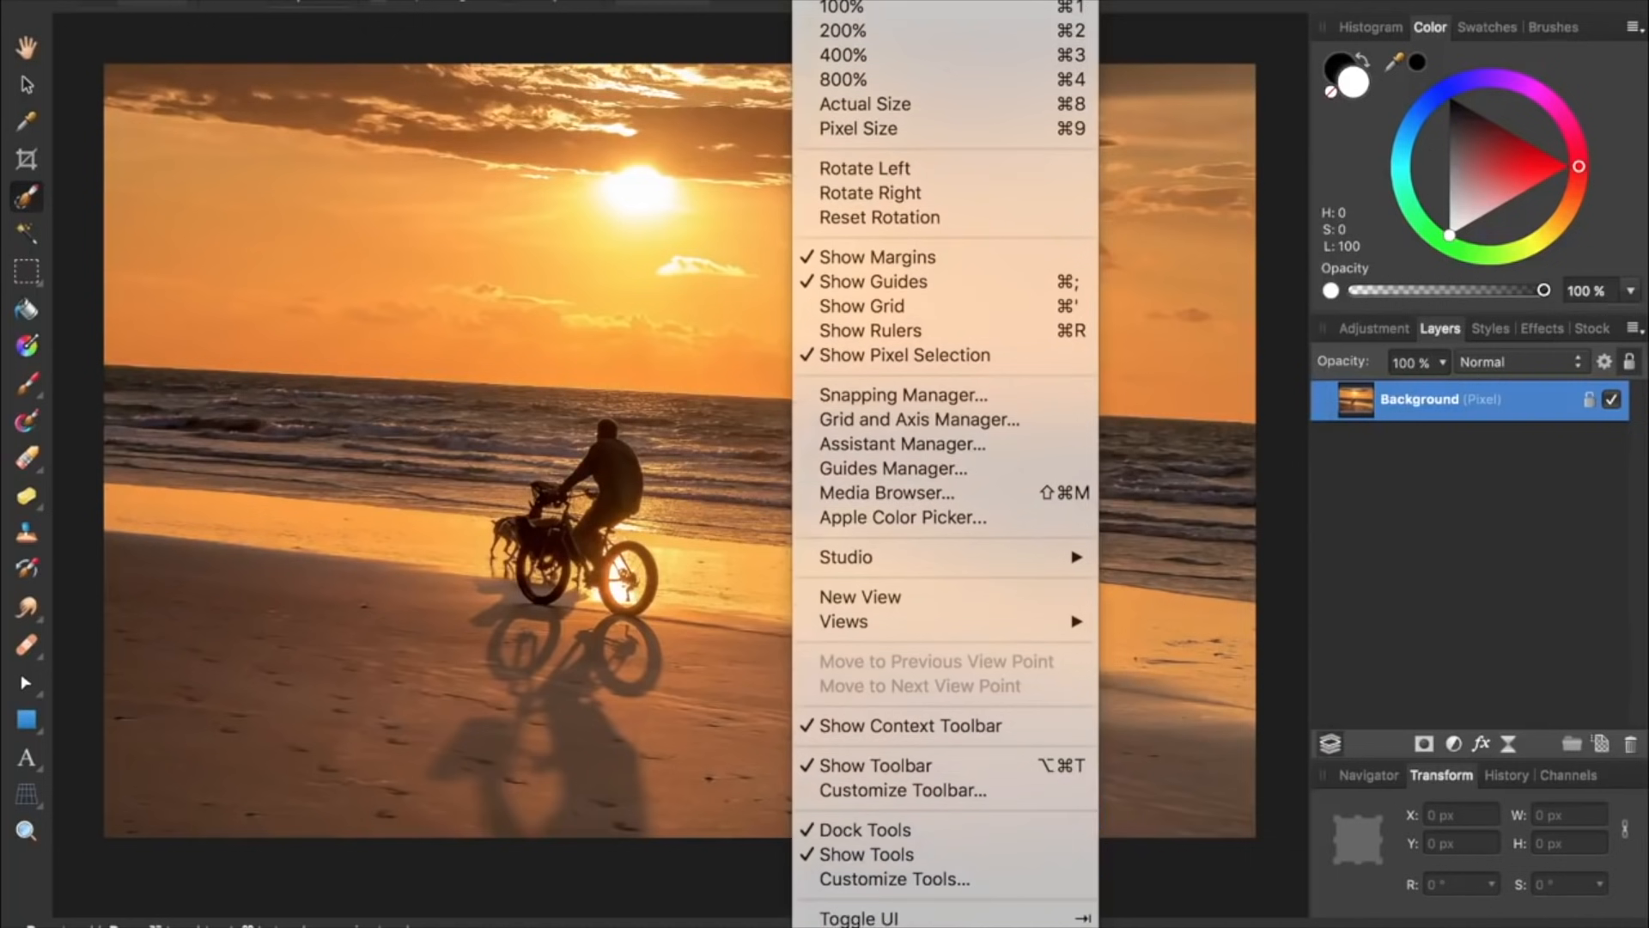
left_click(935, 885)
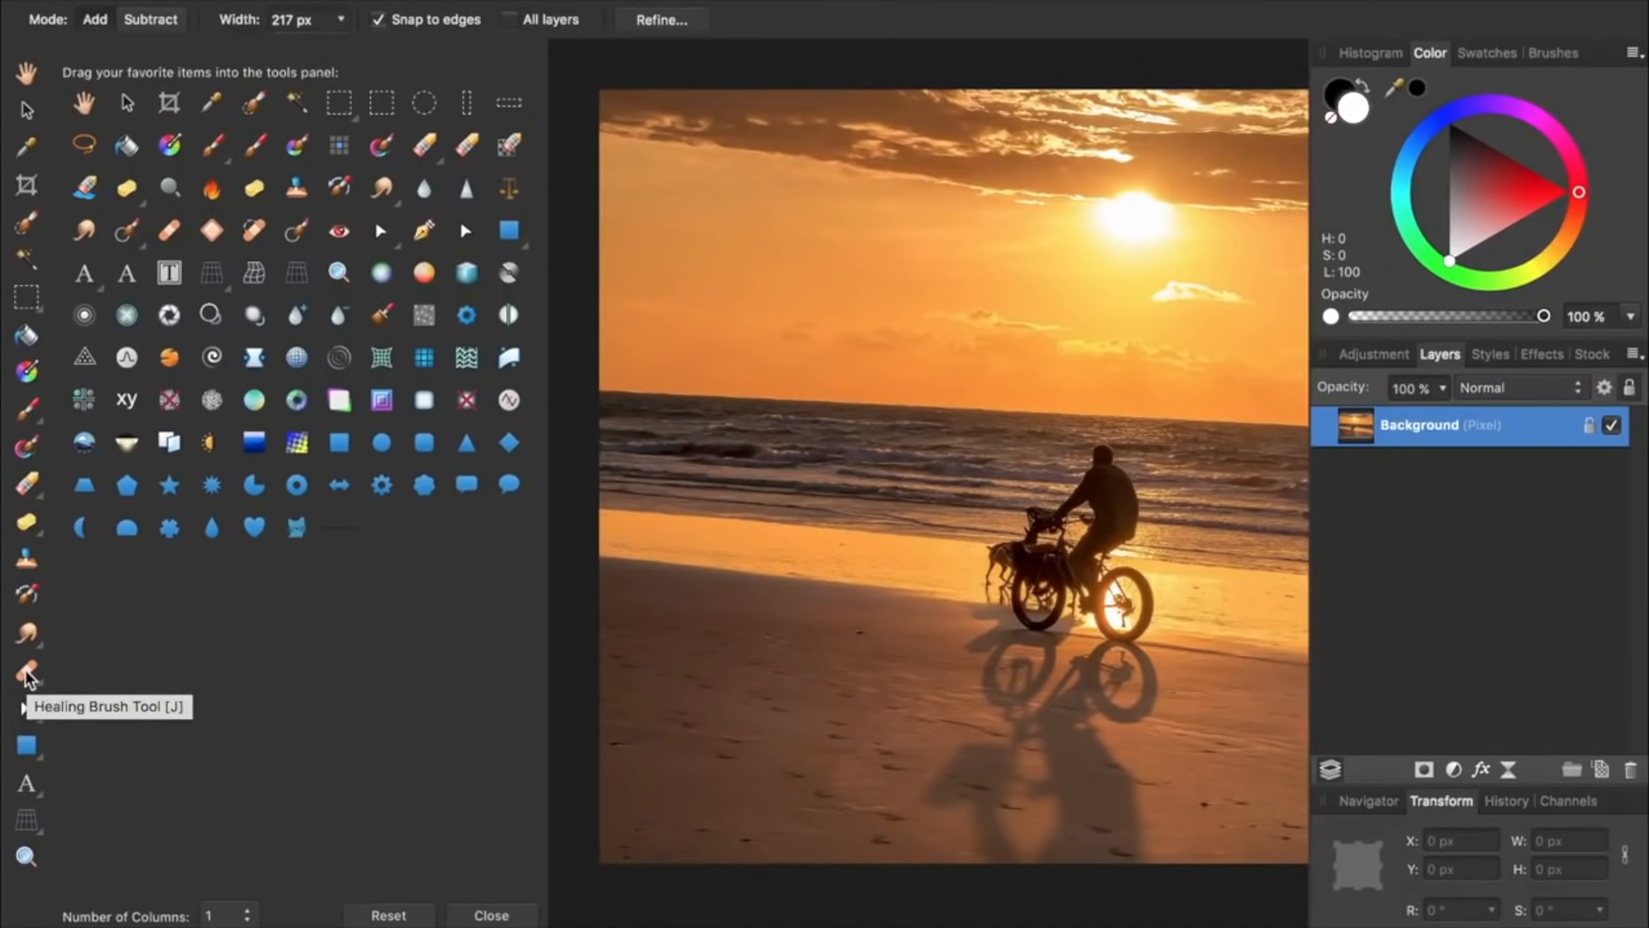
mouse_move(26, 676)
left_mouse_down()
mouse_move(121, 646)
mouse_move(275, 453)
left_mouse_up()
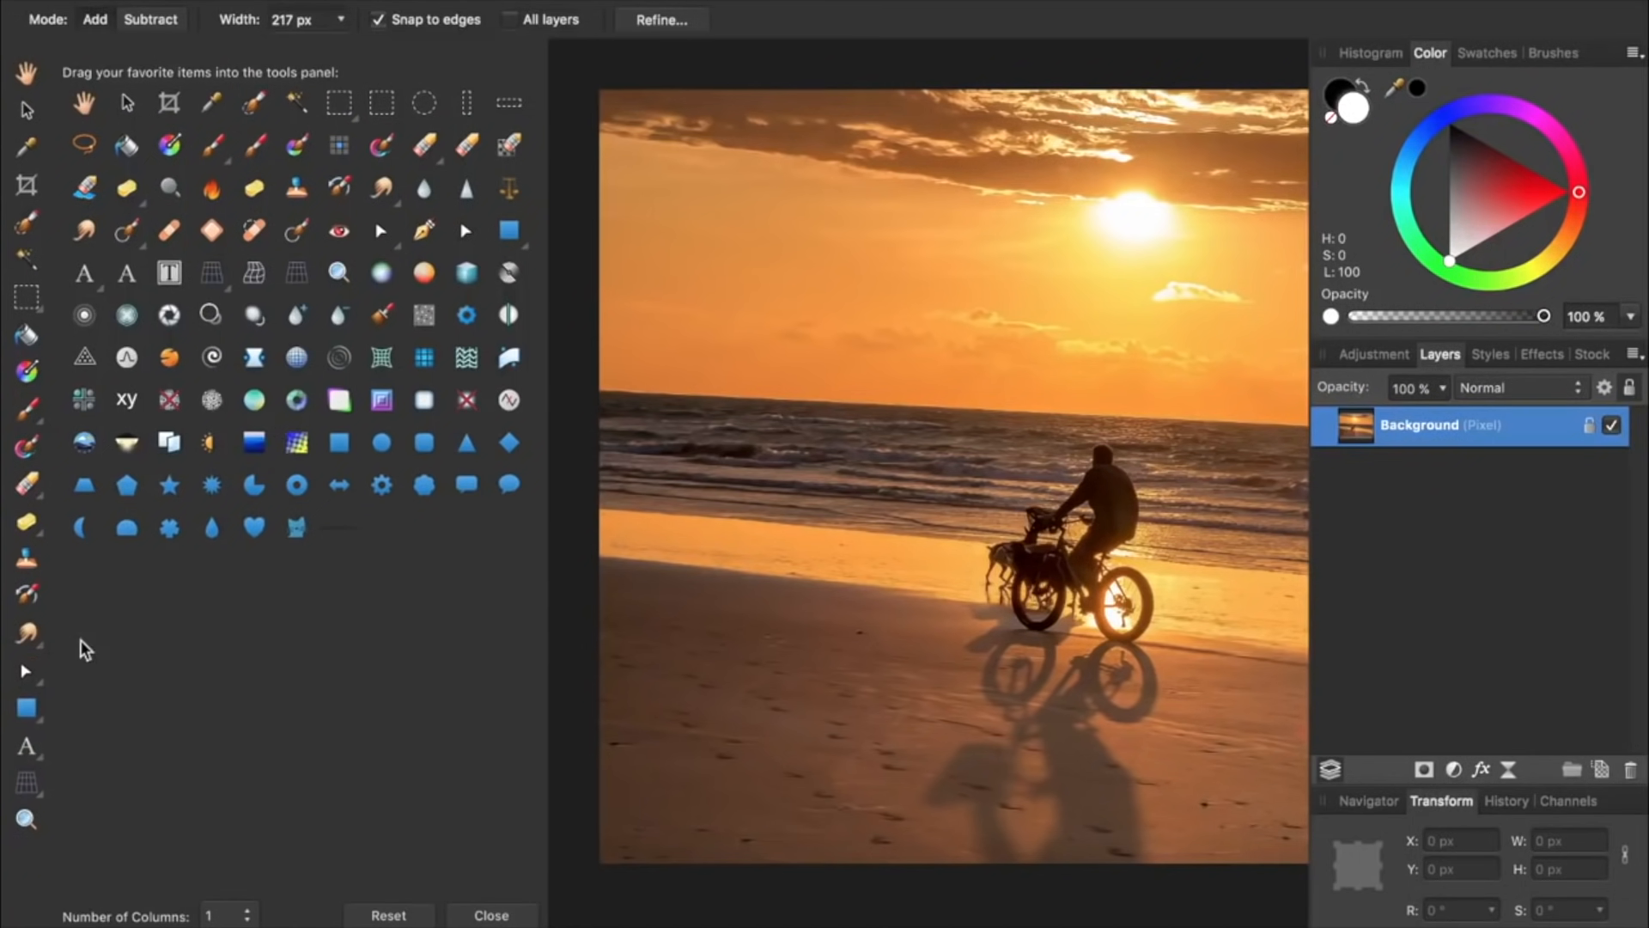
left_click_drag(25, 675, 249, 421)
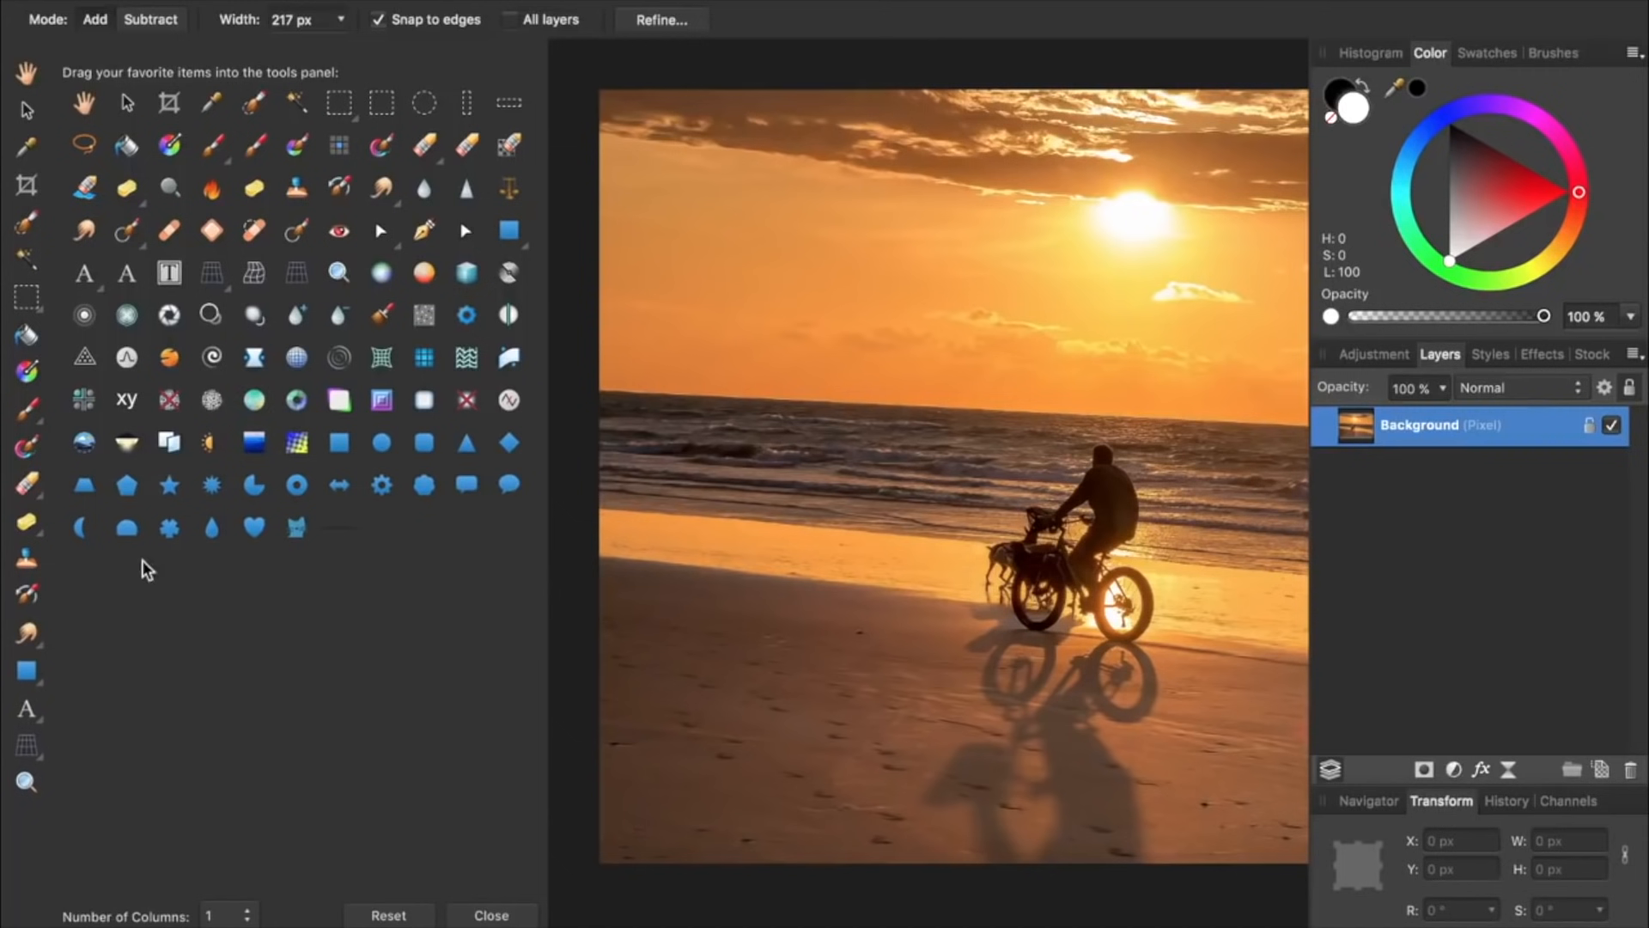
left_click_drag(26, 670, 243, 457)
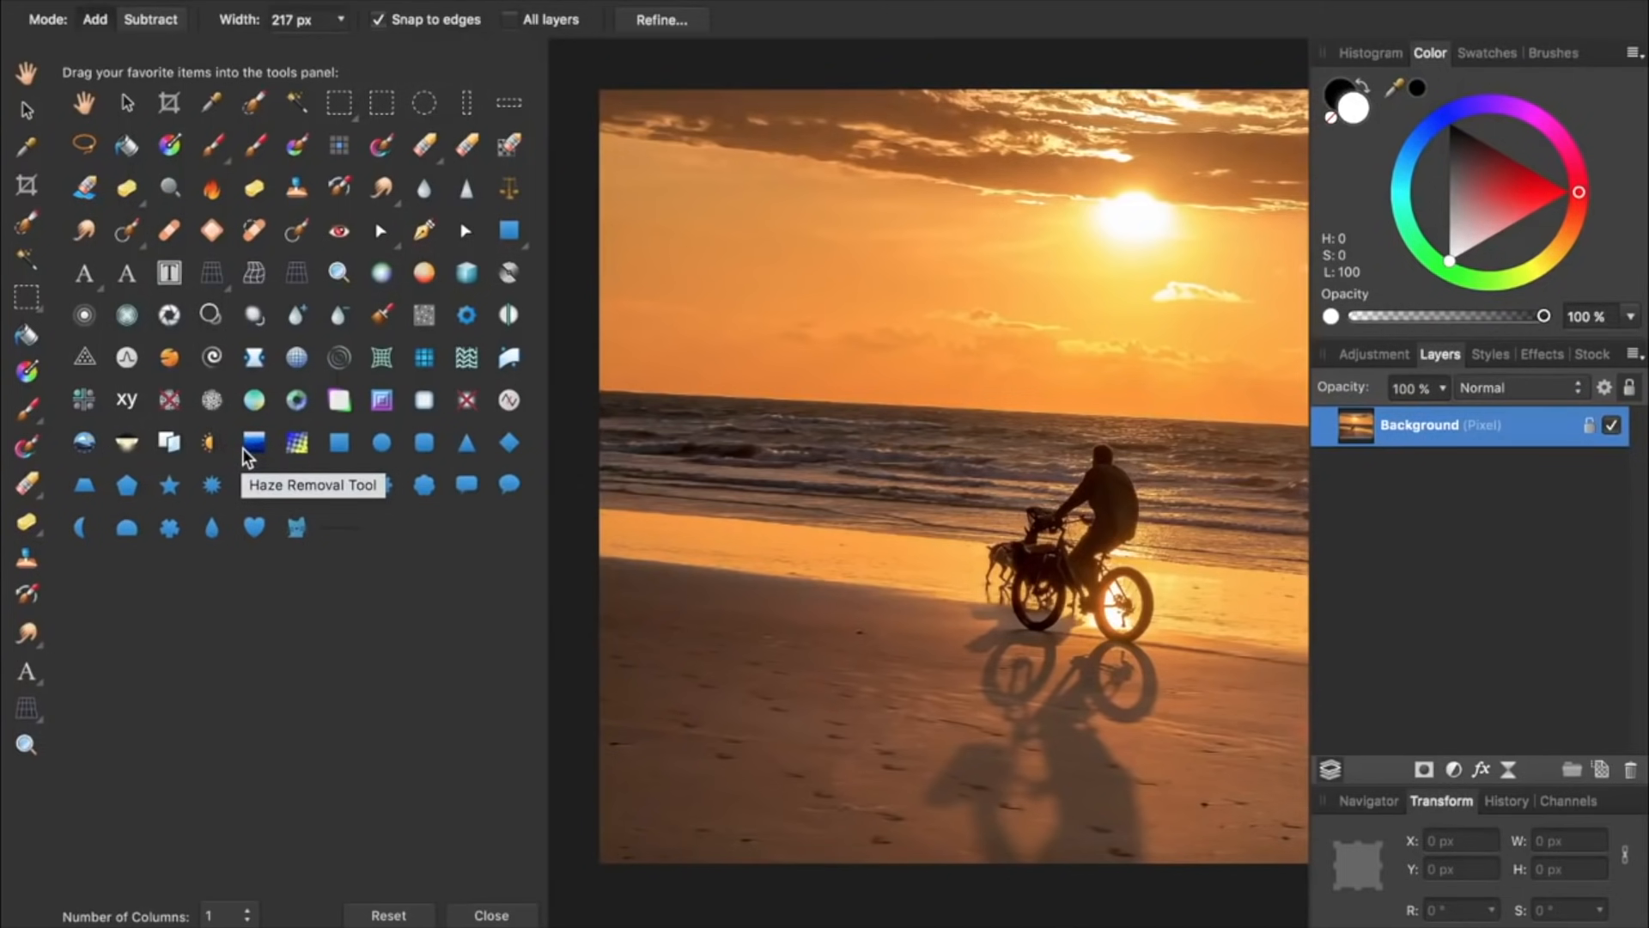
Add the Deform and Equation Transform tools to the tool collection and arrange it in 2 columns
left_click_drag(170, 362, 26, 445)
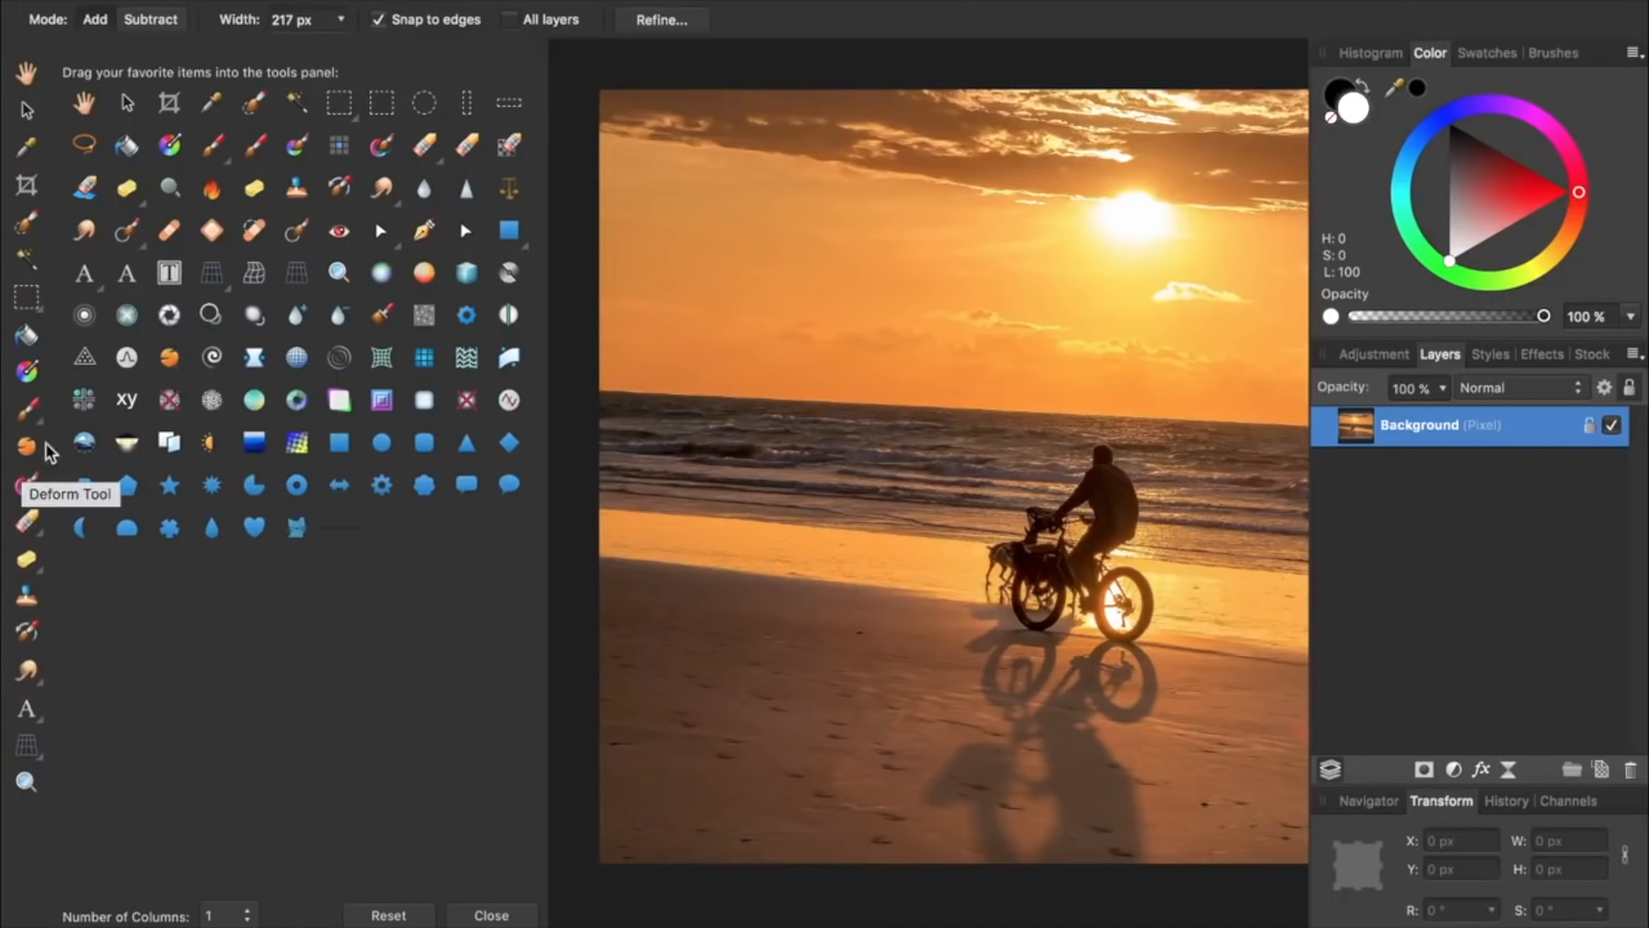
left_click_drag(127, 400, 31, 526)
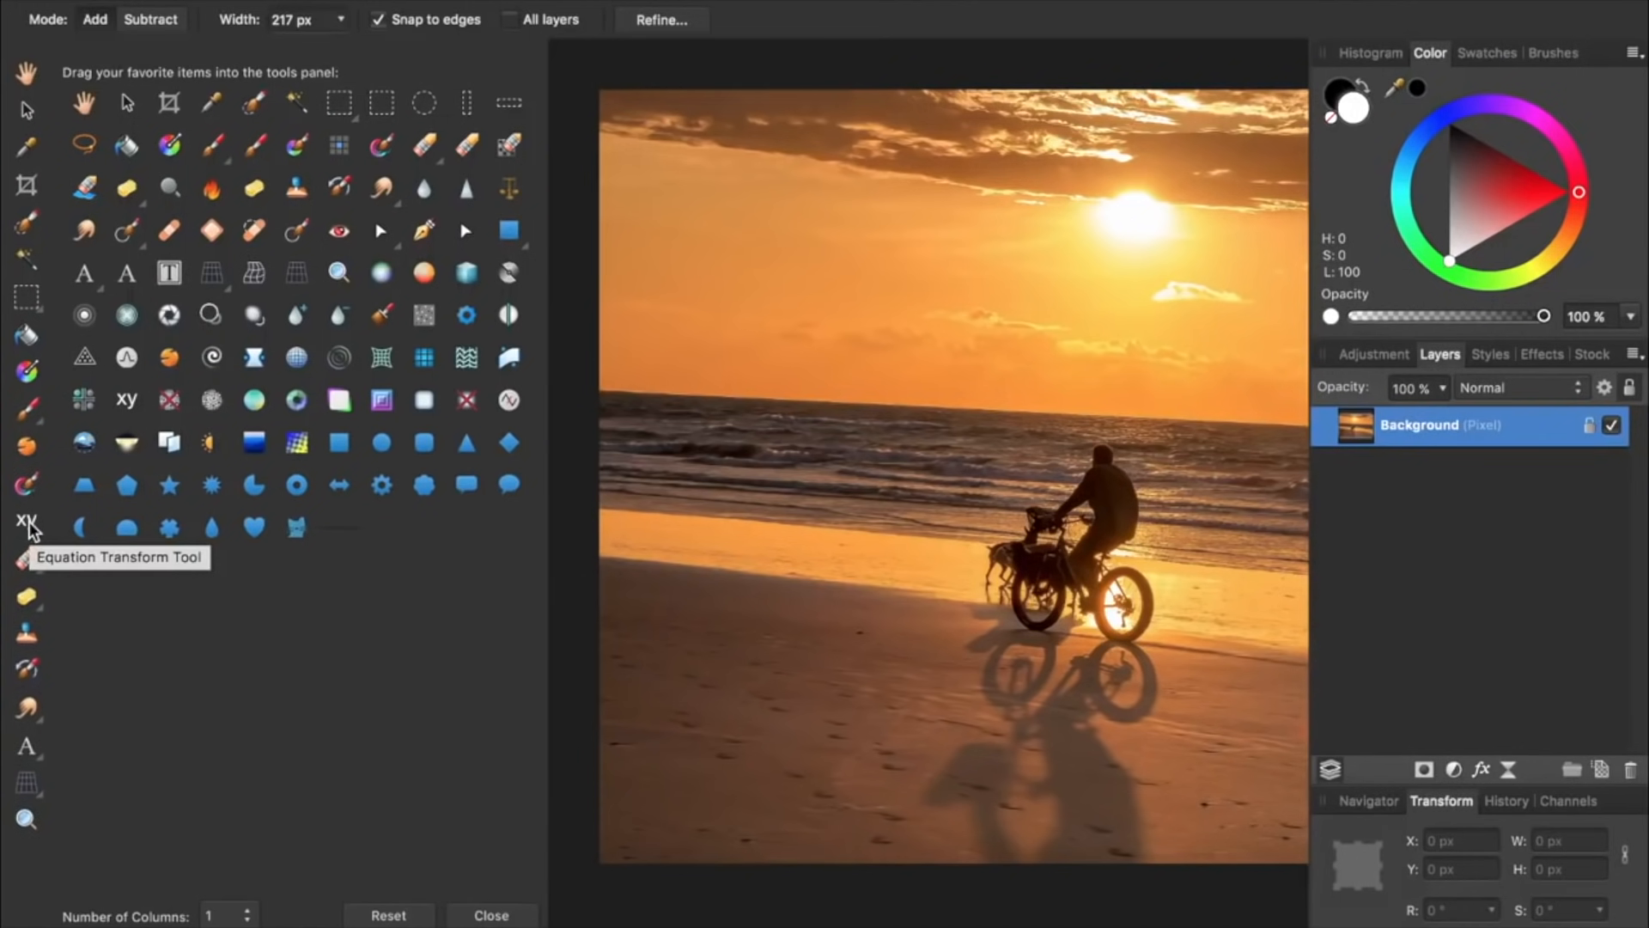
left_click(227, 914)
left_click(214, 770)
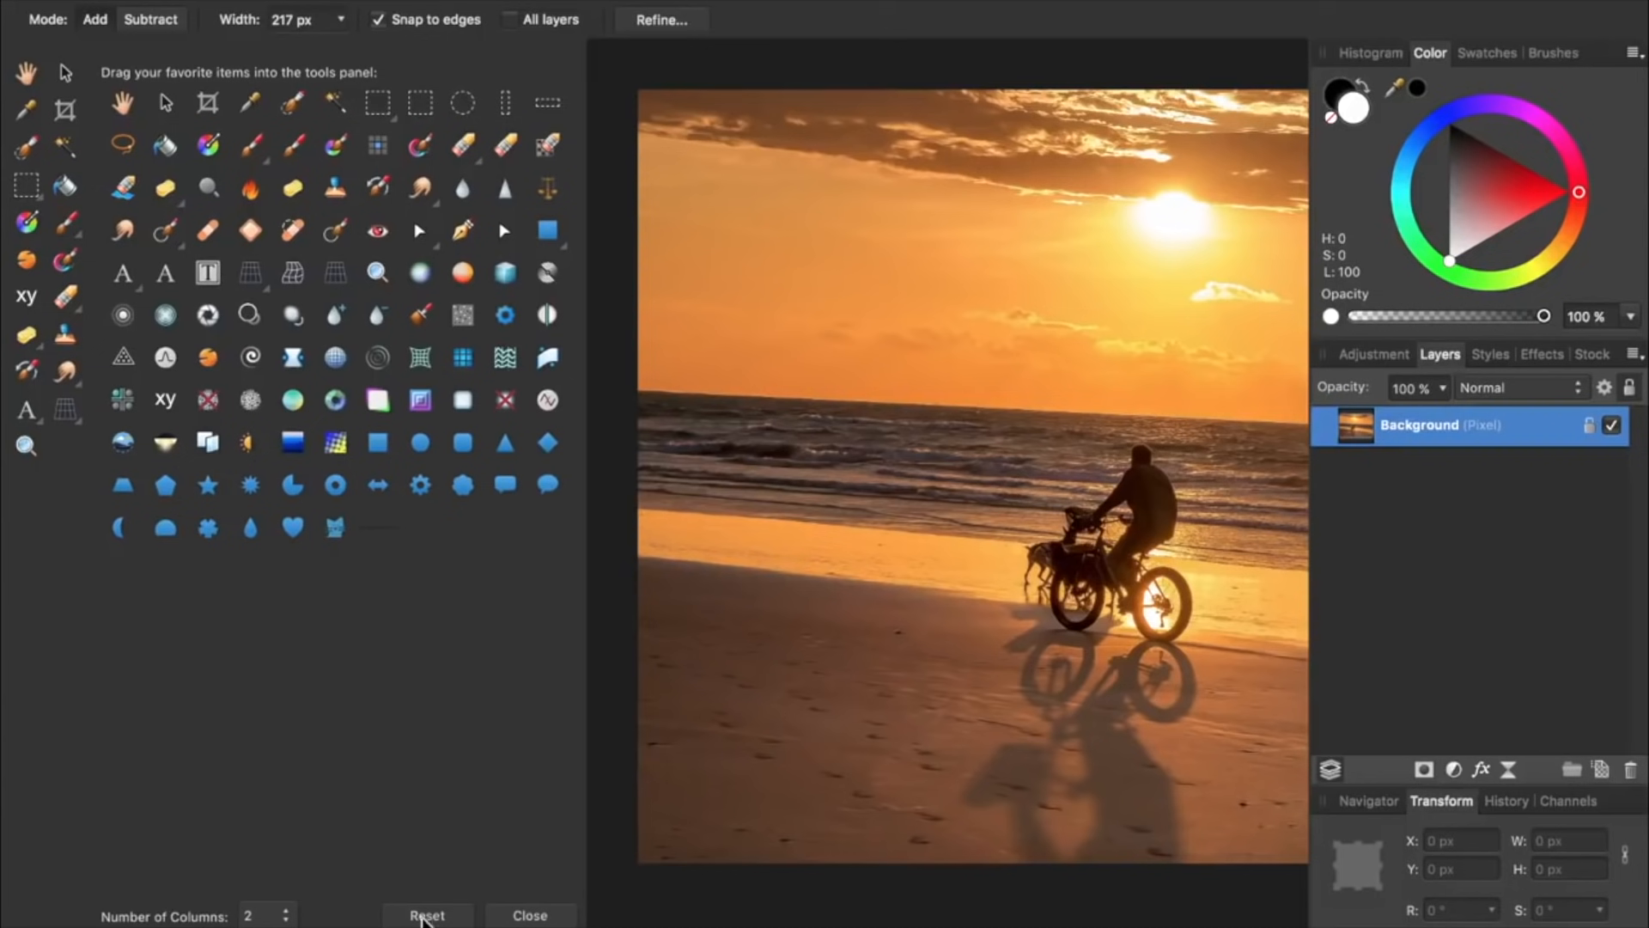
Reset the tool collection to its defaults, return it to 1 column and finish customizing
left_click(421, 917)
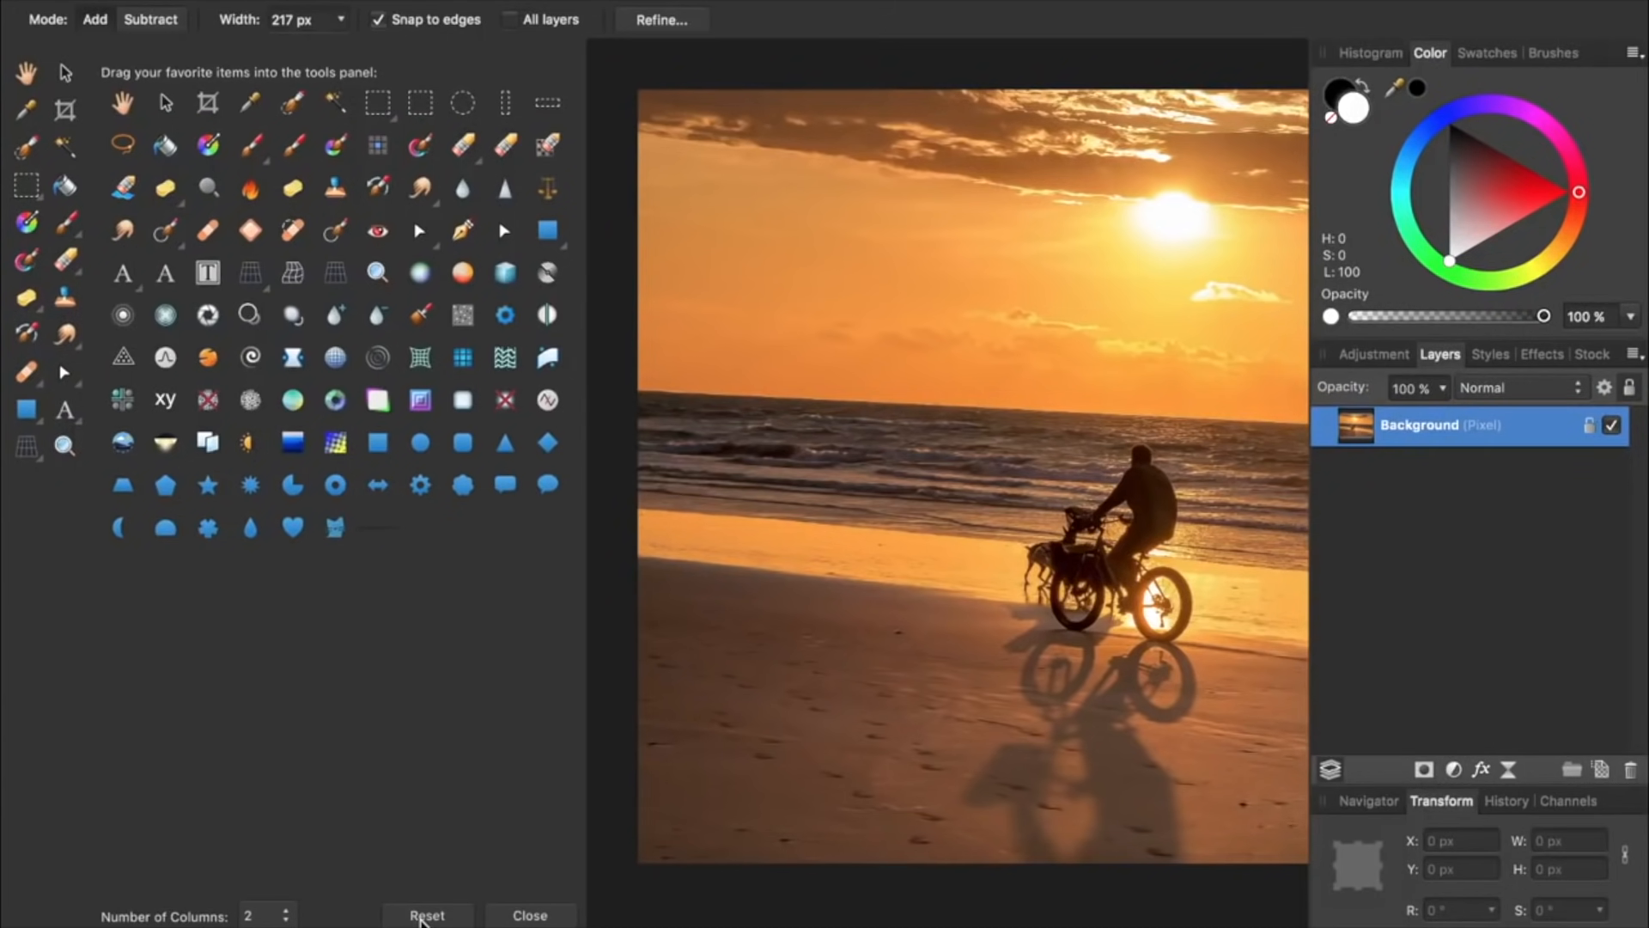
left_click(279, 917)
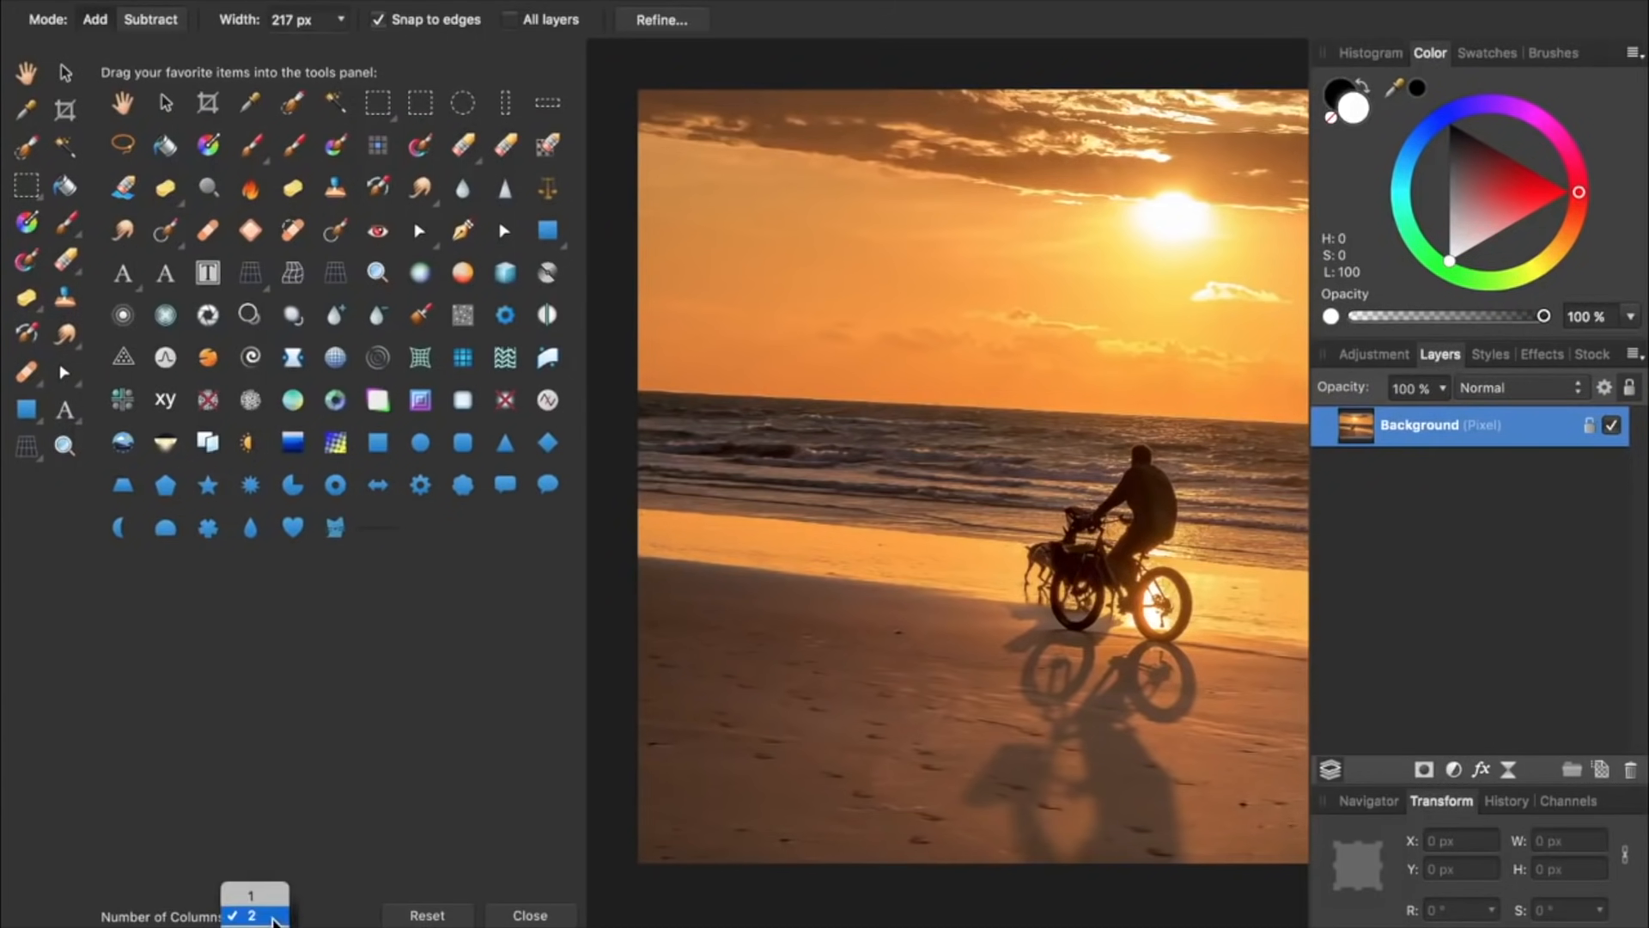
left_click(272, 902)
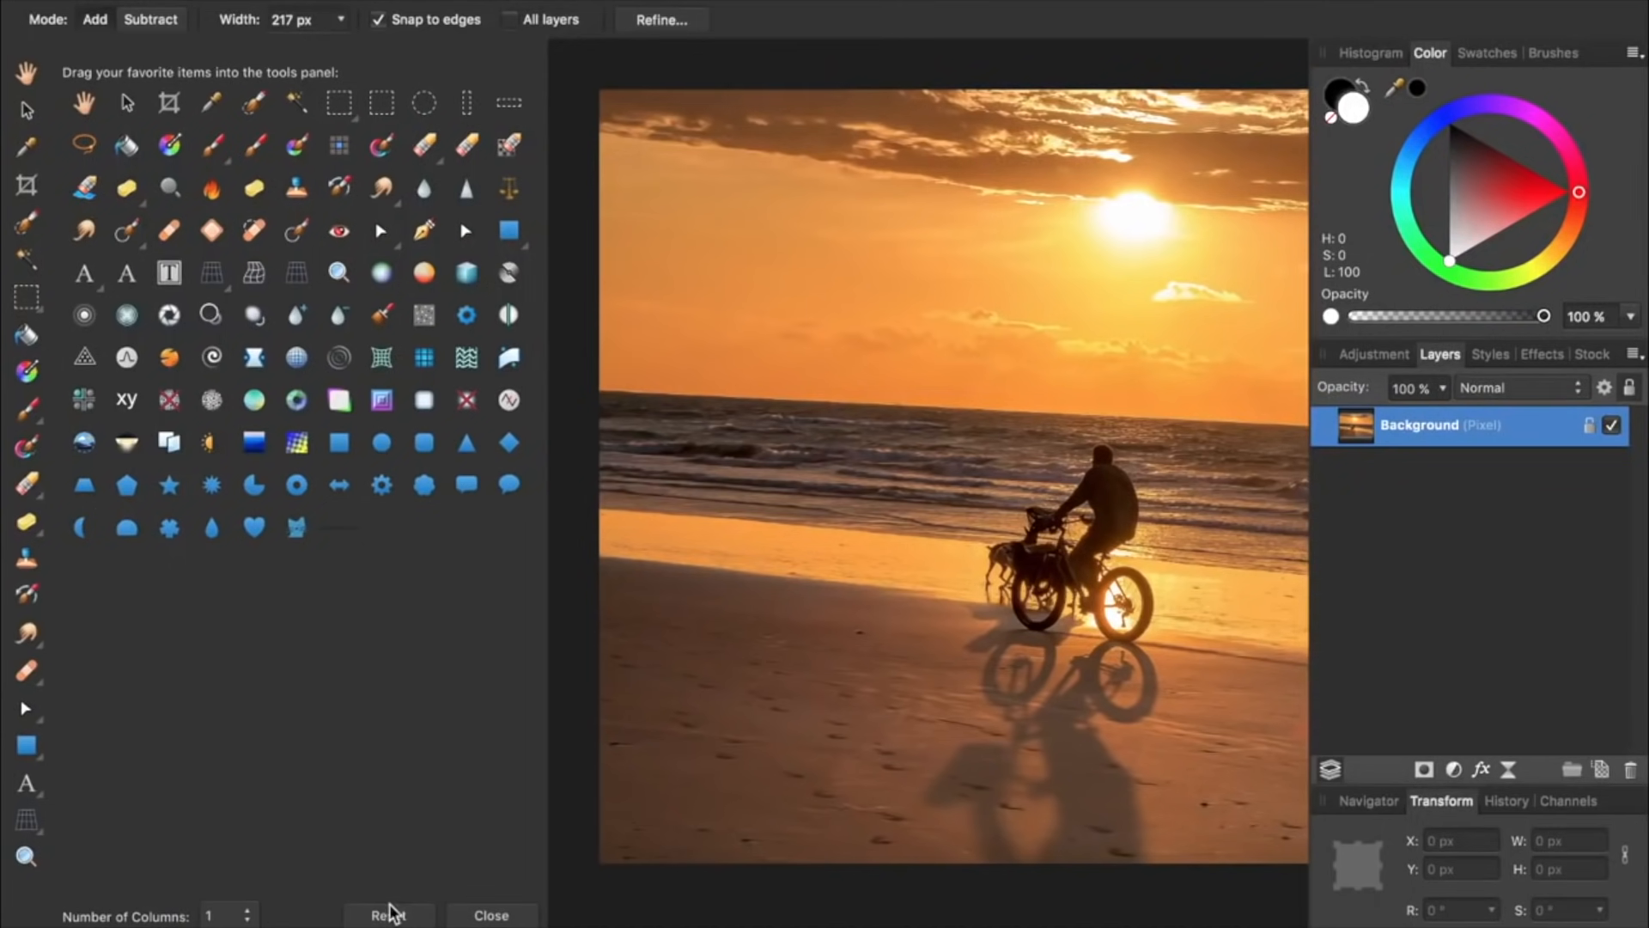
left_click(478, 915)
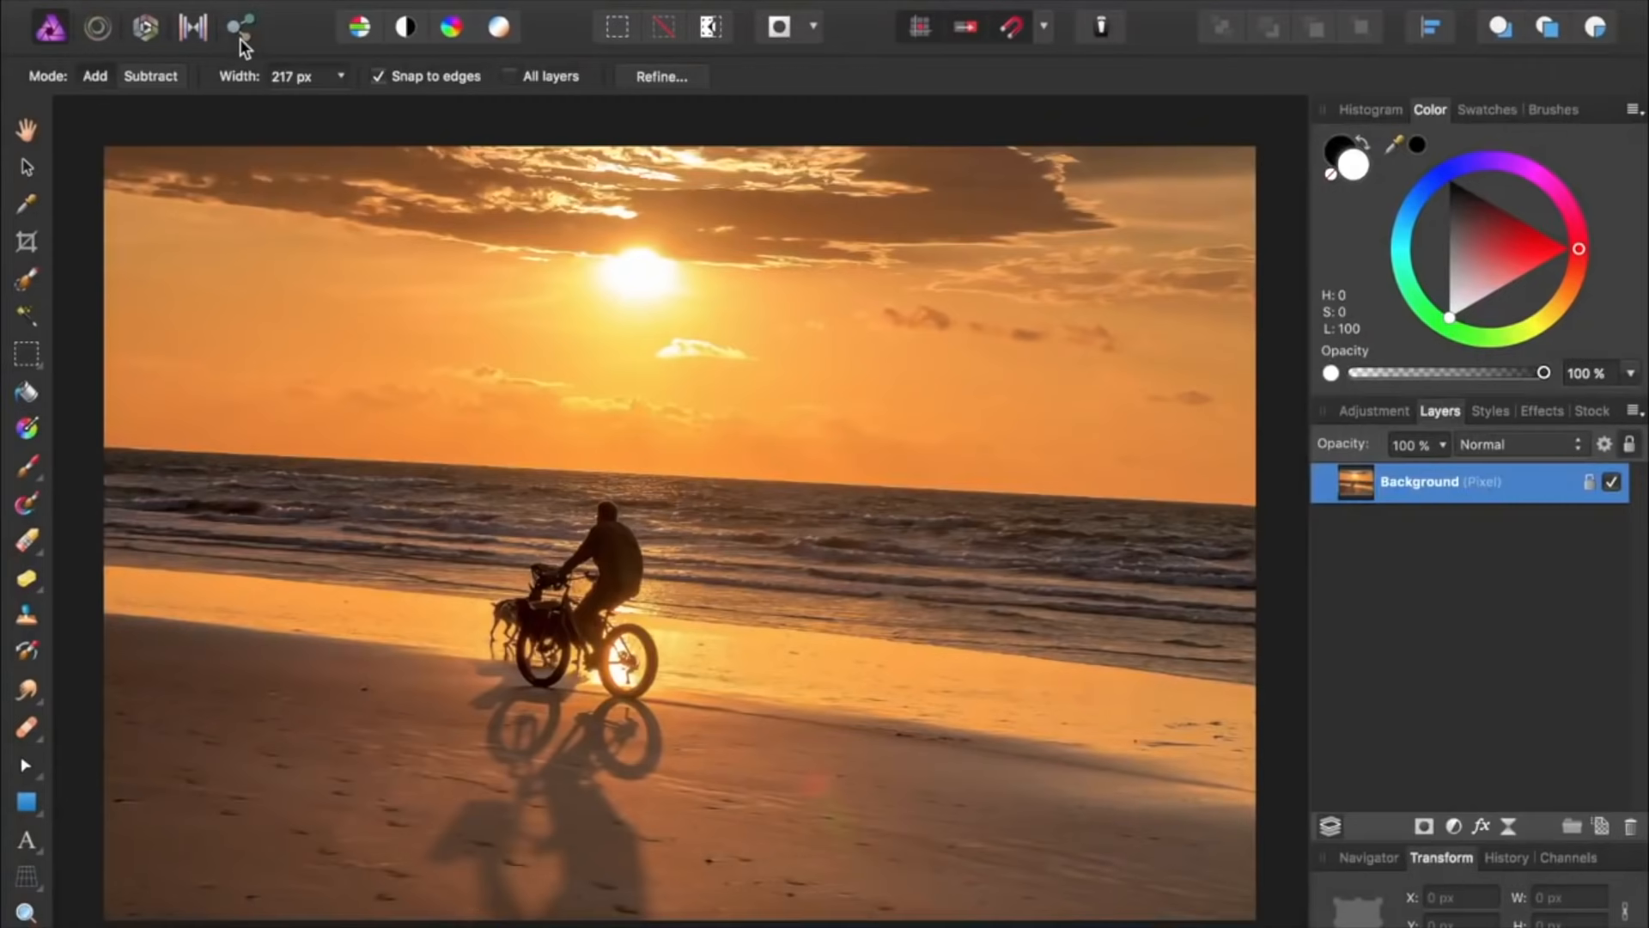
View the Liquify and Export personas, then return to the Photo persona
left_click(98, 31)
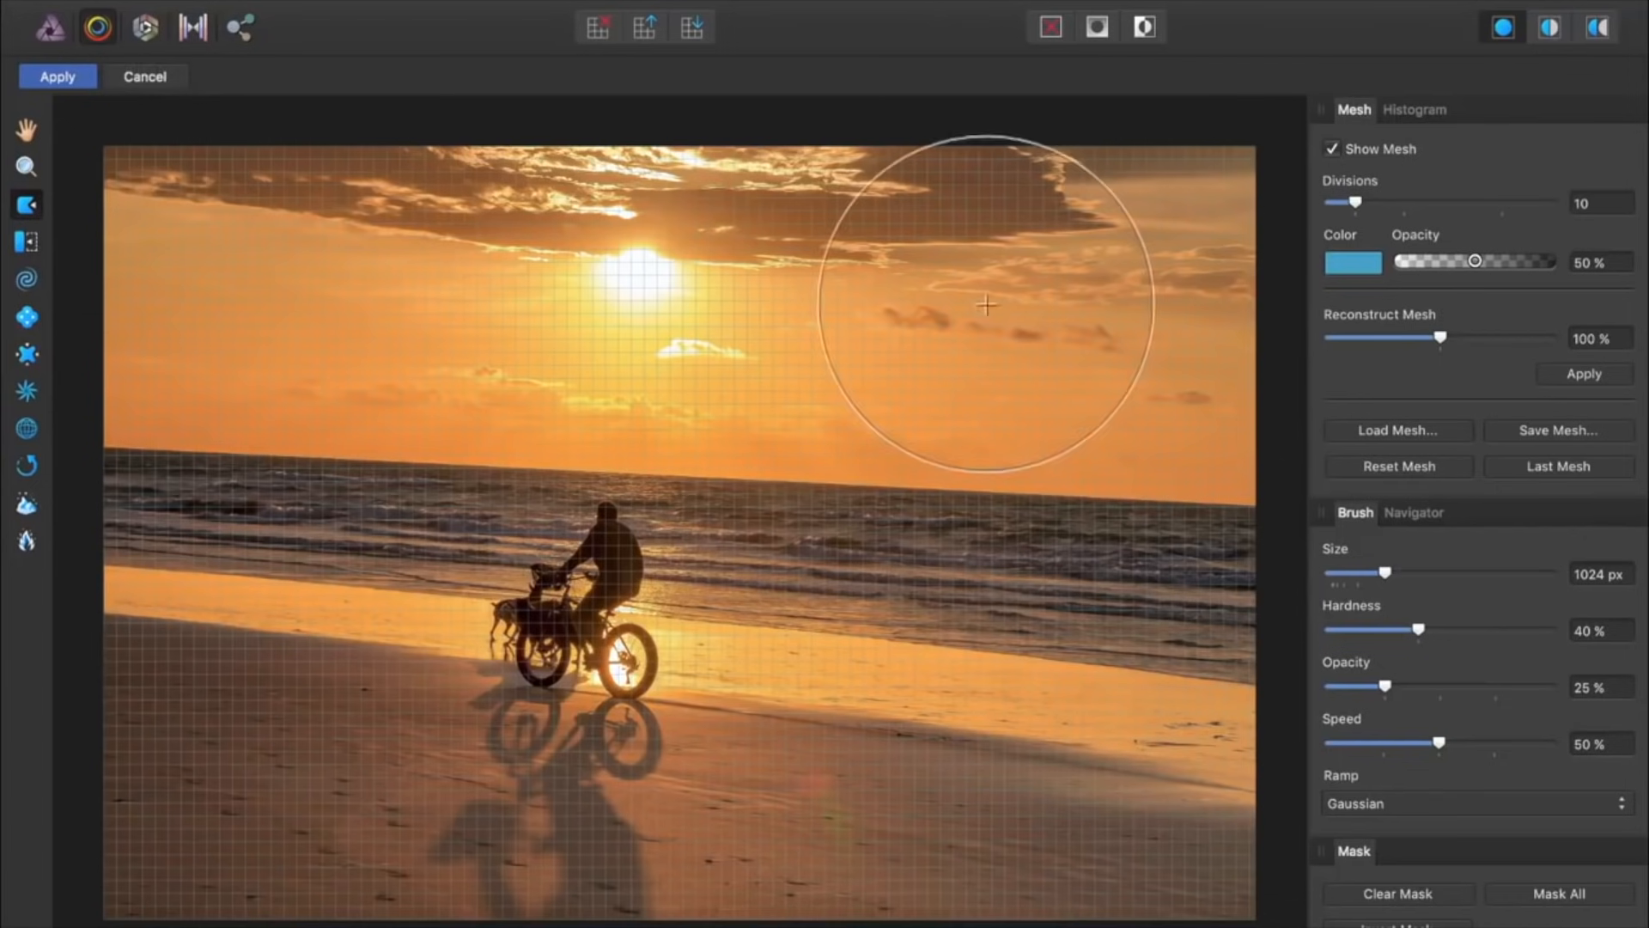
left_click(235, 29)
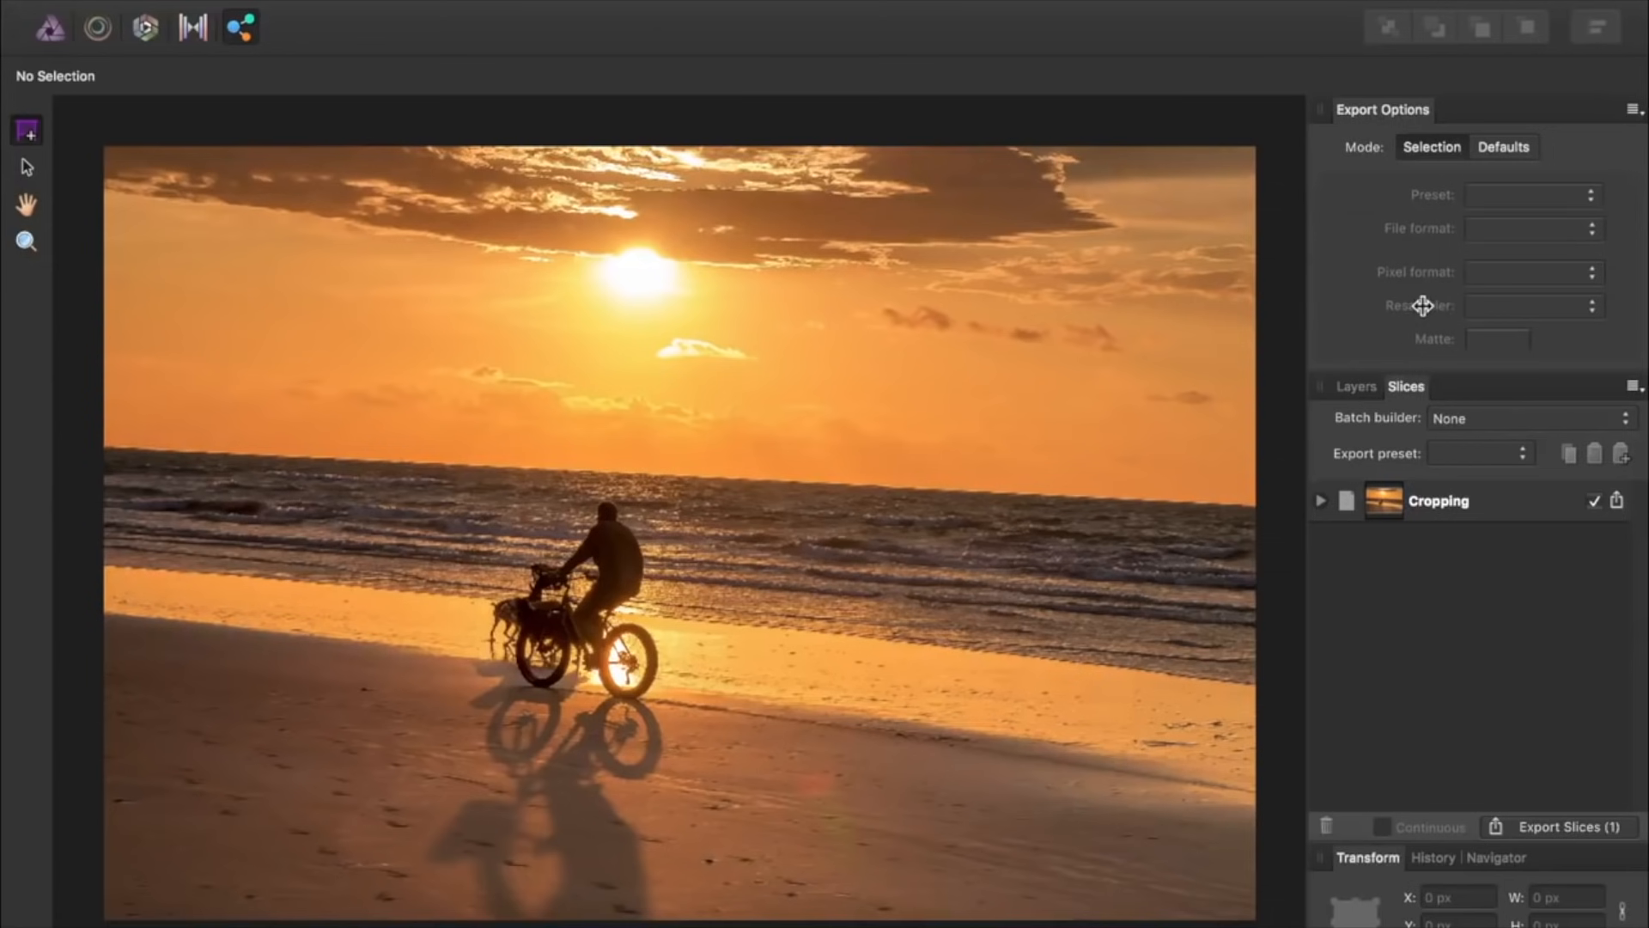
left_click(50, 30)
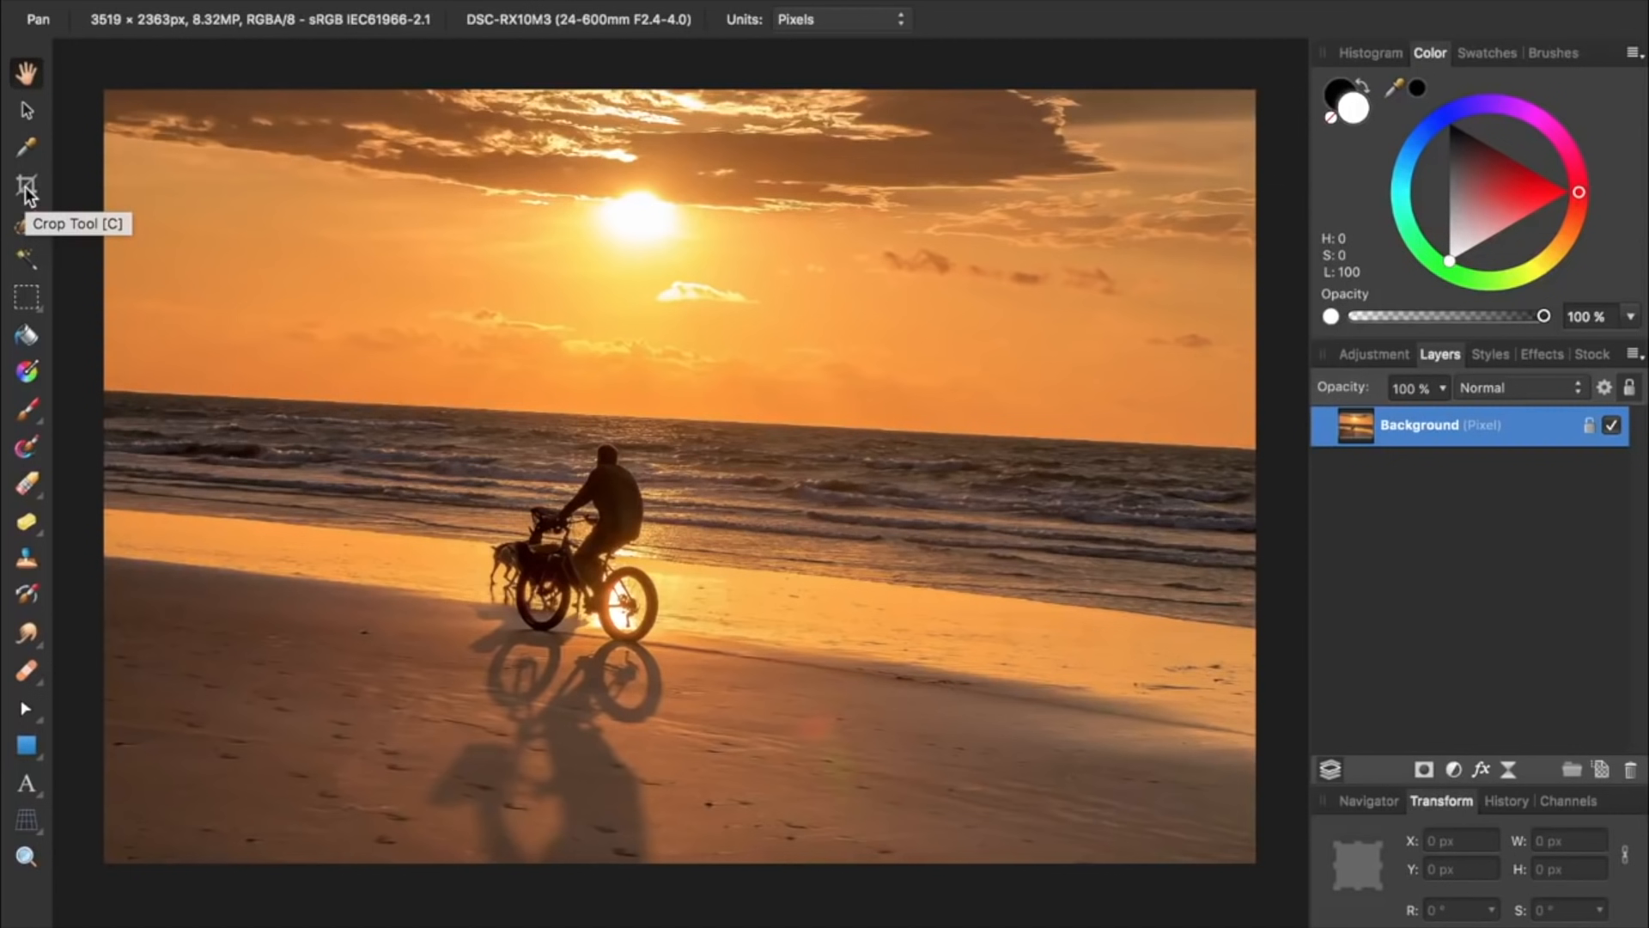
Crop the beach photo closely around the cyclist to about 1877 × 1401 px
key("c")
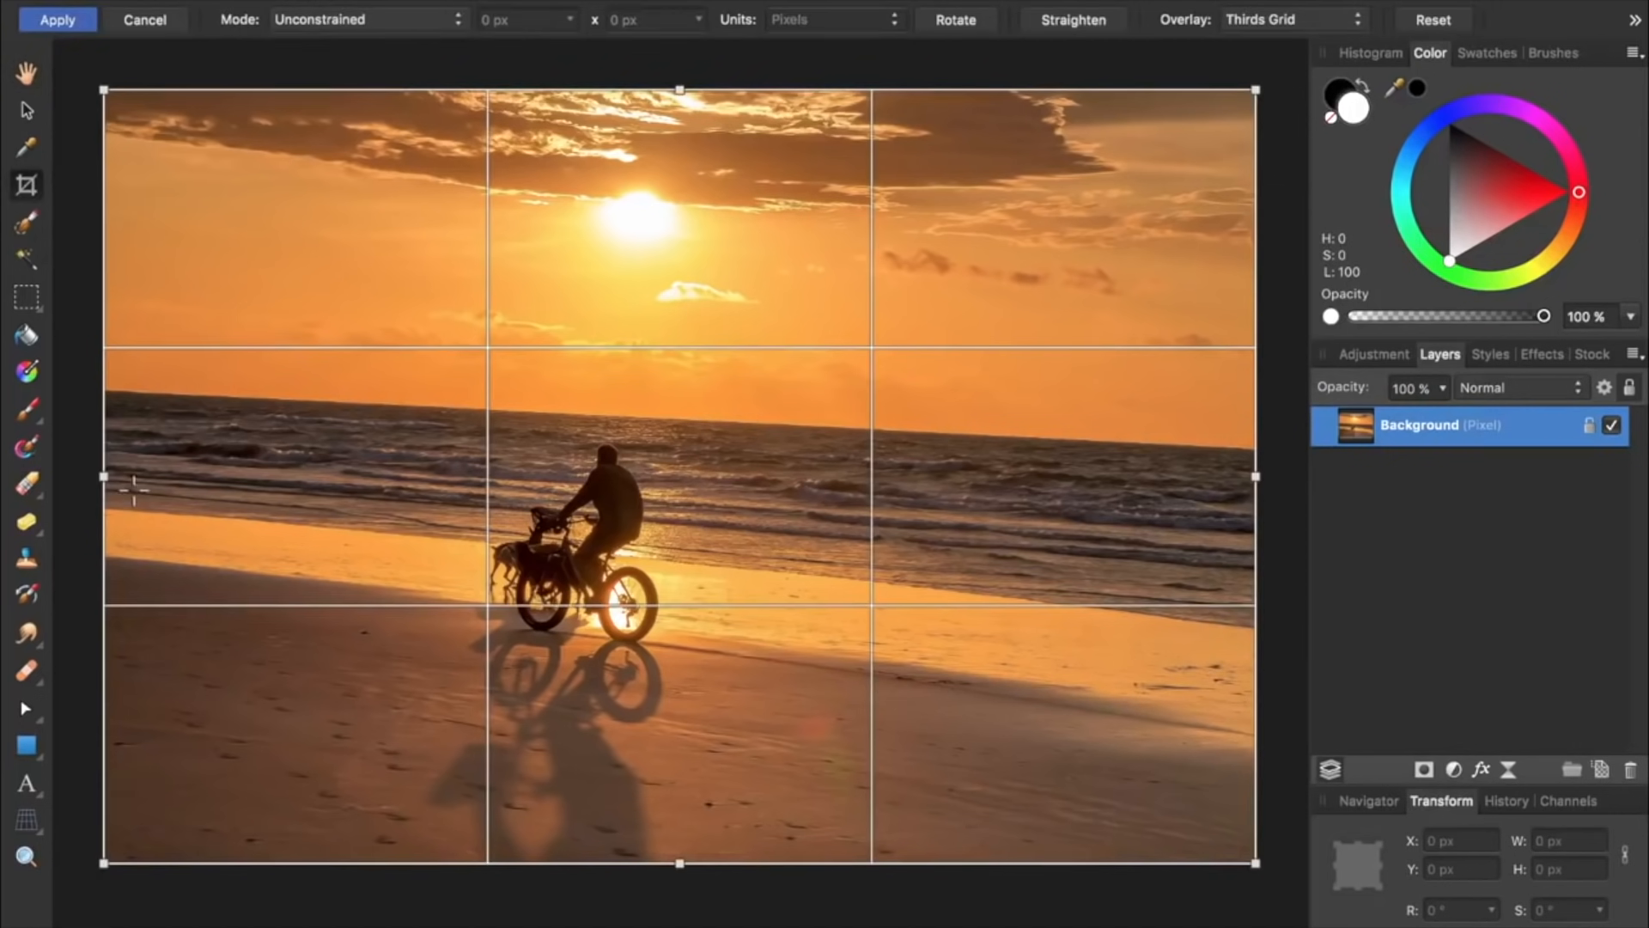
left_click_drag(102, 476, 320, 472)
left_click_drag(1256, 476, 936, 472)
left_click_drag(628, 863, 628, 765)
left_click_drag(636, 91, 604, 304)
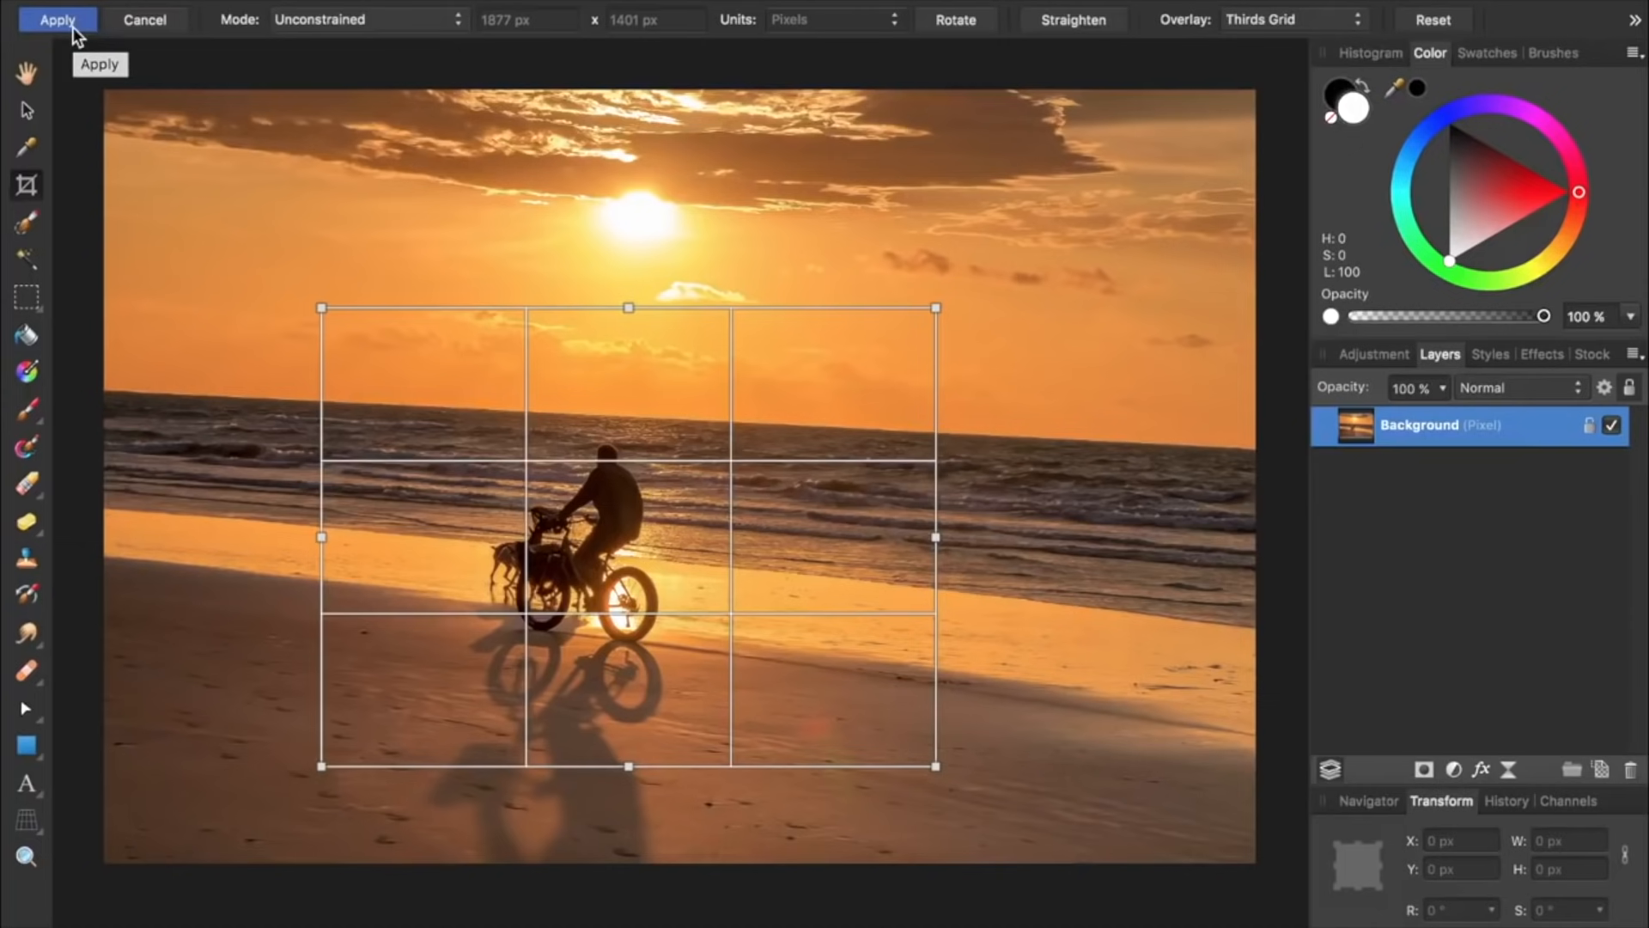
key("Return")
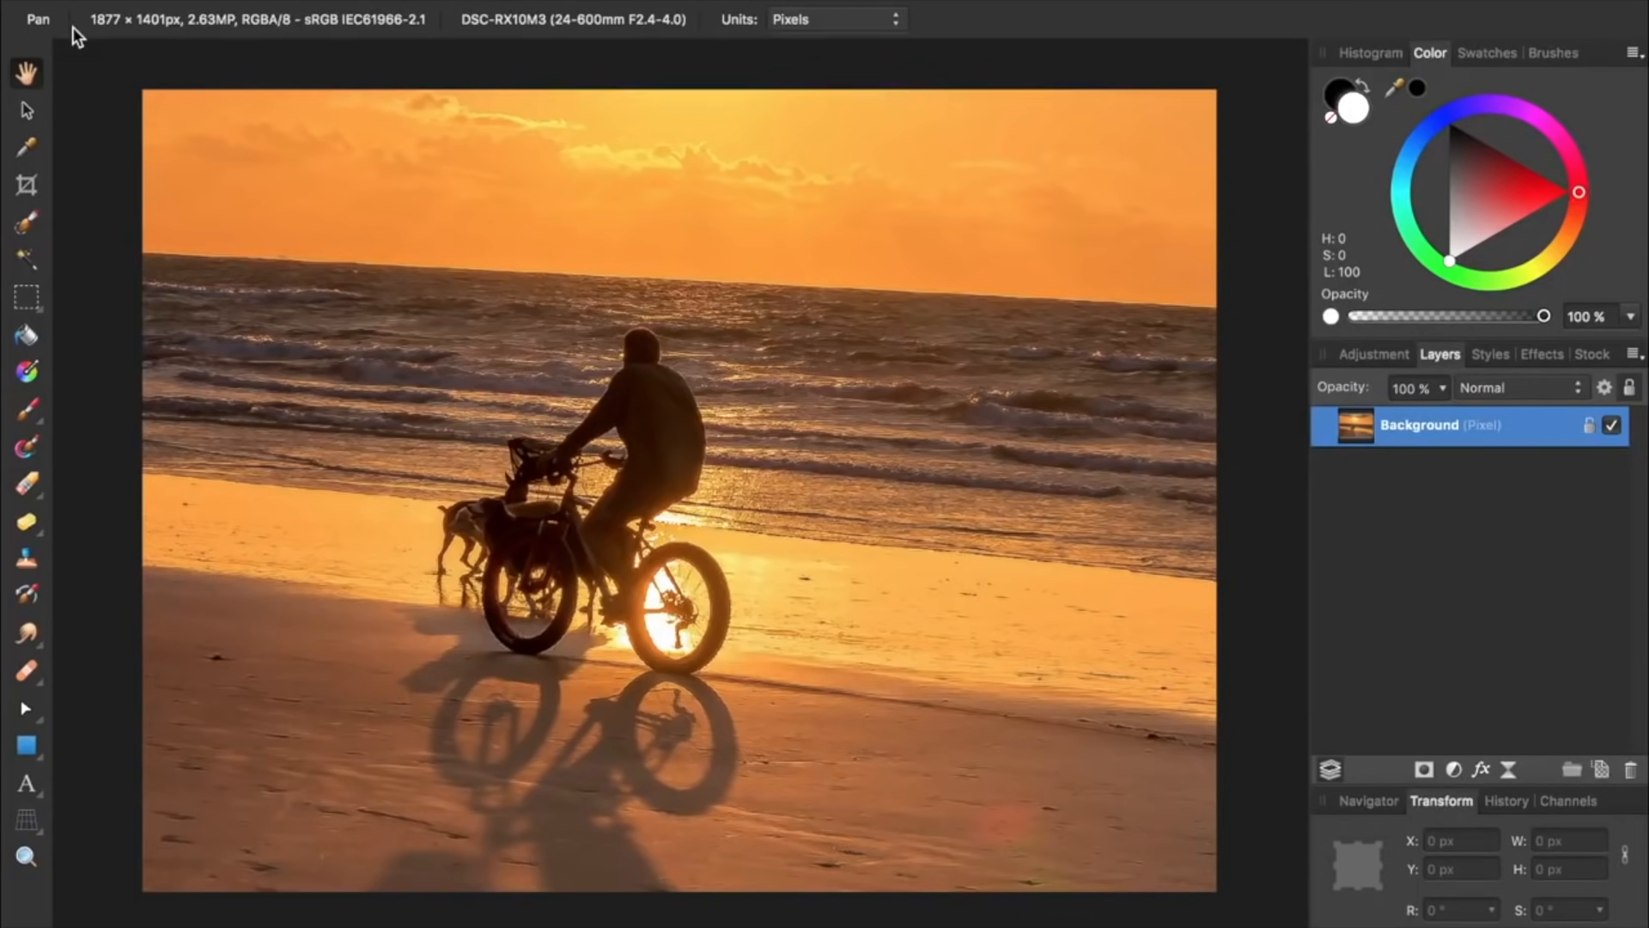
Extend the crop beyond the photo's left and upper edges to about 2037 × 1518 px and apply it
key("c")
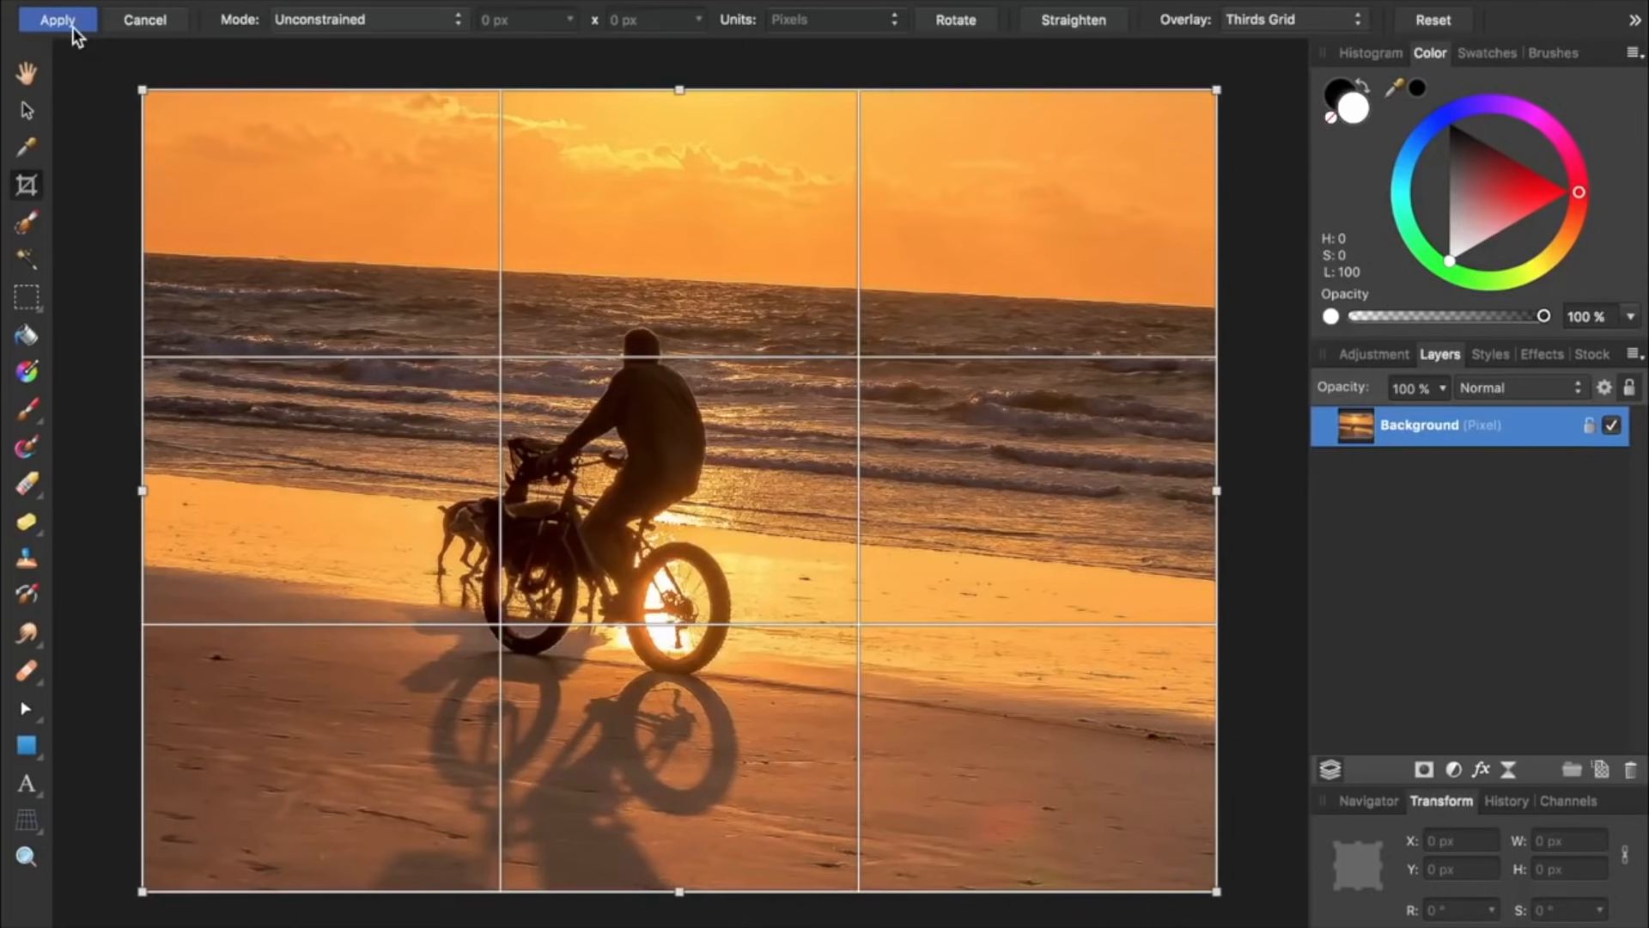
left_click_drag(142, 490, 53, 491)
left_click_drag(634, 89, 627, 27)
key("Return")
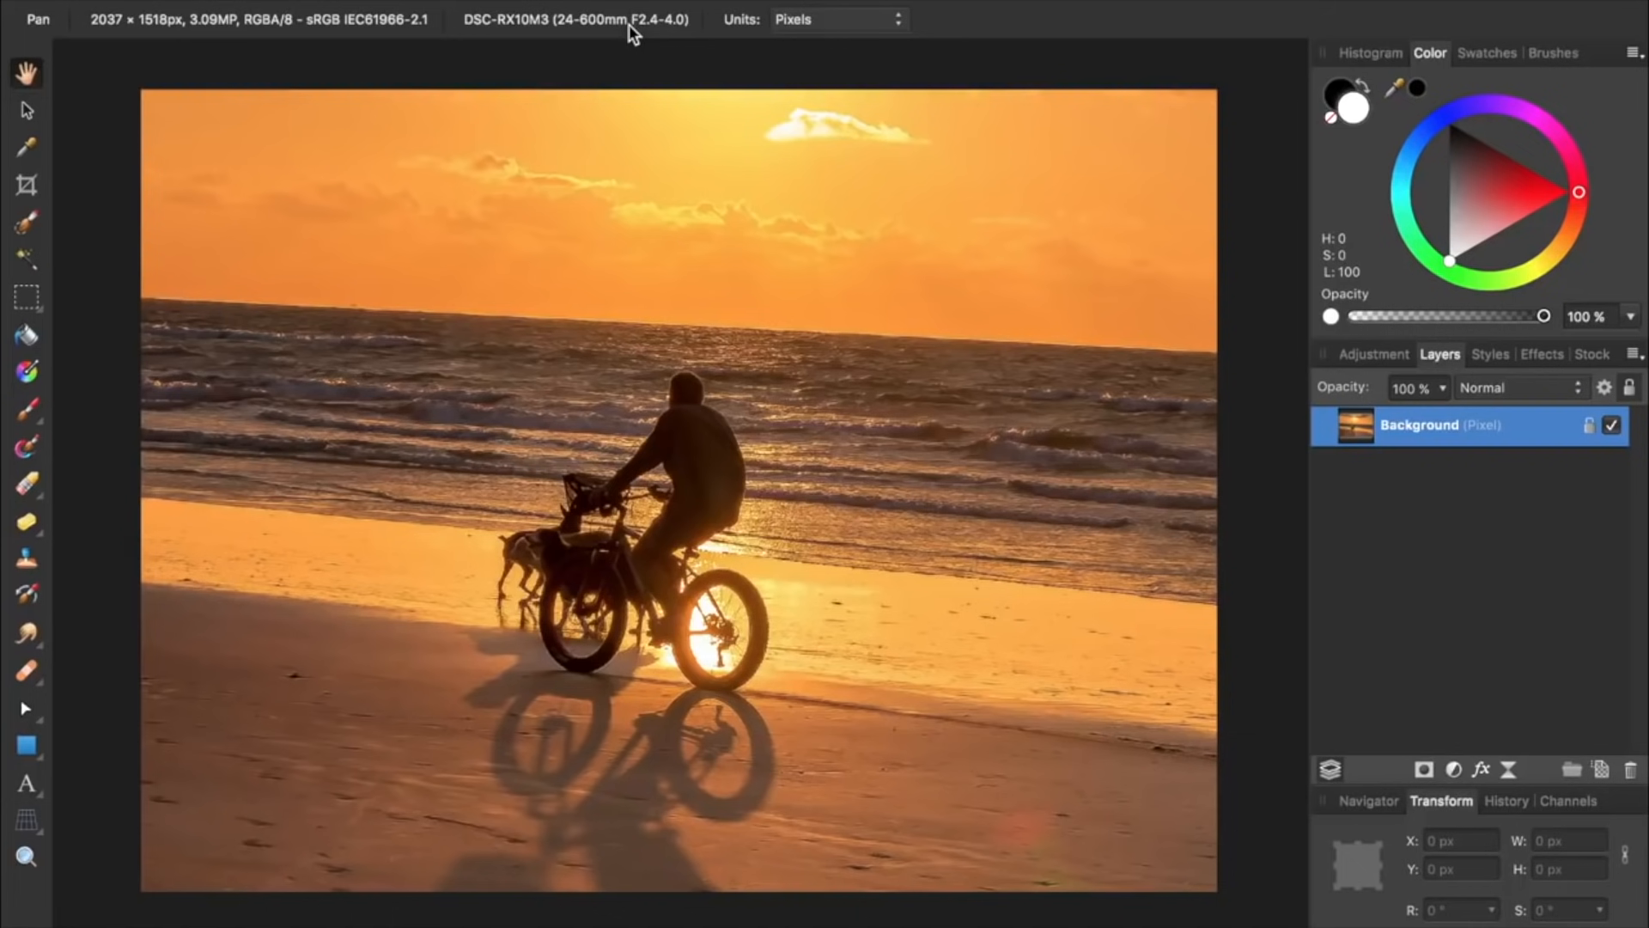
Straighten the beach photo along the sea's horizon and apply the crop
key("c")
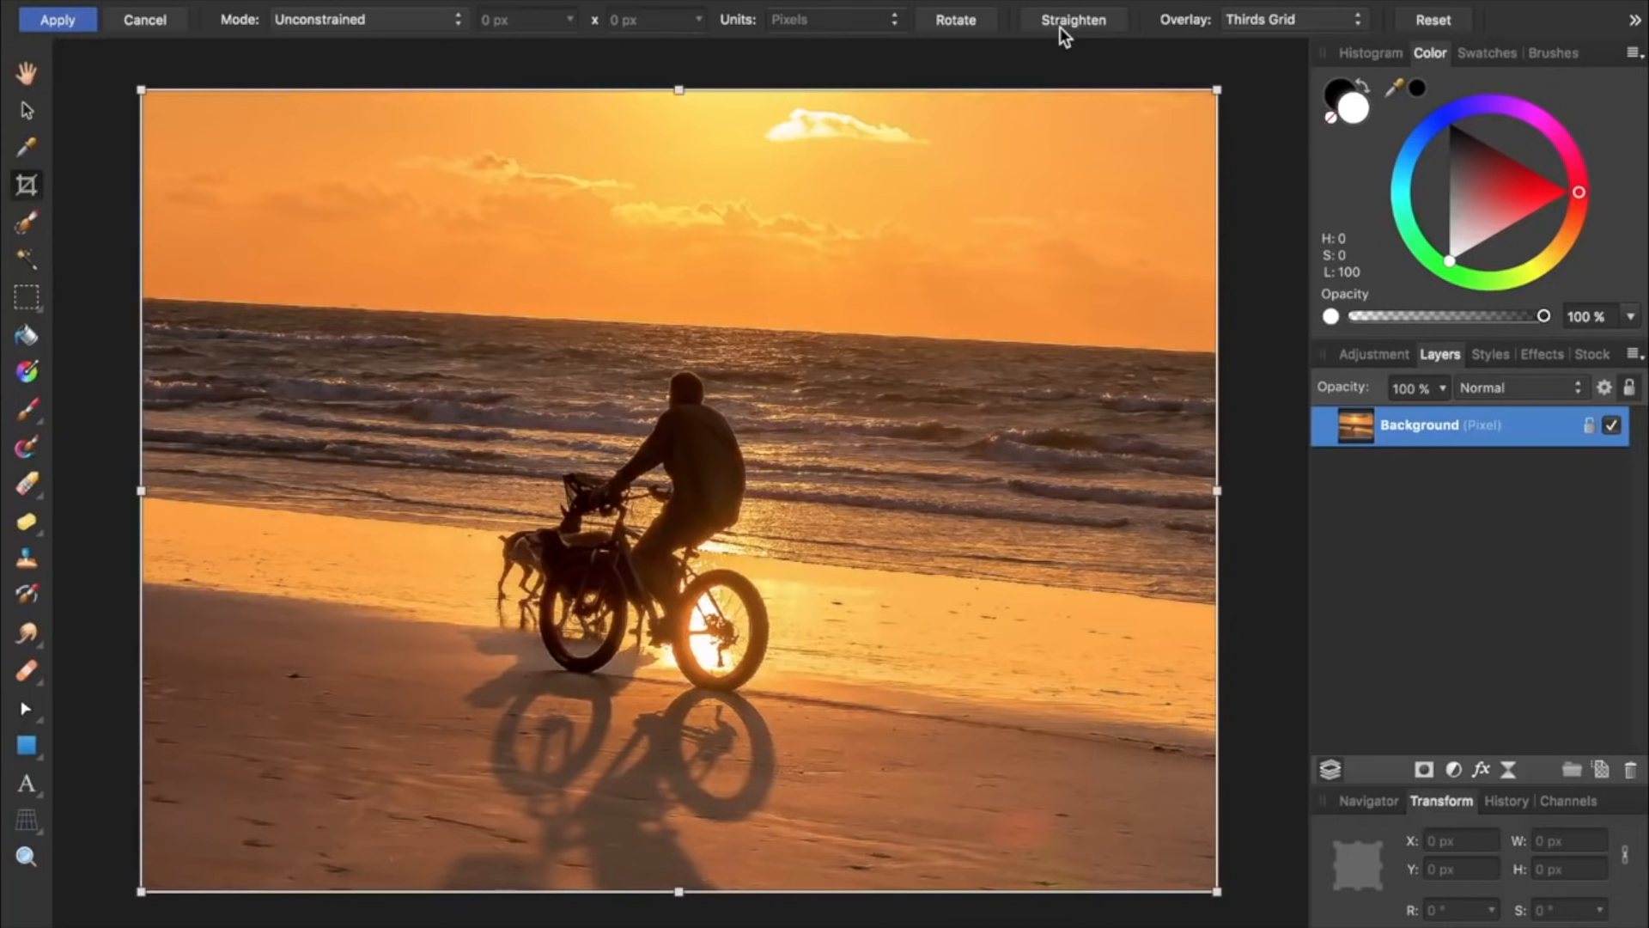
left_click(1062, 29)
left_click_drag(431, 313, 914, 337)
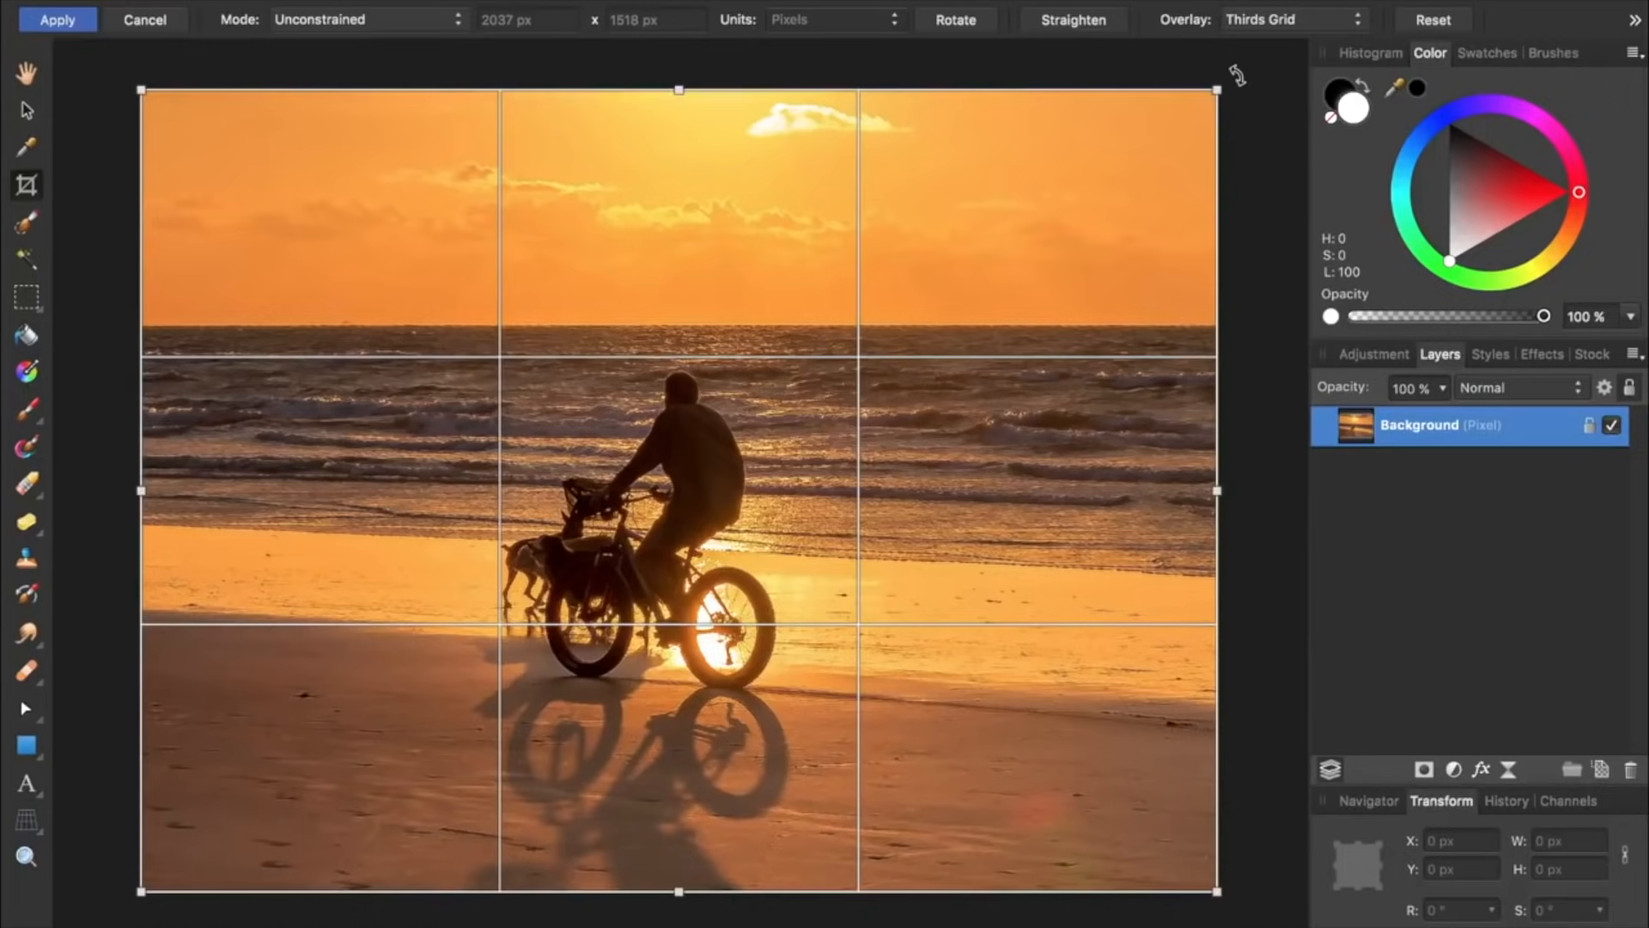
left_click_drag(1237, 75, 1193, 110)
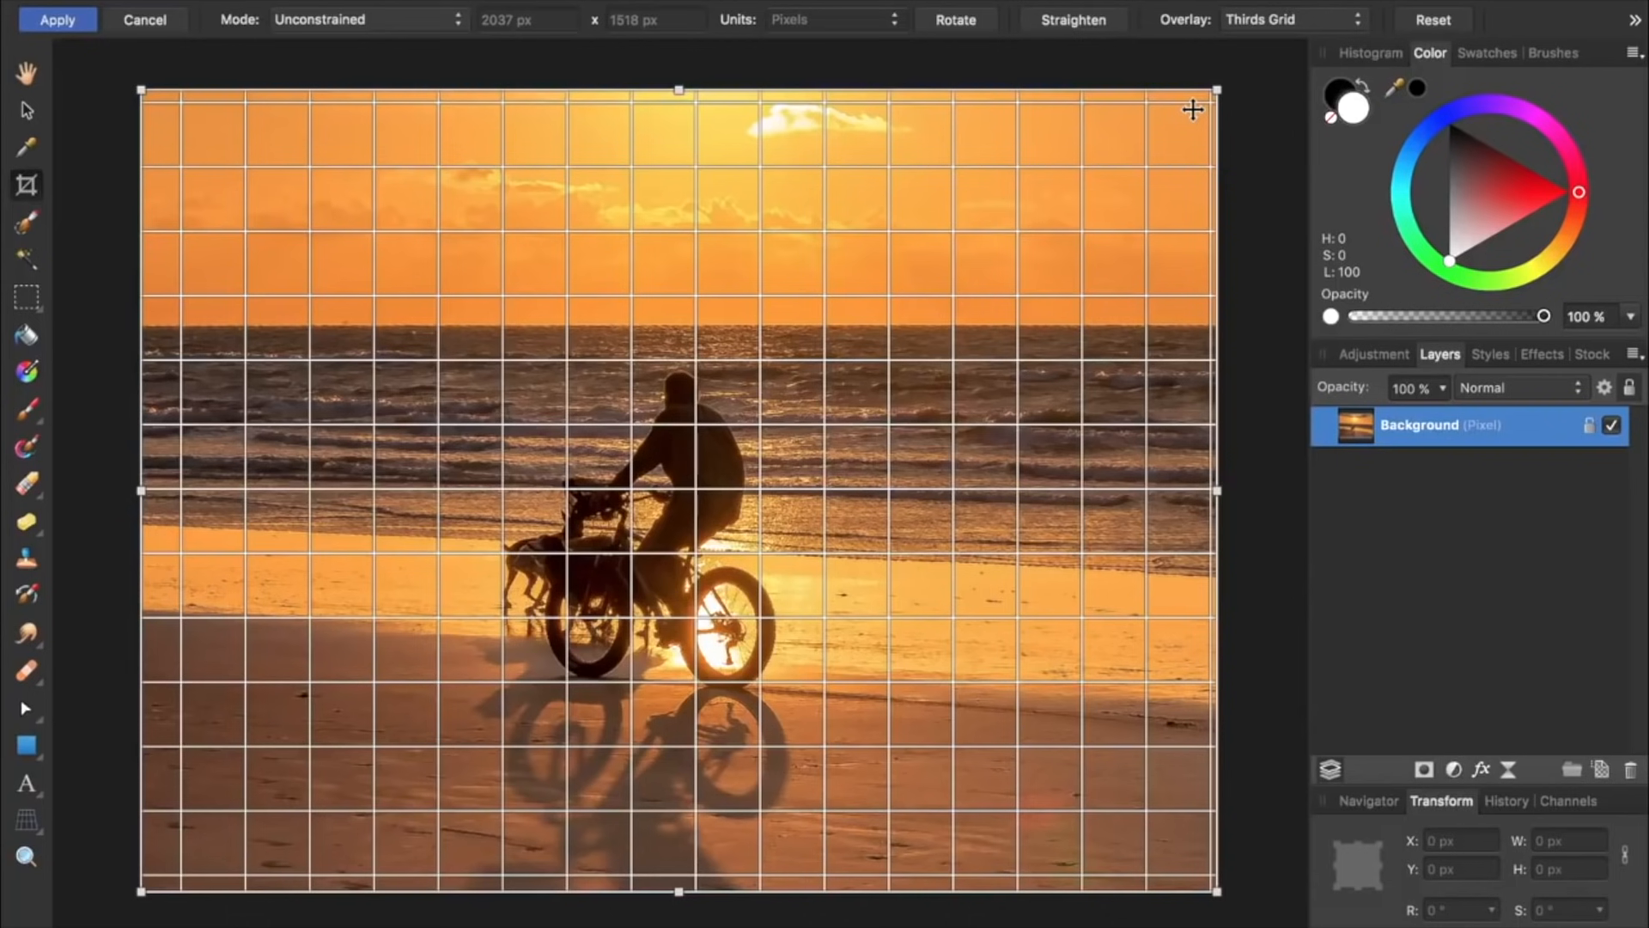
key("Return")
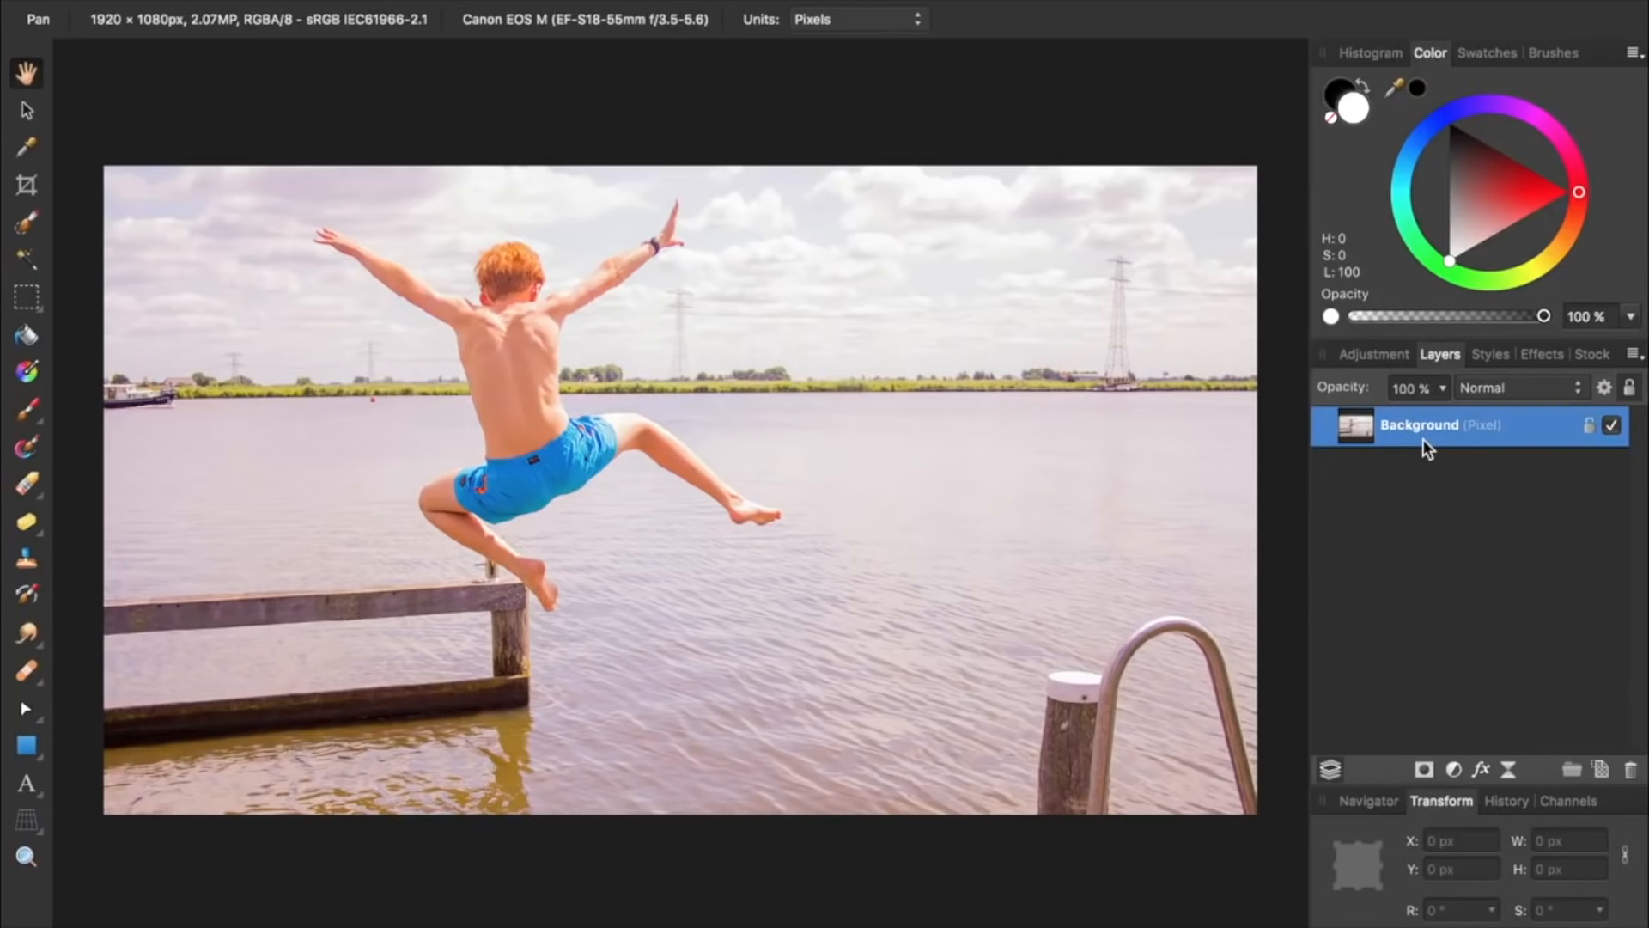
Duplicate the Background layer of the lake photo and activate the Inpainting Brush Tool
key("super+j")
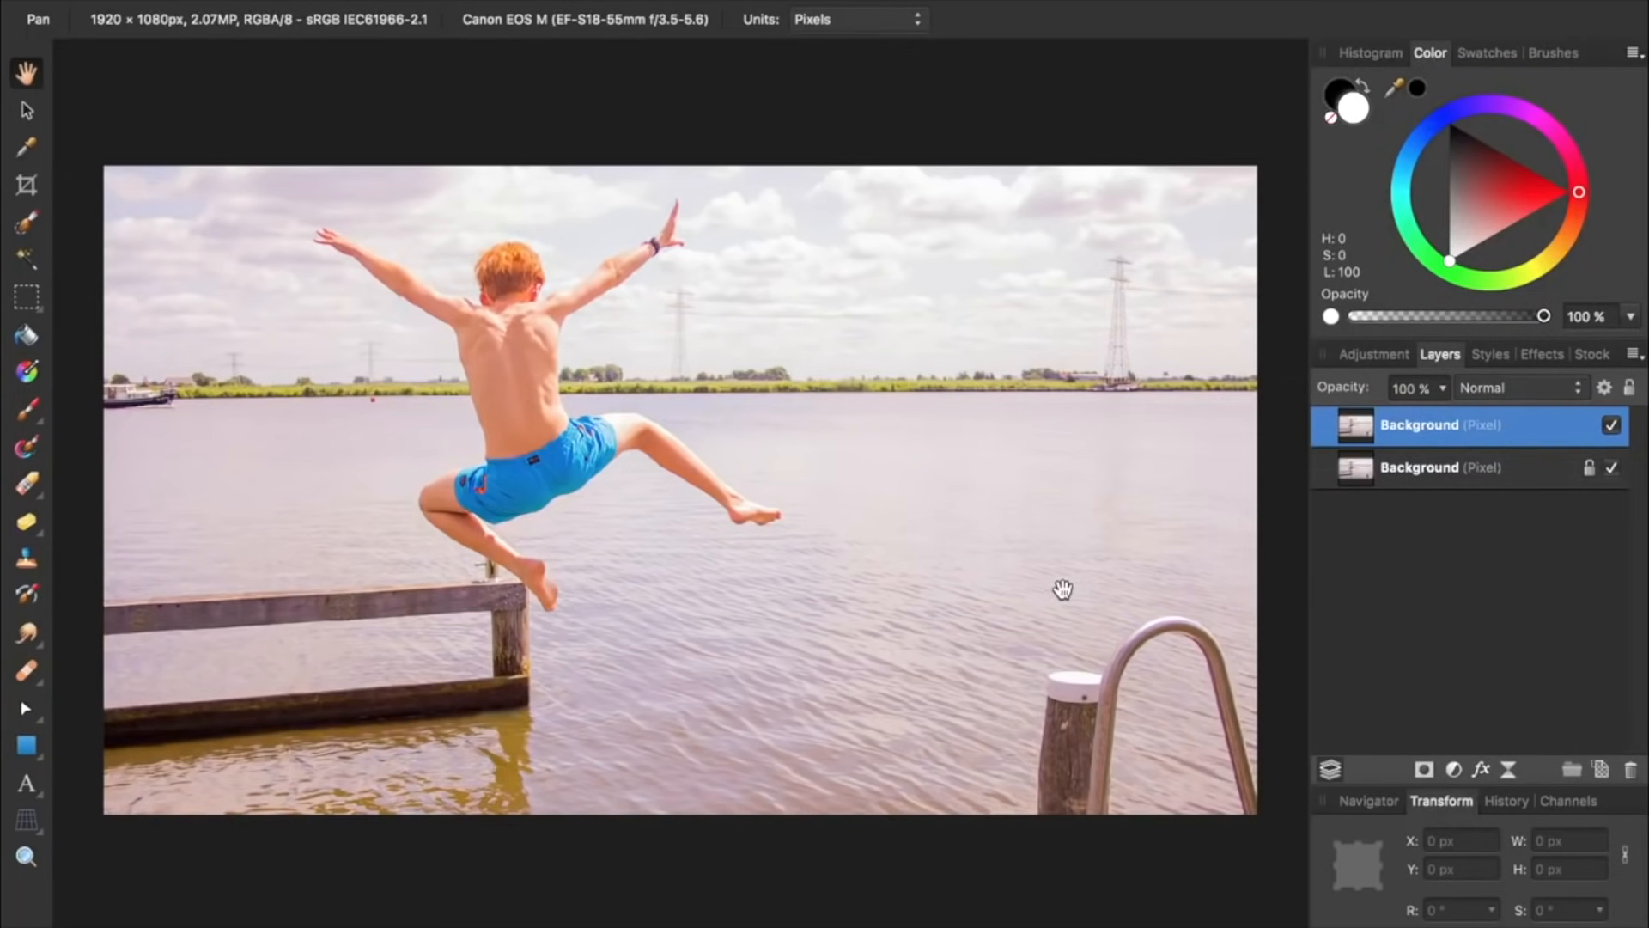
left_click(36, 675)
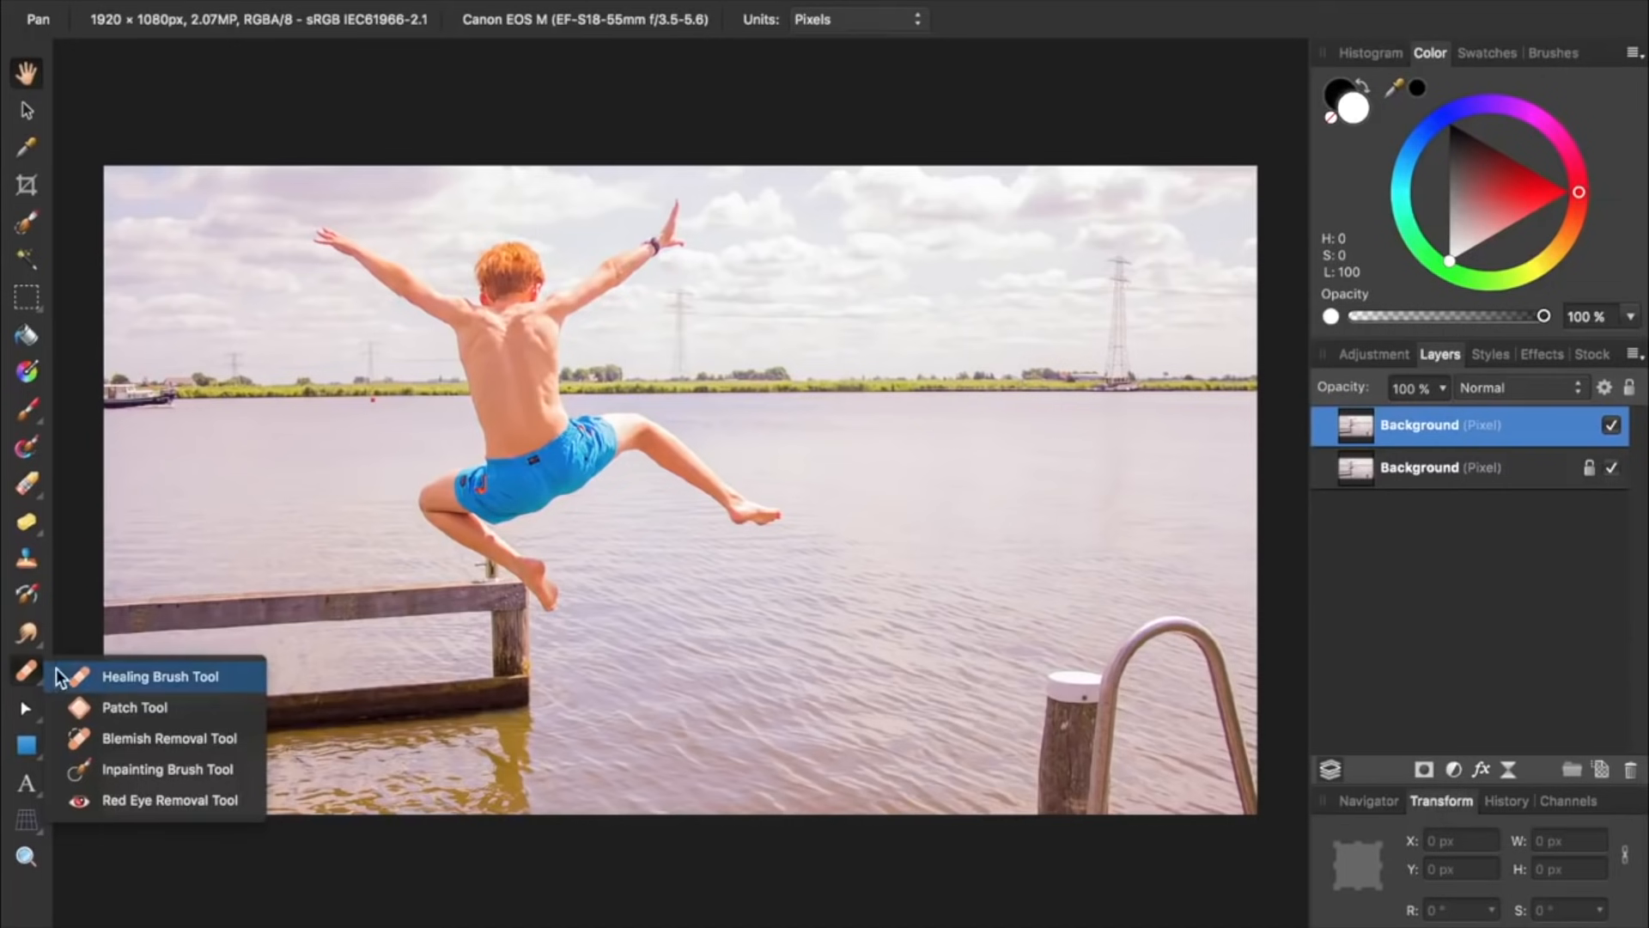
left_click(104, 766)
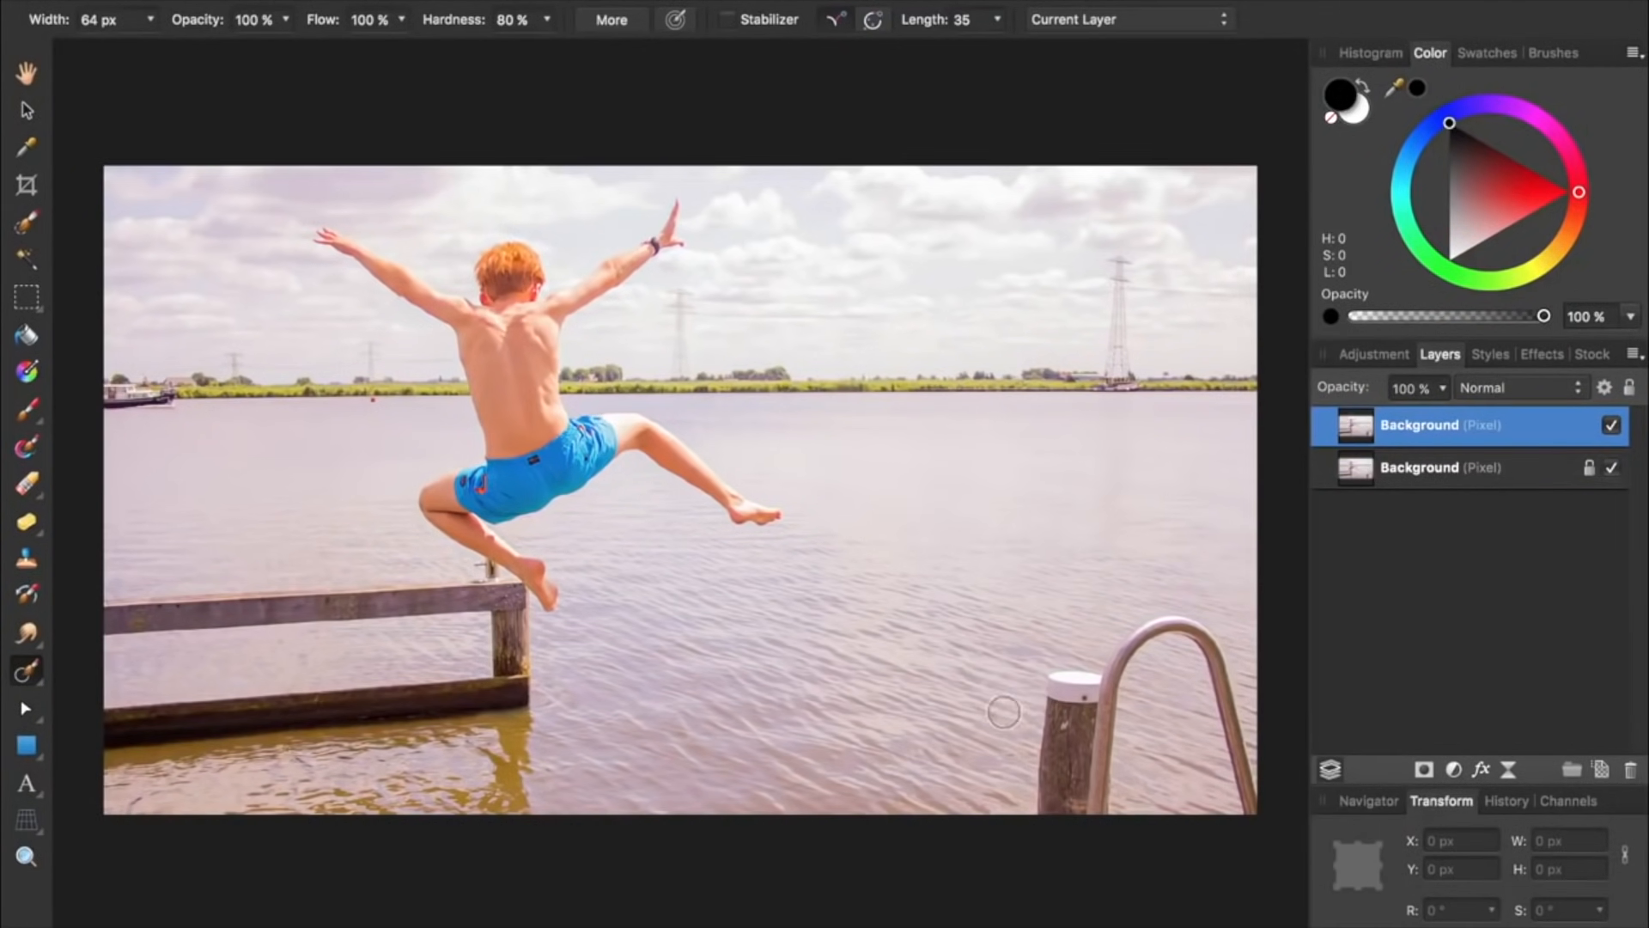
Paint out the wooden post and metal ladder, and compare before and after by toggling the duplicate layer's visibility
mouse_move(1051, 676)
left_mouse_down()
mouse_move(1043, 827)
mouse_move(1099, 815)
mouse_move(1071, 785)
mouse_move(1074, 721)
mouse_move(1207, 647)
mouse_move(1253, 820)
left_mouse_up()
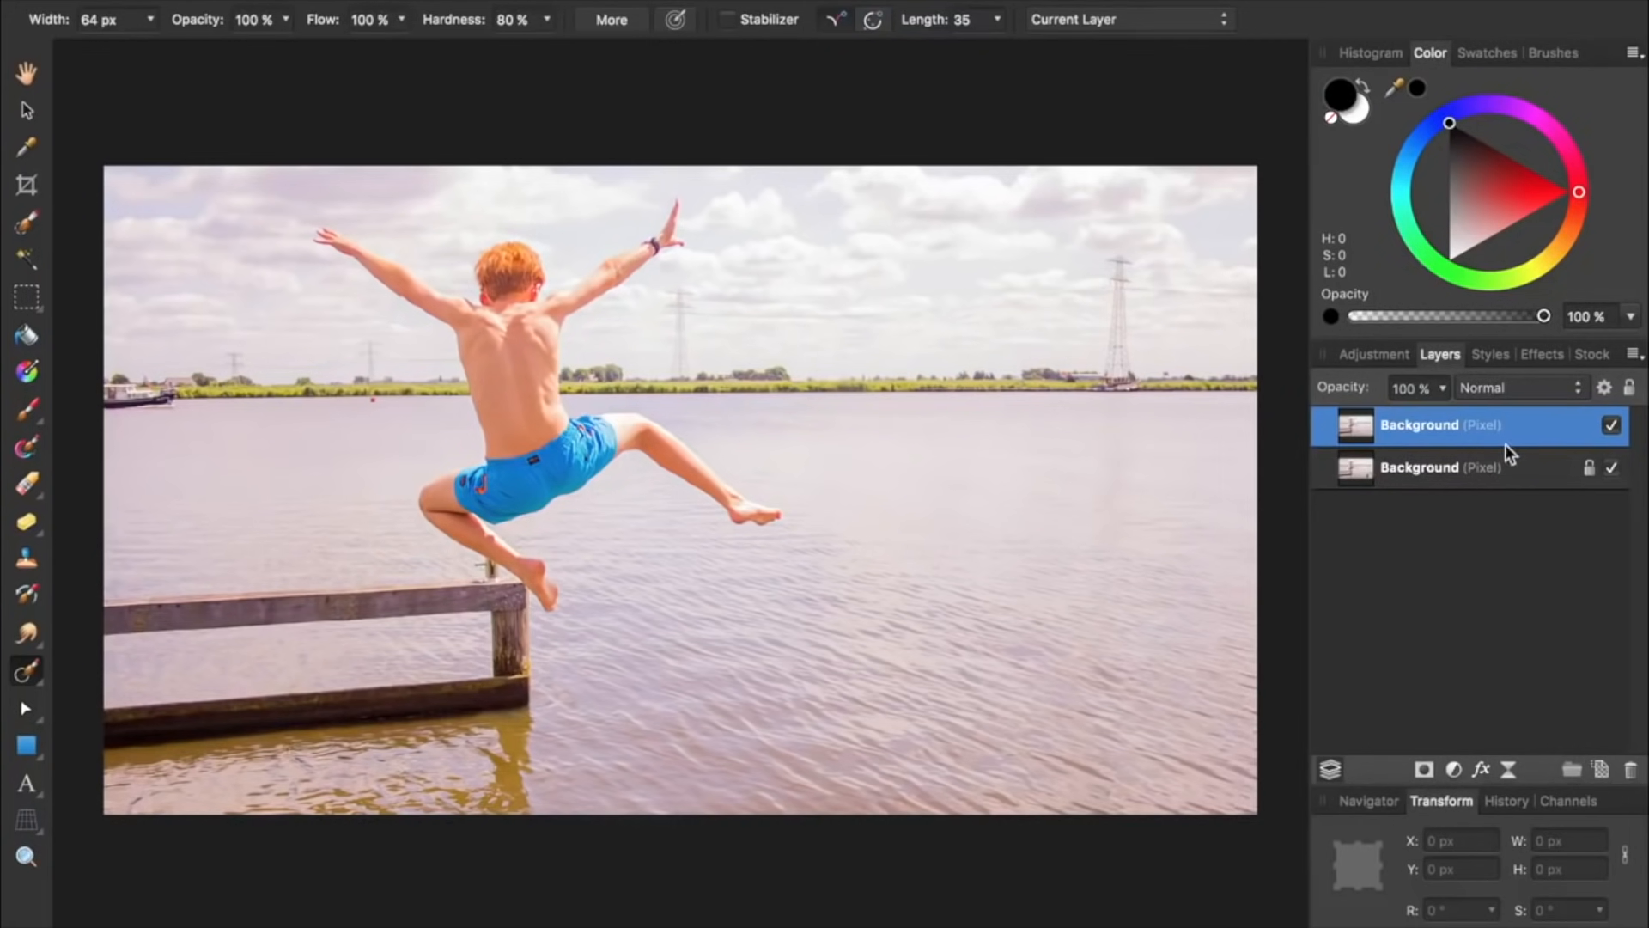
left_click(1611, 429)
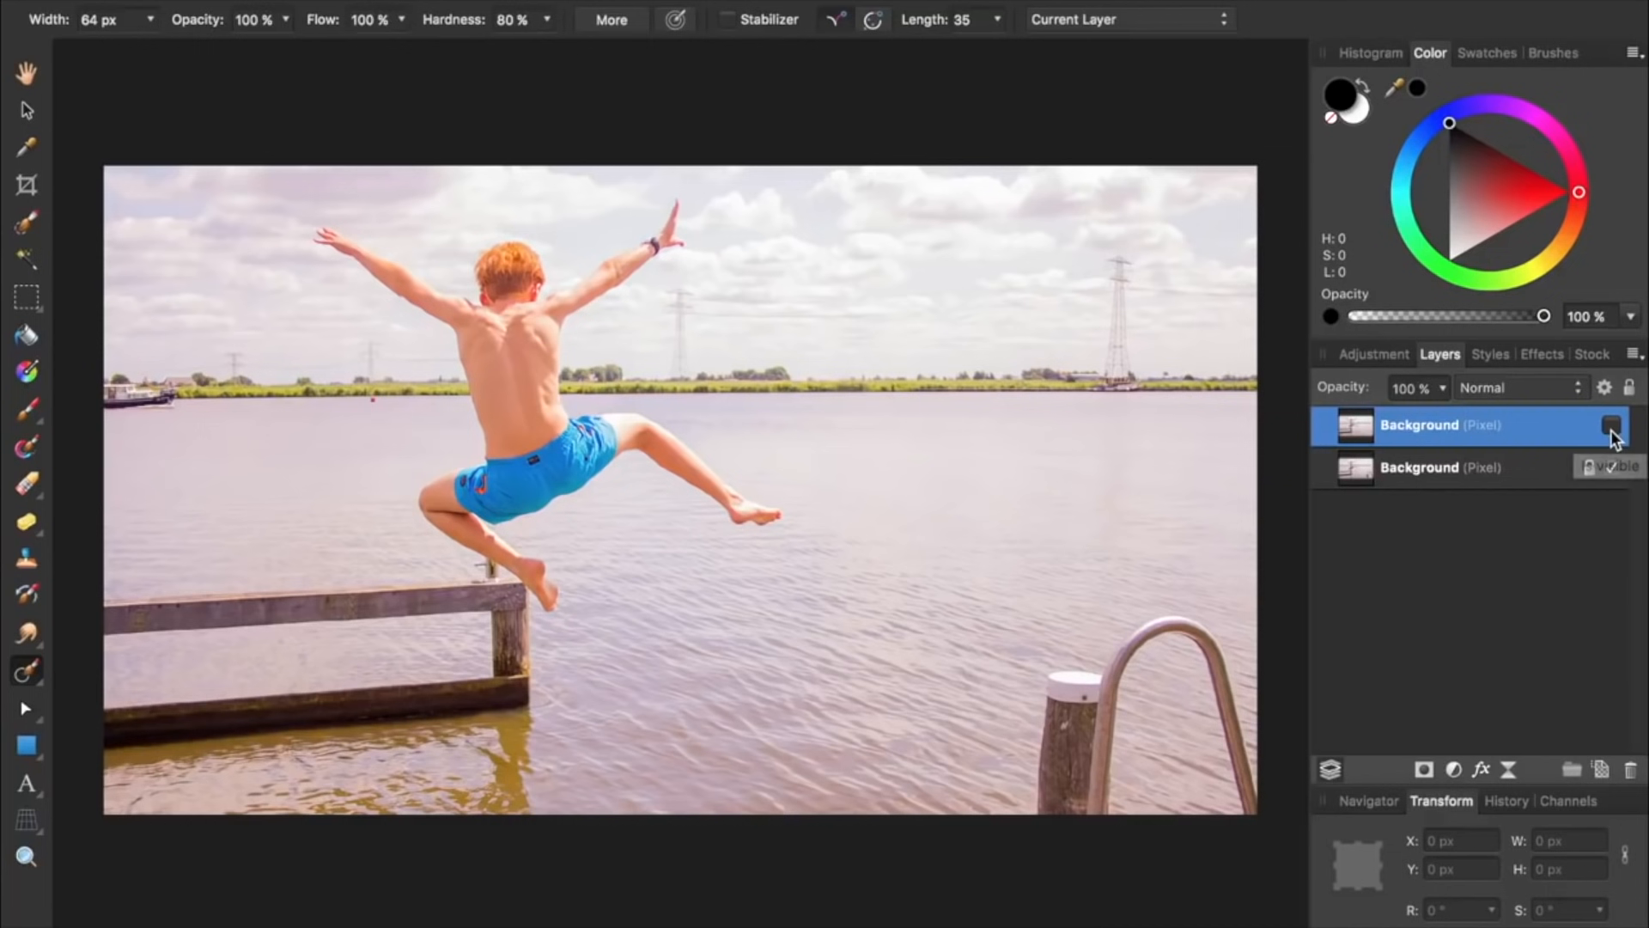
left_click(1612, 427)
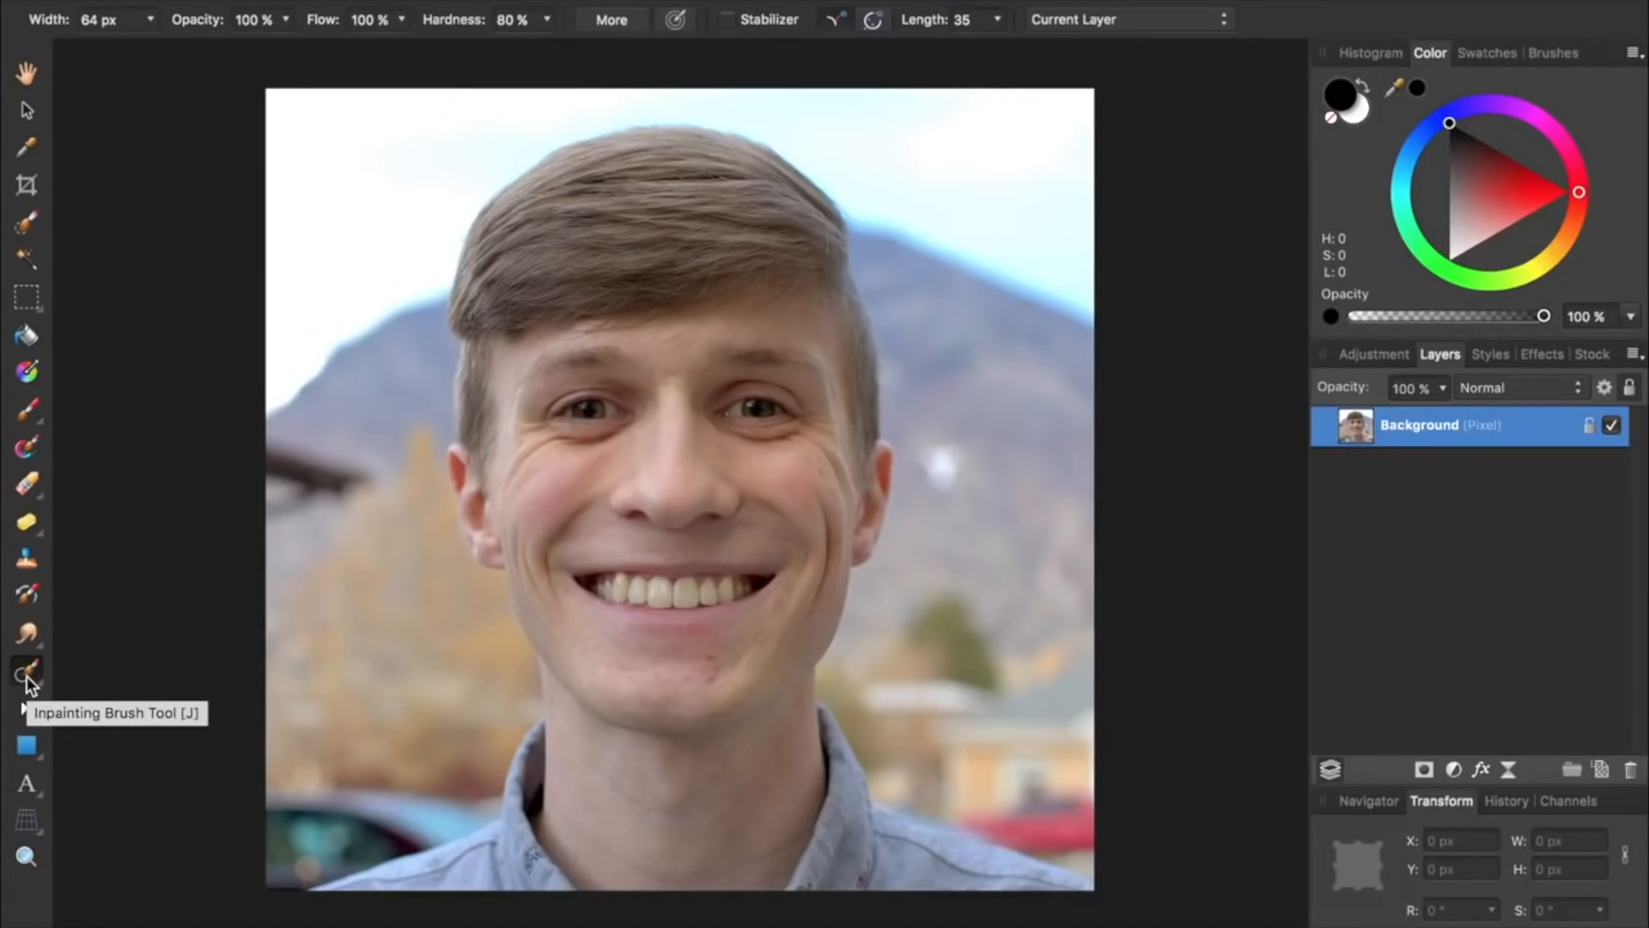
Duplicate the portrait's Background layer for inpainting and look through the view and zoom commands
left_click(28, 677)
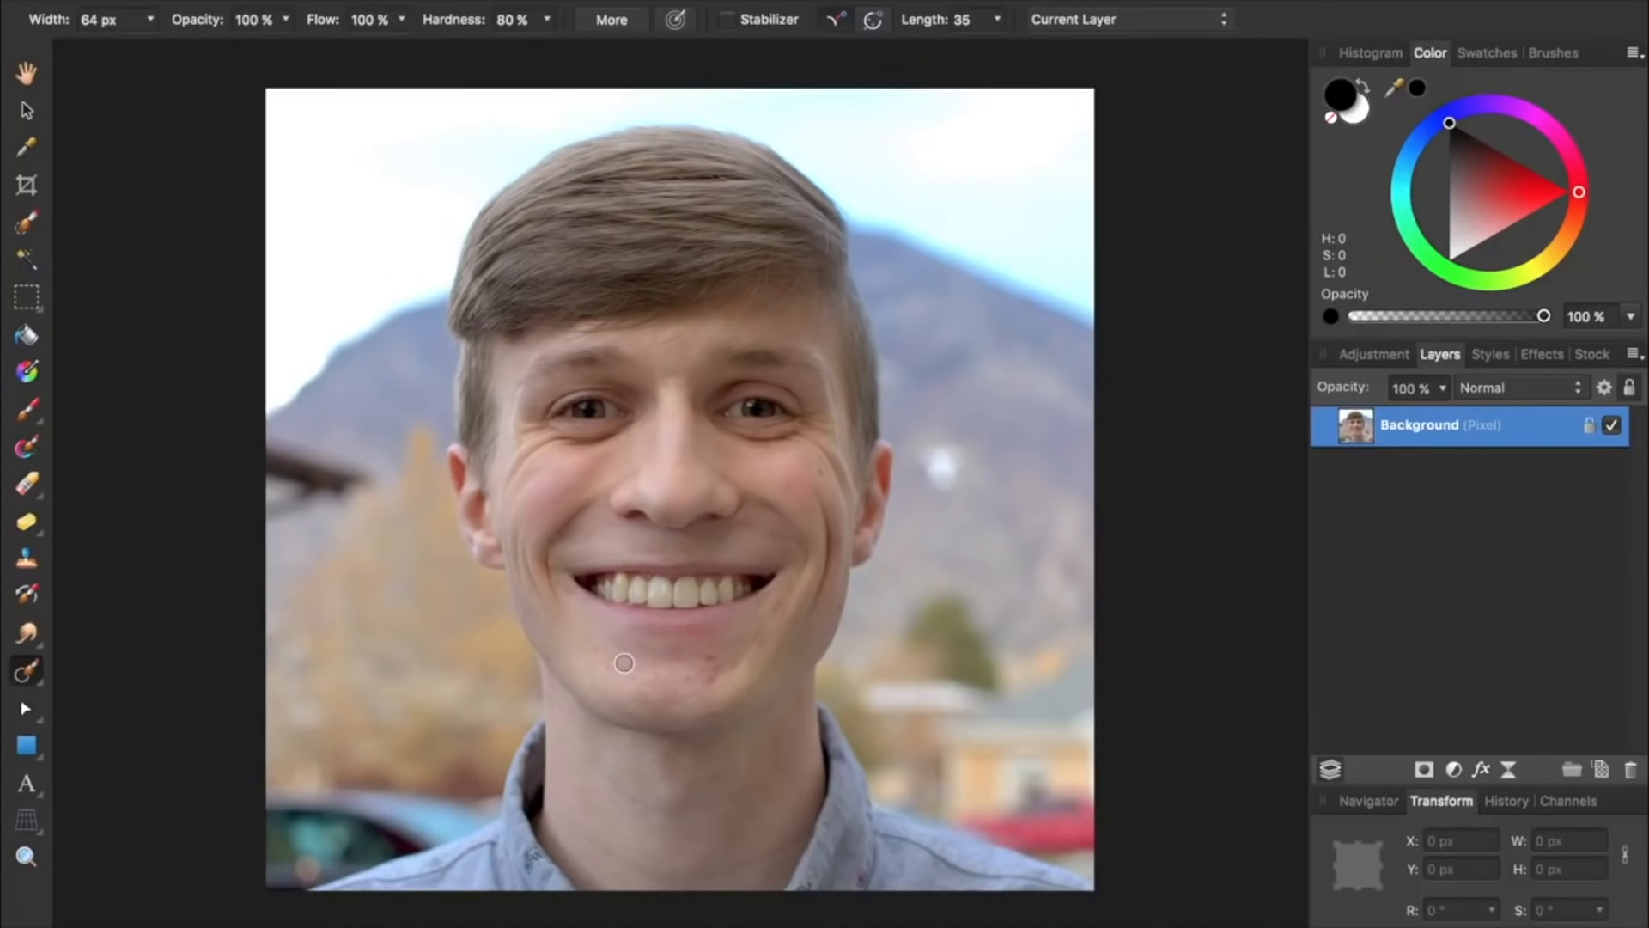
key("super+j")
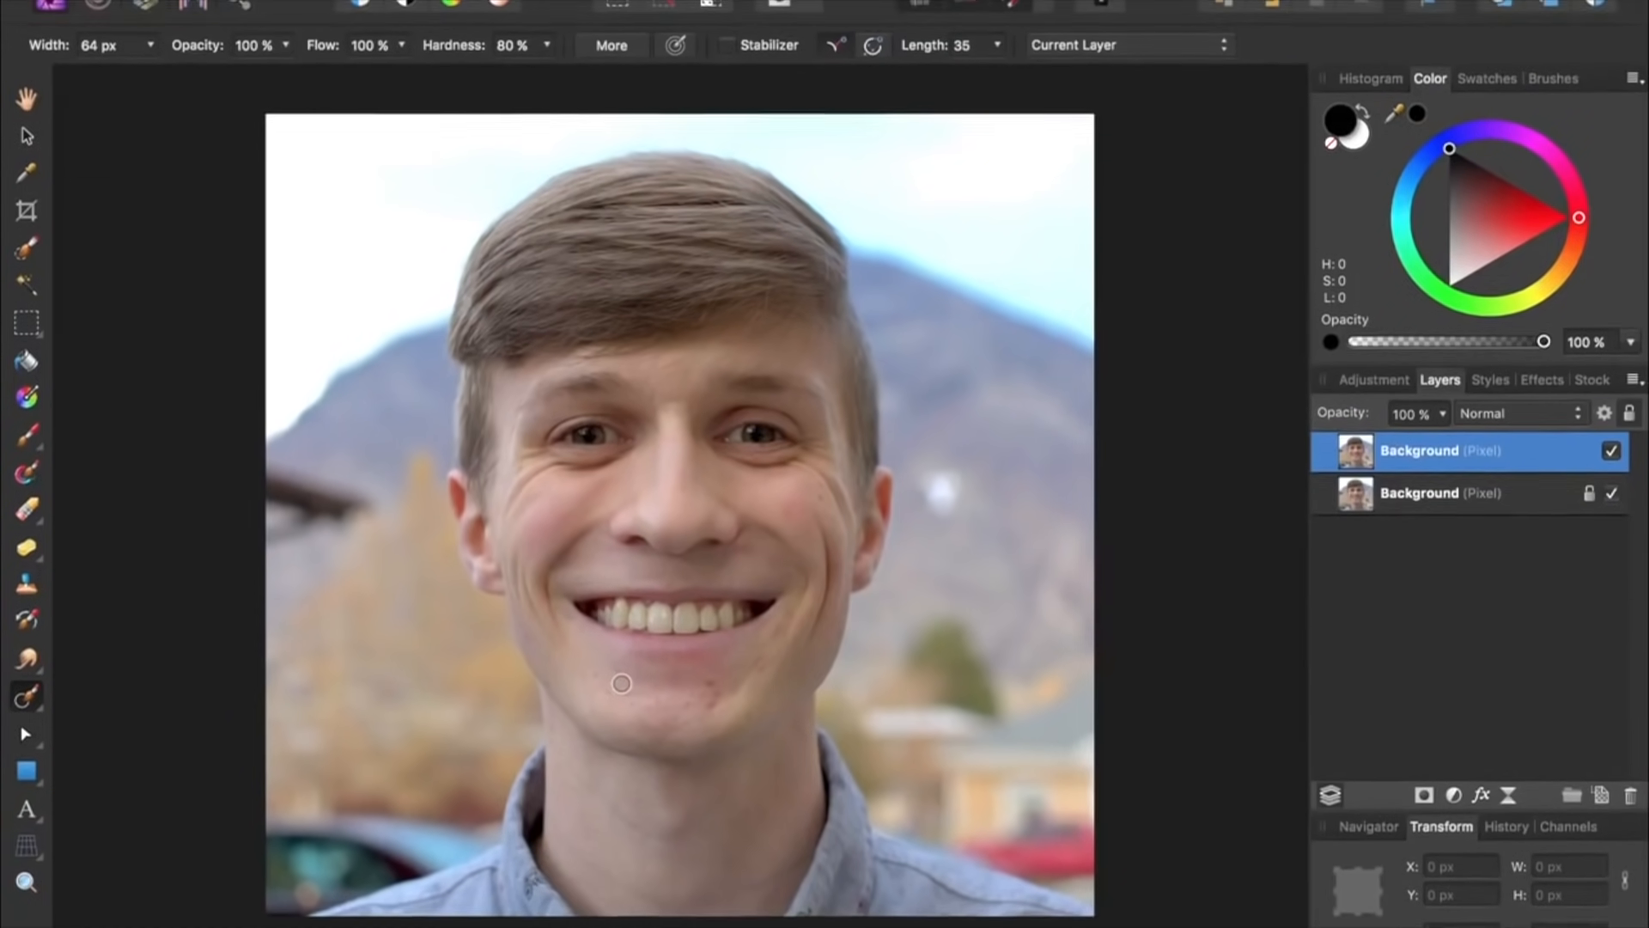
mouse_move(813, 4)
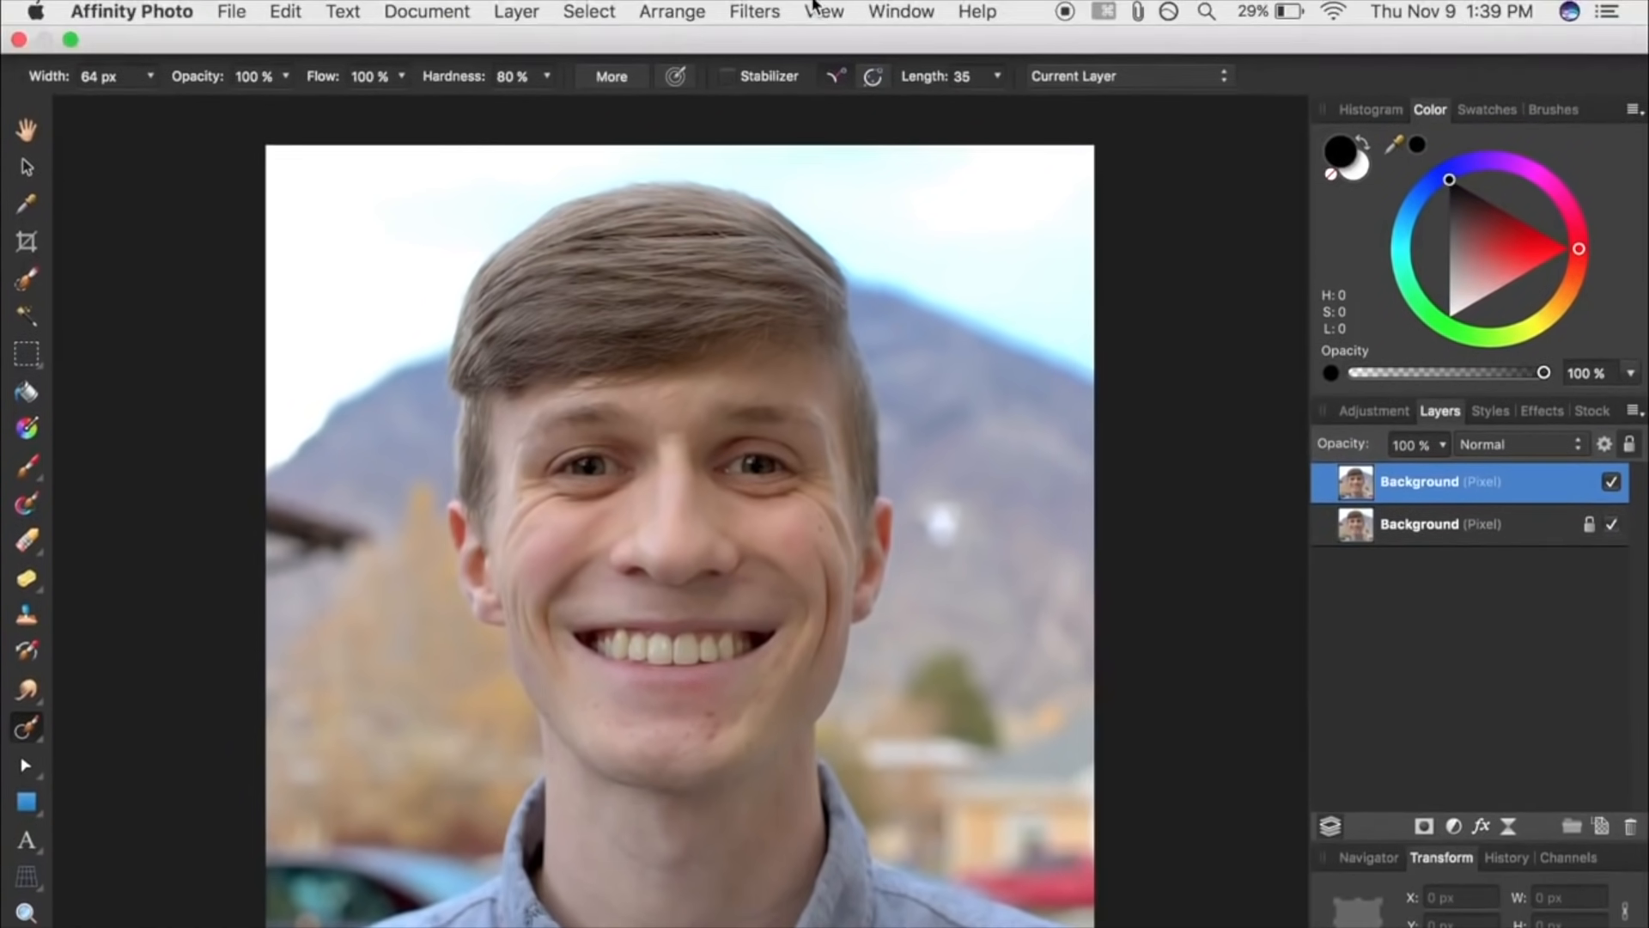
left_click(830, 13)
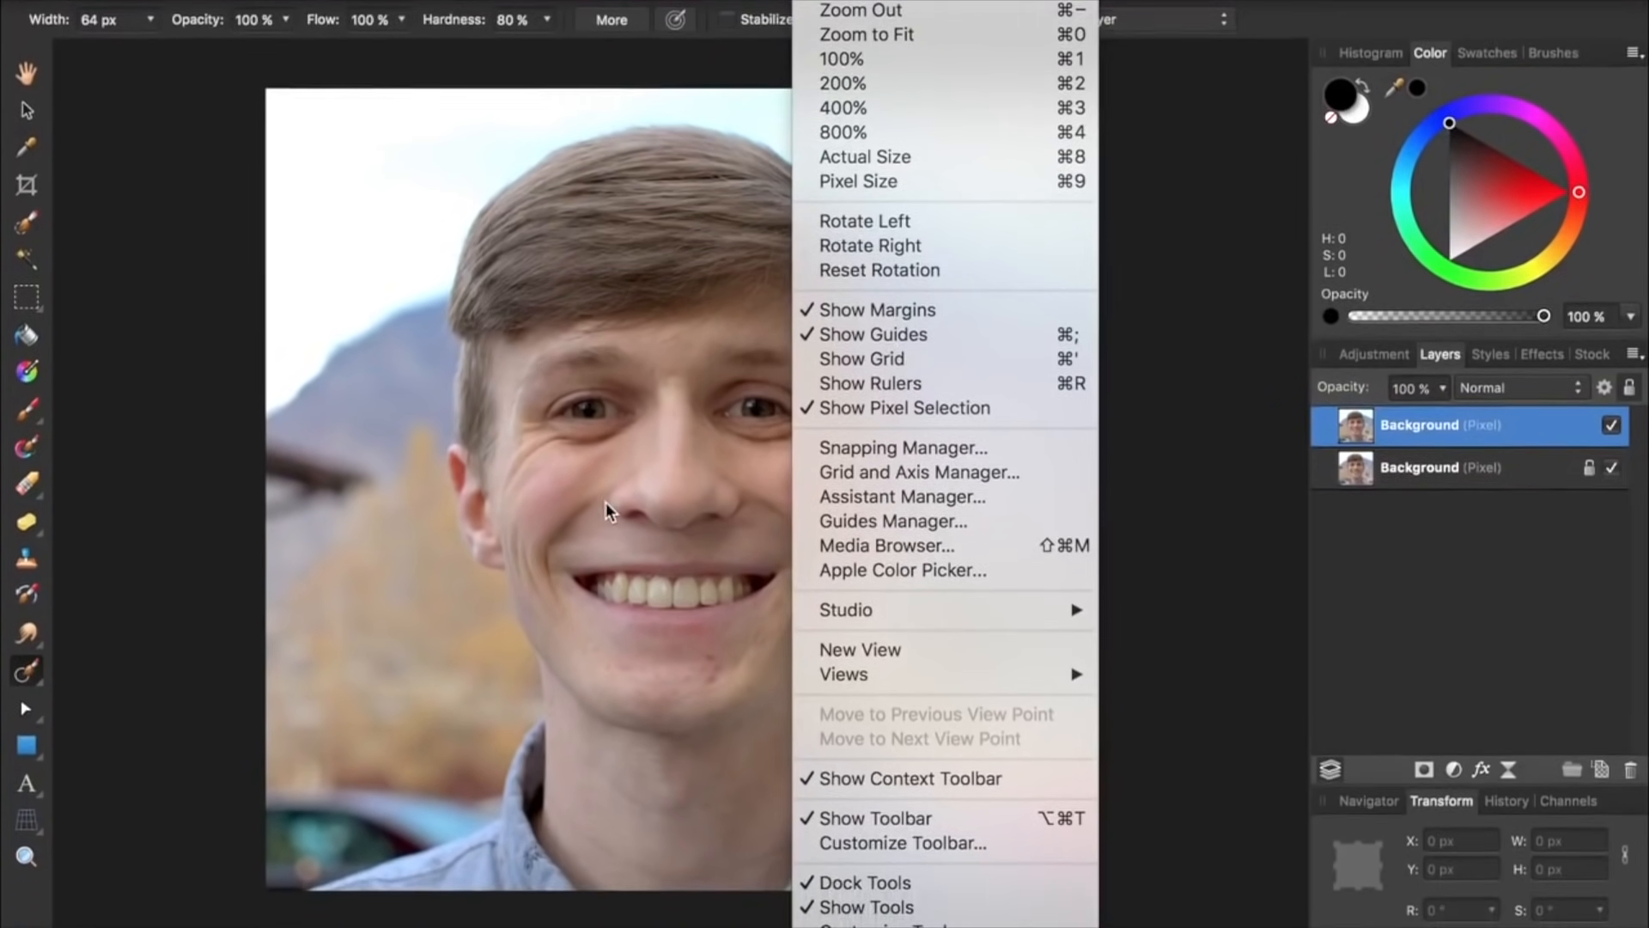
left_click(605, 501)
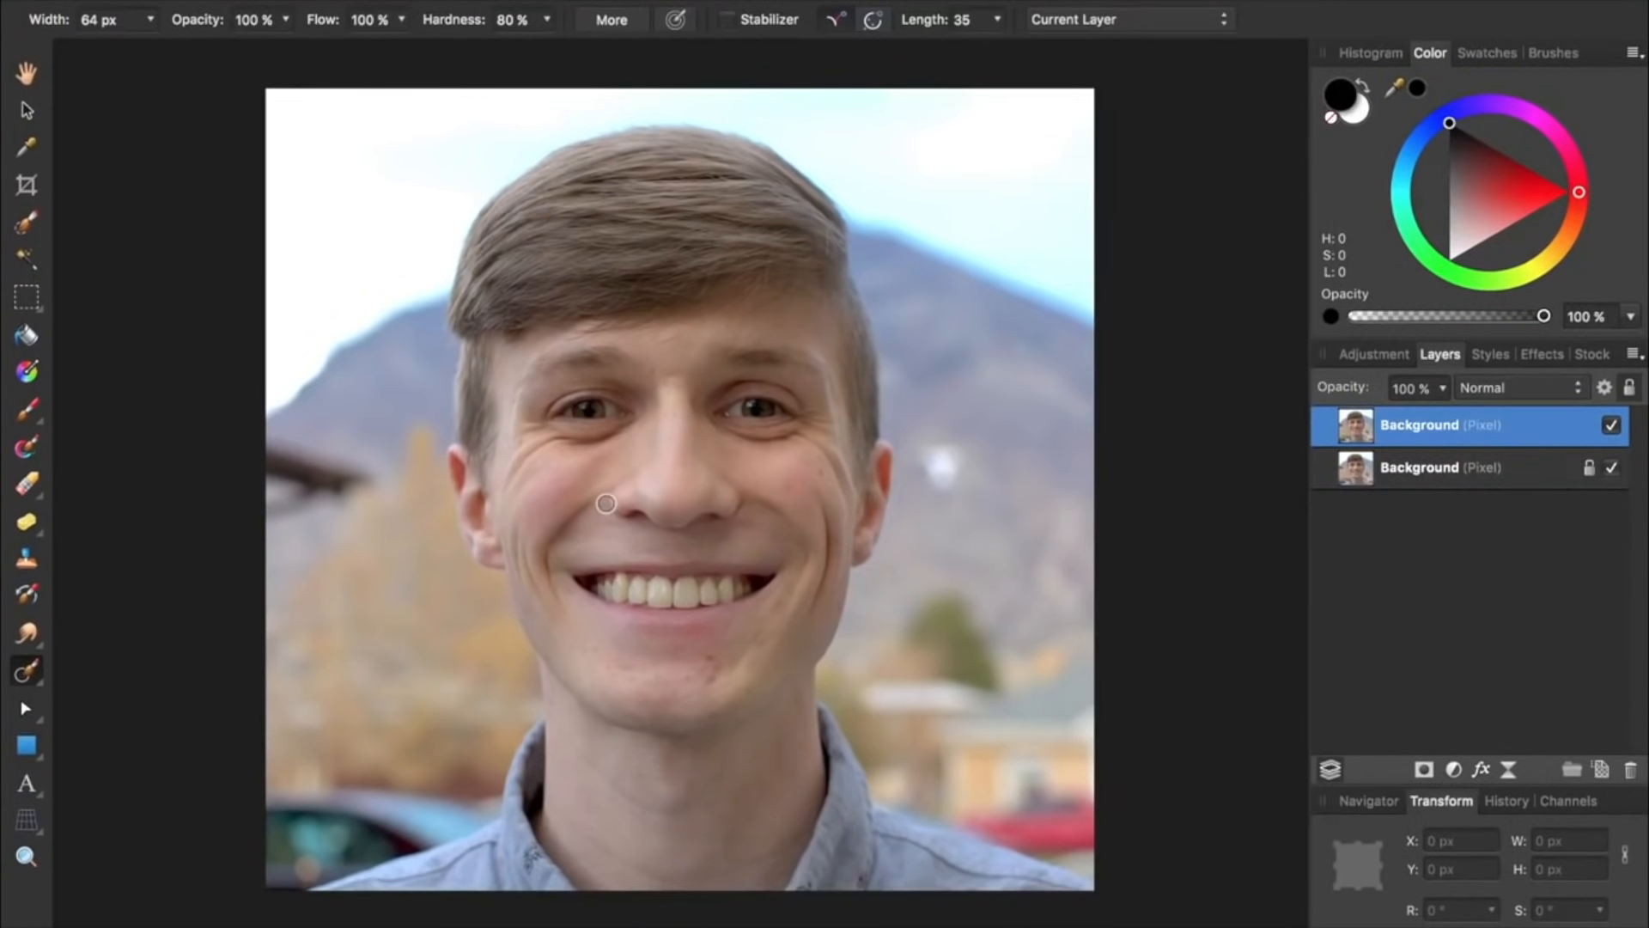
Set the Inpainting Brush to 100 % hardness and 30 px width for retouching the chin area
scroll(606, 502, "up", 5)
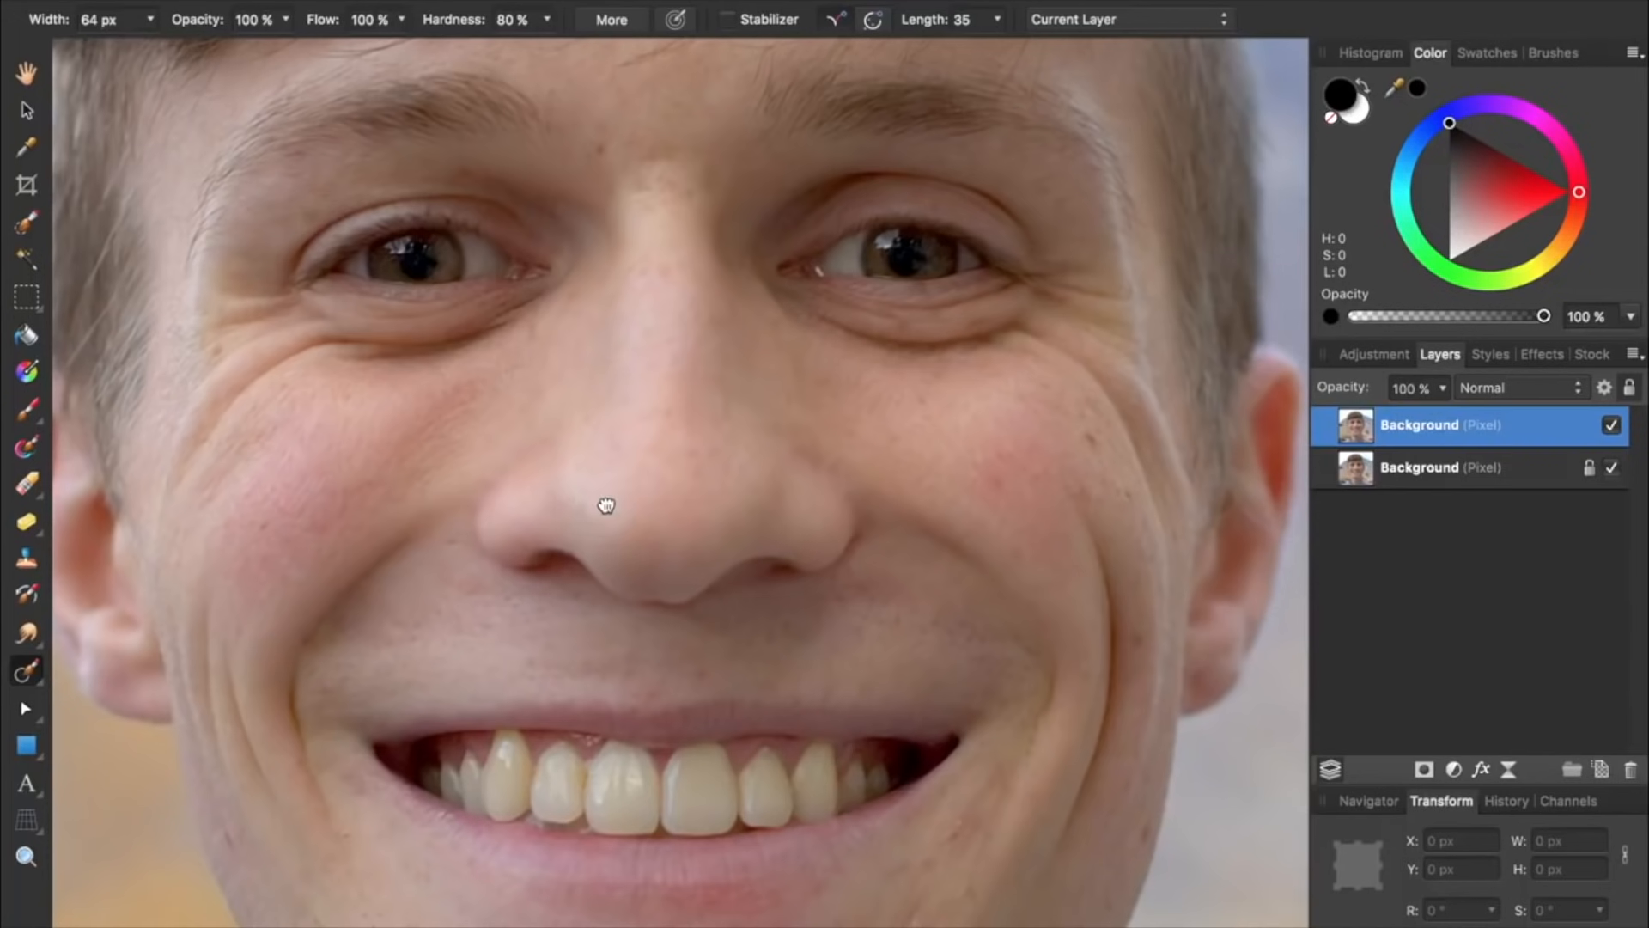
left_click_drag(605, 503, 618, 88)
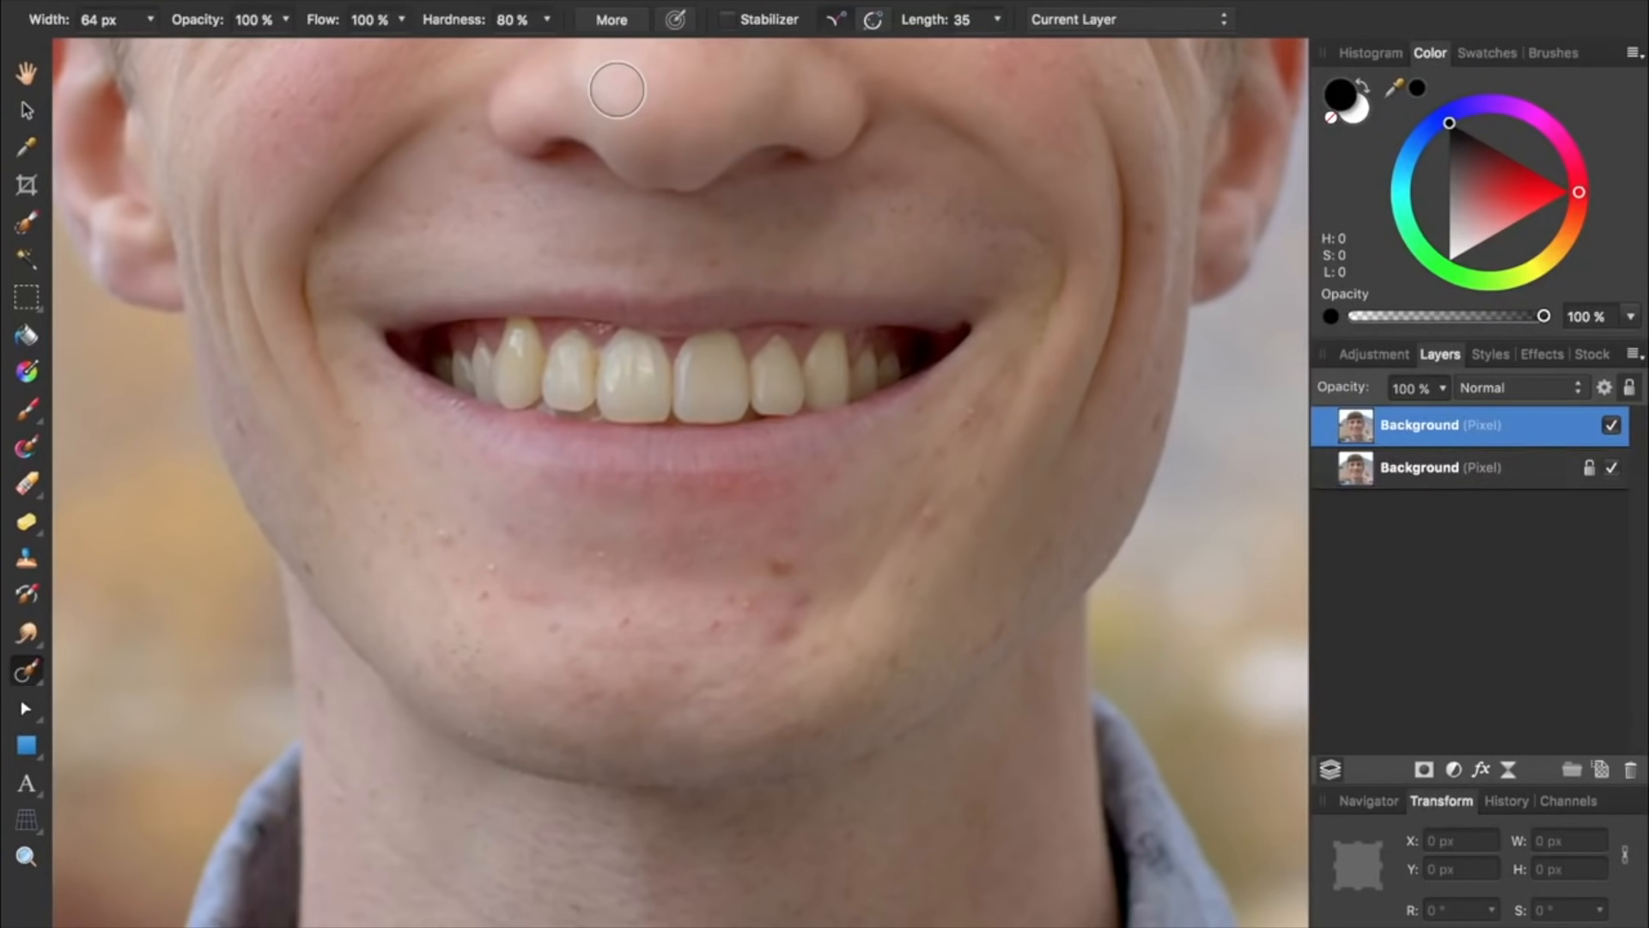
left_click(530, 22)
type("100")
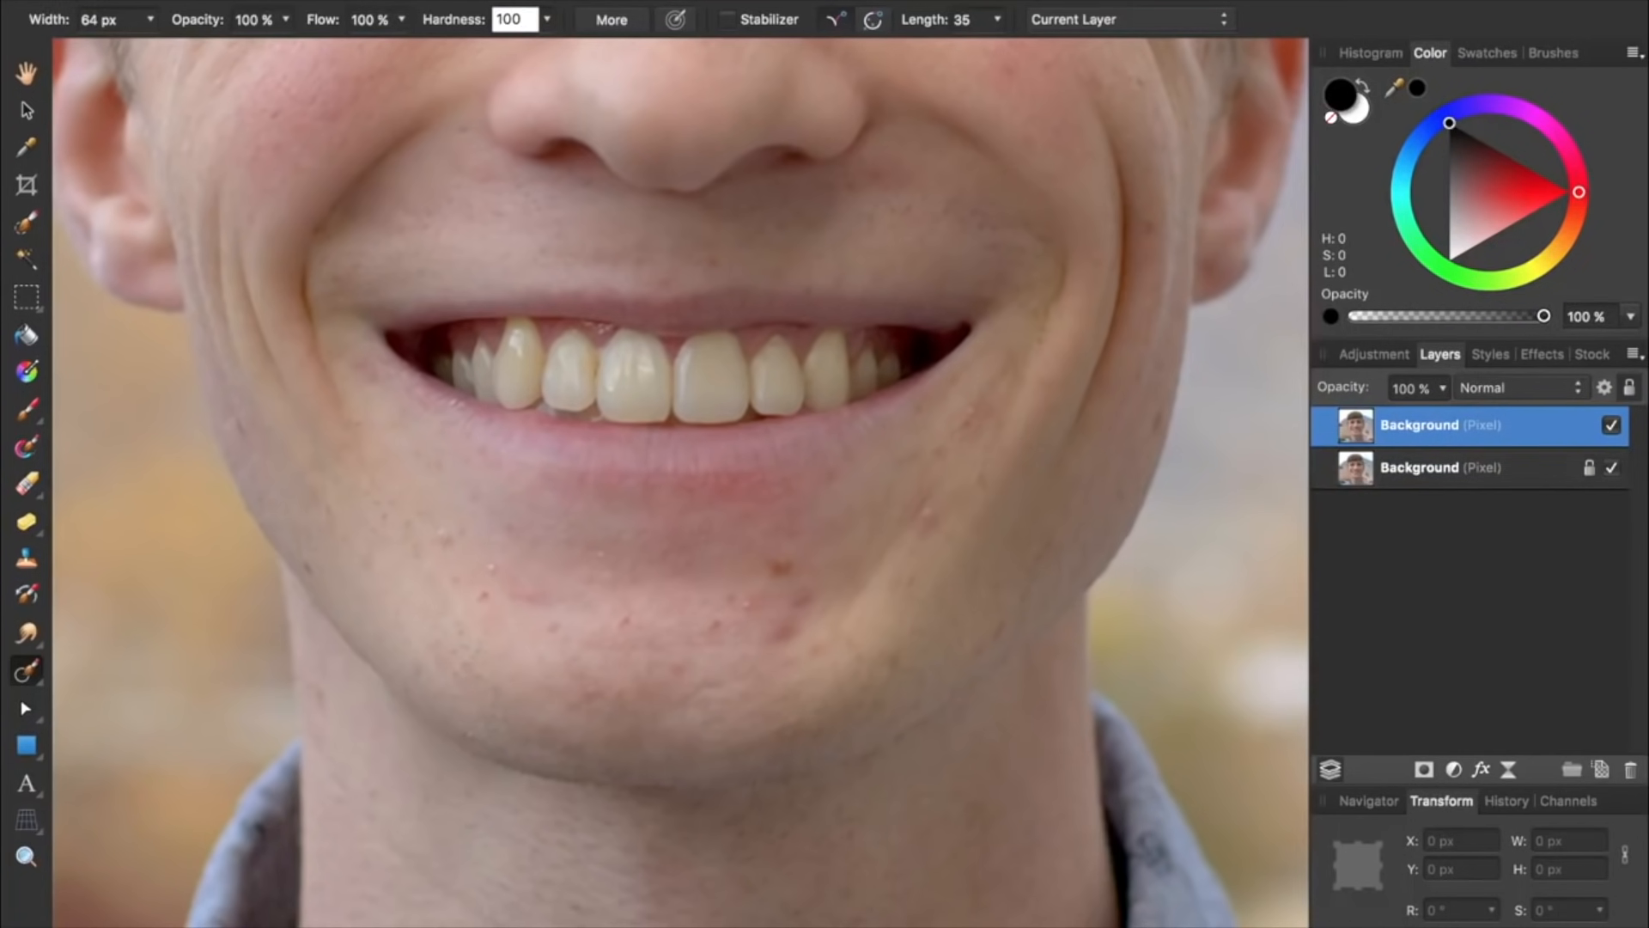
key("Return")
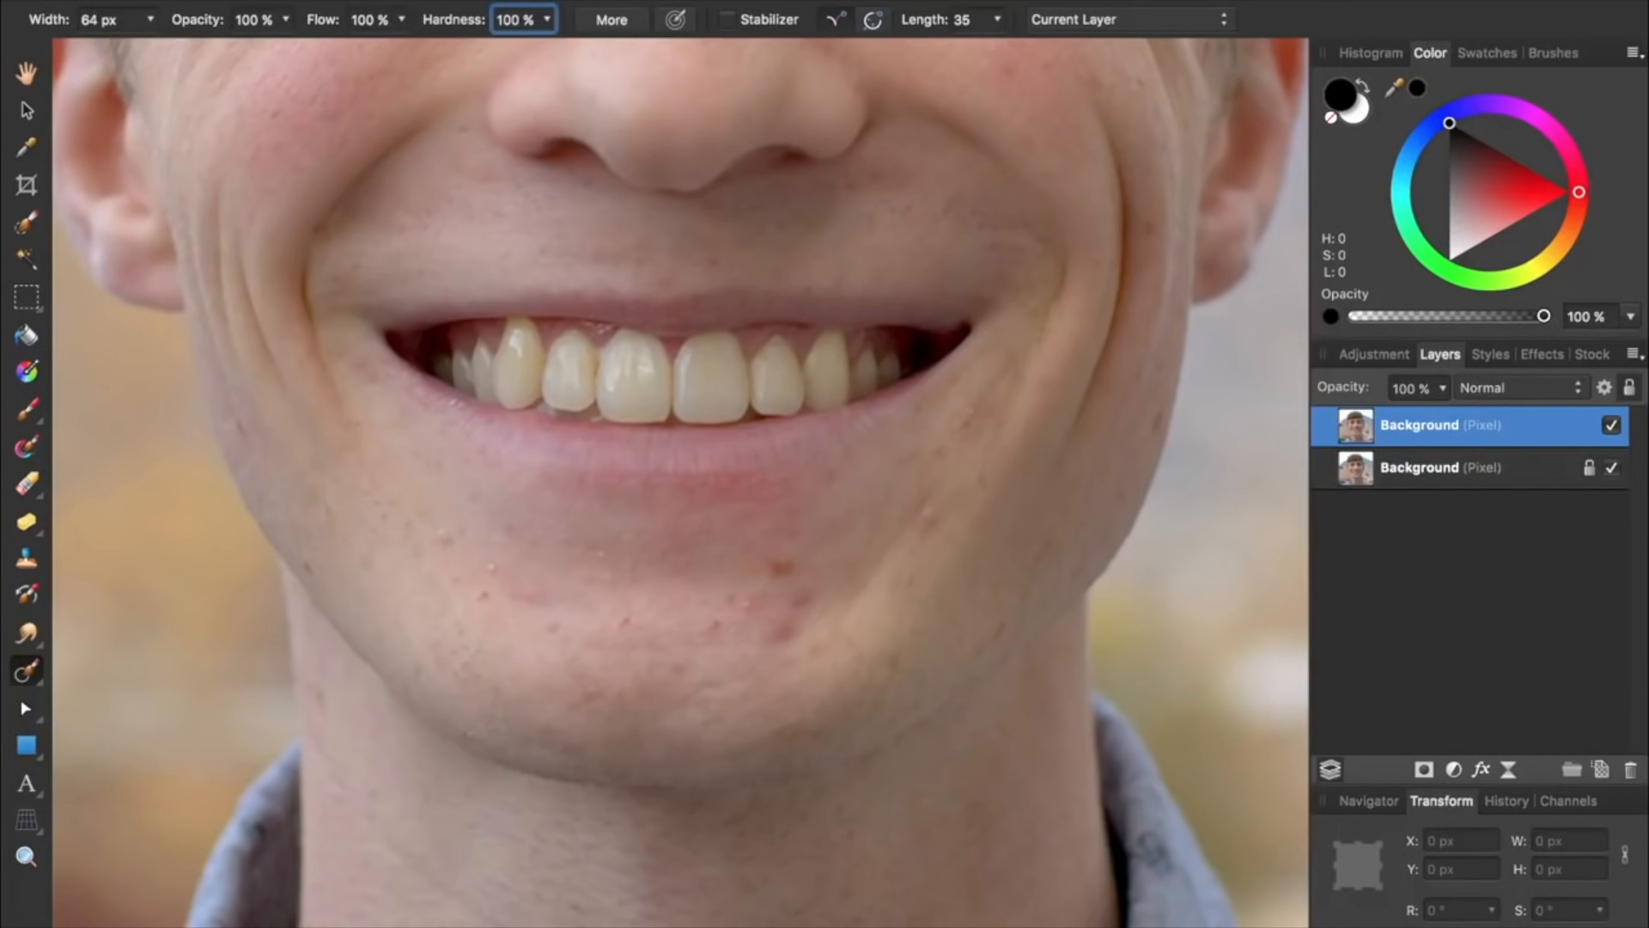
left_click(126, 23)
type("30")
key("Return")
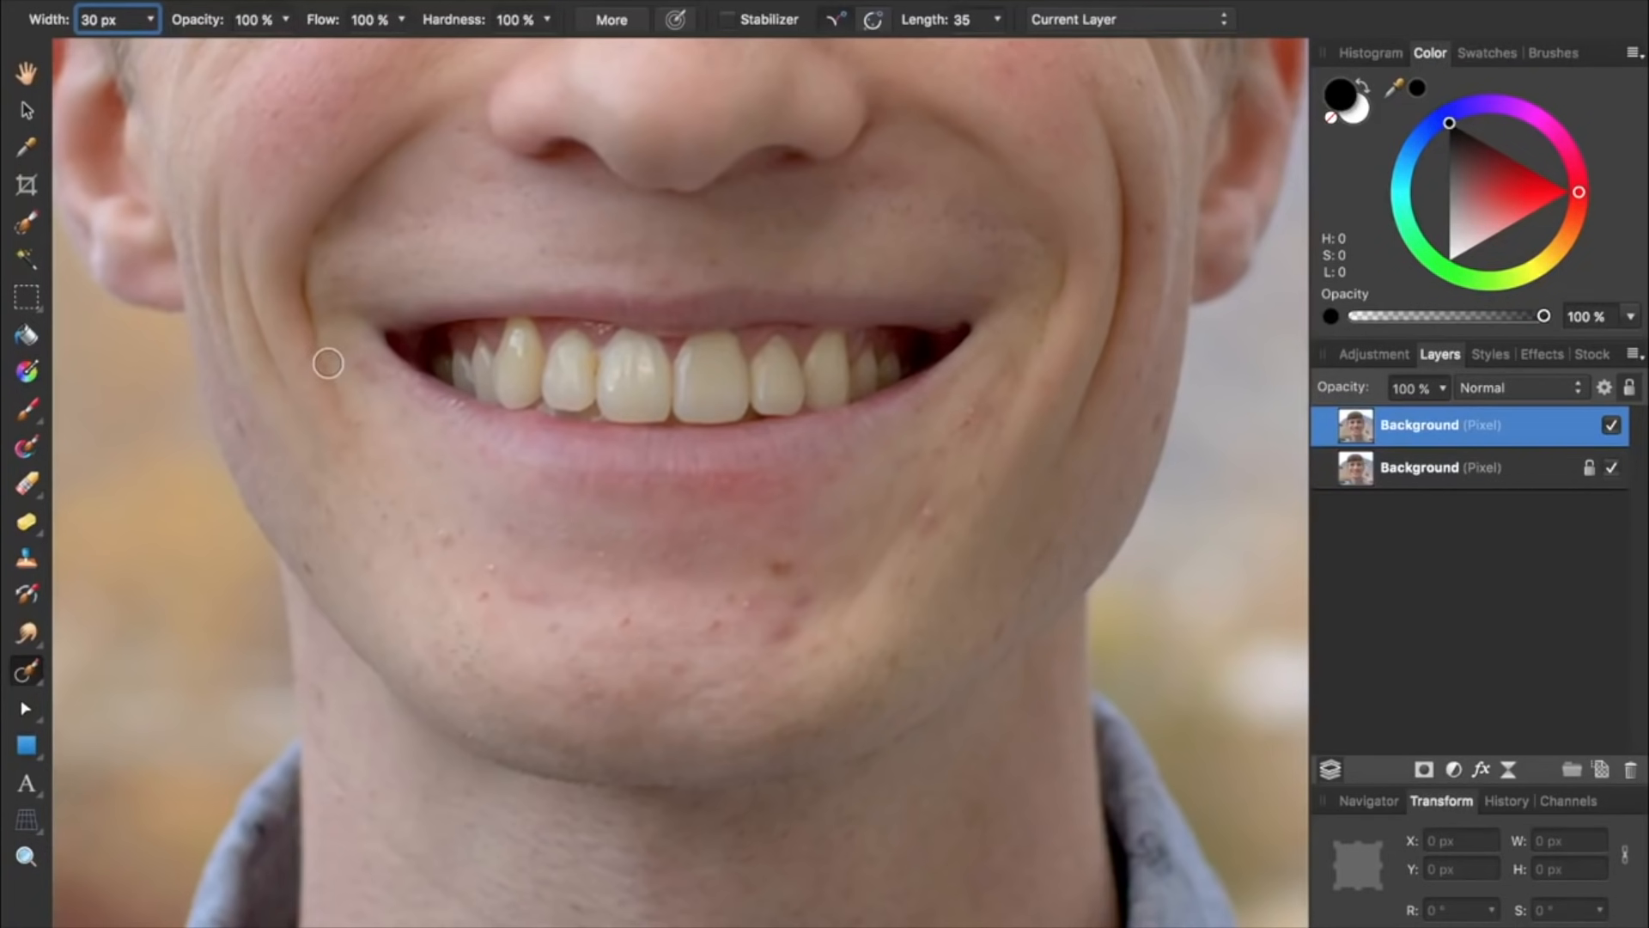
Enlarge the brush step by step to 121.4 px and reduce it again to 28.1 px
key("bracketright")
key("bracketright")
key("bracketright")
key("bracketright")
key("bracketright")
key("bracketright")
key("bracketright")
key("bracketright")
key("bracketright")
key("bracketright")
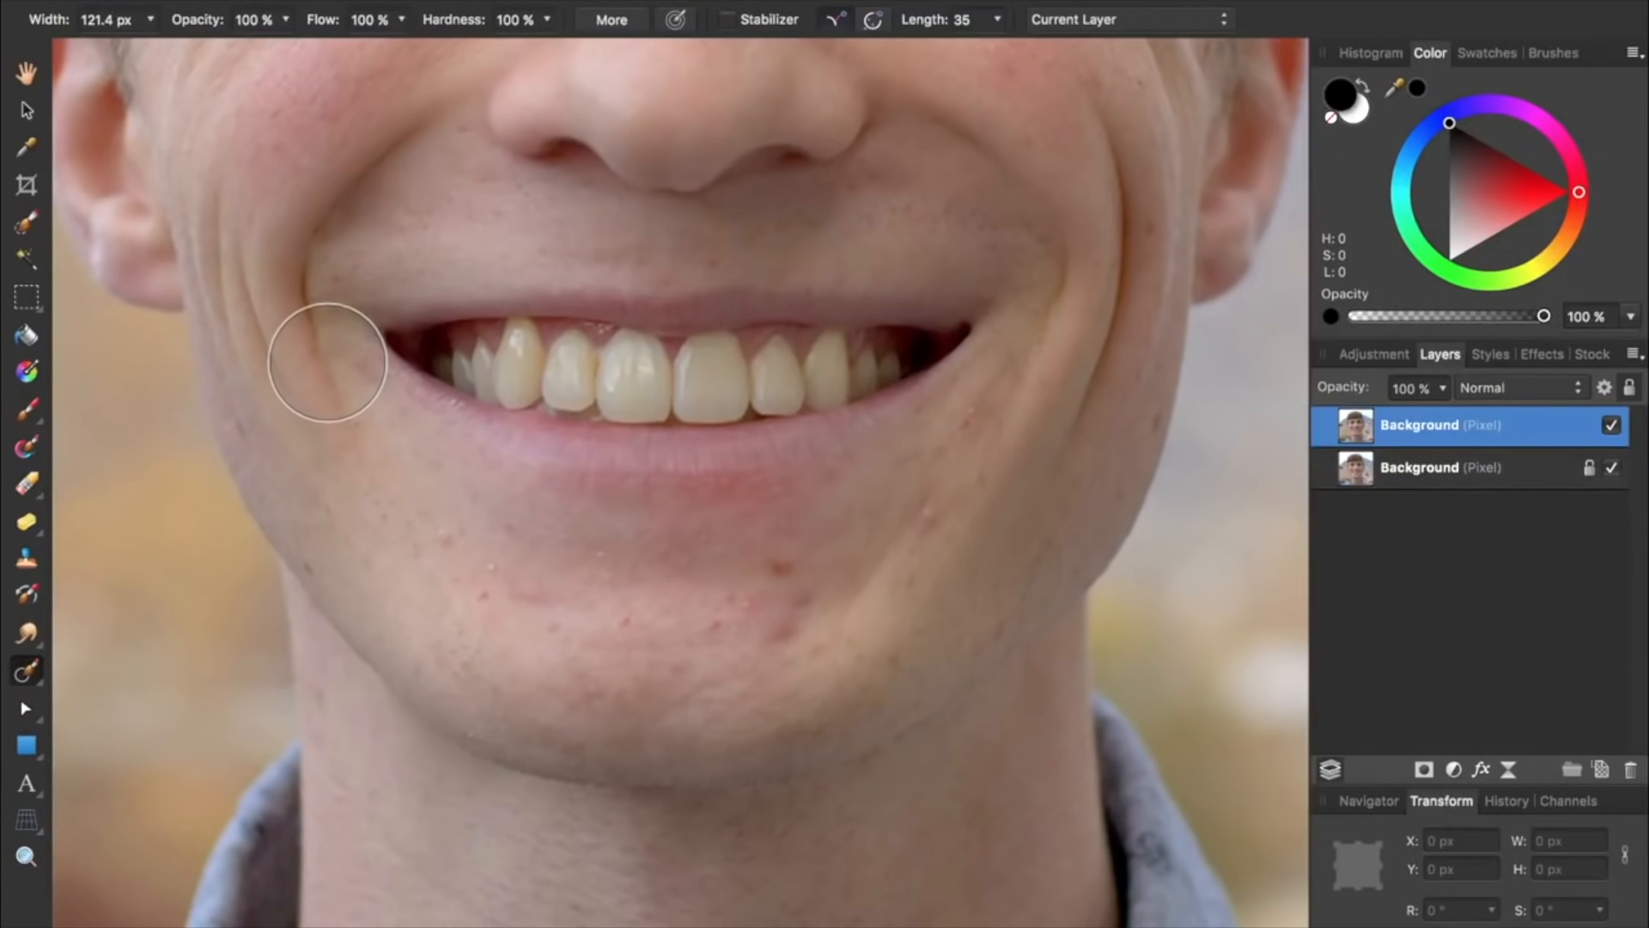
key("bracketleft")
key("bracketleft")
key("bracketleft")
key("bracketleft")
key("bracketleft")
key("bracketleft")
key("bracketleft")
key("bracketleft")
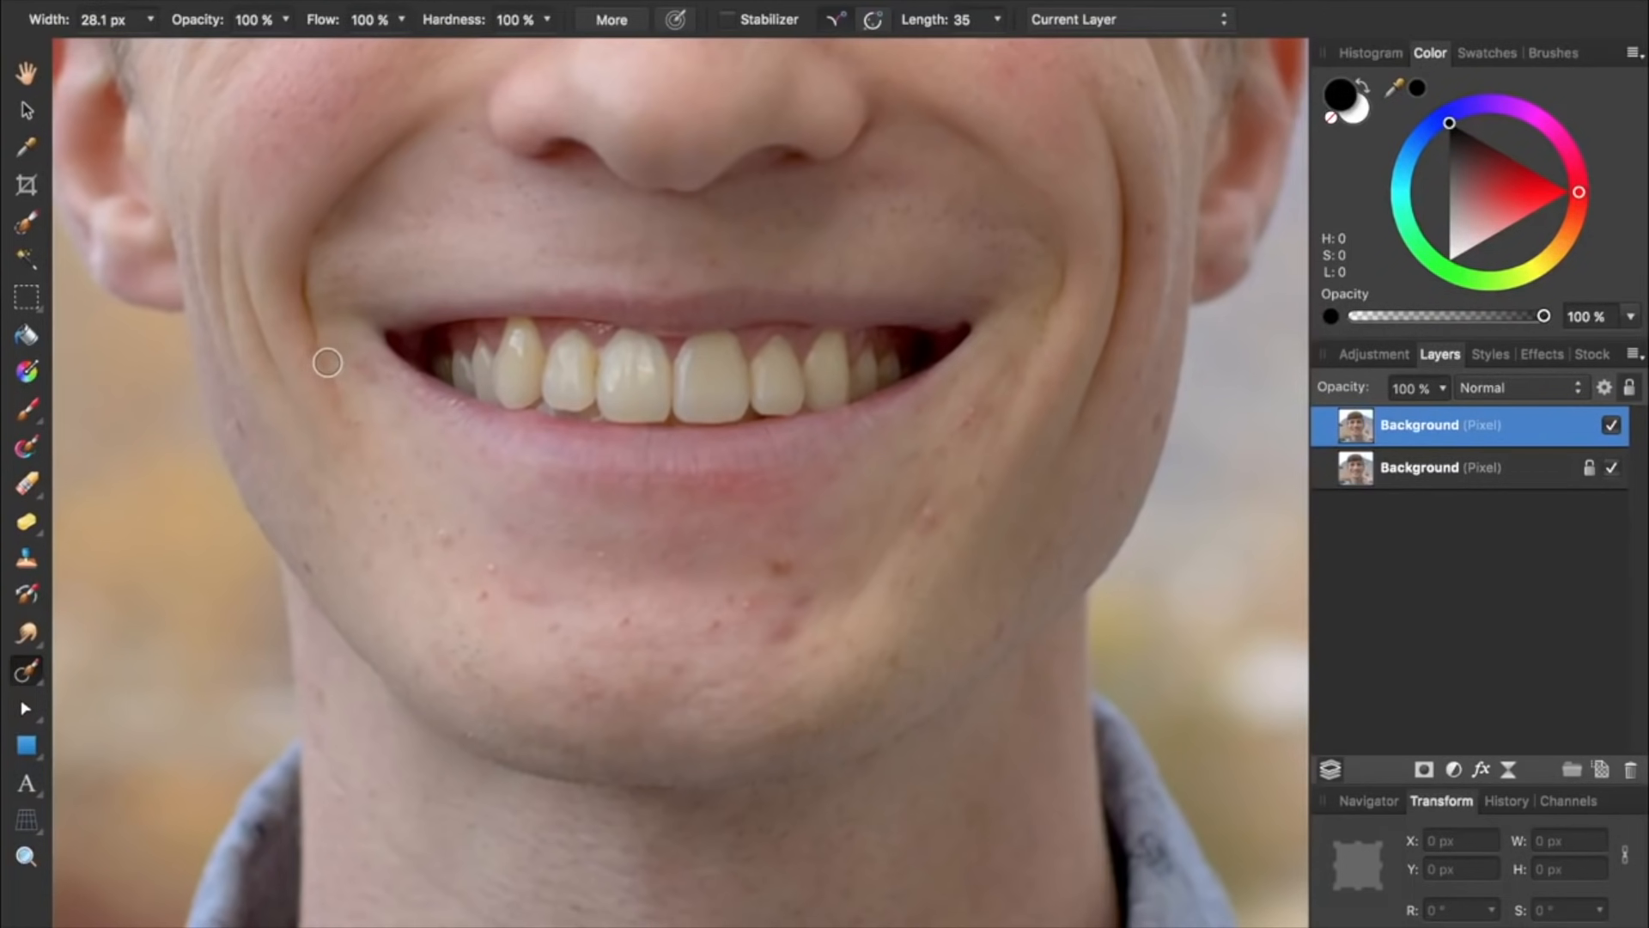
Paint out the blemishes on the chin and around the mouth, and compare by toggling the retouched layer's visibility
left_click_drag(775, 636, 783, 586)
left_click(925, 503)
left_click(951, 446)
left_click_drag(604, 672, 580, 680)
left_click(474, 490)
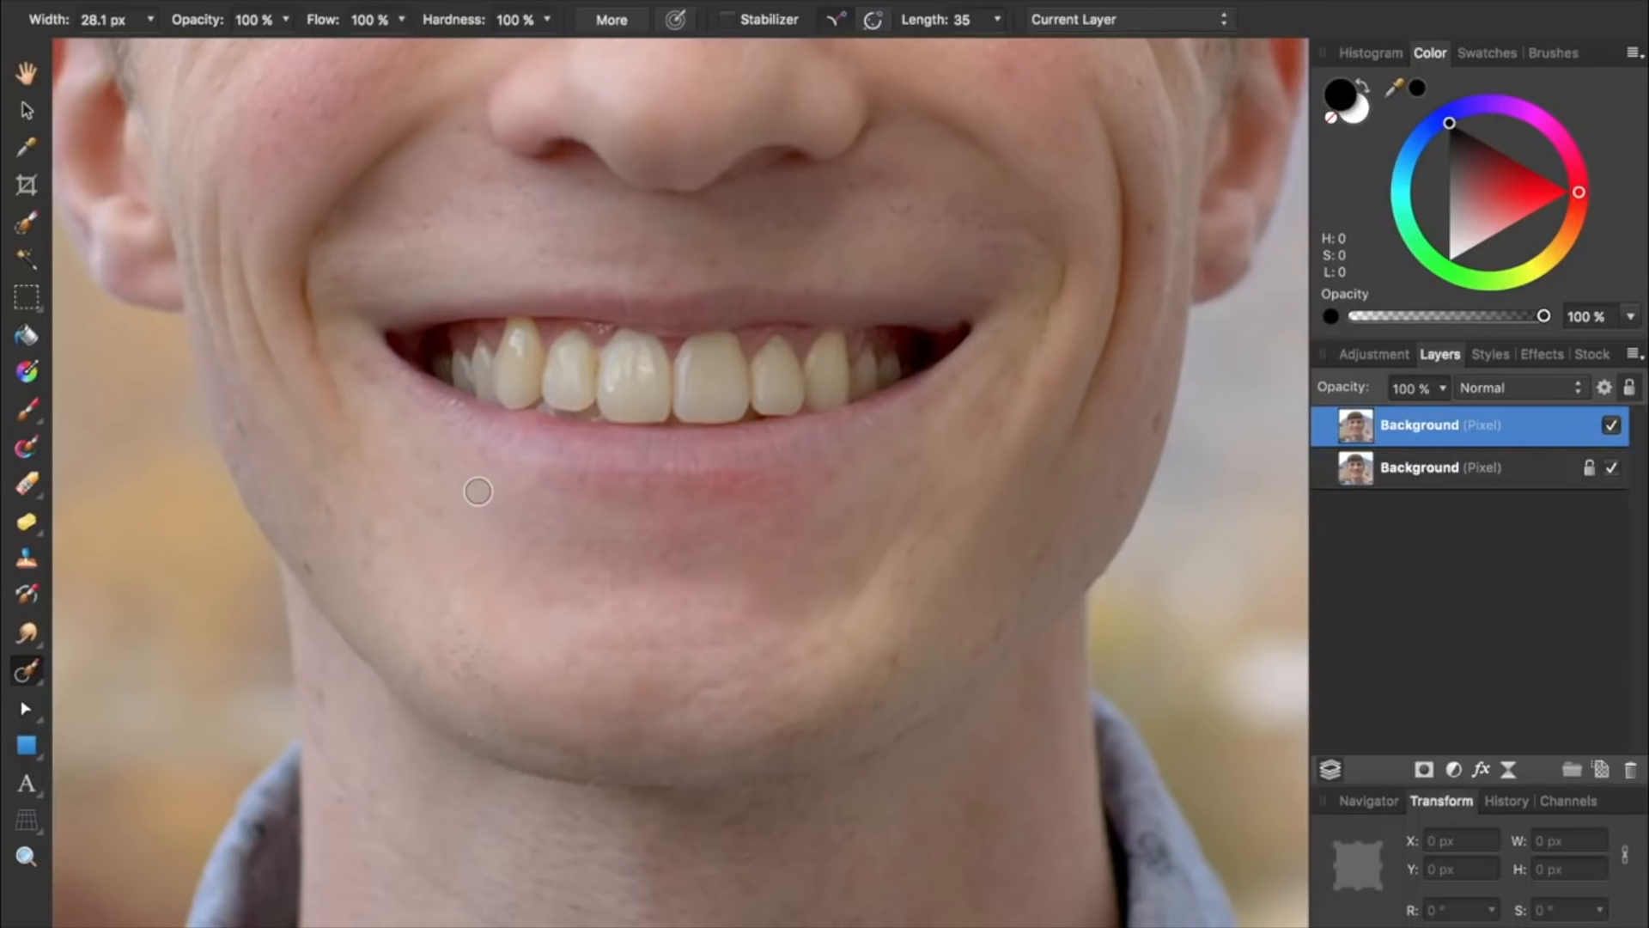
left_click(1611, 427)
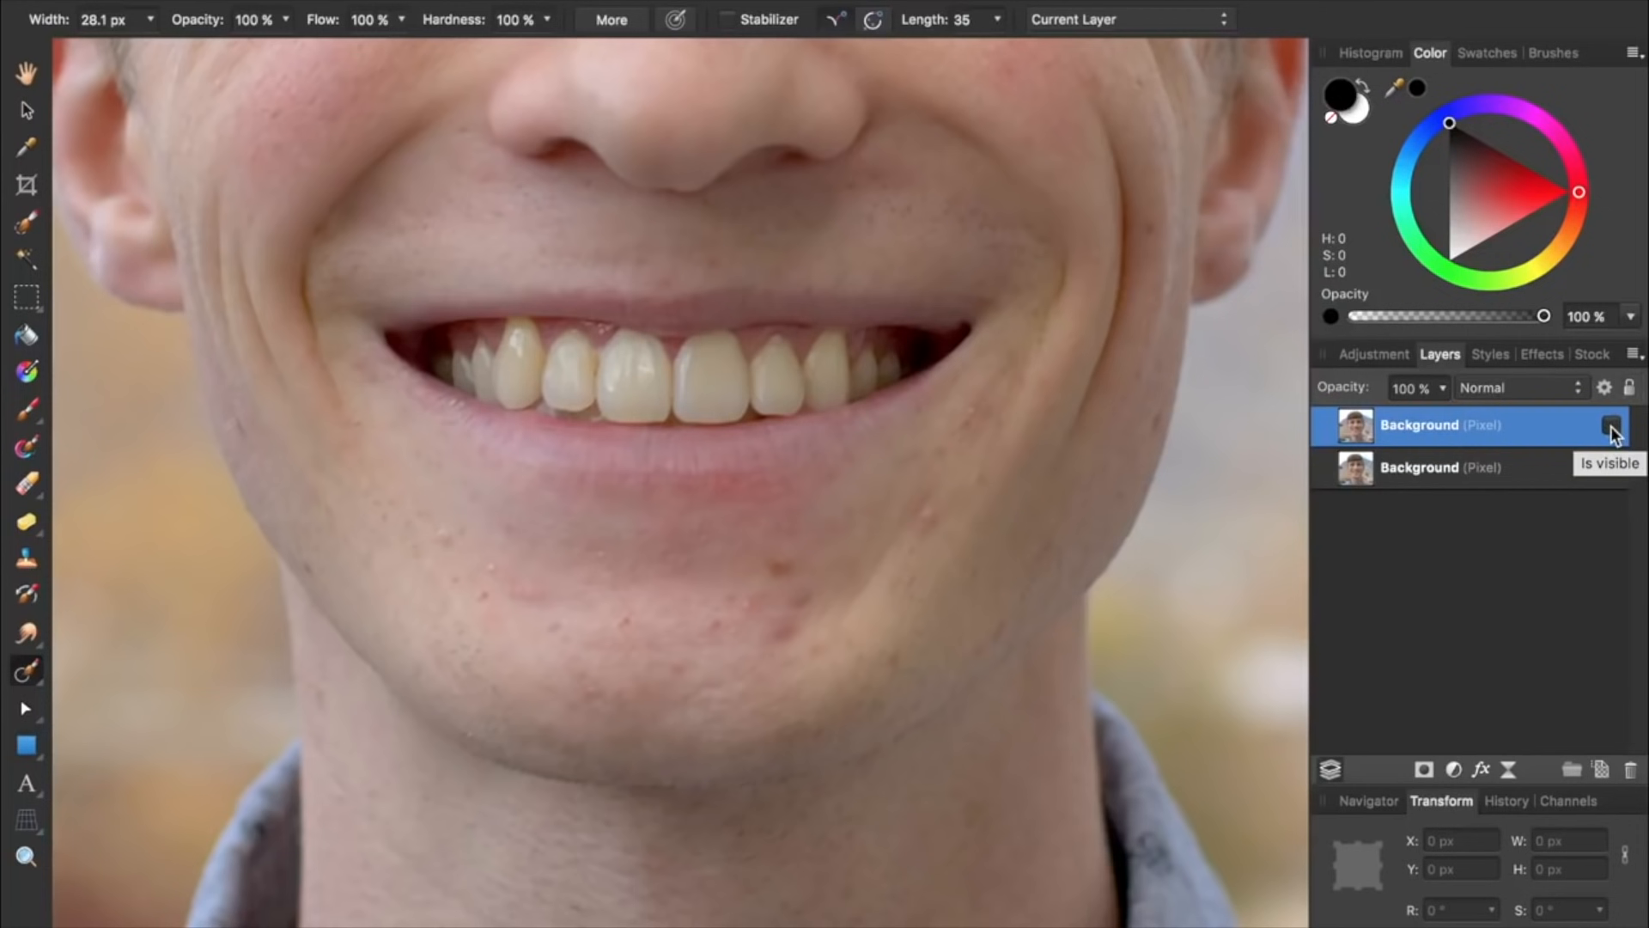
left_click(1611, 427)
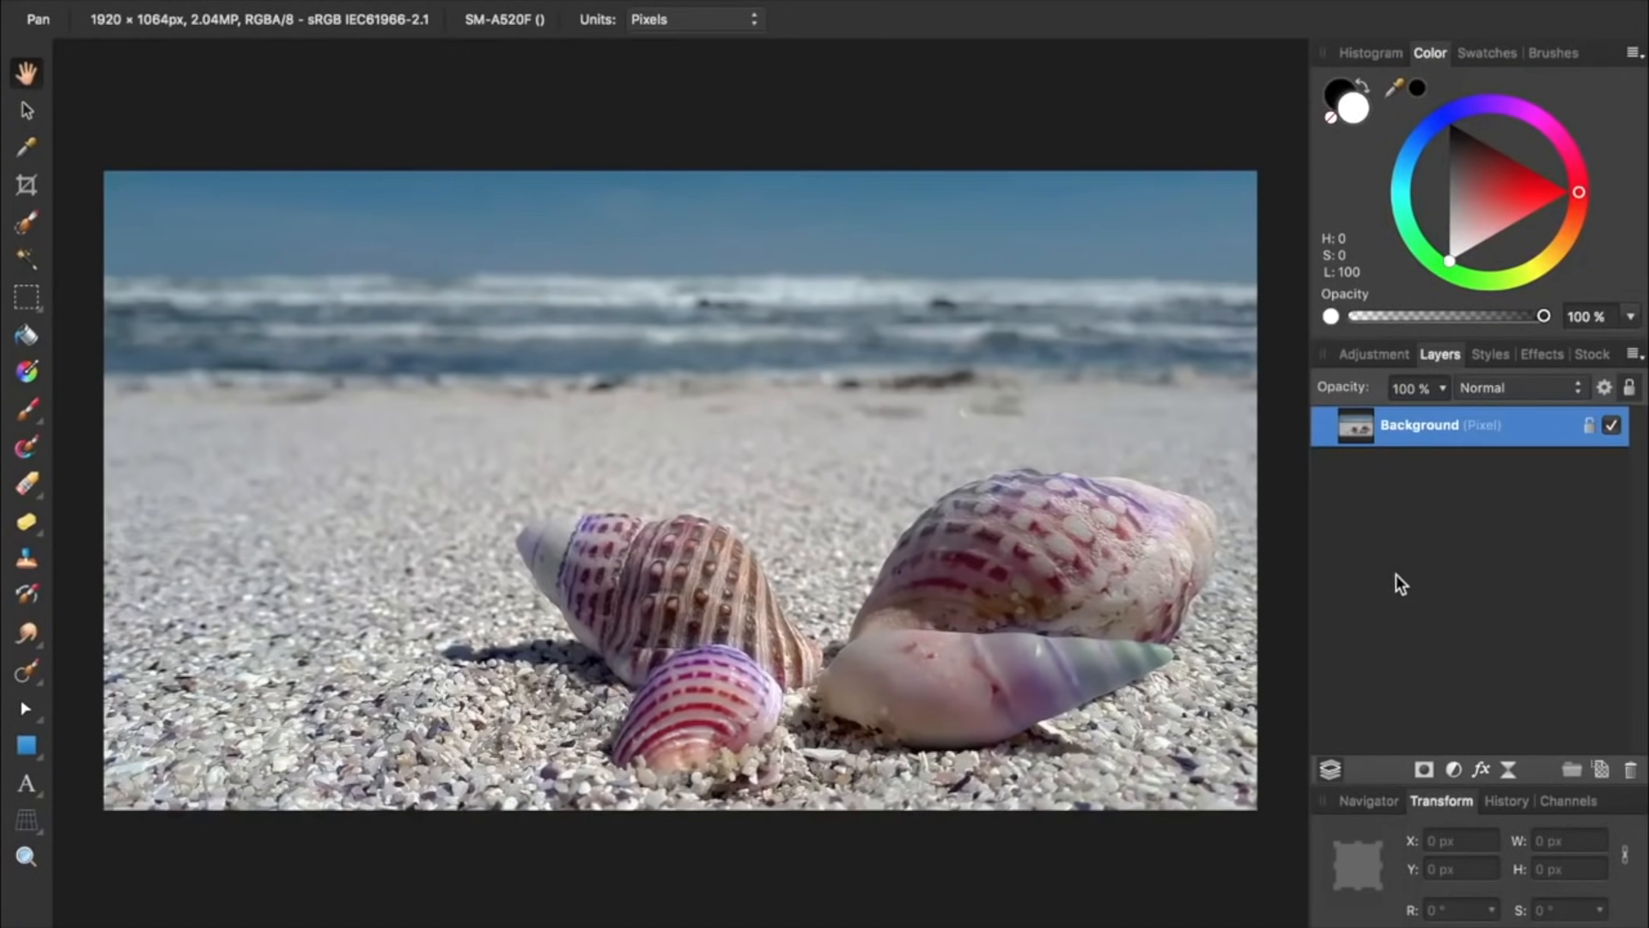
Add a Black and White adjustment layer to the seashell photo
left_click(1454, 770)
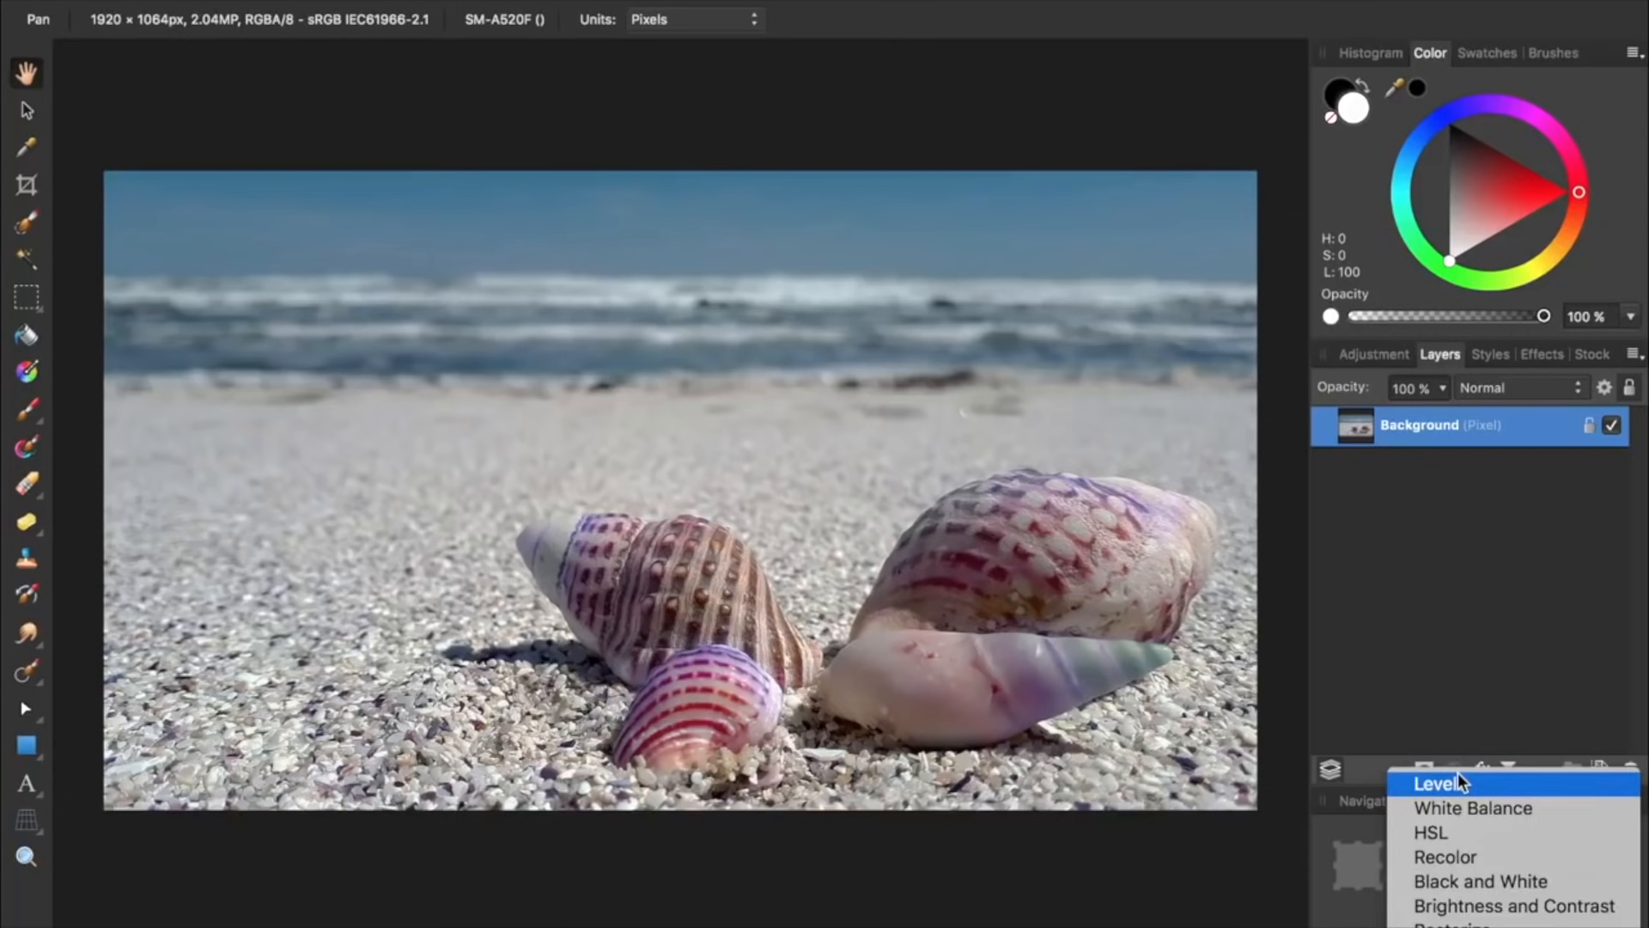
mouse_move(1467, 924)
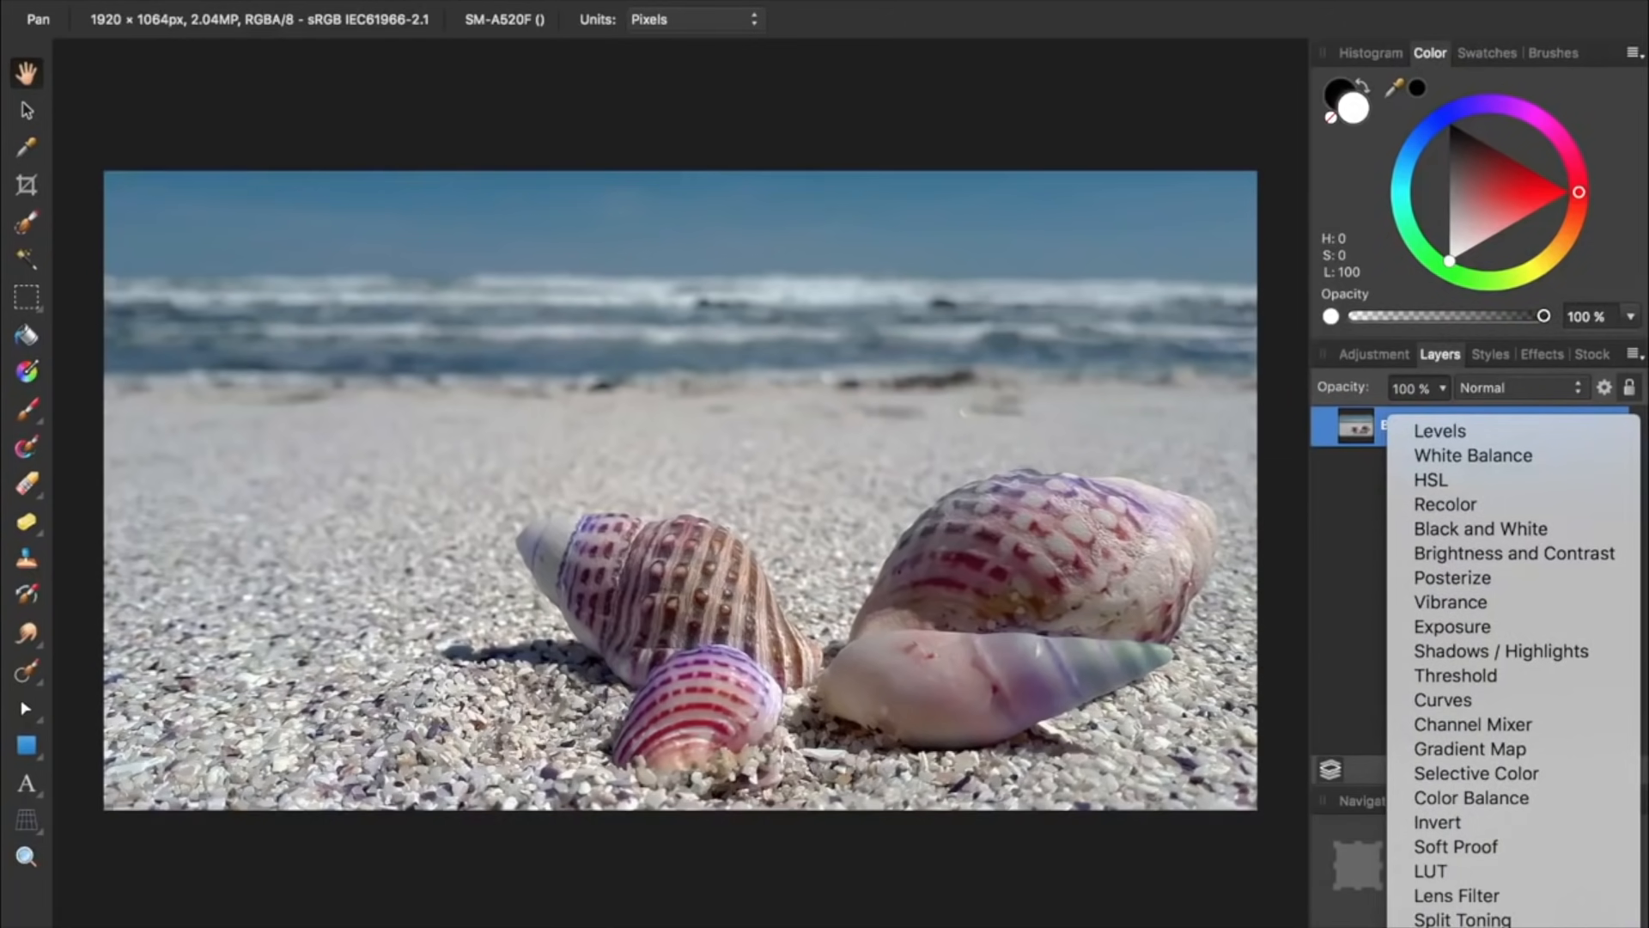
left_click(1503, 535)
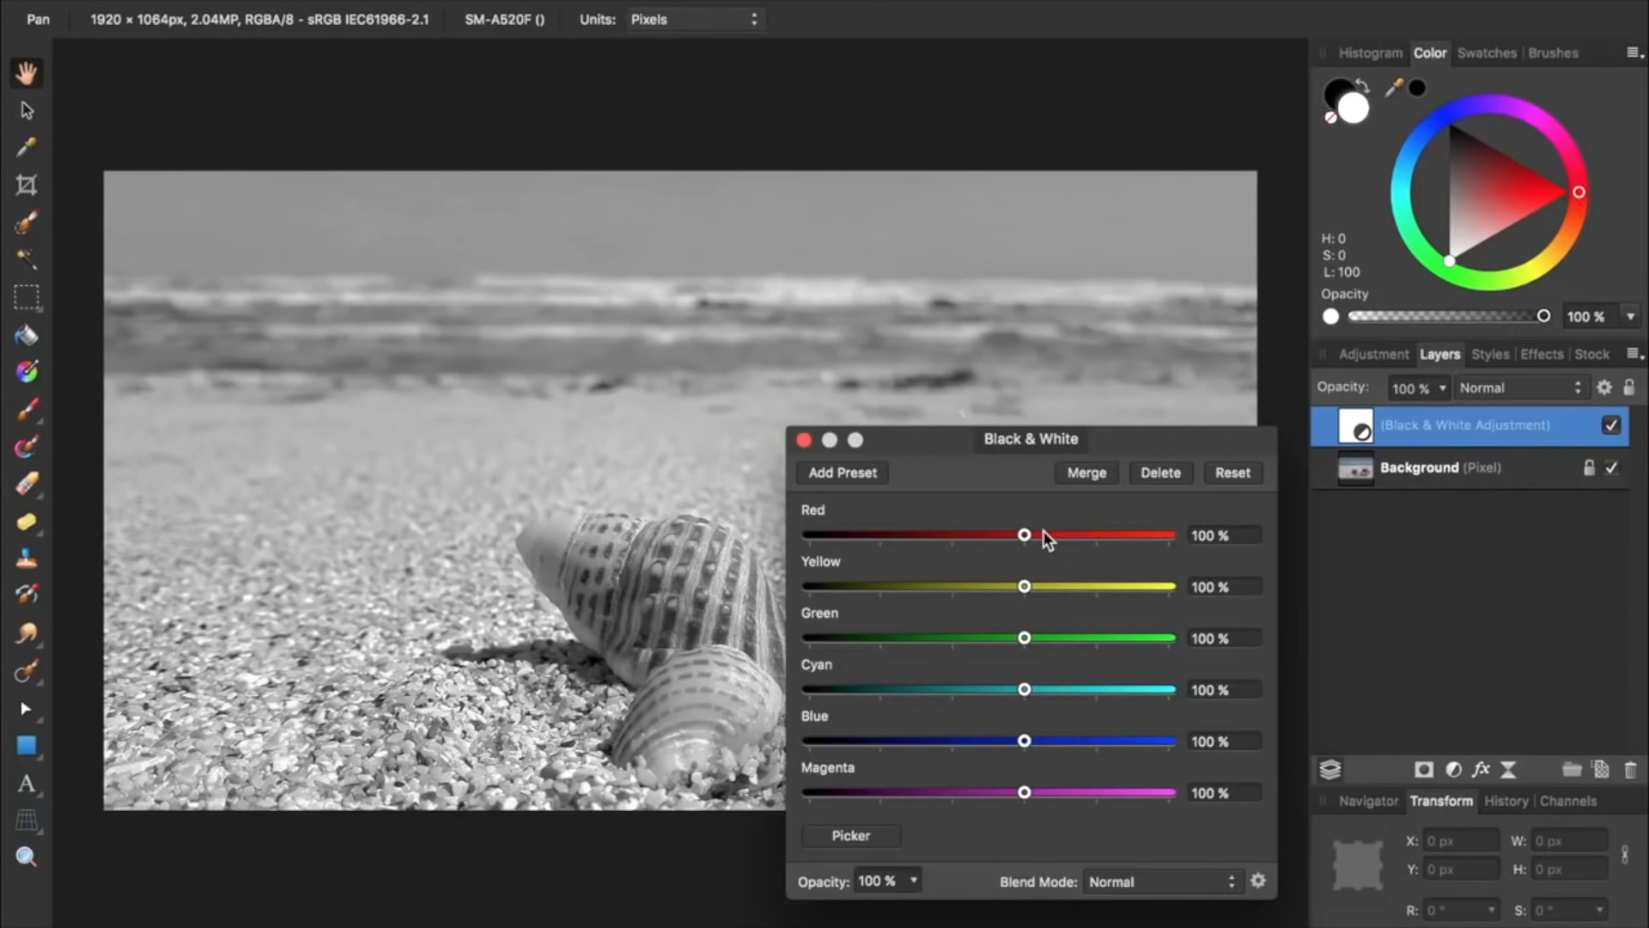
Set the adjustment to Red 23 %, Yellow 91 %, Green 44 %, Cyan -17 %, Blue 87 % and Magenta 136 %, and close its settings
left_click_drag(1027, 533, 1135, 552)
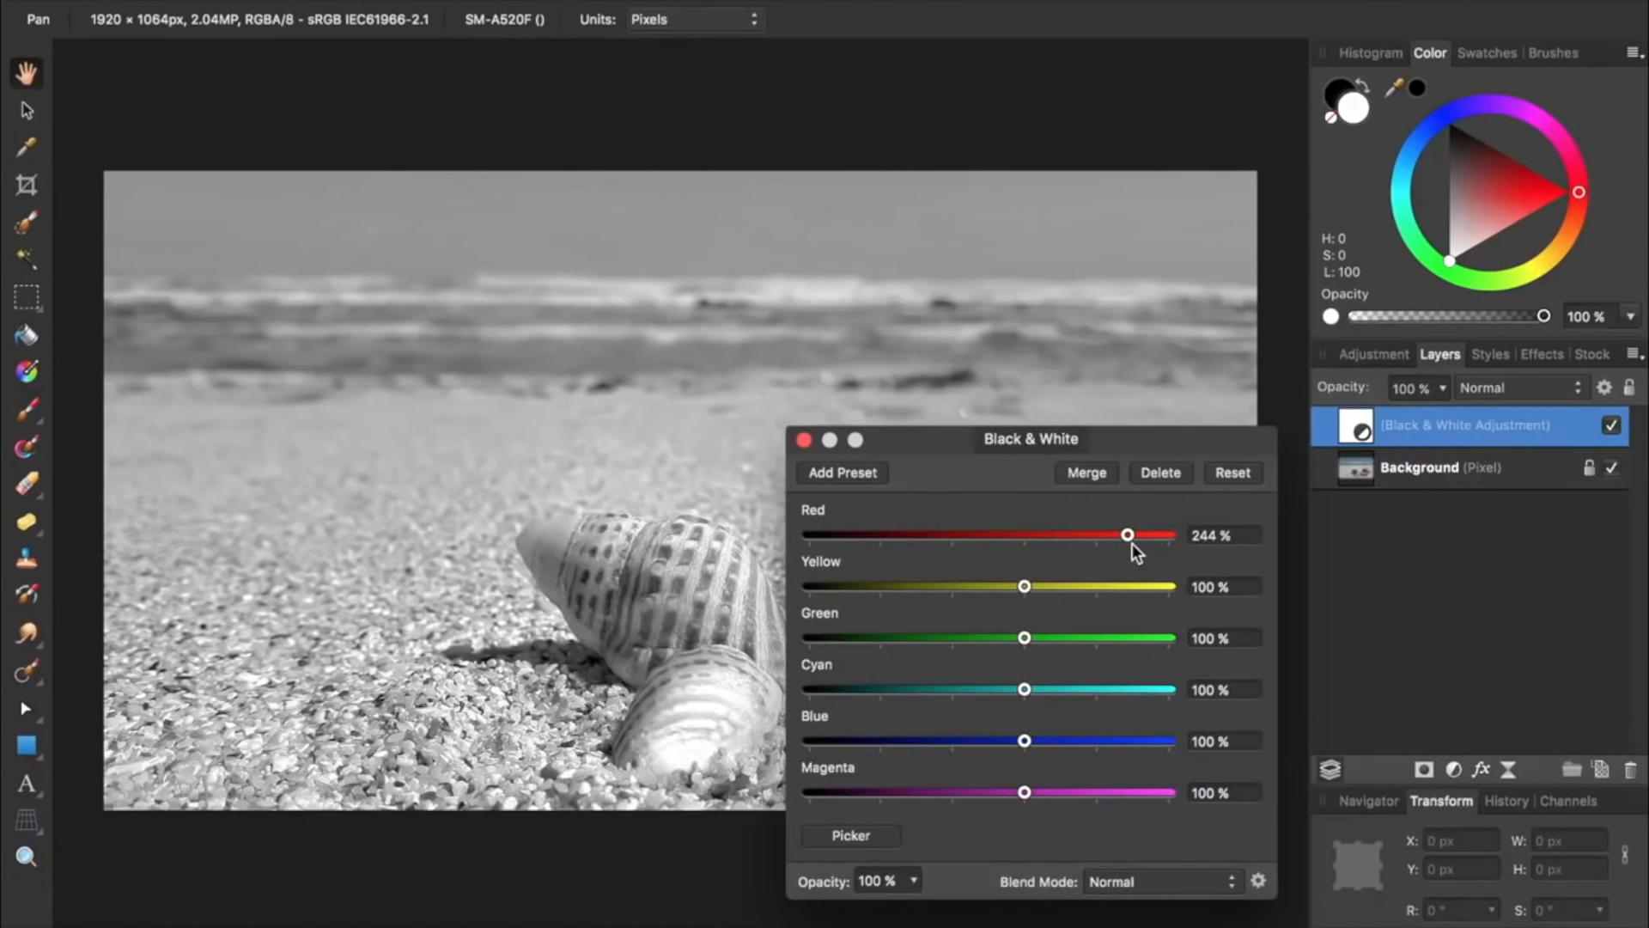
left_click_drag(1132, 545, 971, 550)
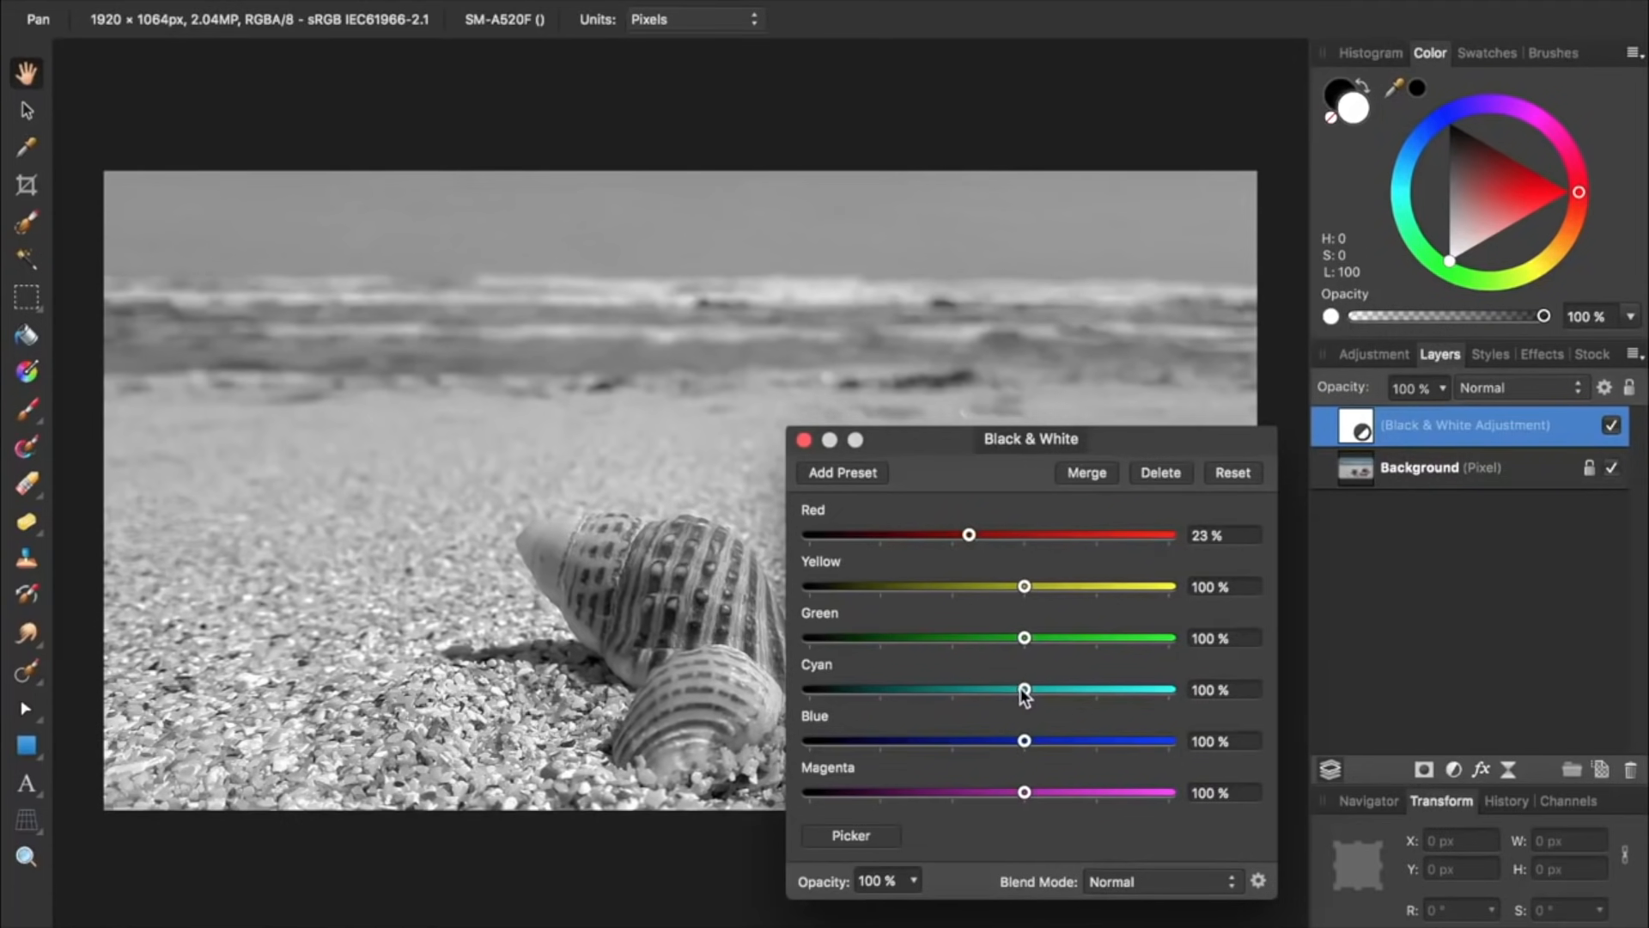
left_click_drag(1025, 689, 943, 705)
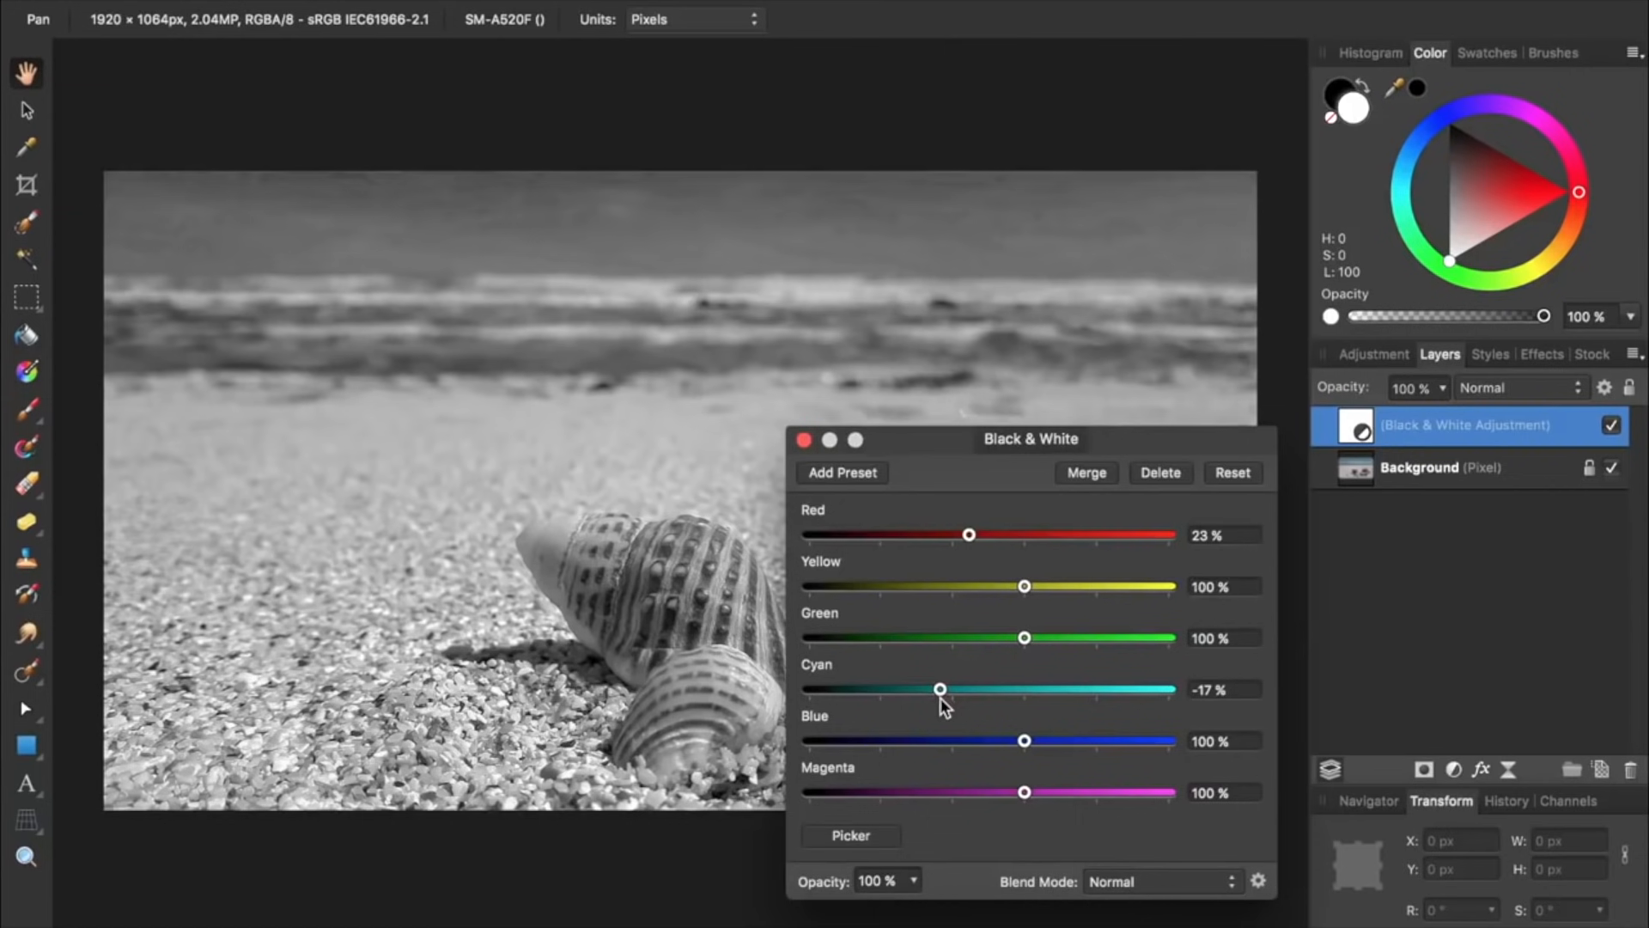
left_click_drag(1023, 587, 985, 639)
left_click_drag(1025, 740, 1052, 792)
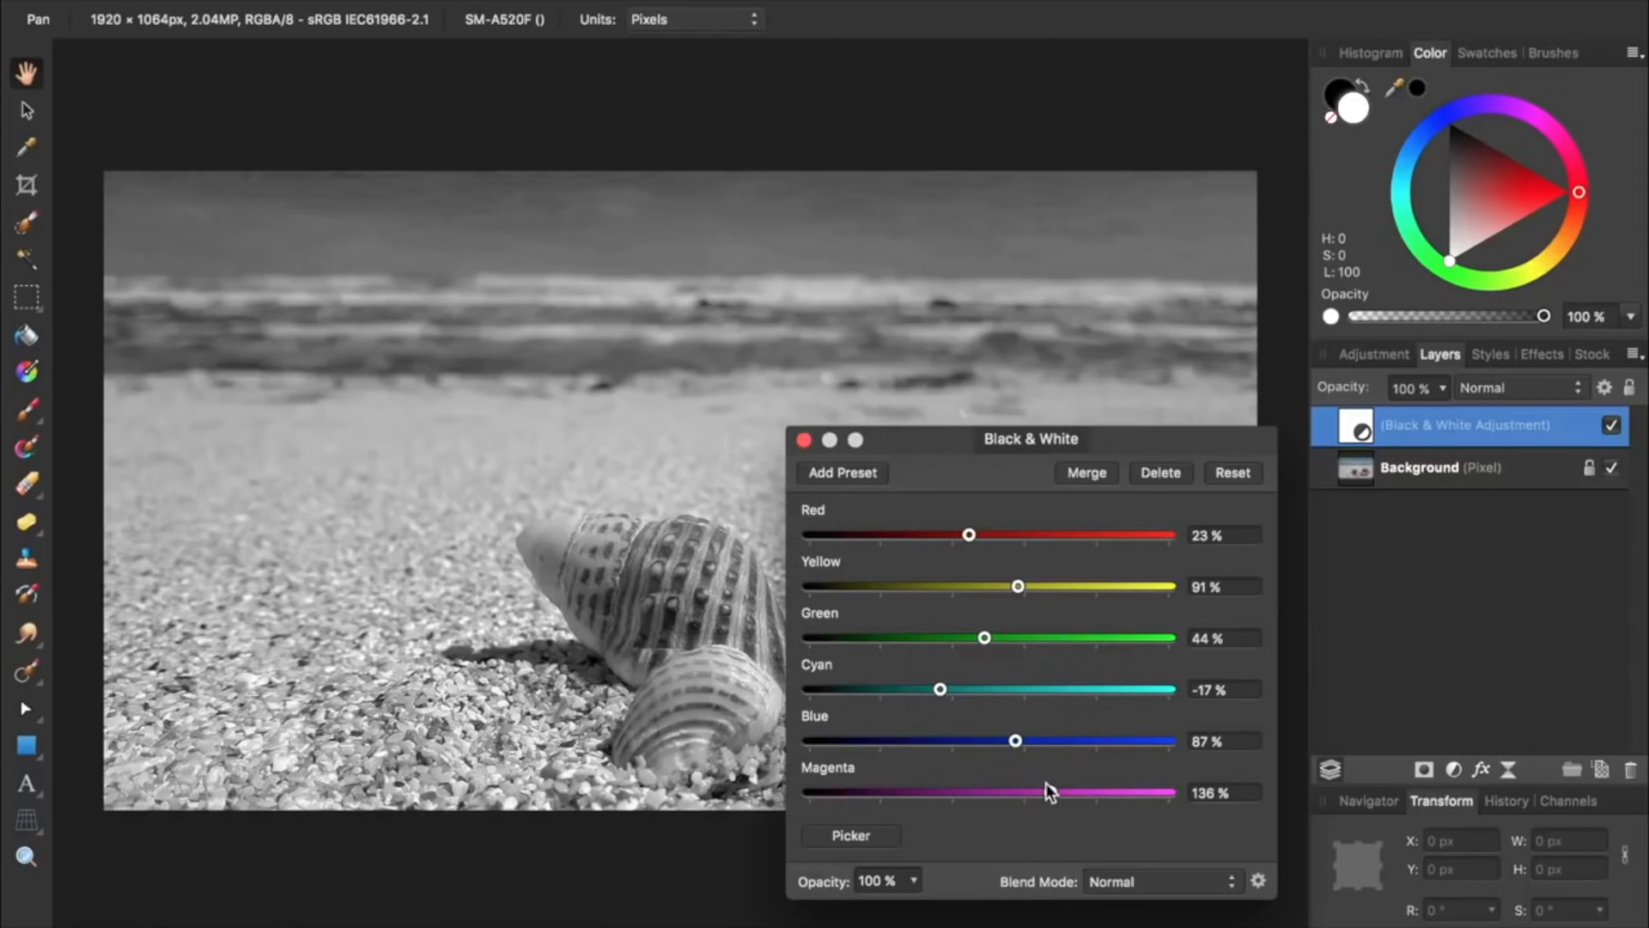
left_click(804, 440)
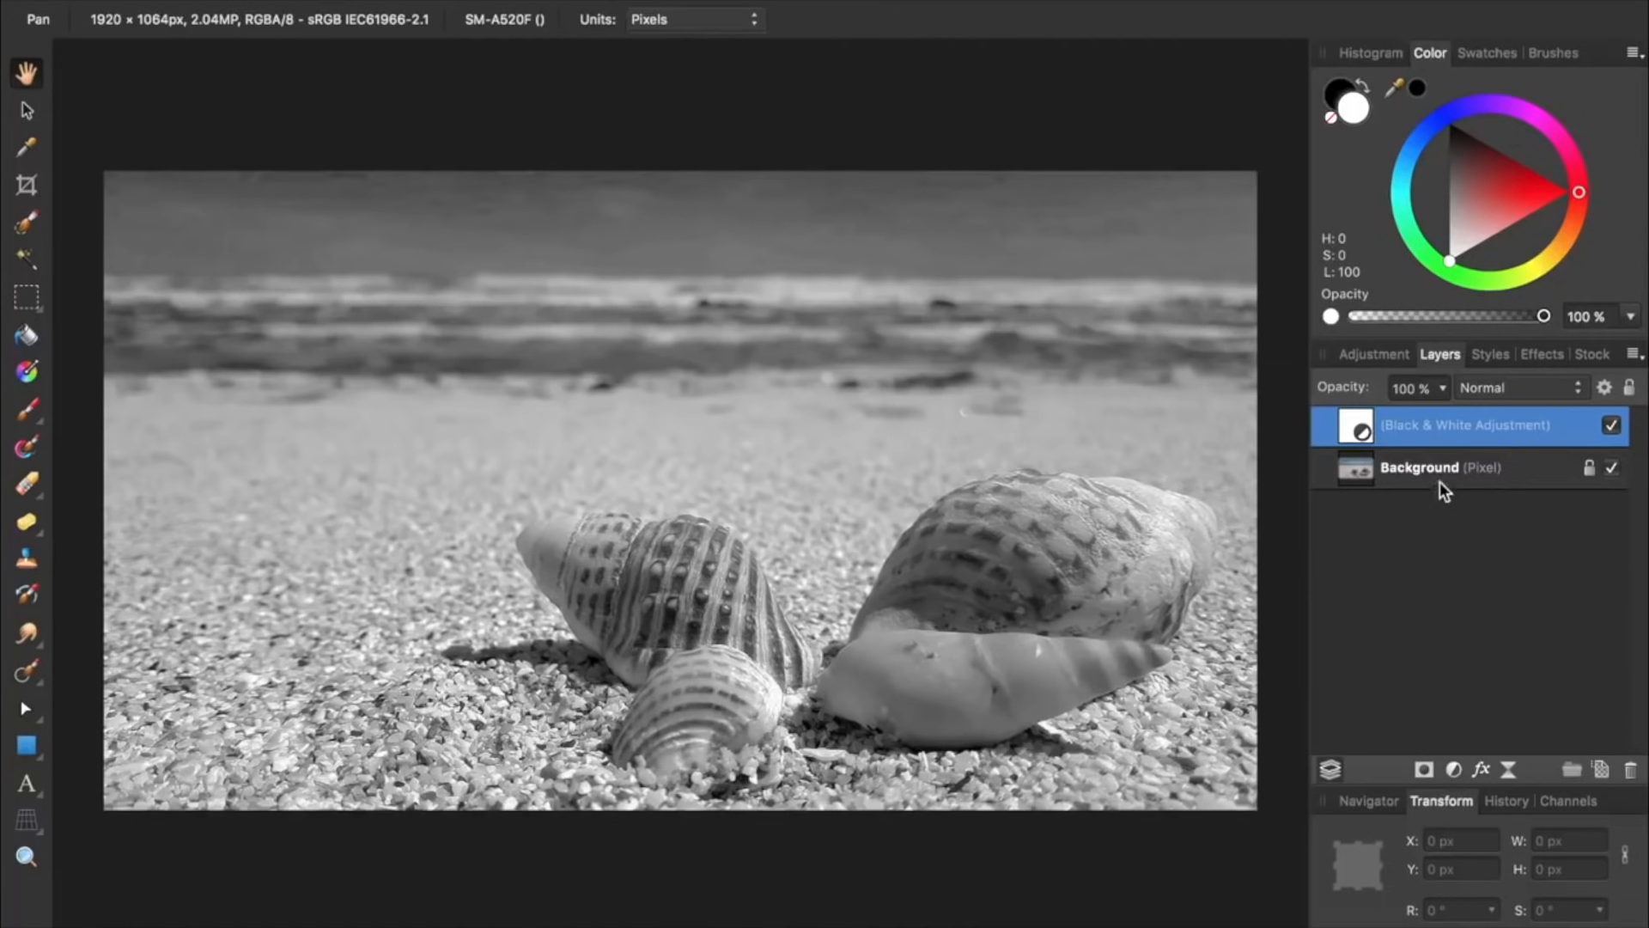
Toggle the Black and White adjustment's visibility to compare, and set its Blue value to 39 %
left_click(1613, 427)
left_click(1613, 429)
double_click(1362, 432)
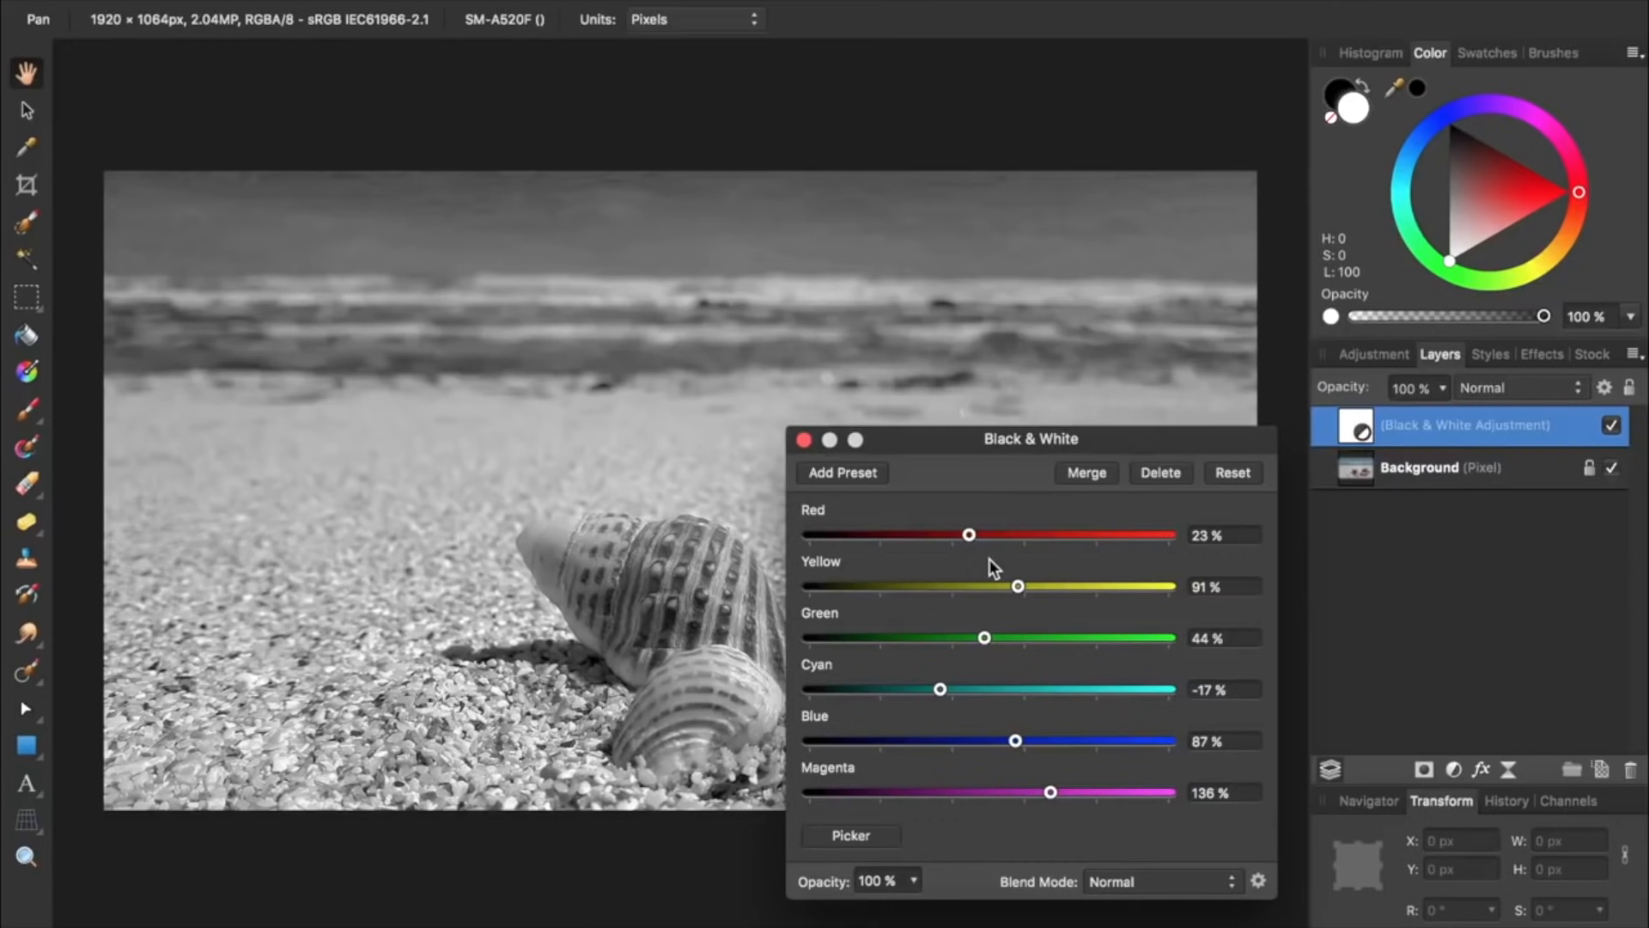
left_click_drag(1012, 739, 978, 734)
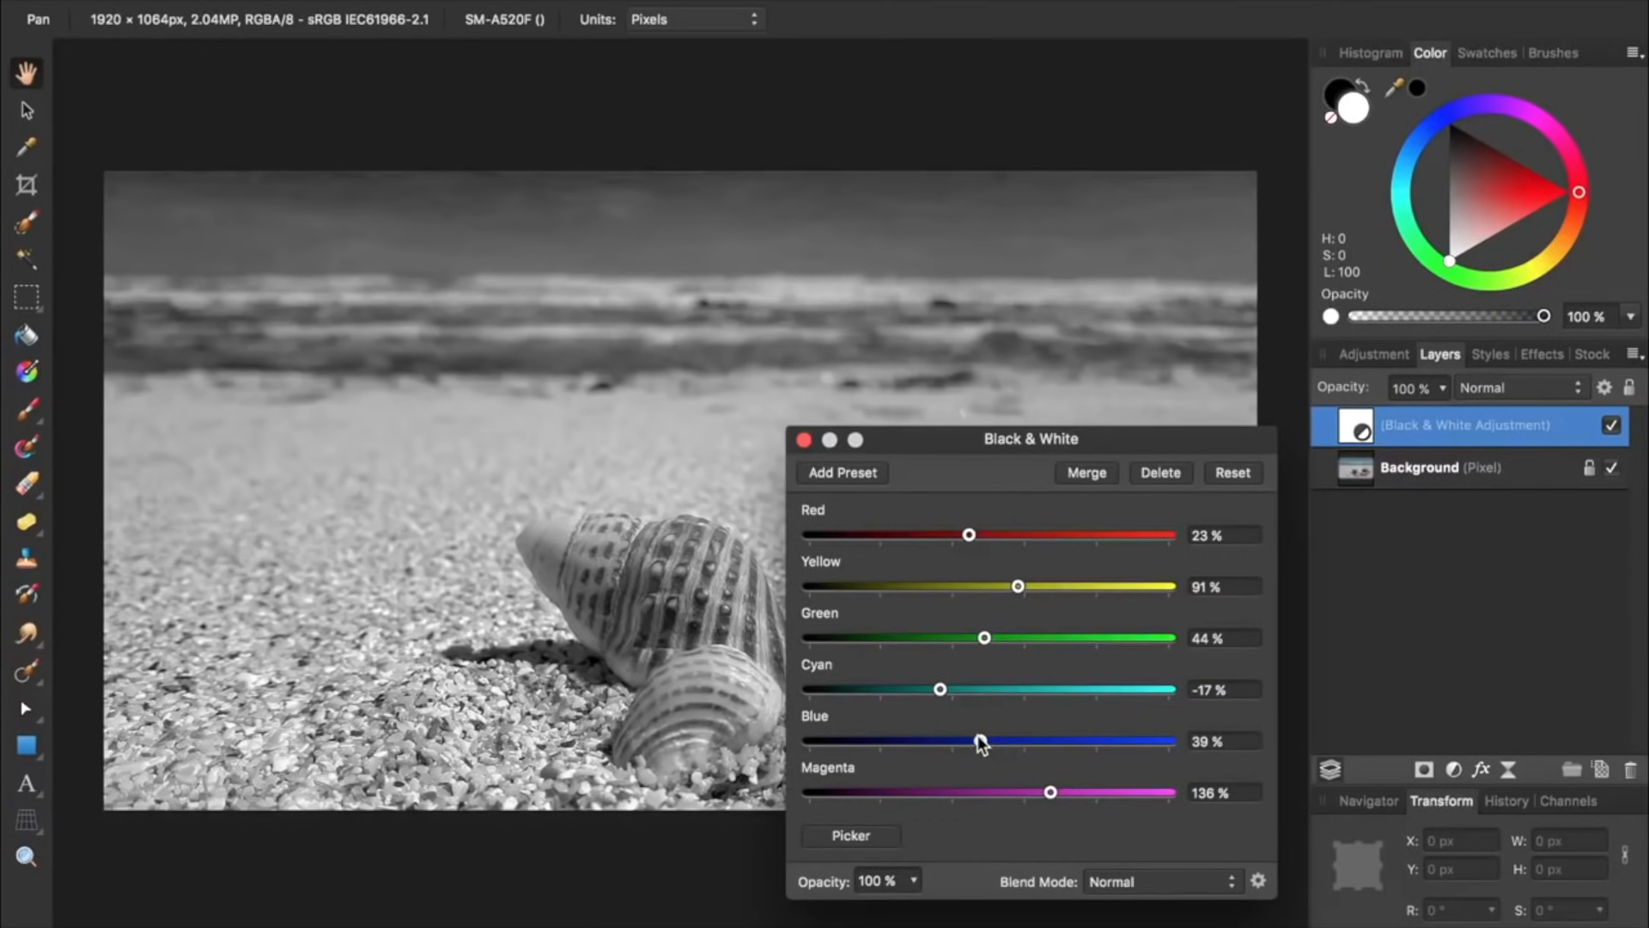
left_click(804, 440)
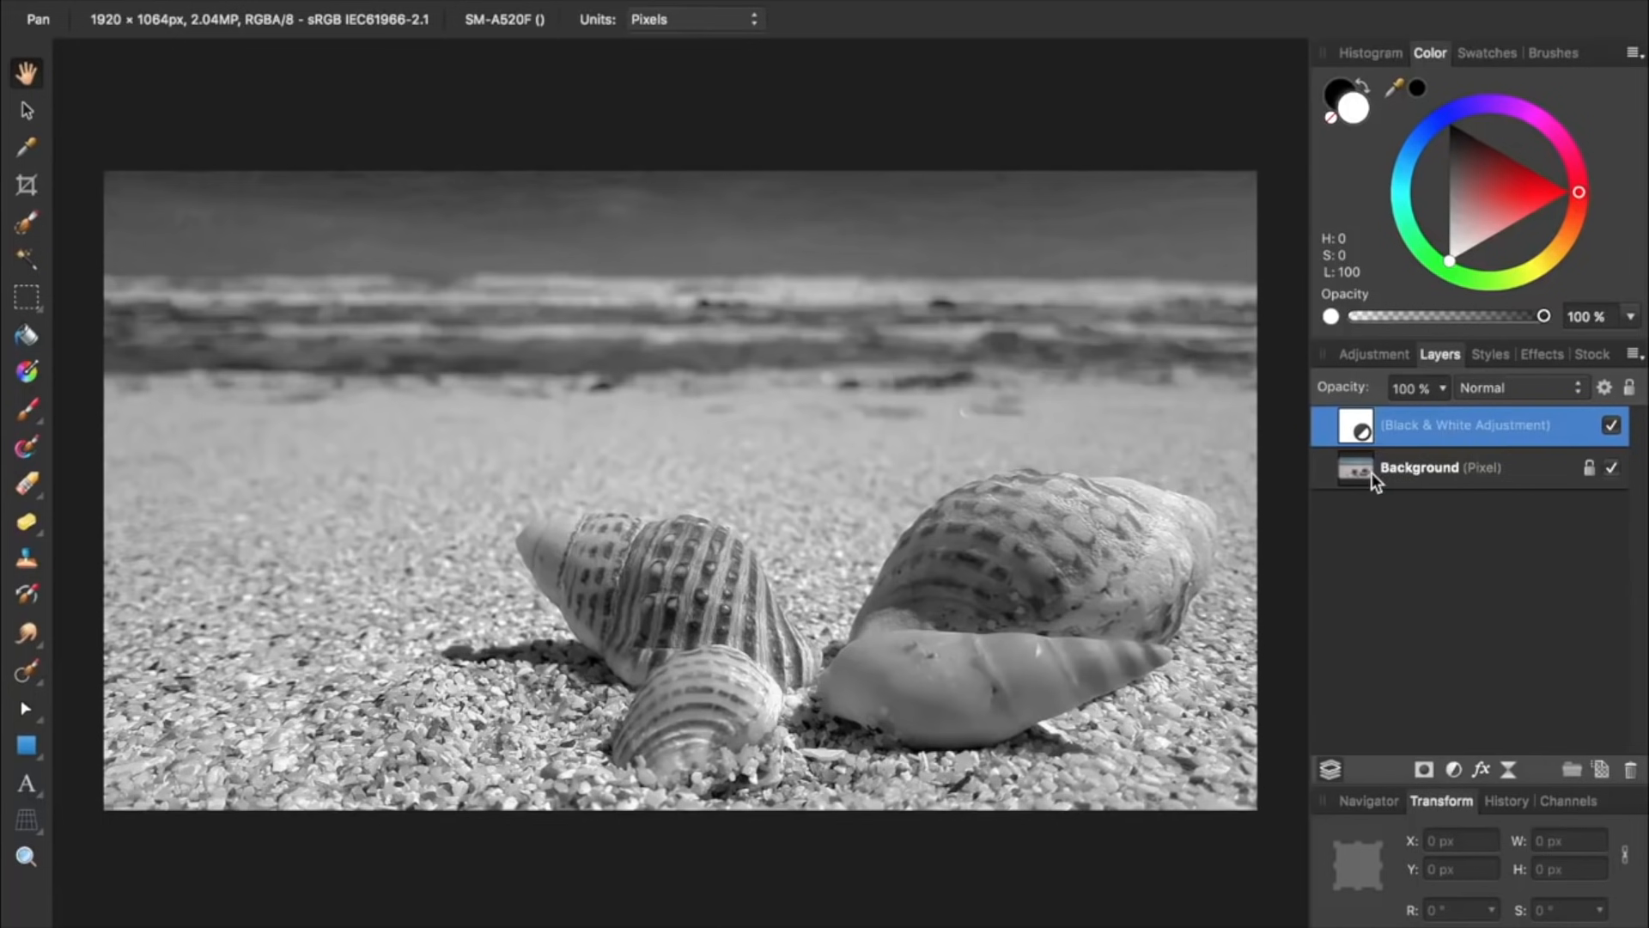
Move the Background layer above the Black and White adjustment, and restore the original layer order
left_click_drag(1370, 473, 1371, 406)
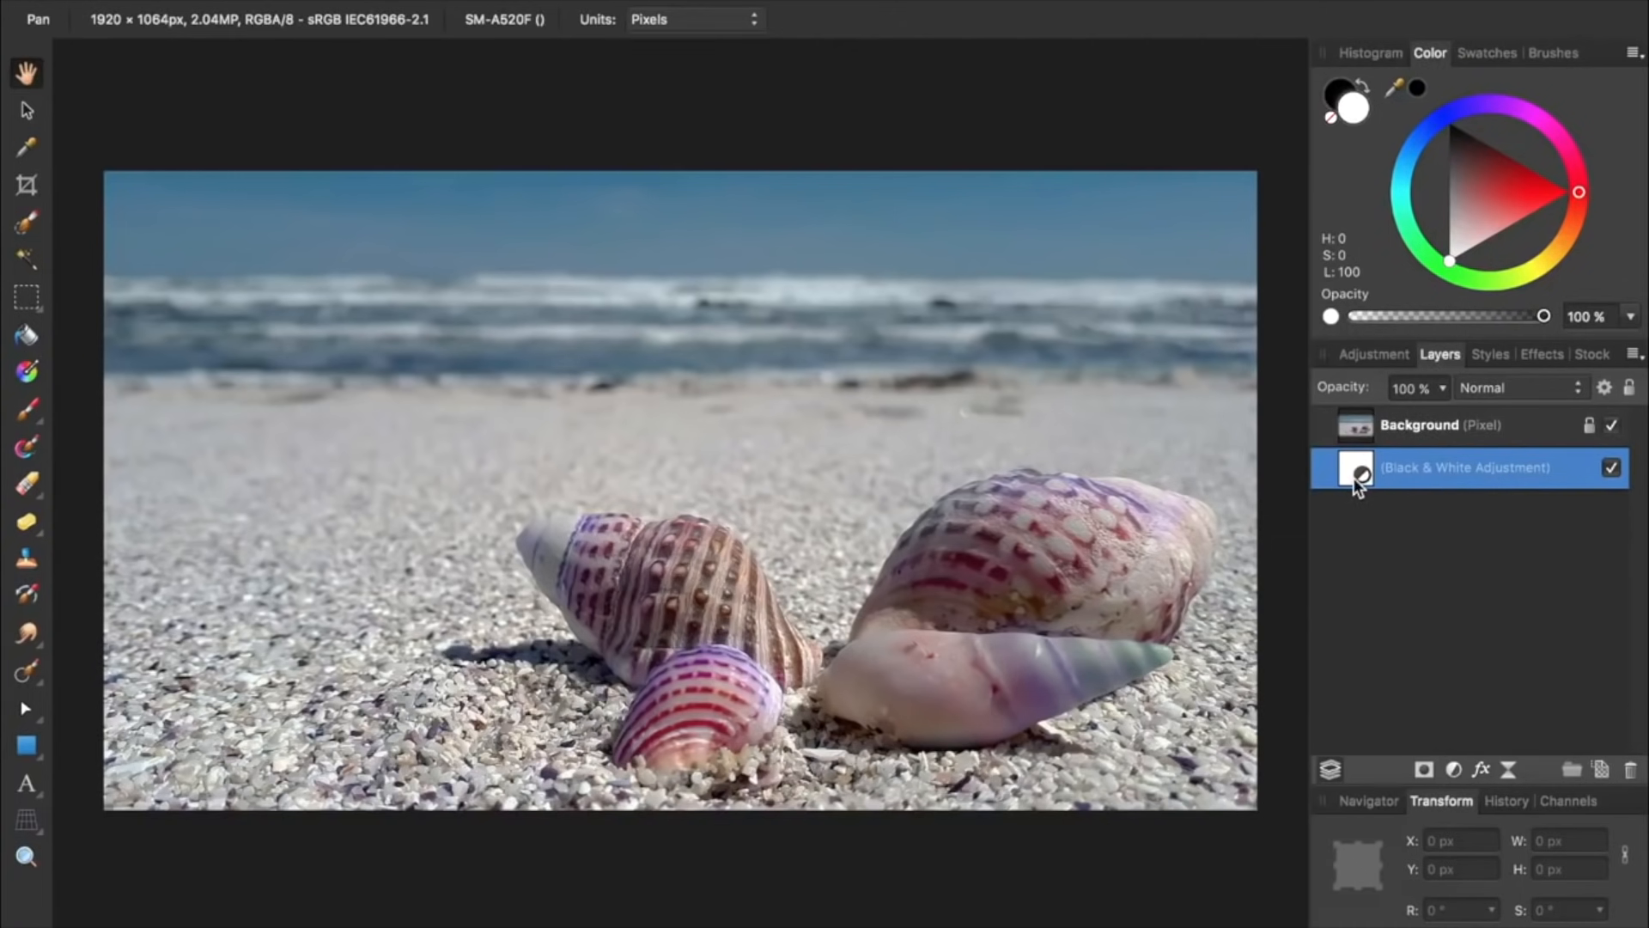
left_click_drag(1354, 478, 1352, 414)
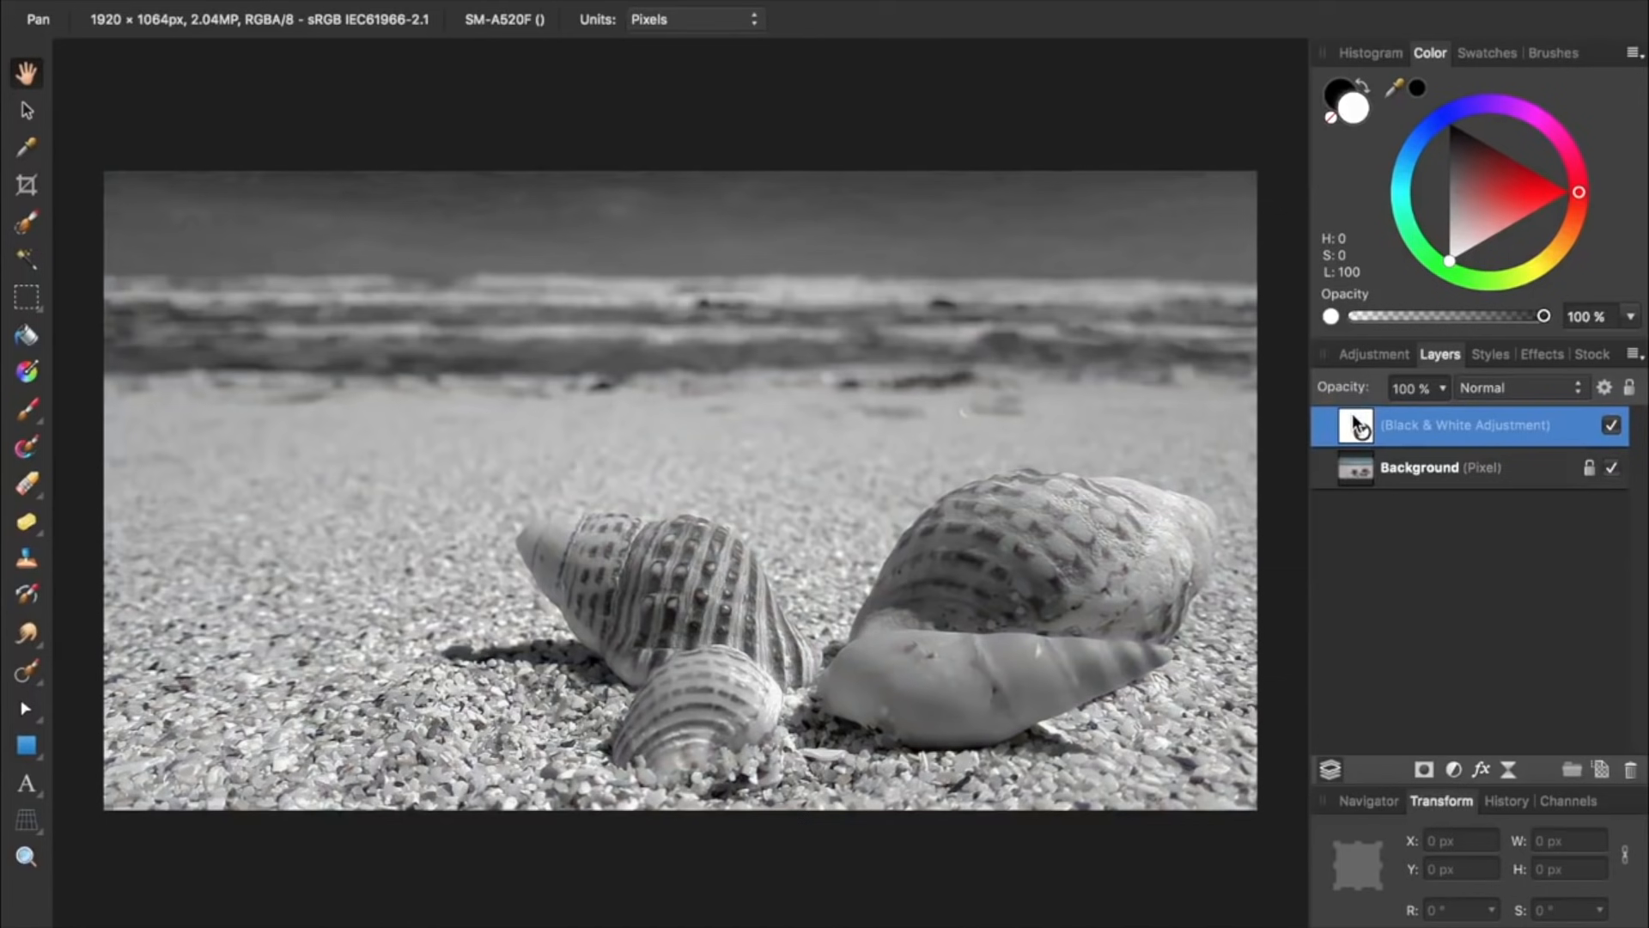
Replace the Black and White adjustment with a Brightness and Contrast adjustment set to Brightness 25 % and Contrast 41 %
left_click_drag(1472, 421, 1633, 773)
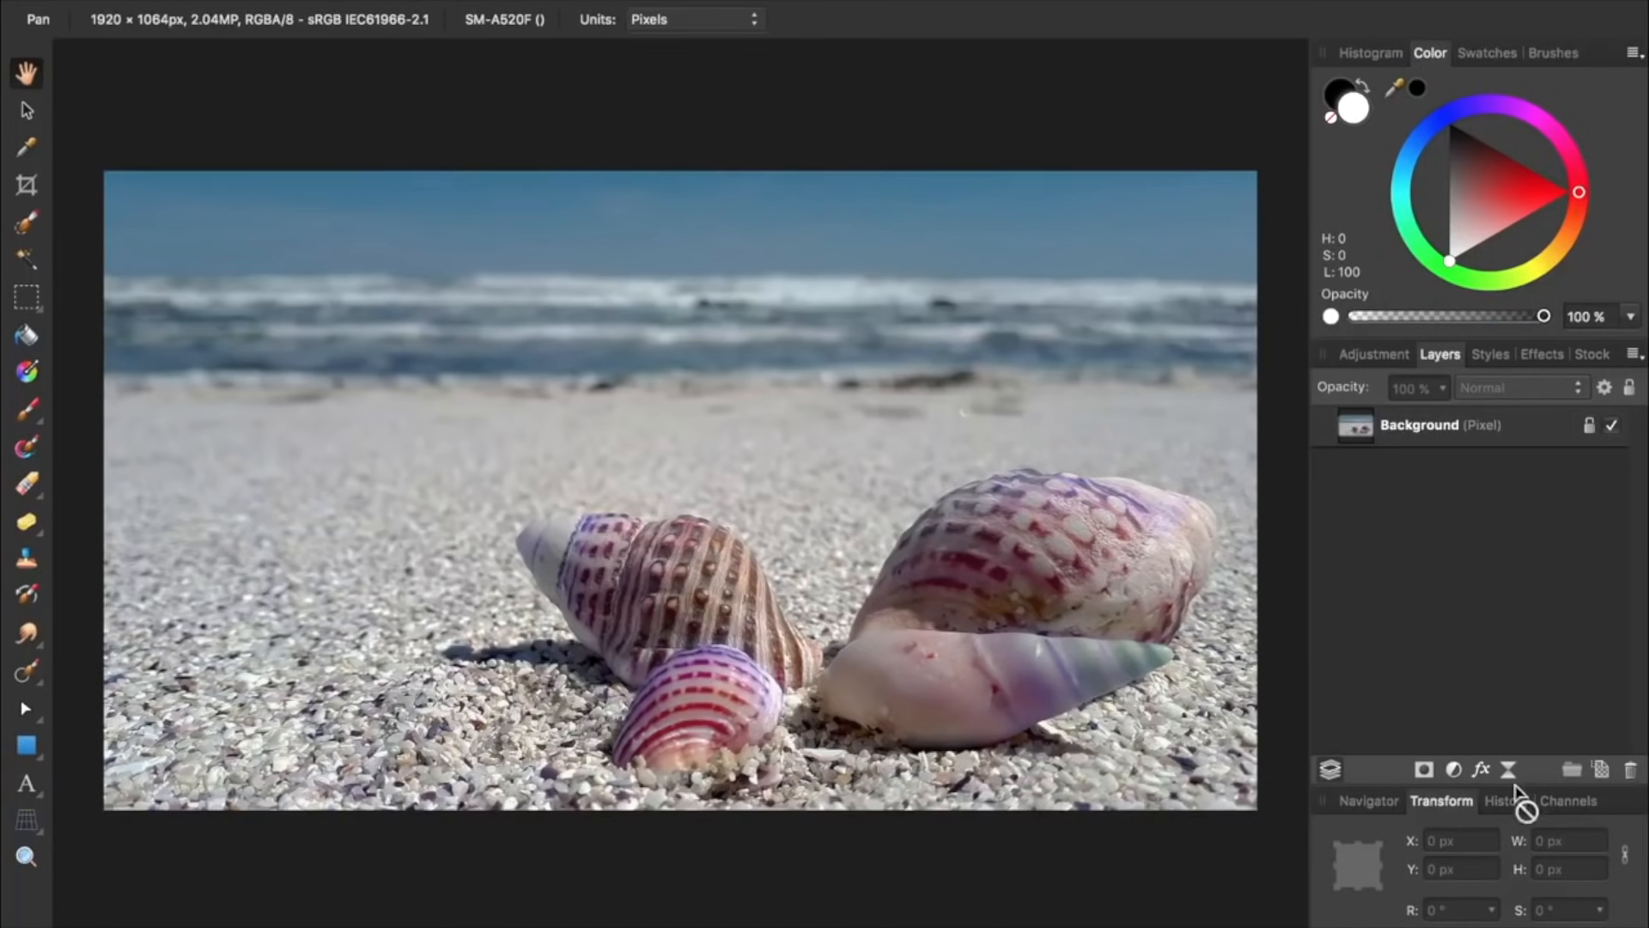
left_click(1453, 769)
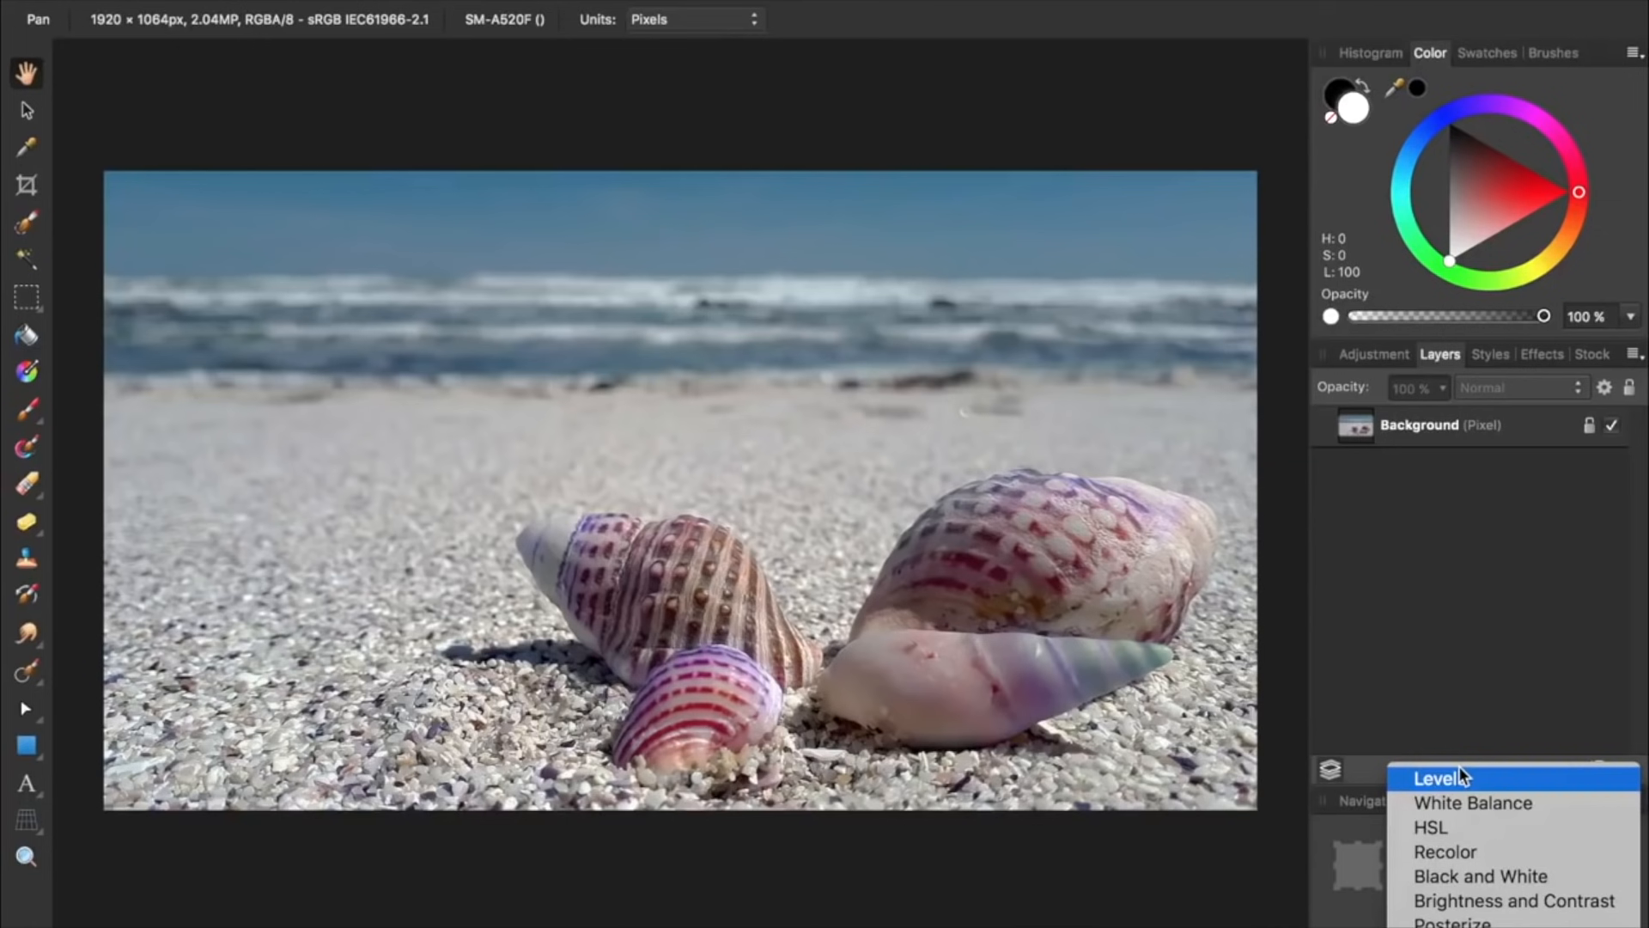
left_click(1461, 901)
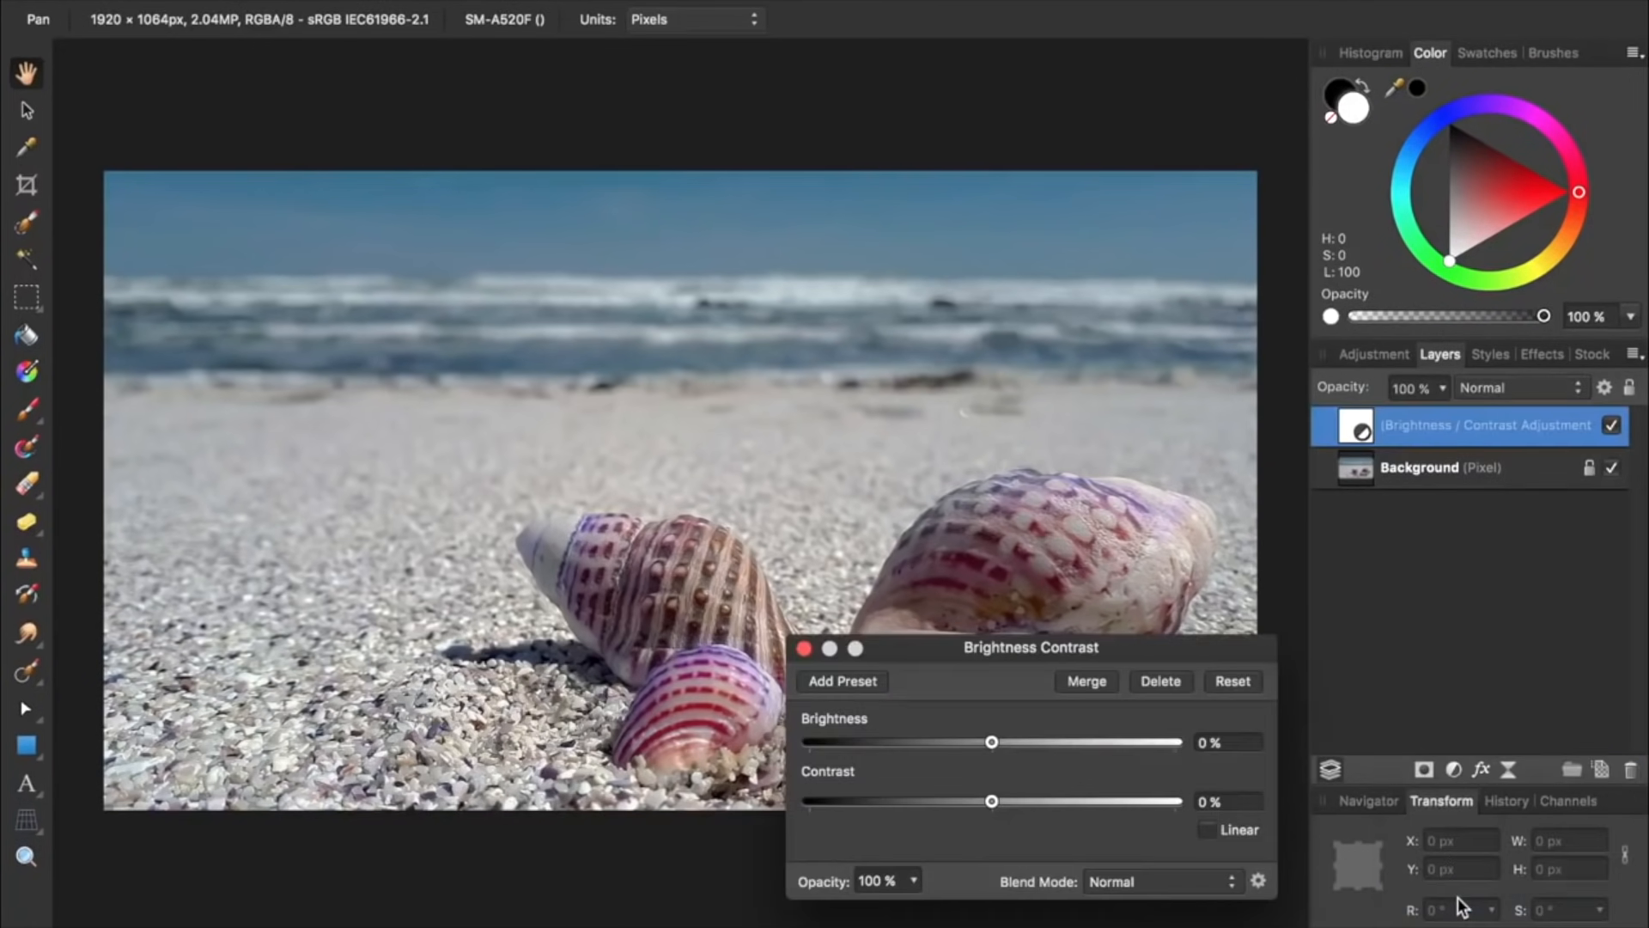
left_click_drag(991, 742, 1037, 743)
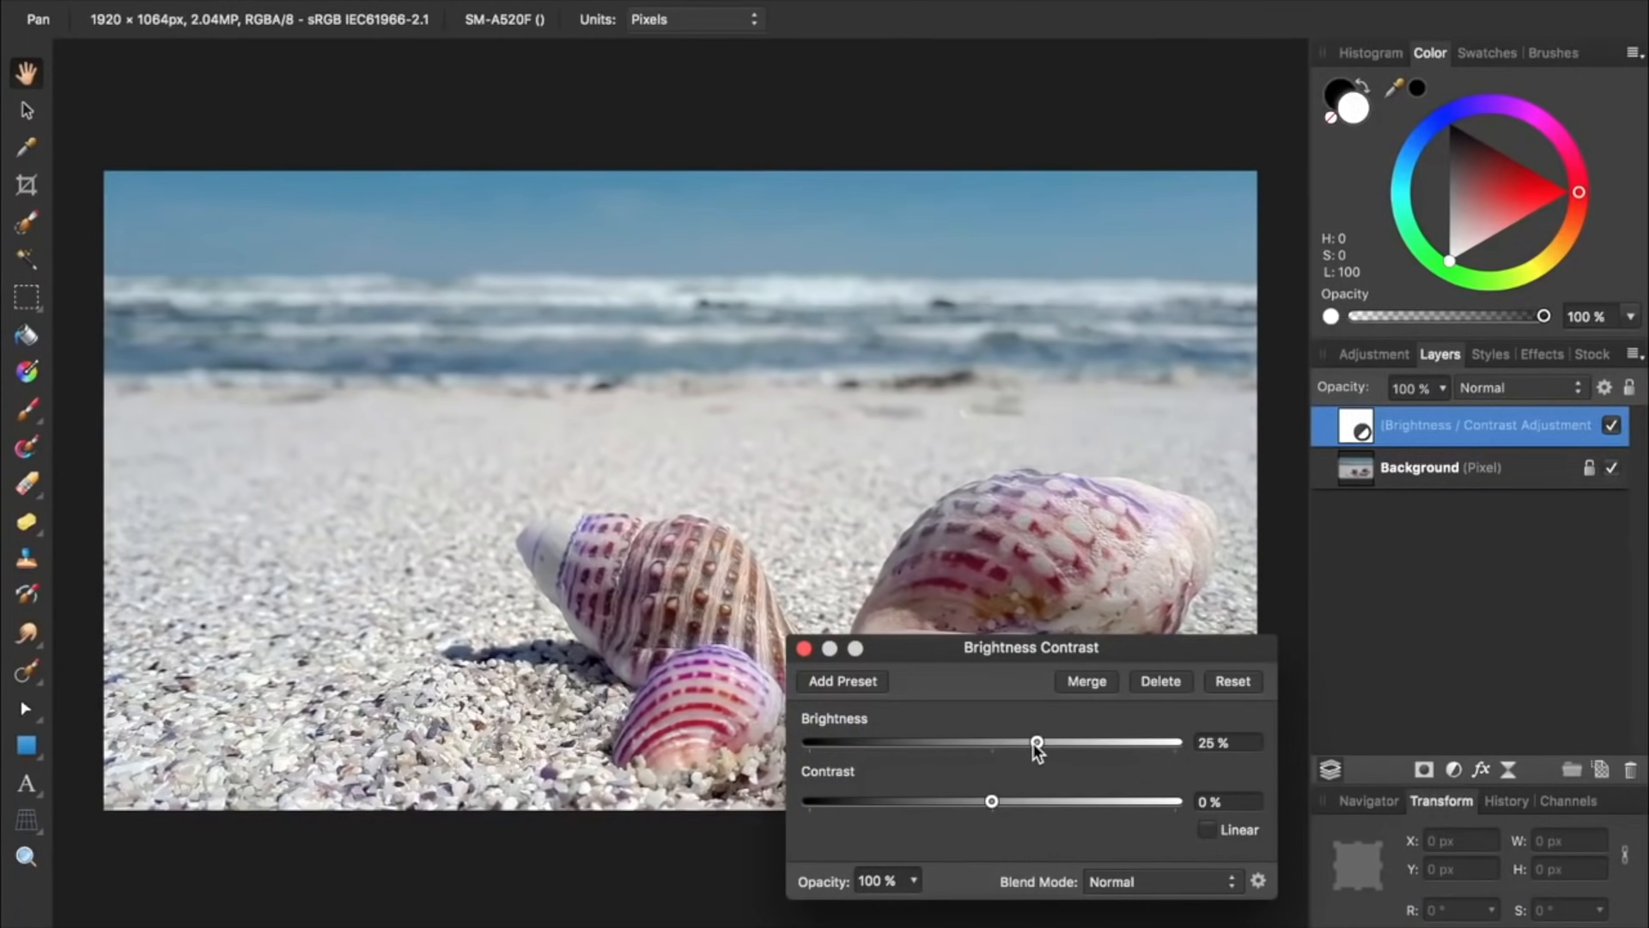
left_click_drag(1000, 802, 1069, 802)
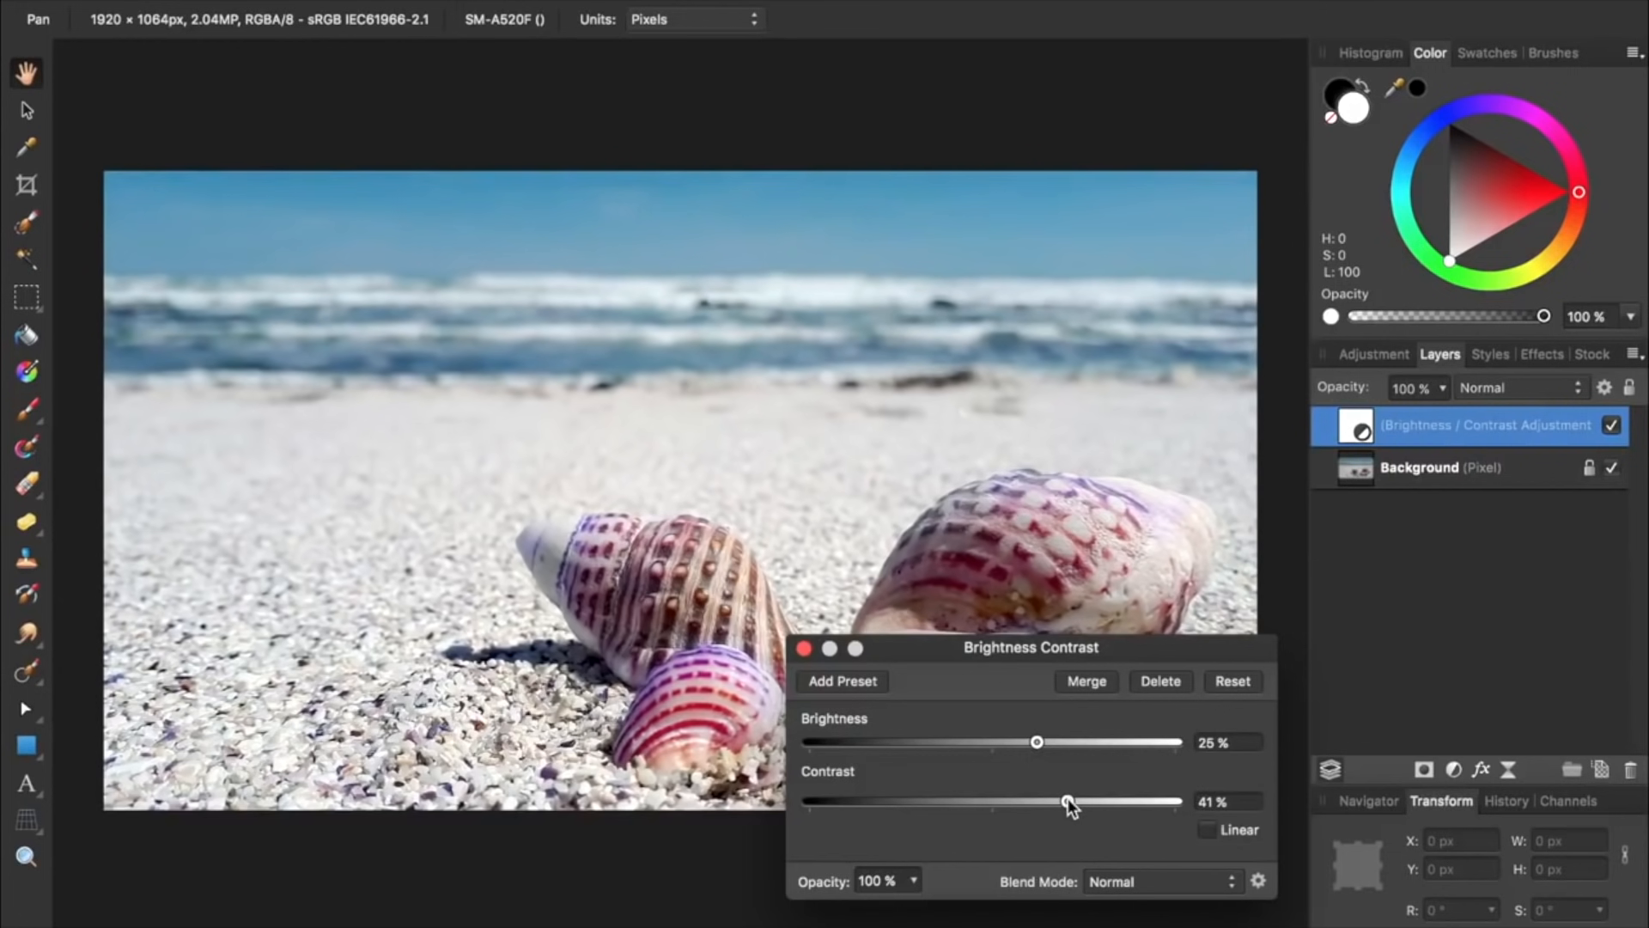
left_click(805, 650)
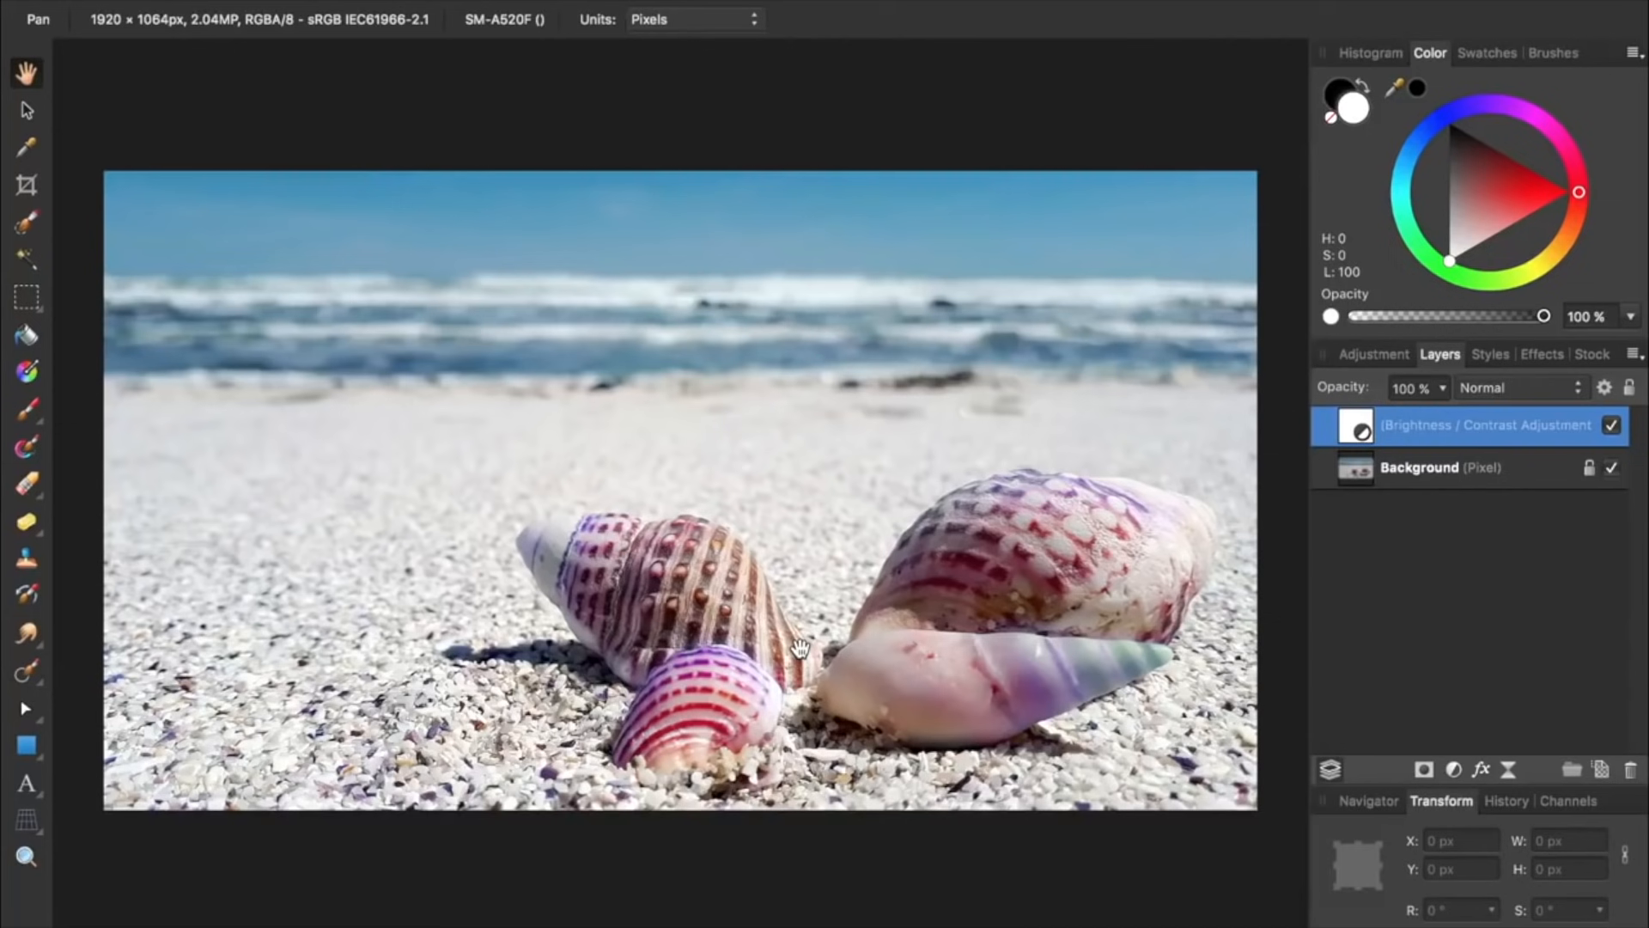
Set the Brightness and Contrast adjustment to Brightness 13 % and Contrast 20 %, toggling its visibility before and after to compare
left_click(1613, 425)
left_click(1612, 425)
double_click(1355, 423)
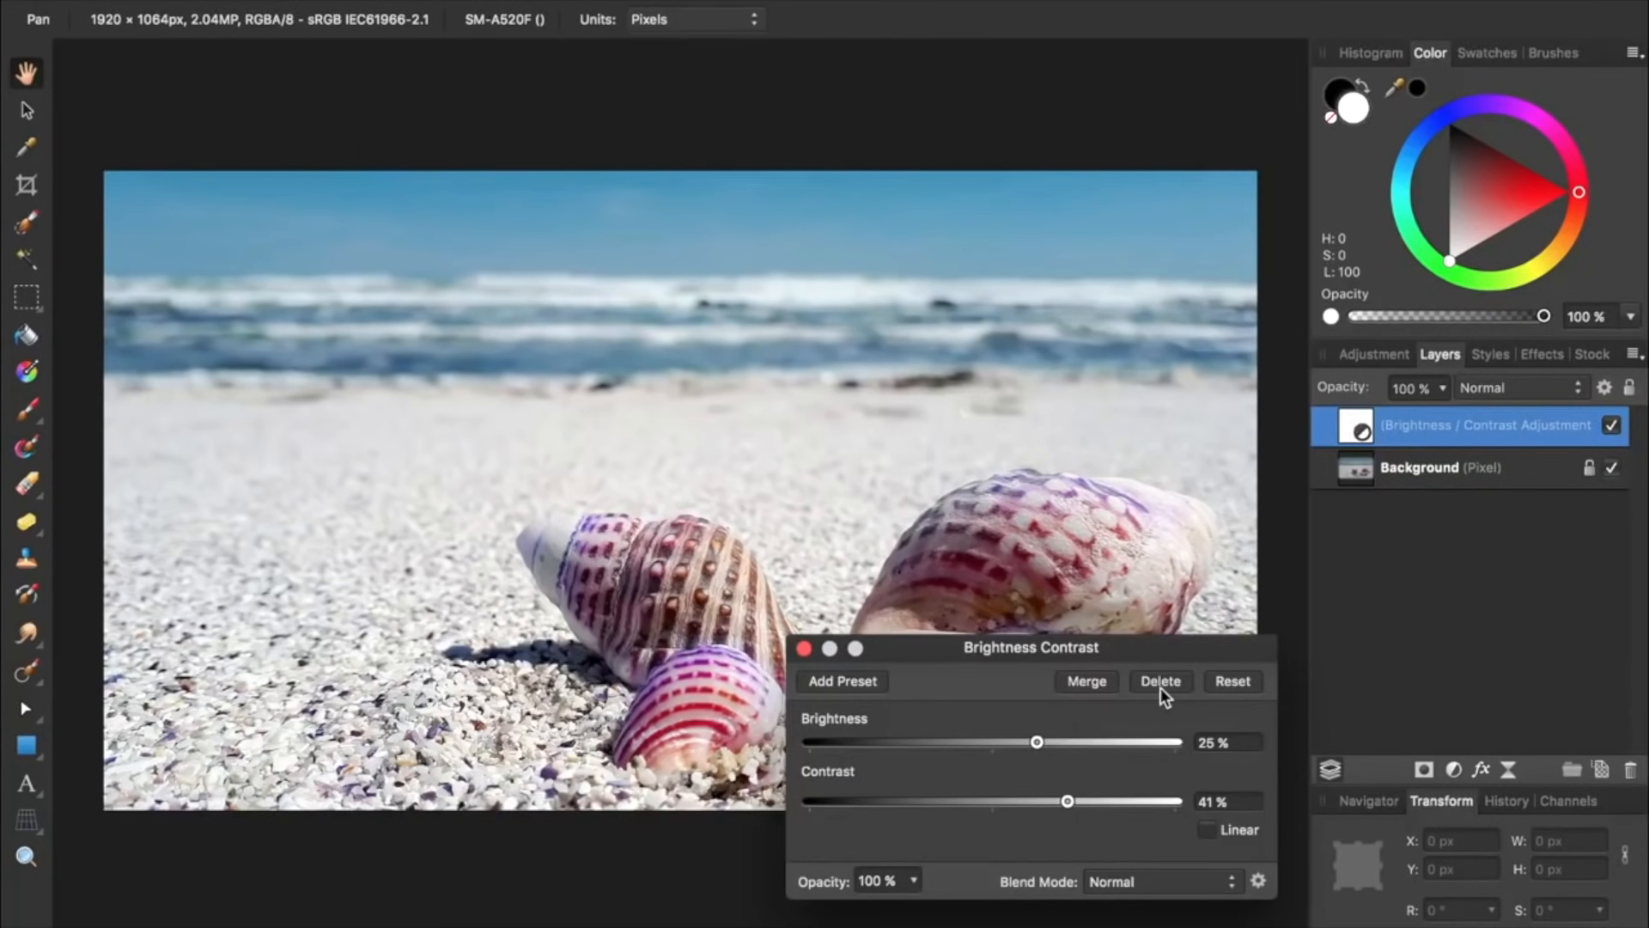
left_click_drag(1038, 746, 1019, 751)
left_click_drag(1068, 801, 1029, 800)
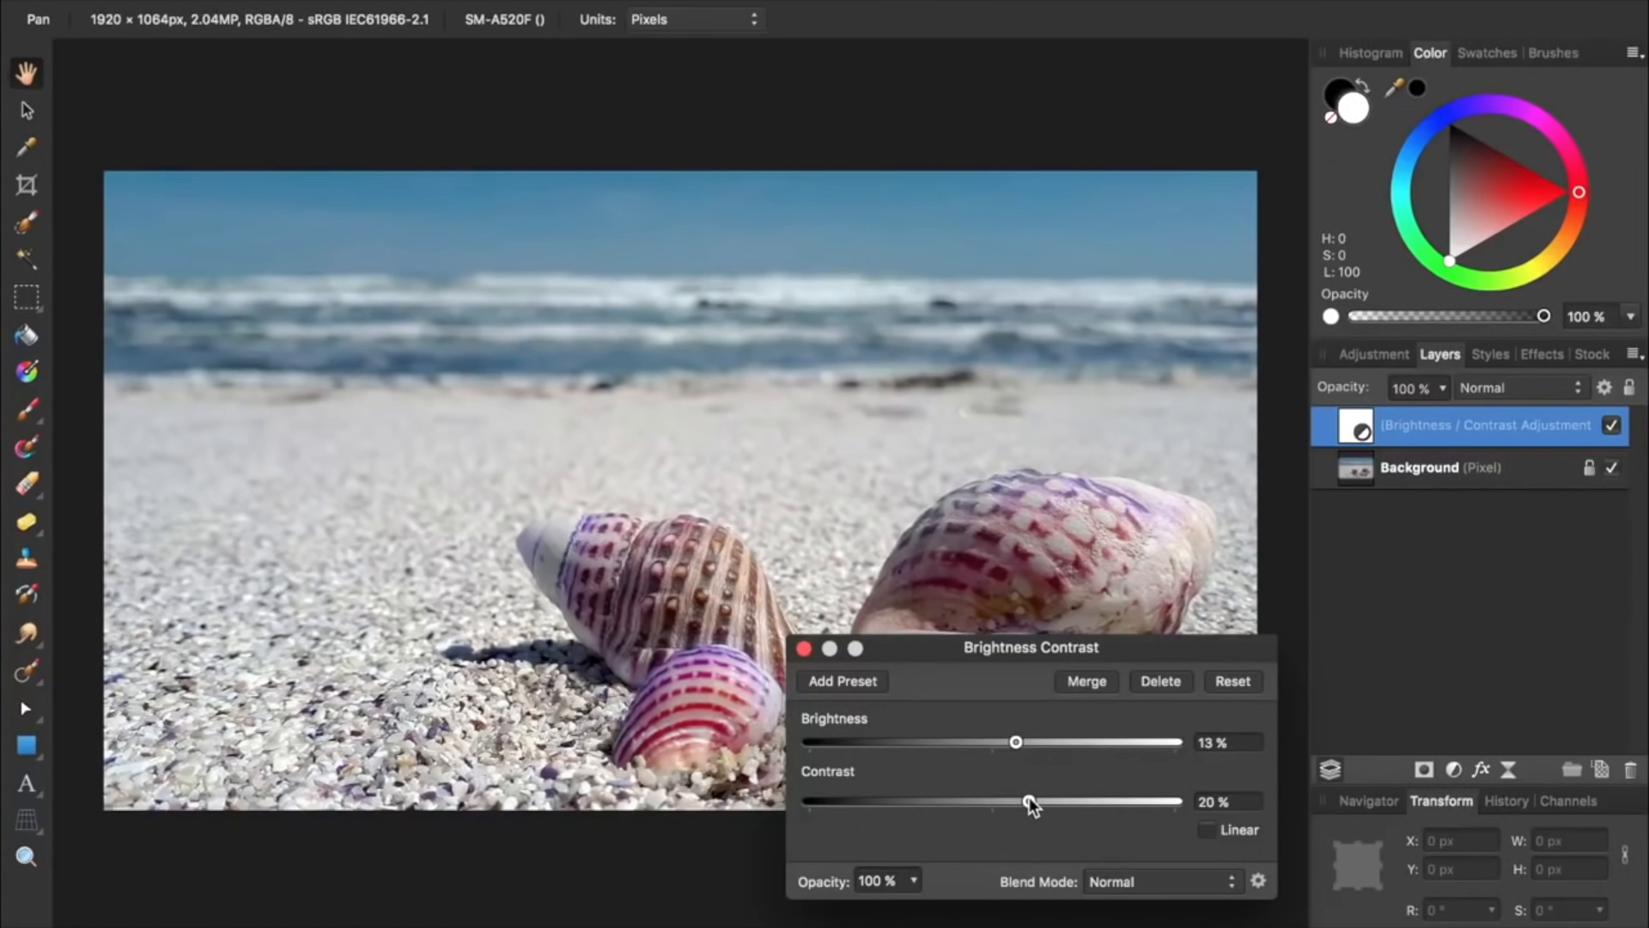
left_click(804, 648)
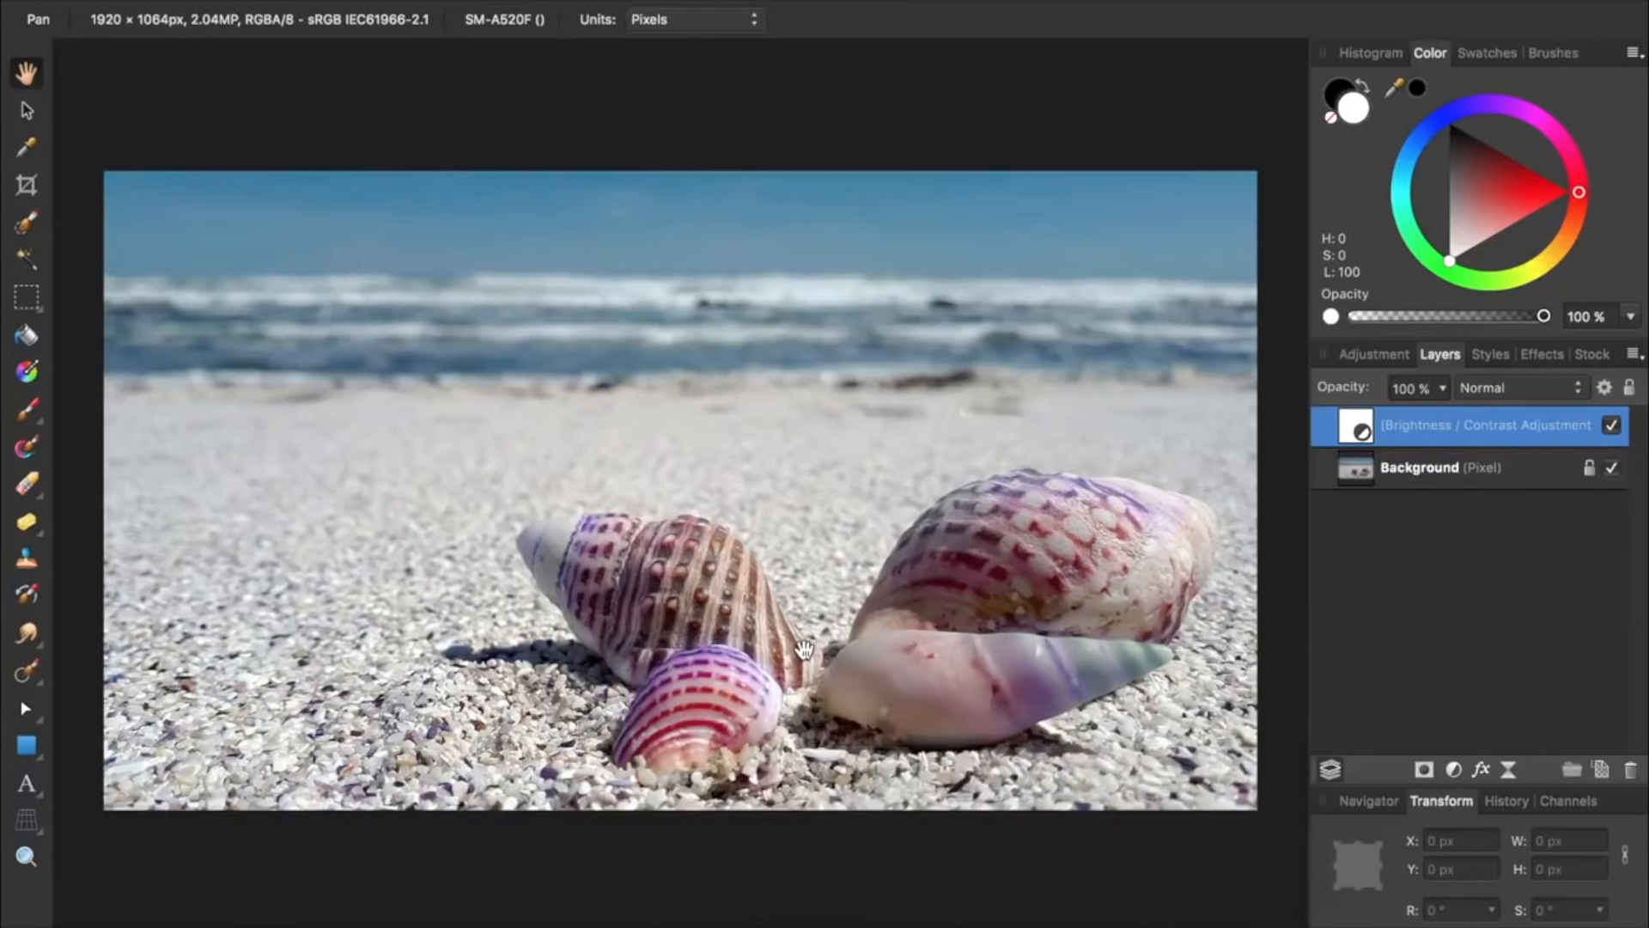
left_click(1611, 426)
left_click(1612, 426)
Add an HSL adjustment layer with a Saturation Shift of 28 %, and close its settings
left_click(1458, 769)
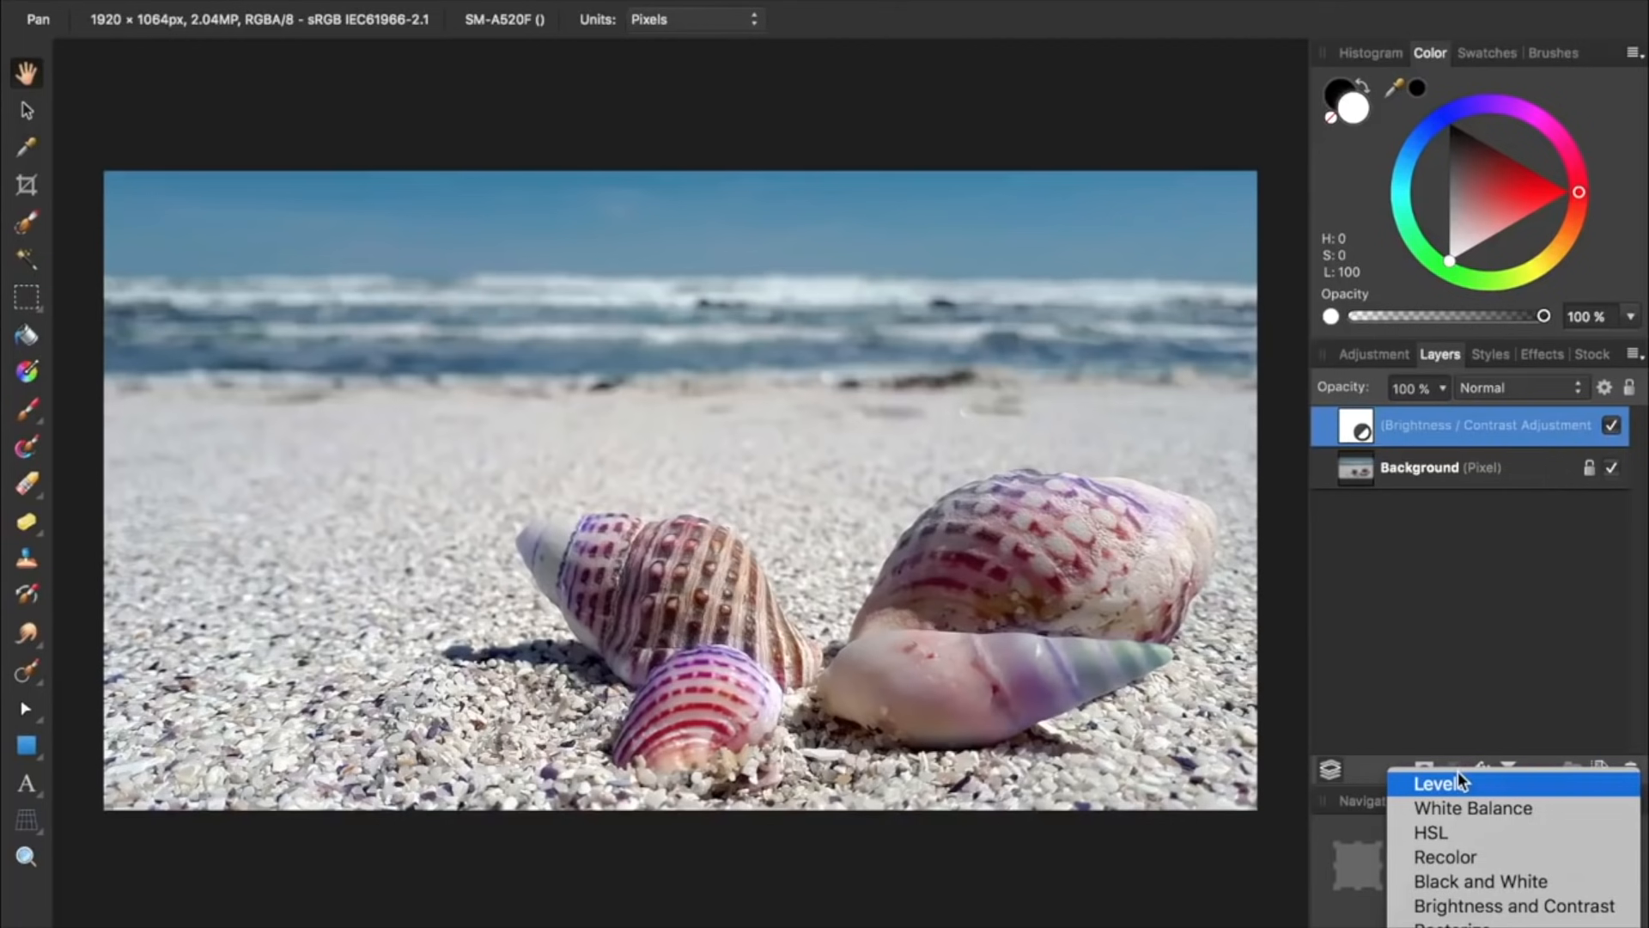
left_click(1452, 831)
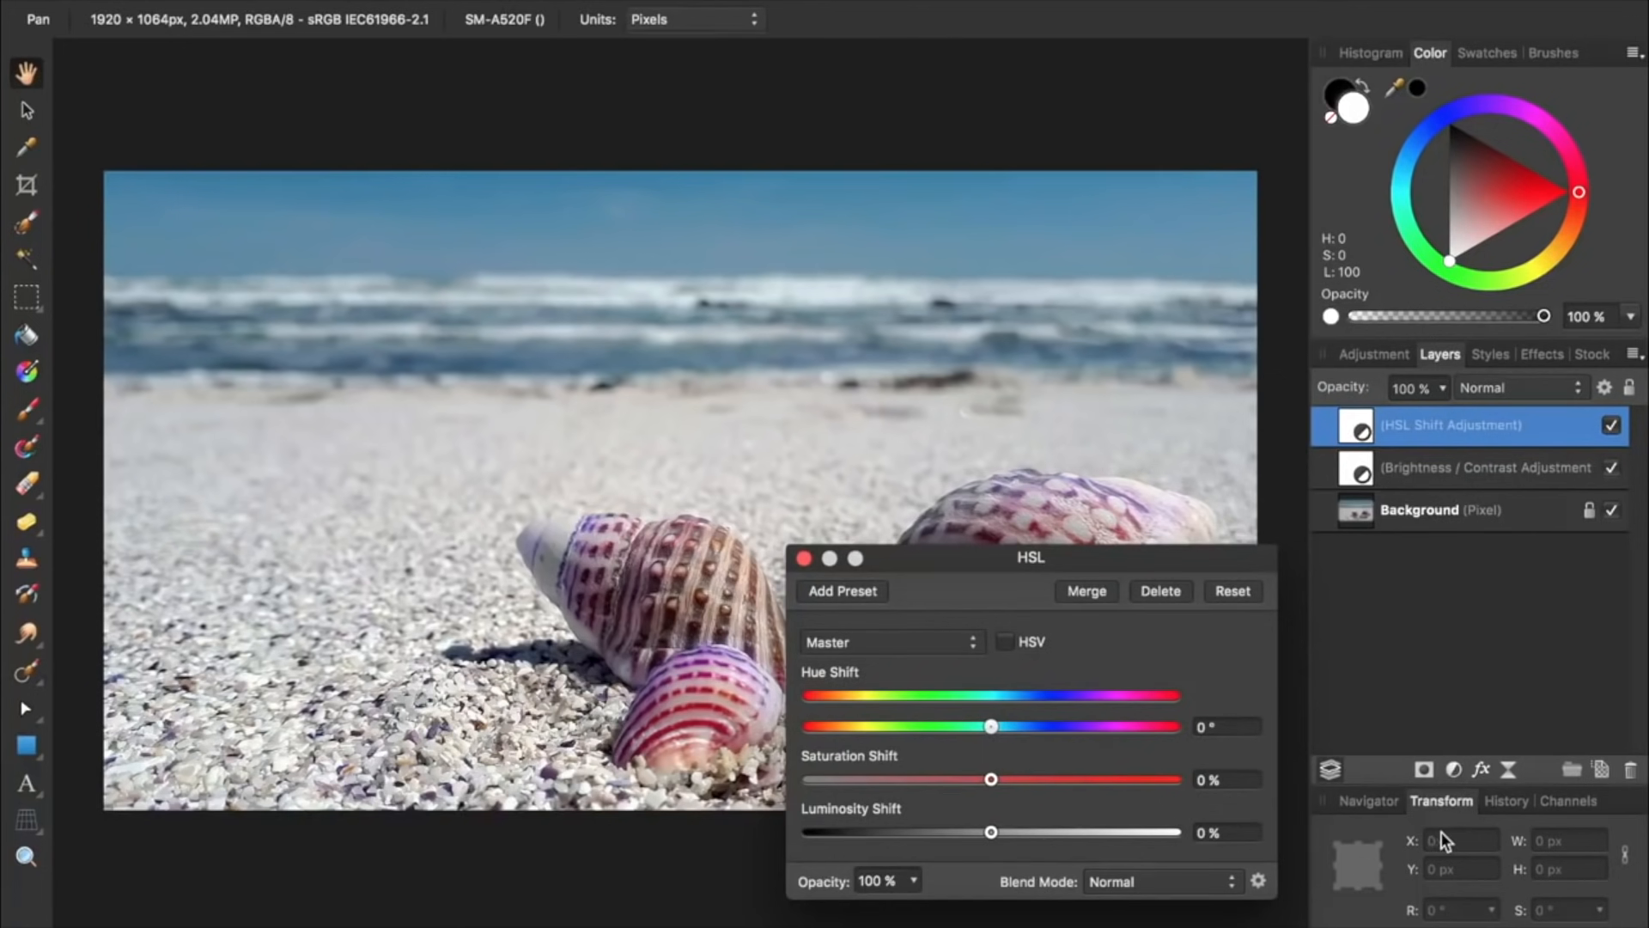
left_click_drag(991, 775, 1043, 778)
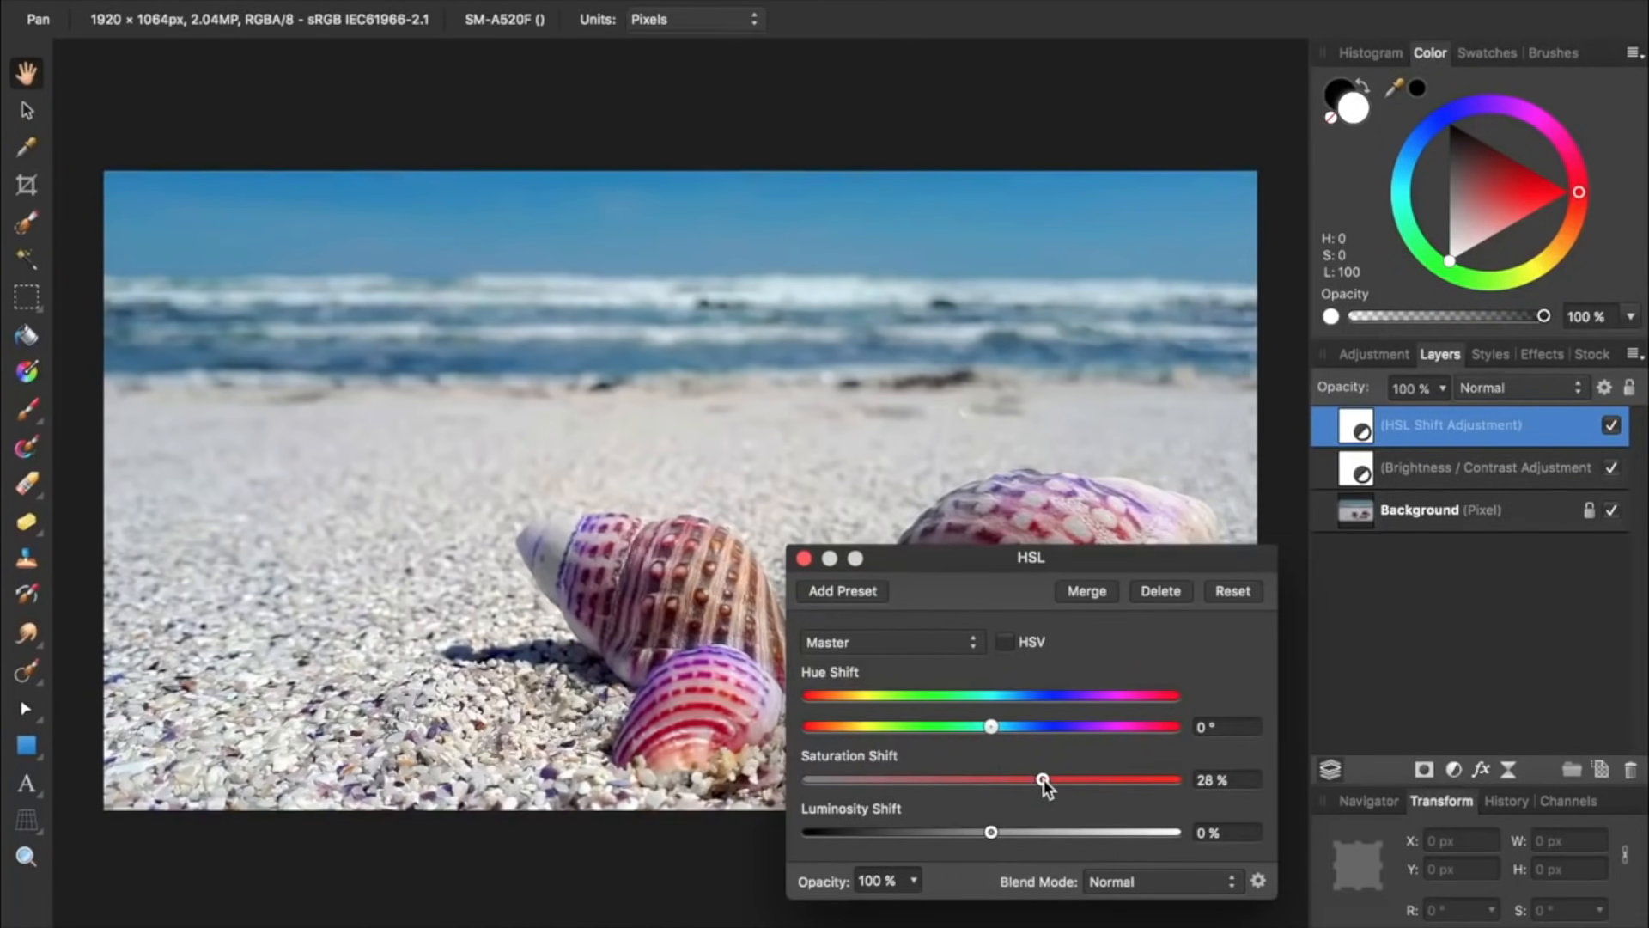
left_click(804, 558)
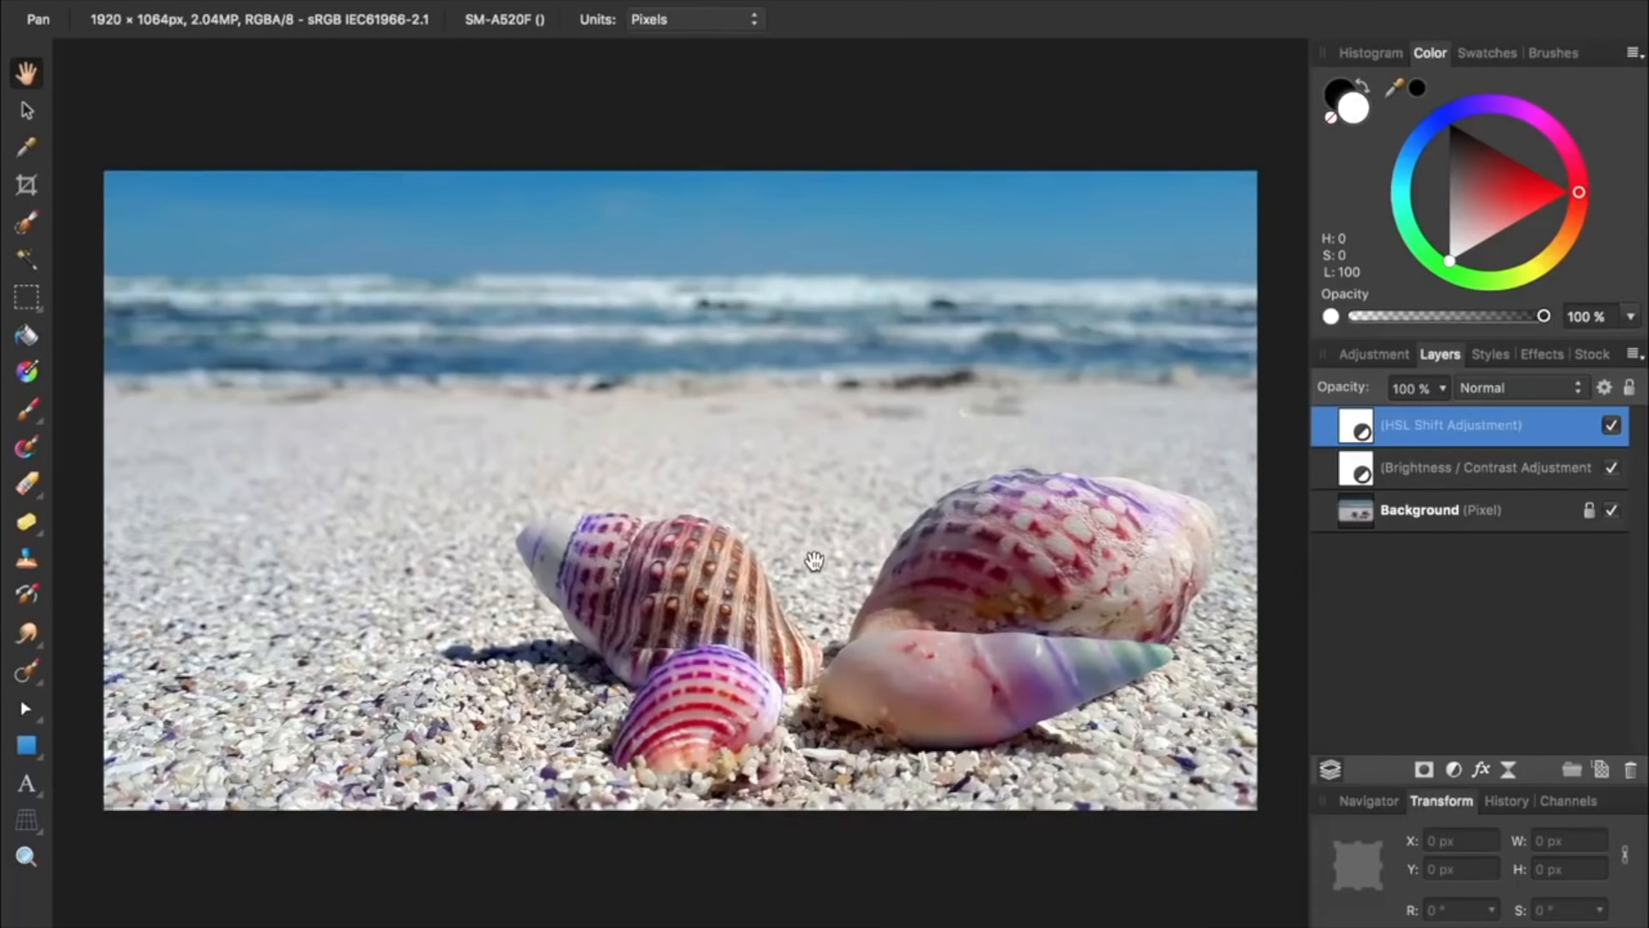
Select both adjustment layers and toggle their visibility off and on to compare the edited photo with the original
left_click(1611, 430)
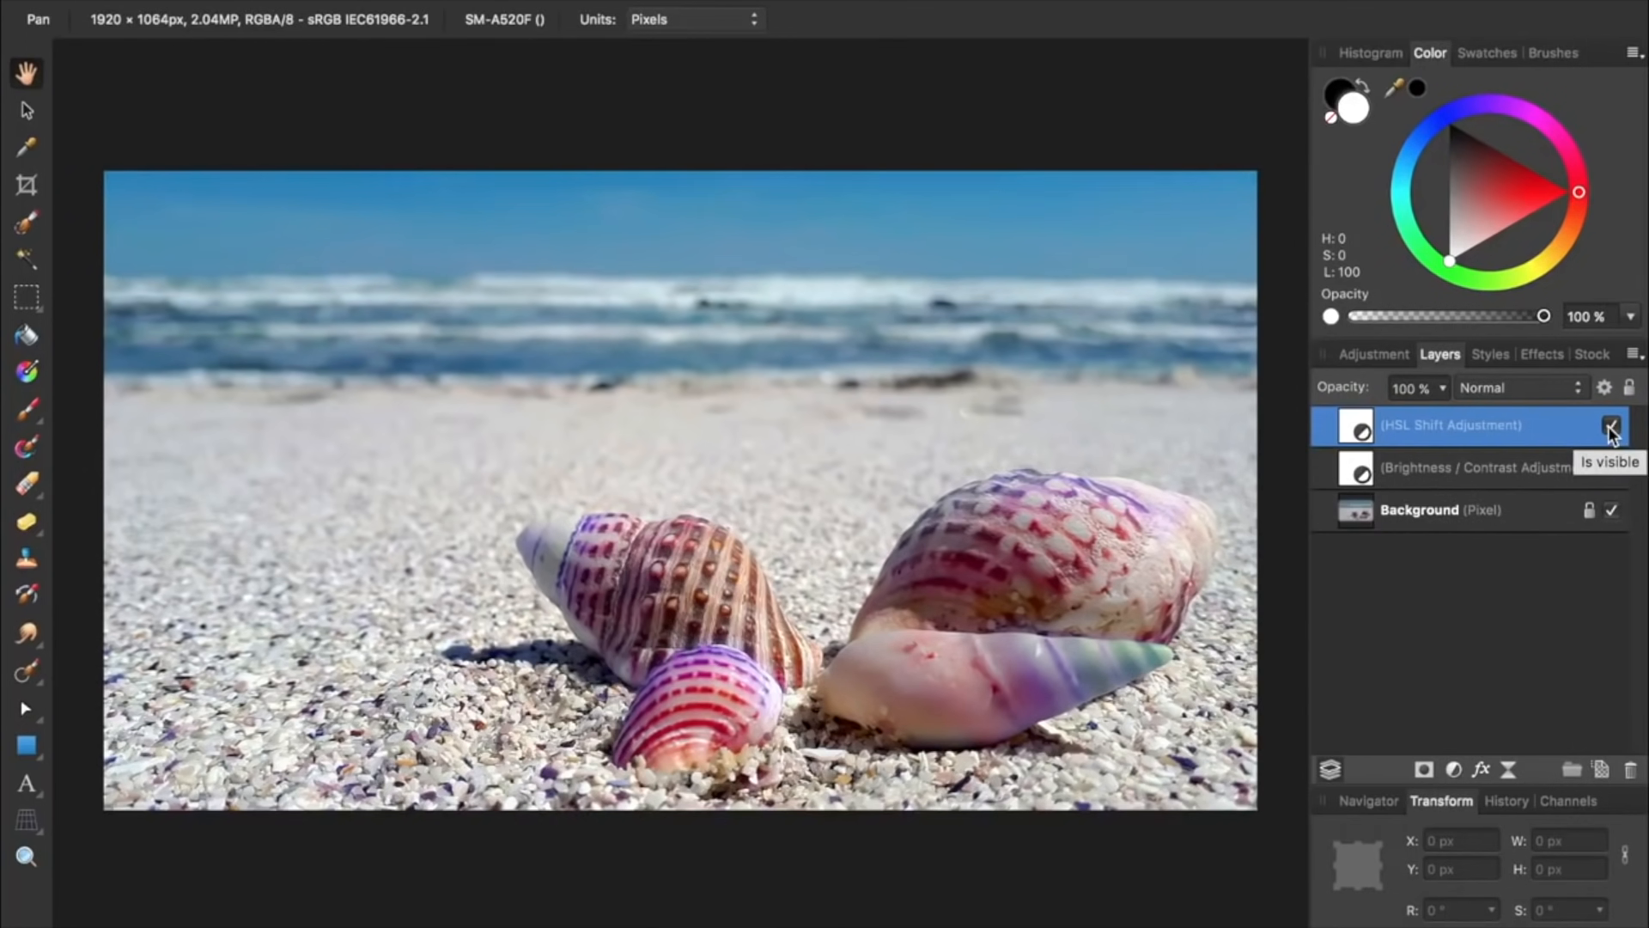
left_click(1502, 465, "shift")
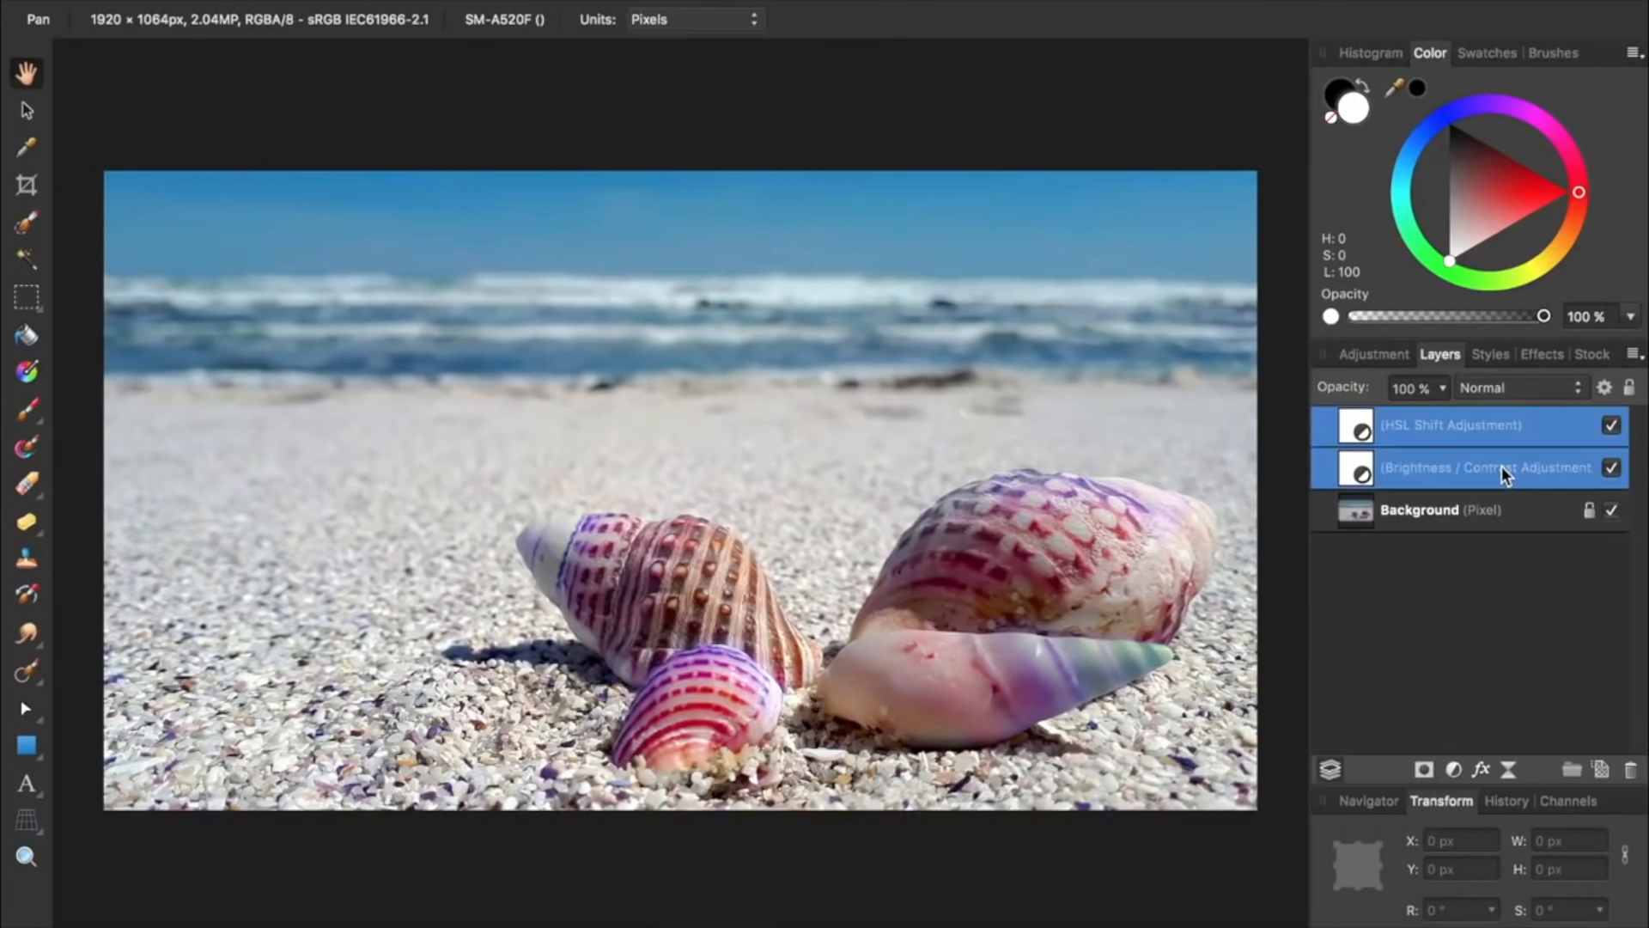
left_click(1612, 472)
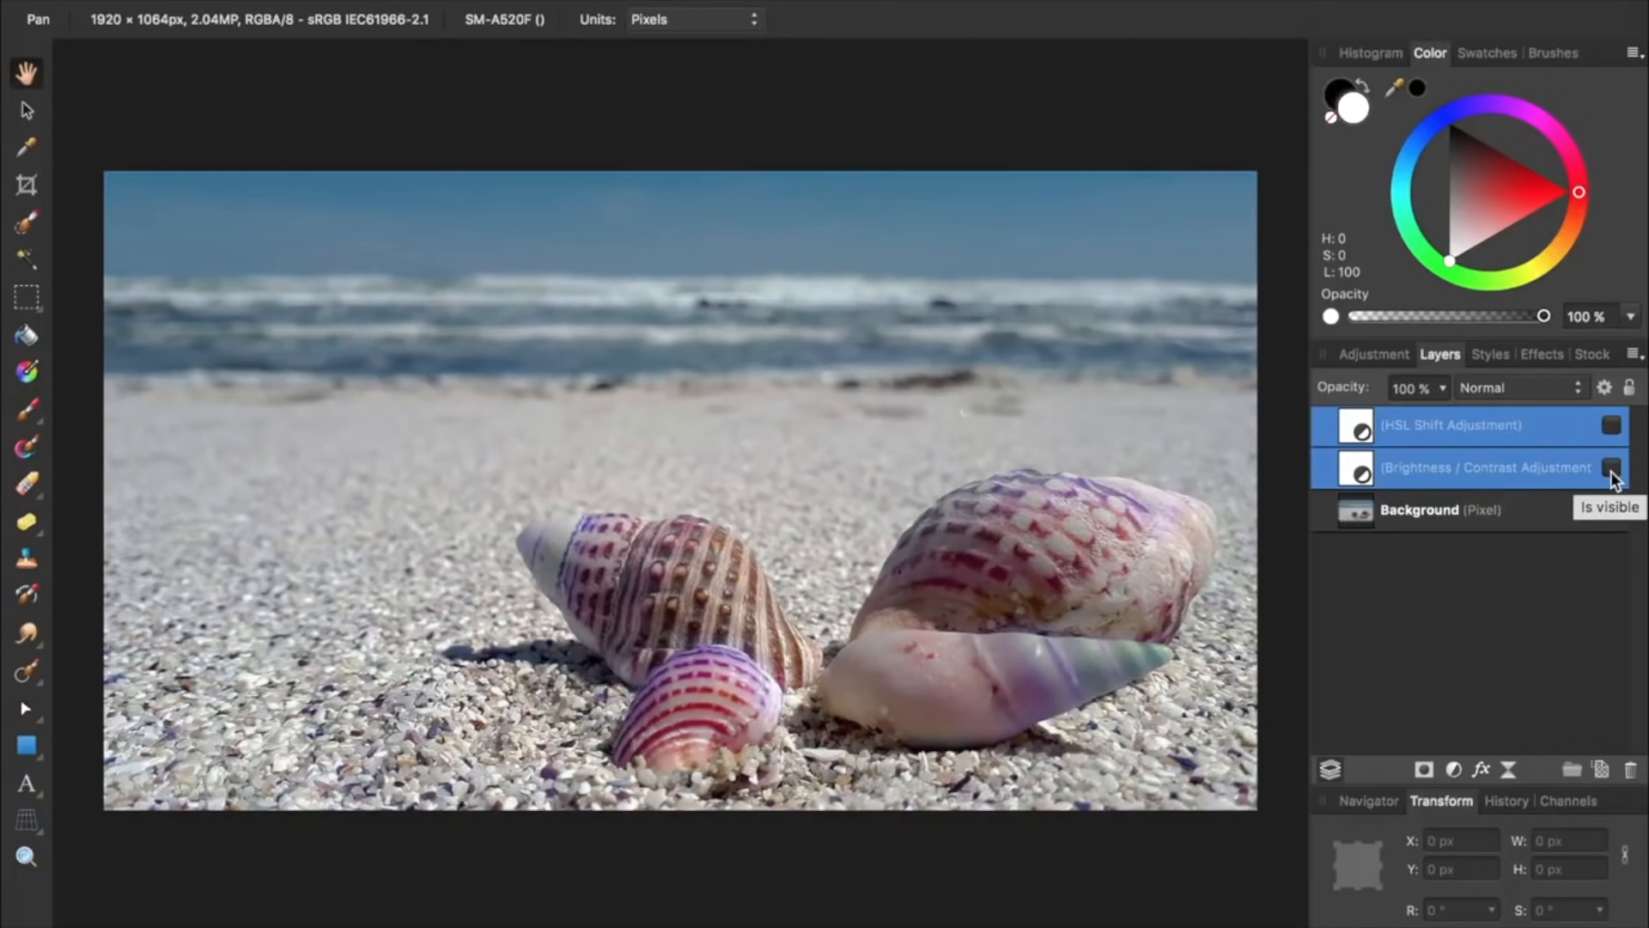
left_click(1612, 473)
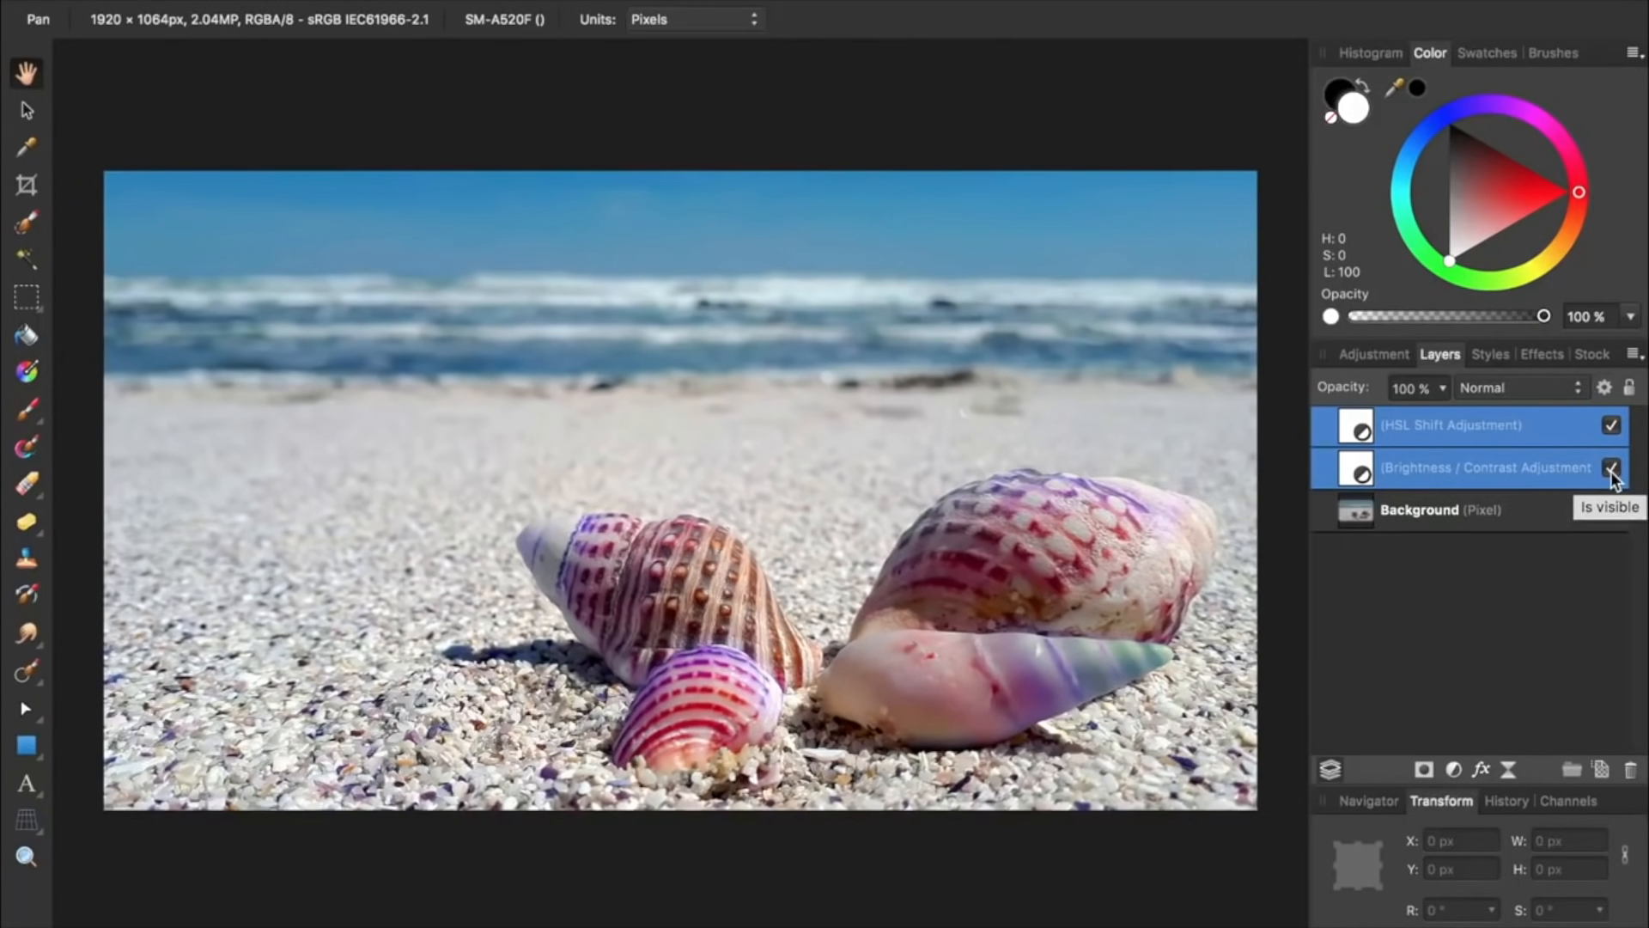
left_click(1453, 769)
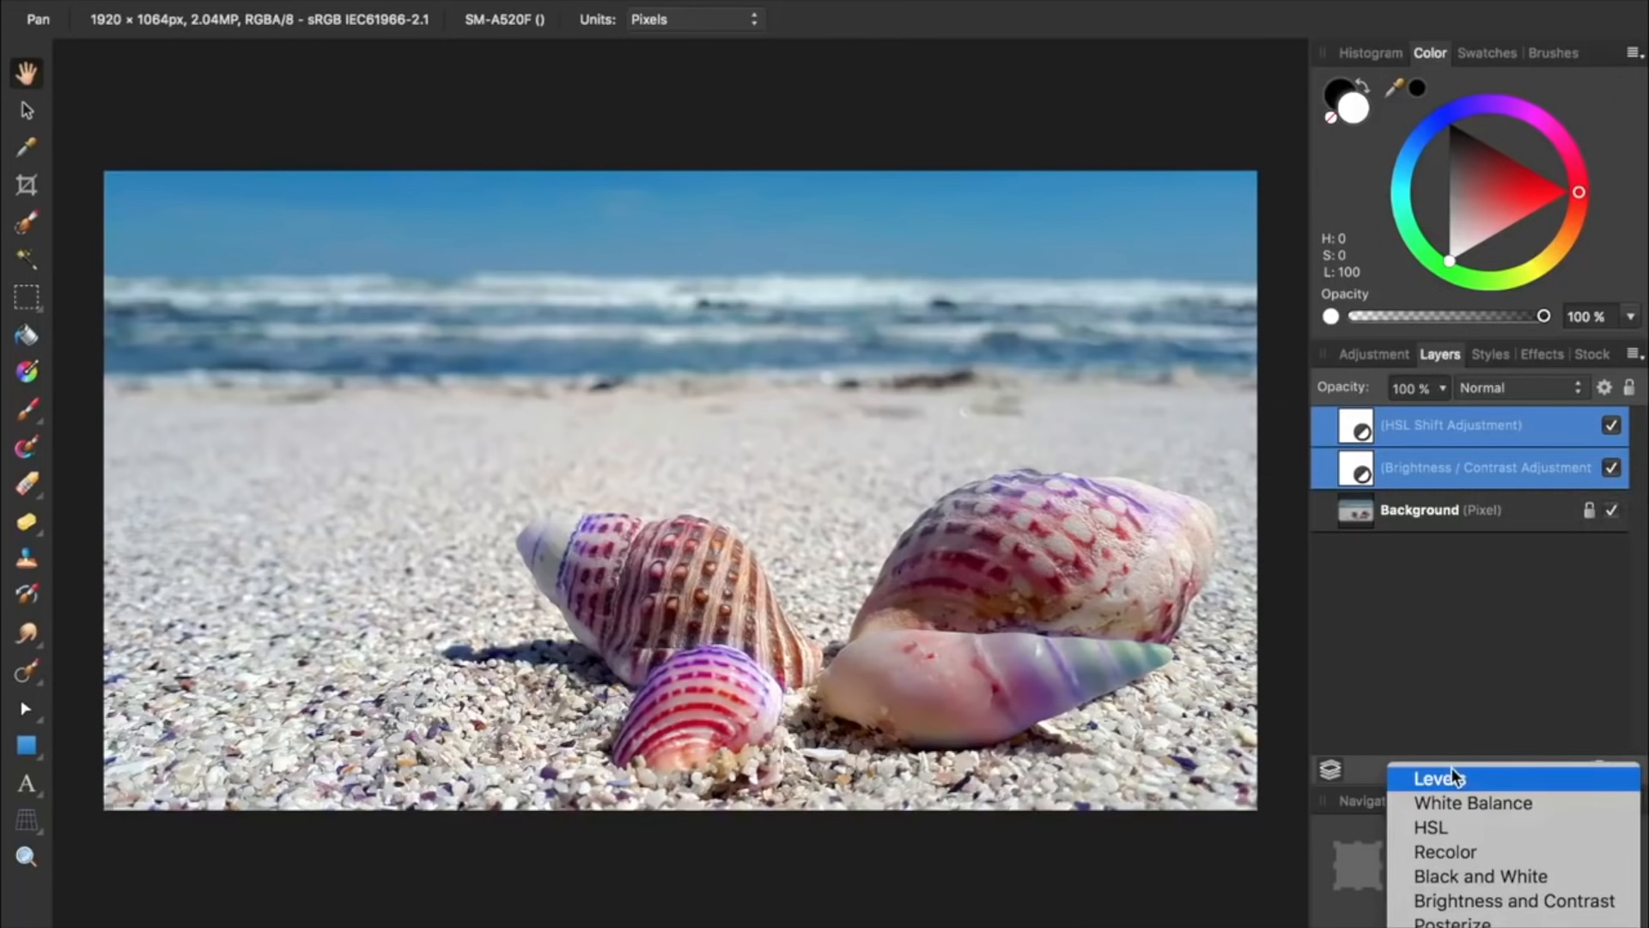
scroll(1453, 837, "down", 5)
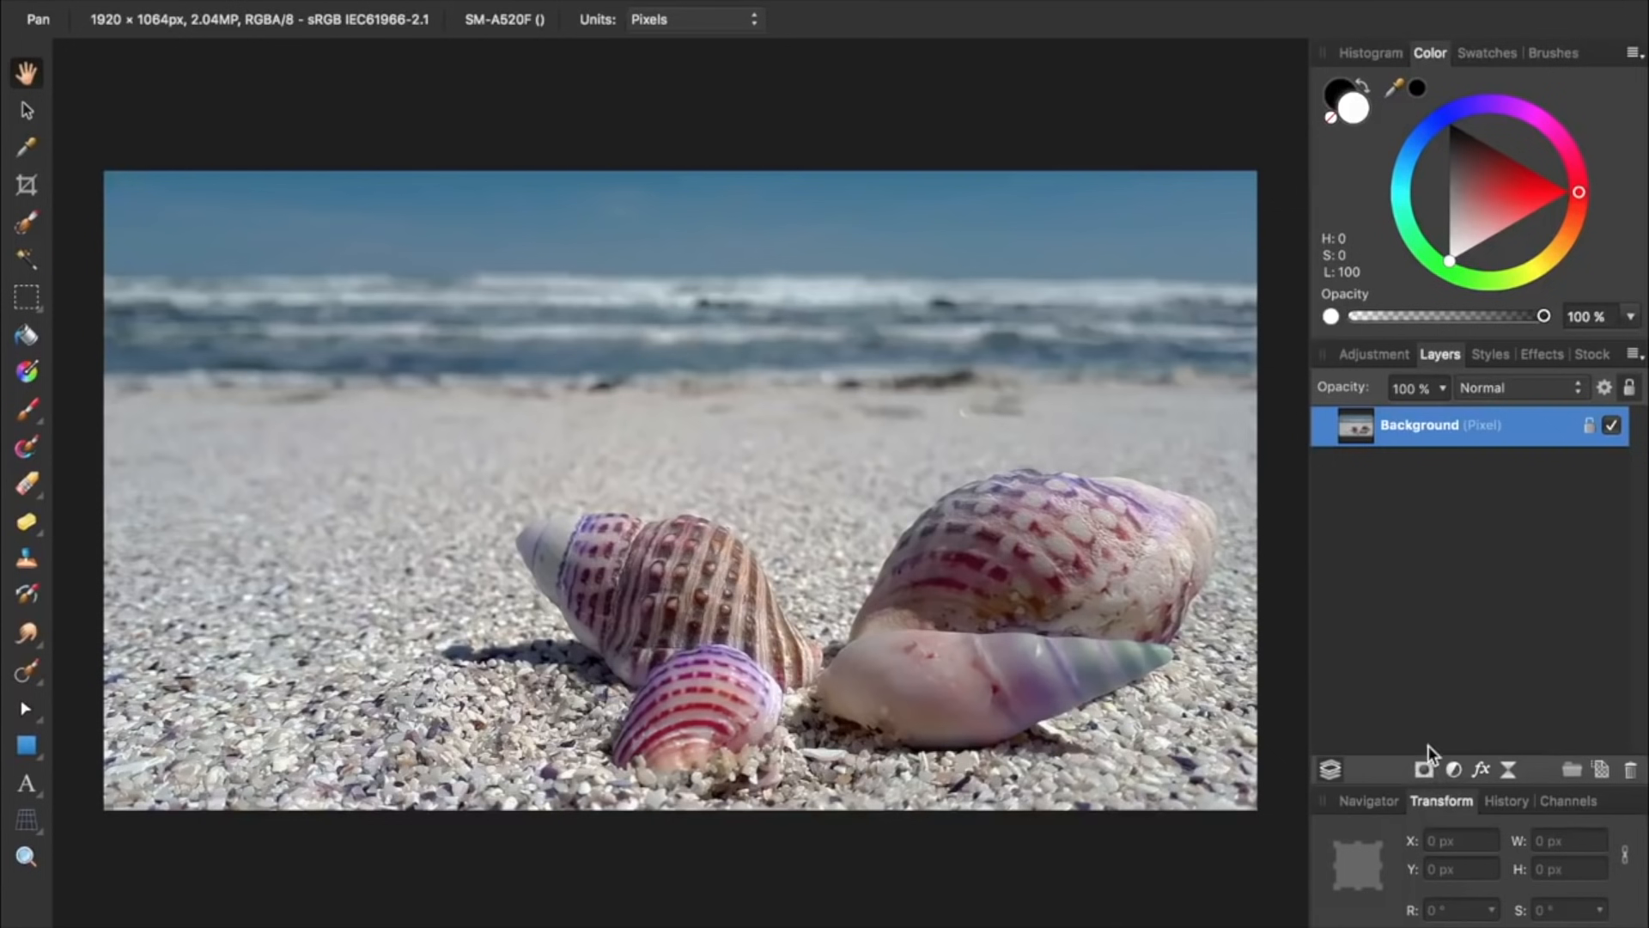
Add a mask to the Background layer and paint a winding black stroke on it with a 64 px brush across the sky, sand and shells
left_click(1424, 770)
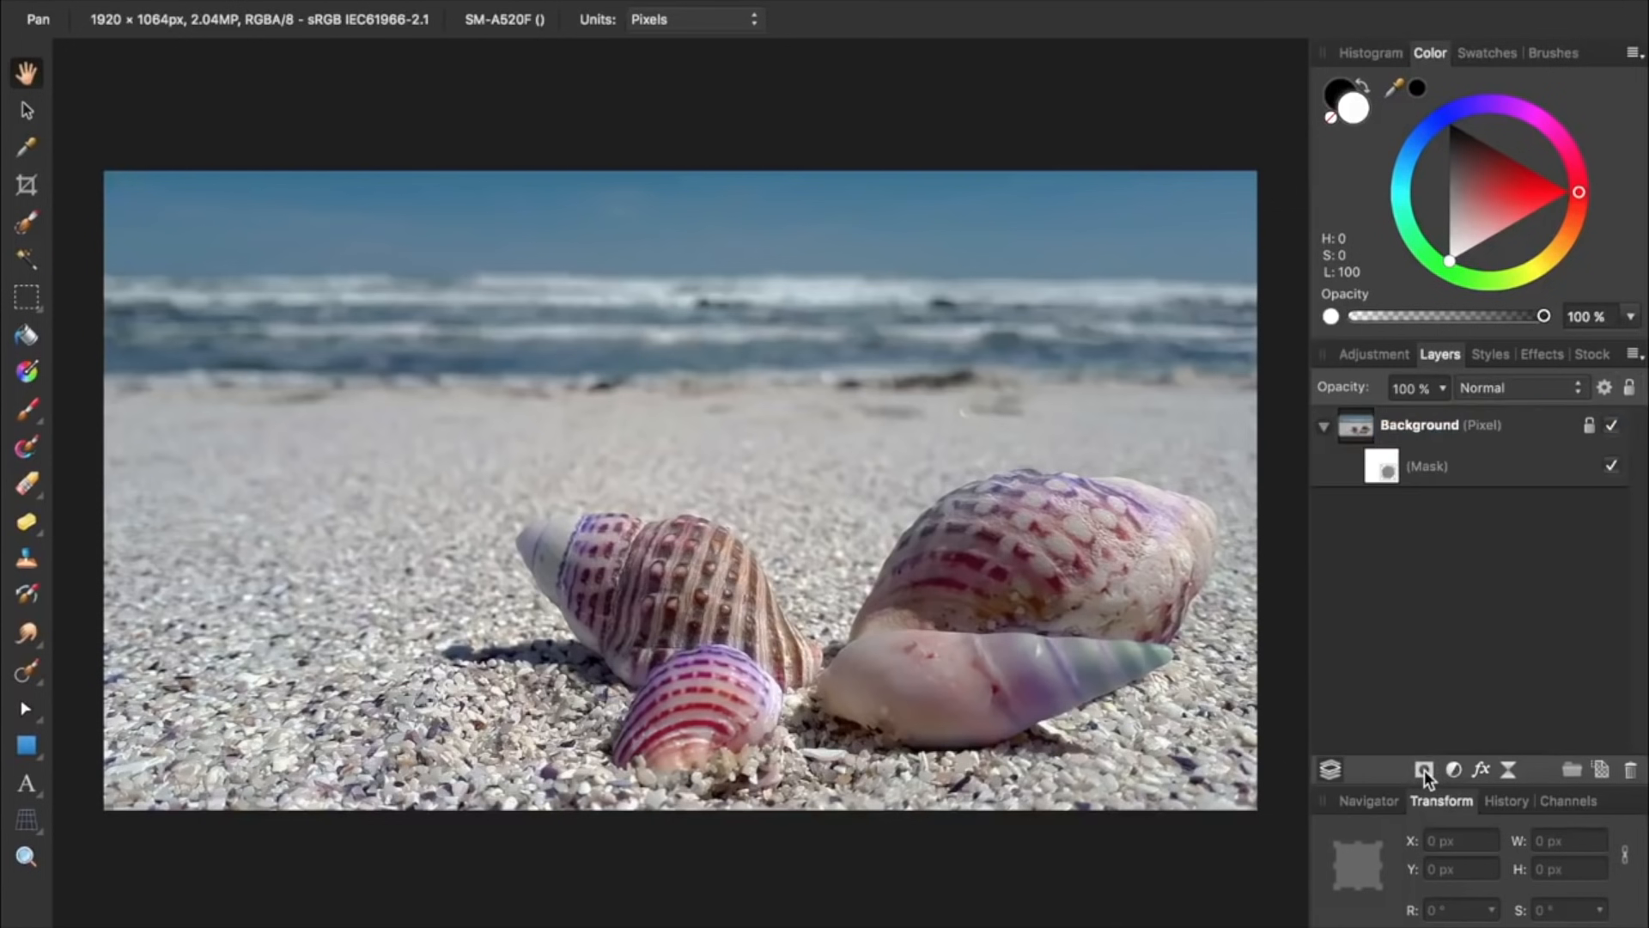
left_click(1382, 469)
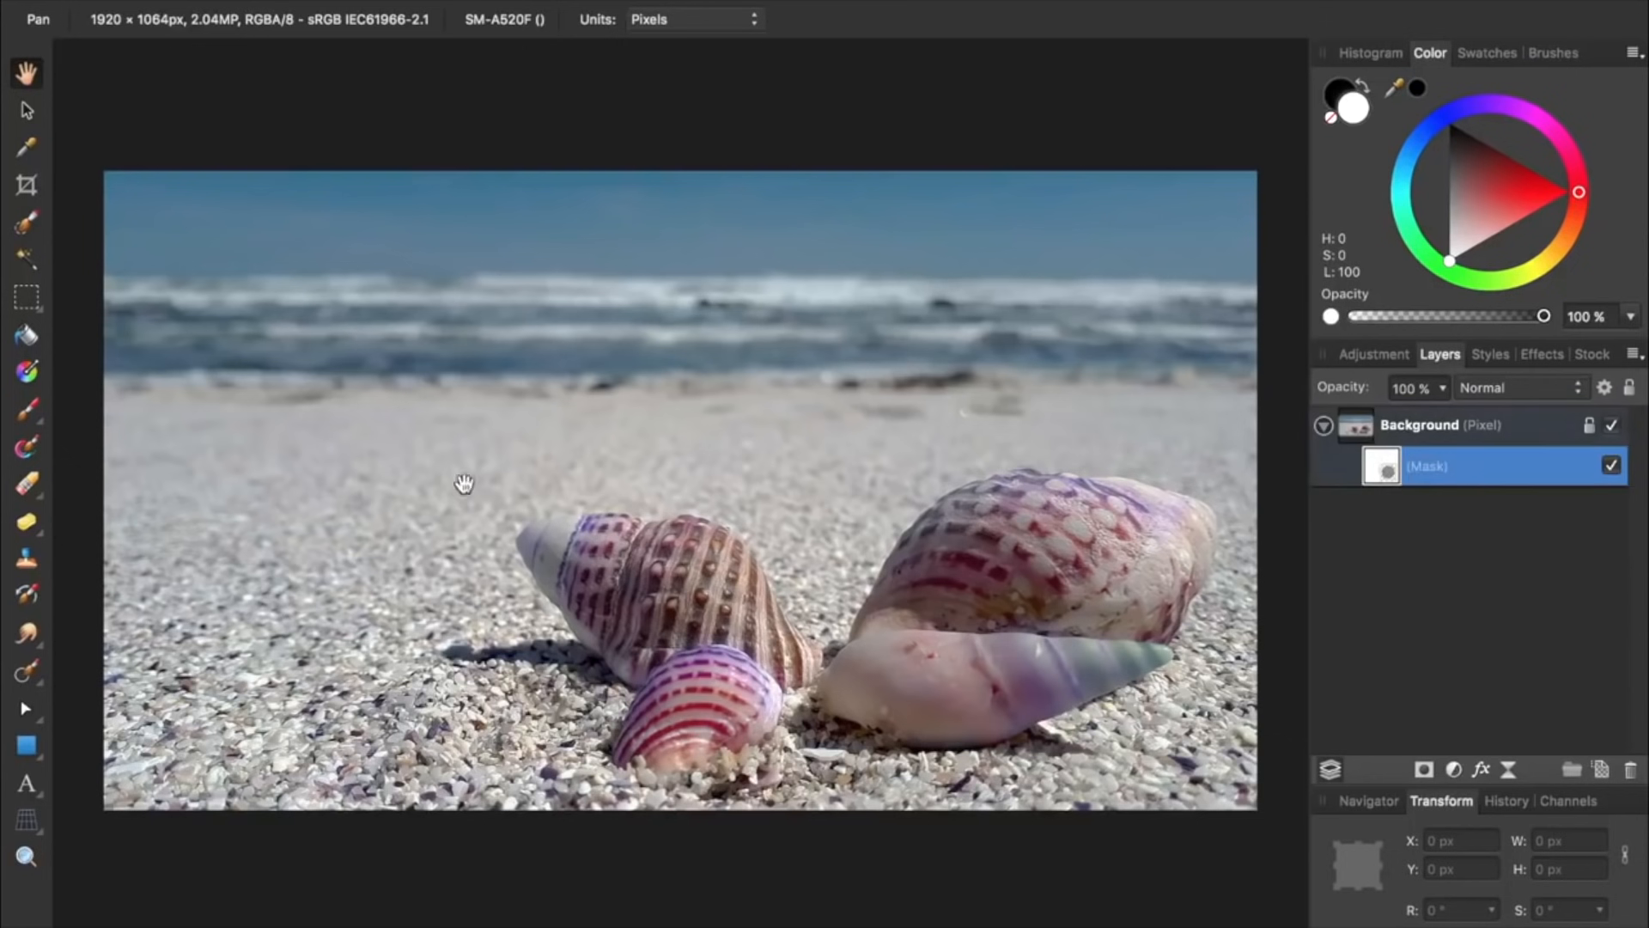
left_click(29, 410)
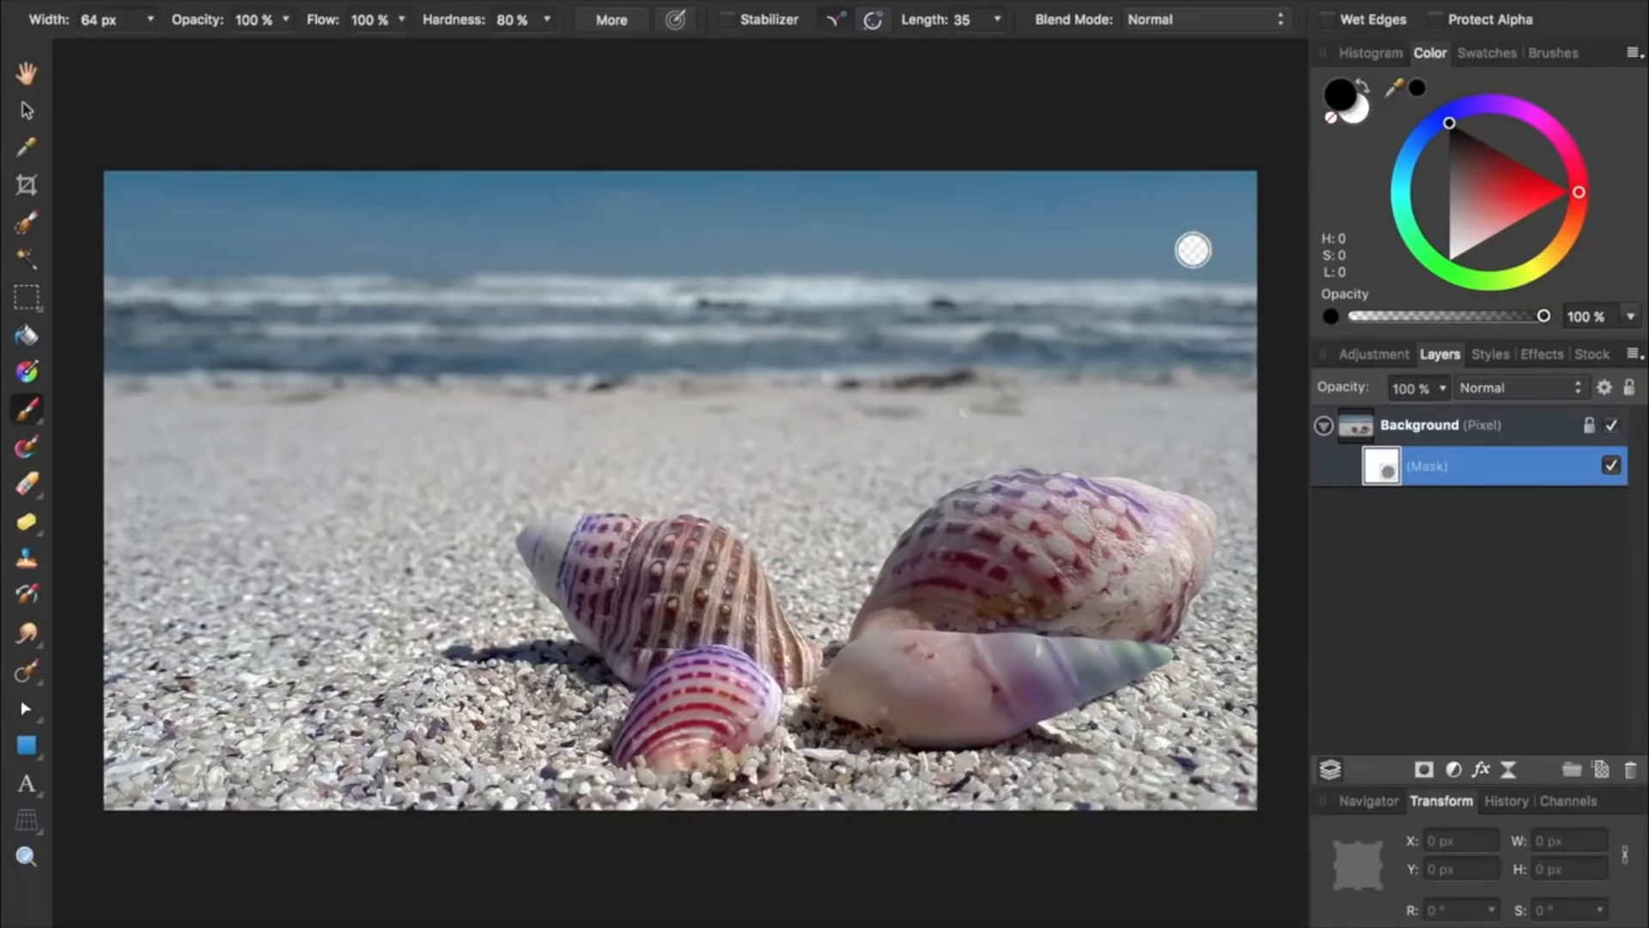
mouse_move(1192, 250)
left_mouse_down()
mouse_move(1148, 247)
mouse_move(1084, 366)
mouse_move(908, 523)
mouse_move(617, 415)
left_mouse_up()
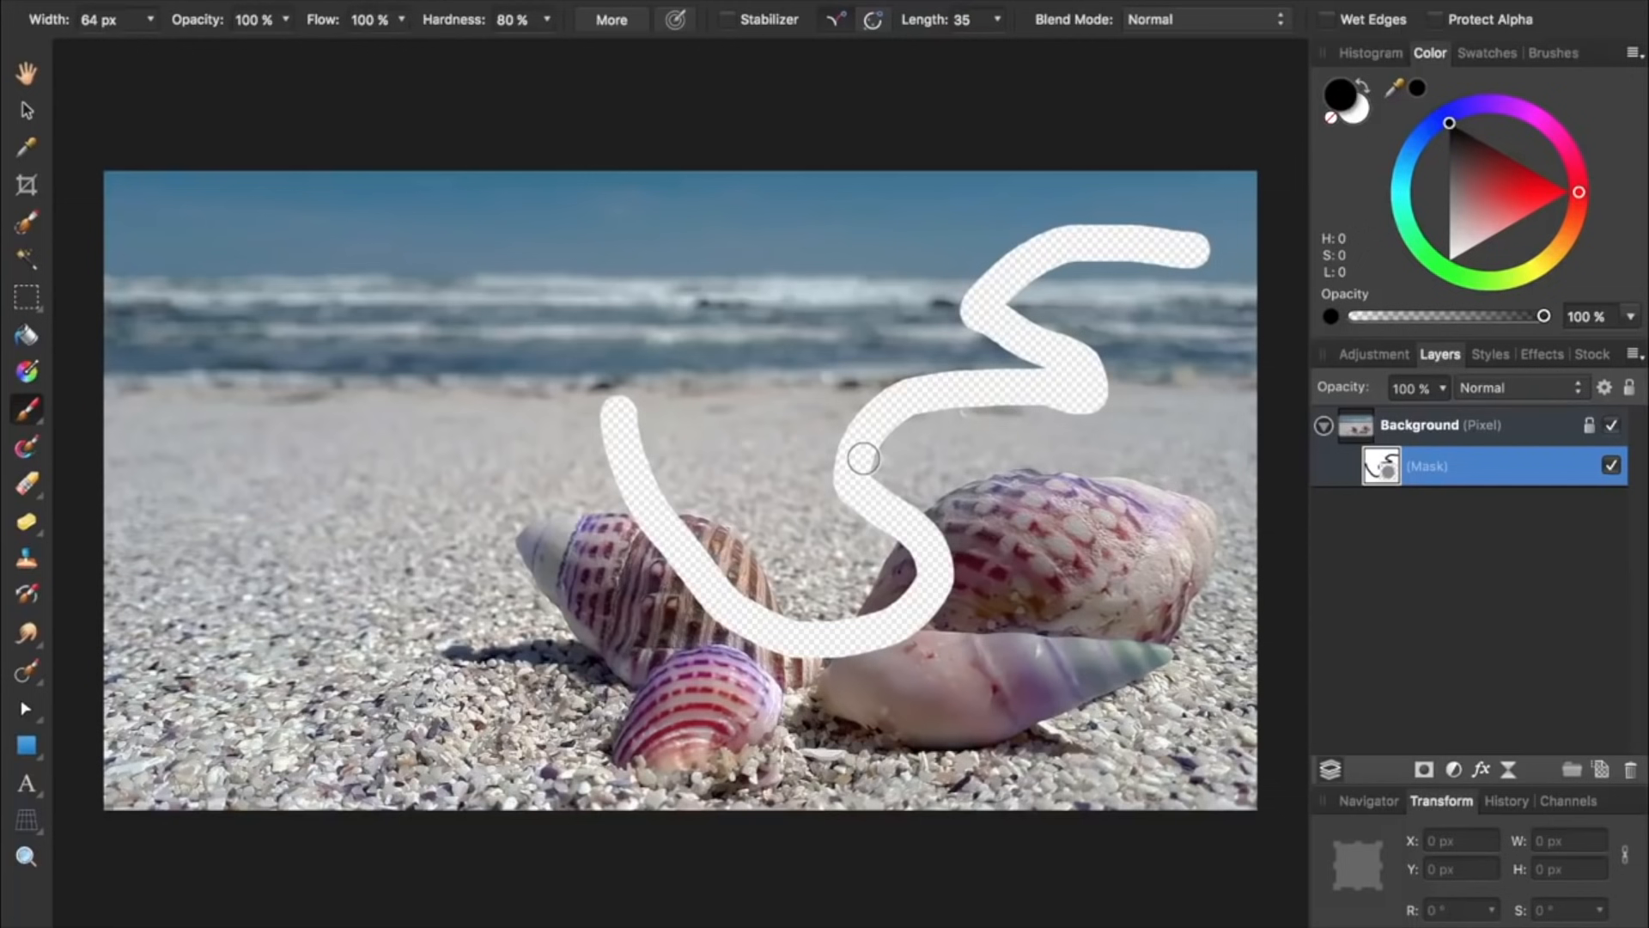
Paint white on the mask to restore parts of the hidden stroke, and toggle the mask's visibility to compare
left_click(1365, 86)
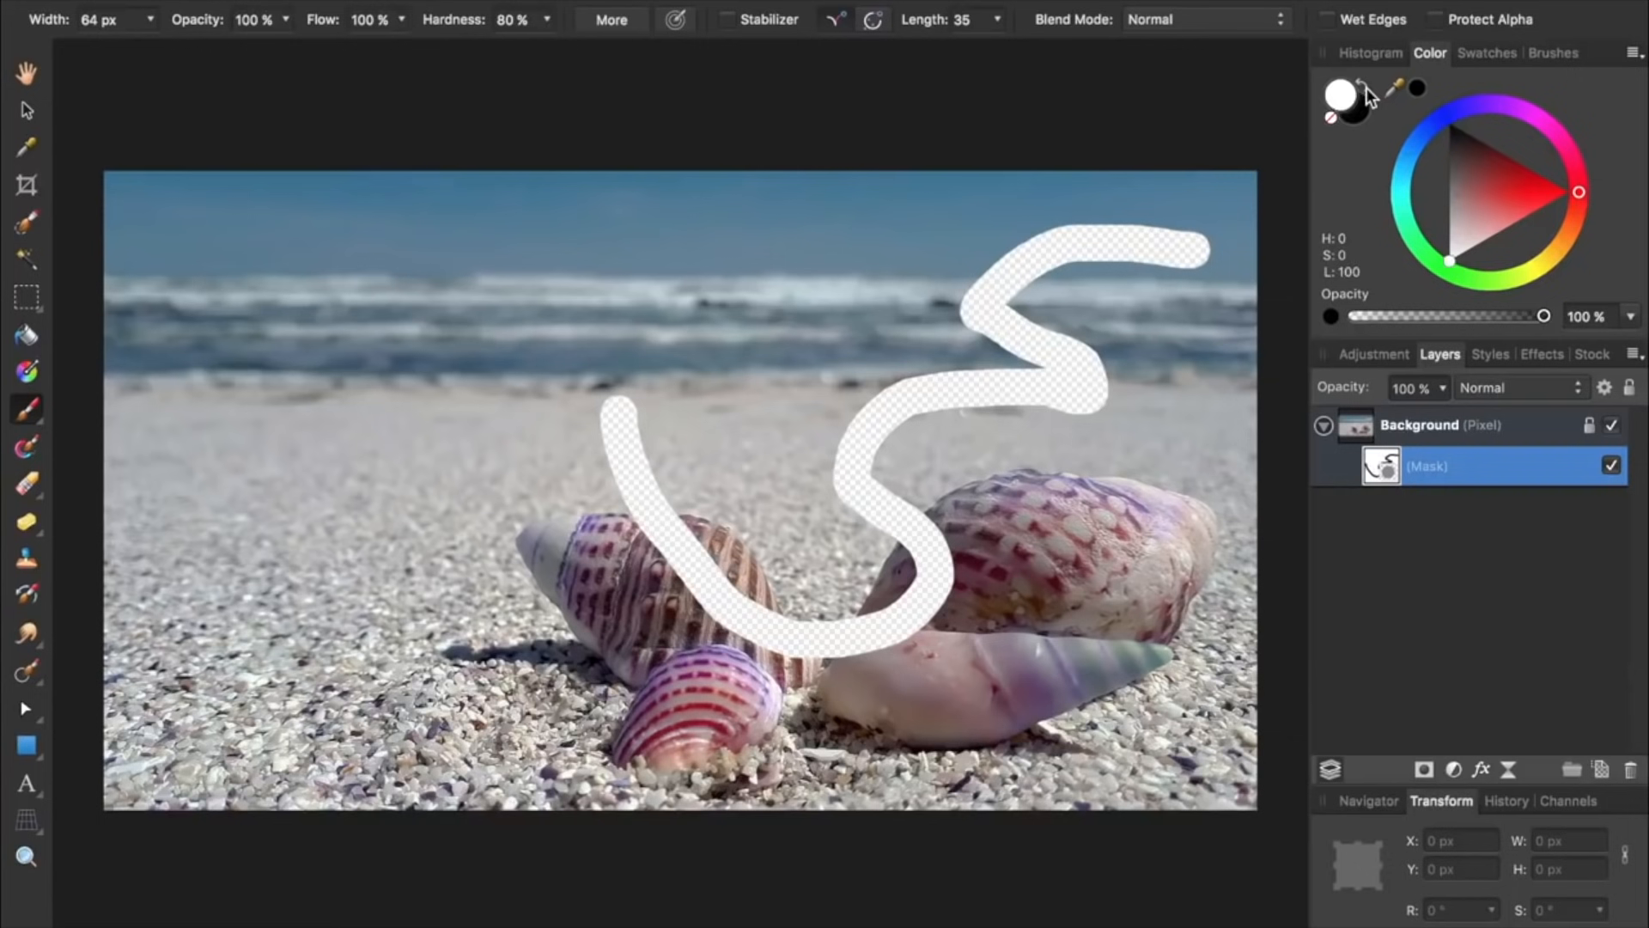
mouse_move(1204, 173)
left_mouse_down()
mouse_move(1034, 226)
mouse_move(868, 355)
mouse_move(766, 617)
mouse_move(650, 599)
mouse_move(738, 611)
mouse_move(659, 559)
left_mouse_up()
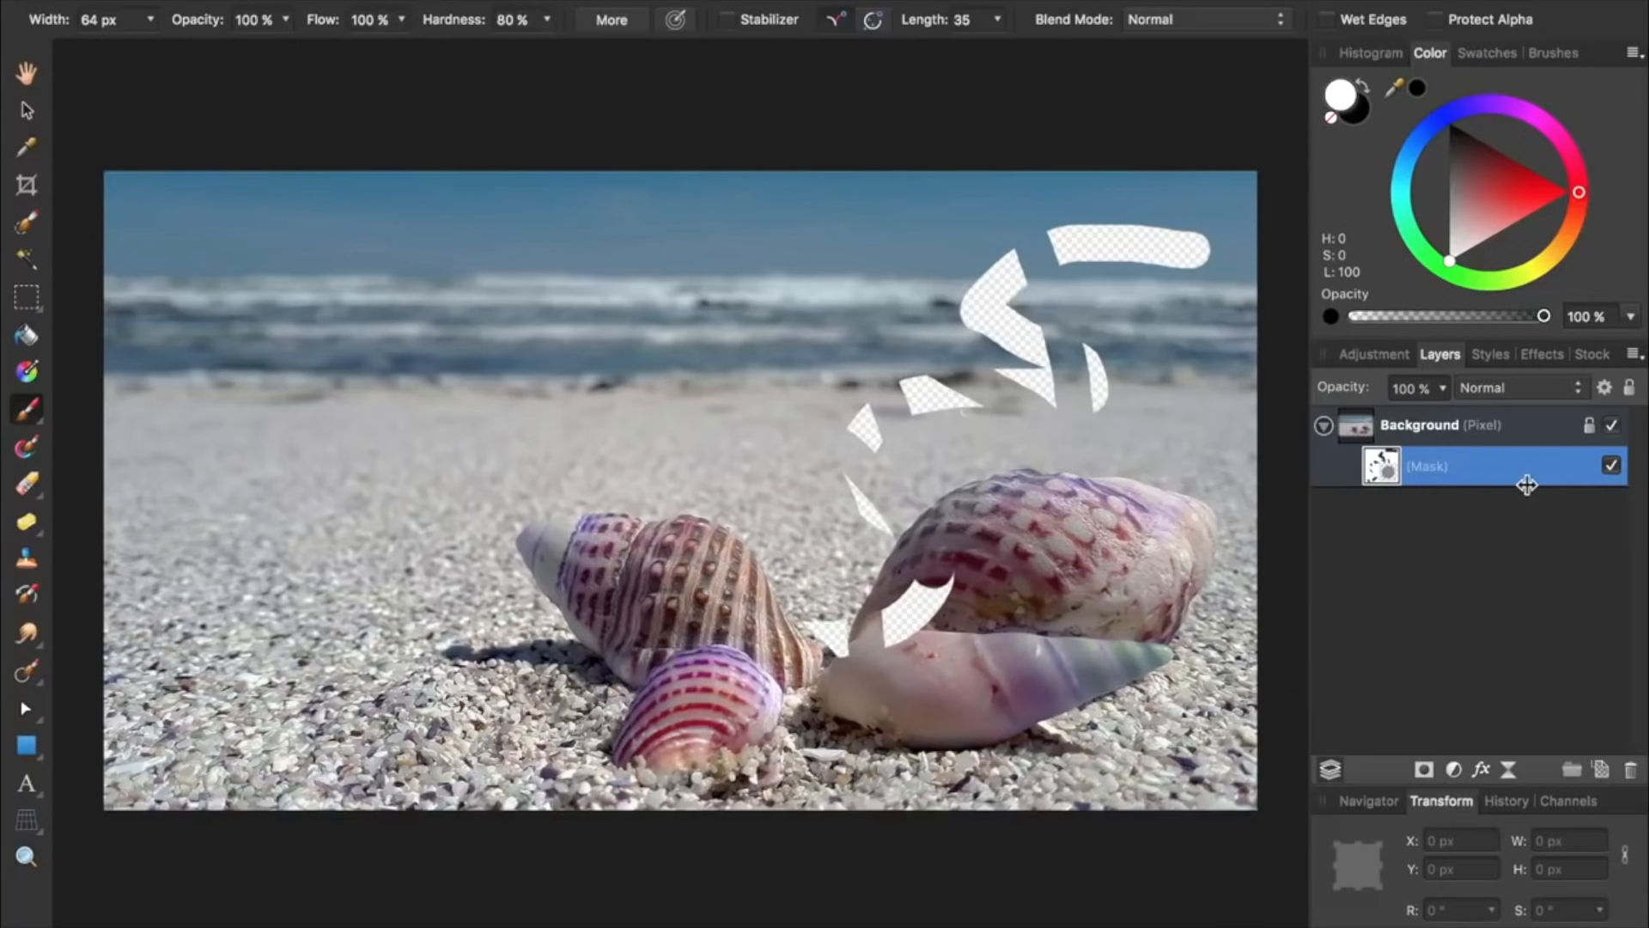
left_click(1612, 467)
left_click(1612, 467)
Delete the mask from the Background layer and add a Black and White adjustment layer with its default settings
left_click(1631, 772)
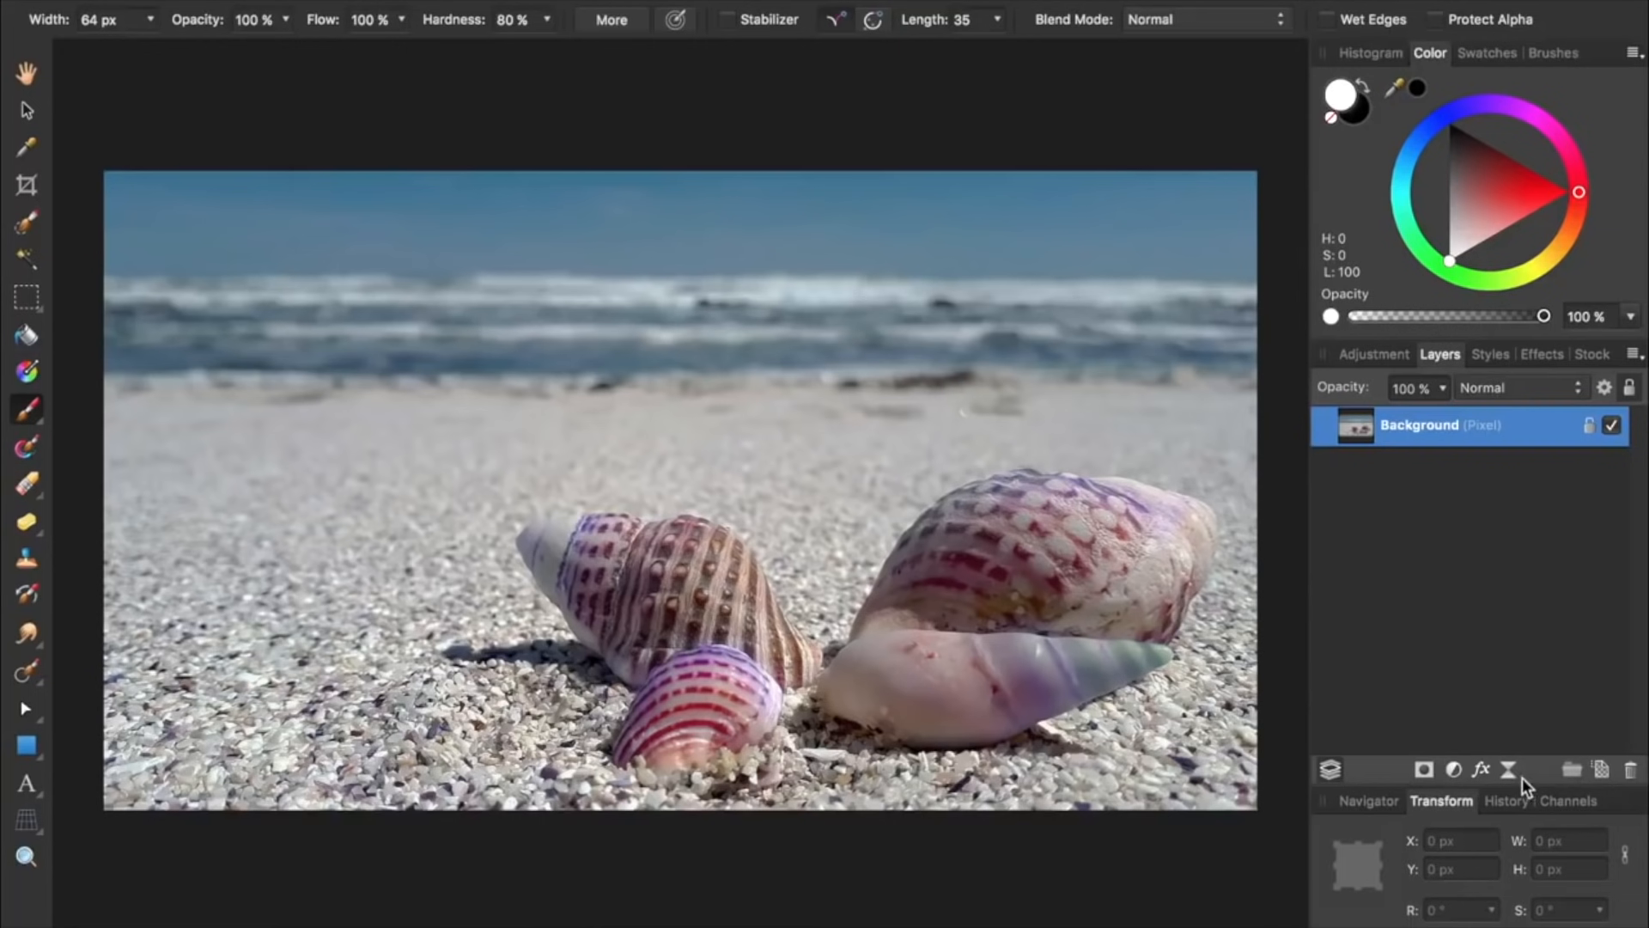
left_click(1454, 769)
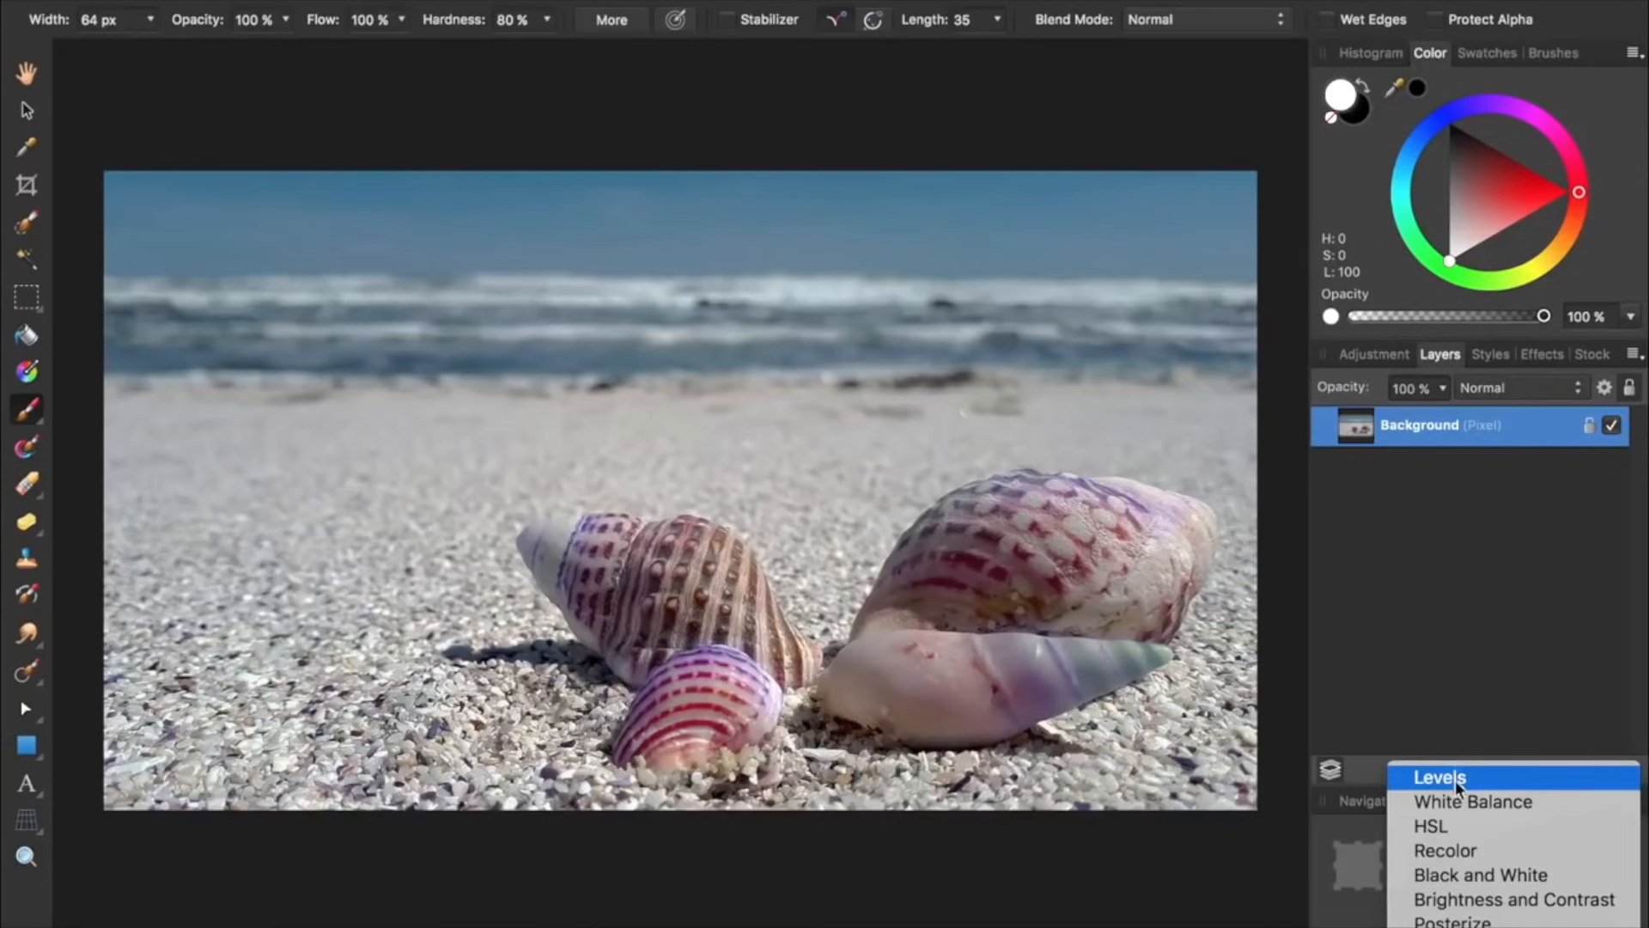
left_click(1451, 874)
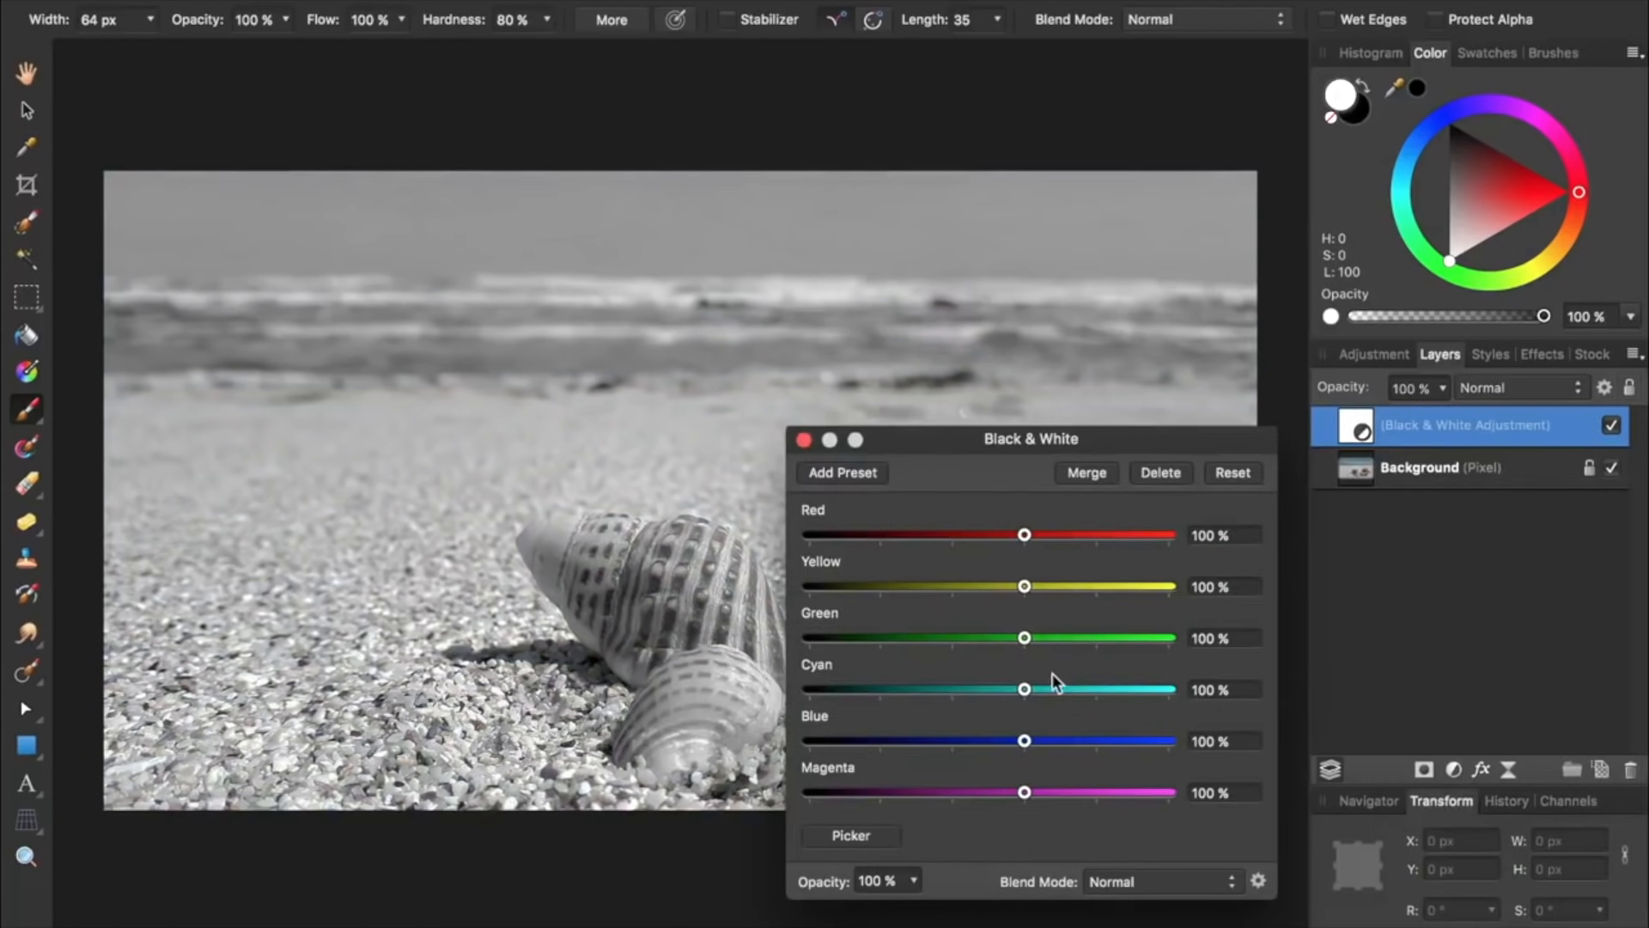
left_click(805, 440)
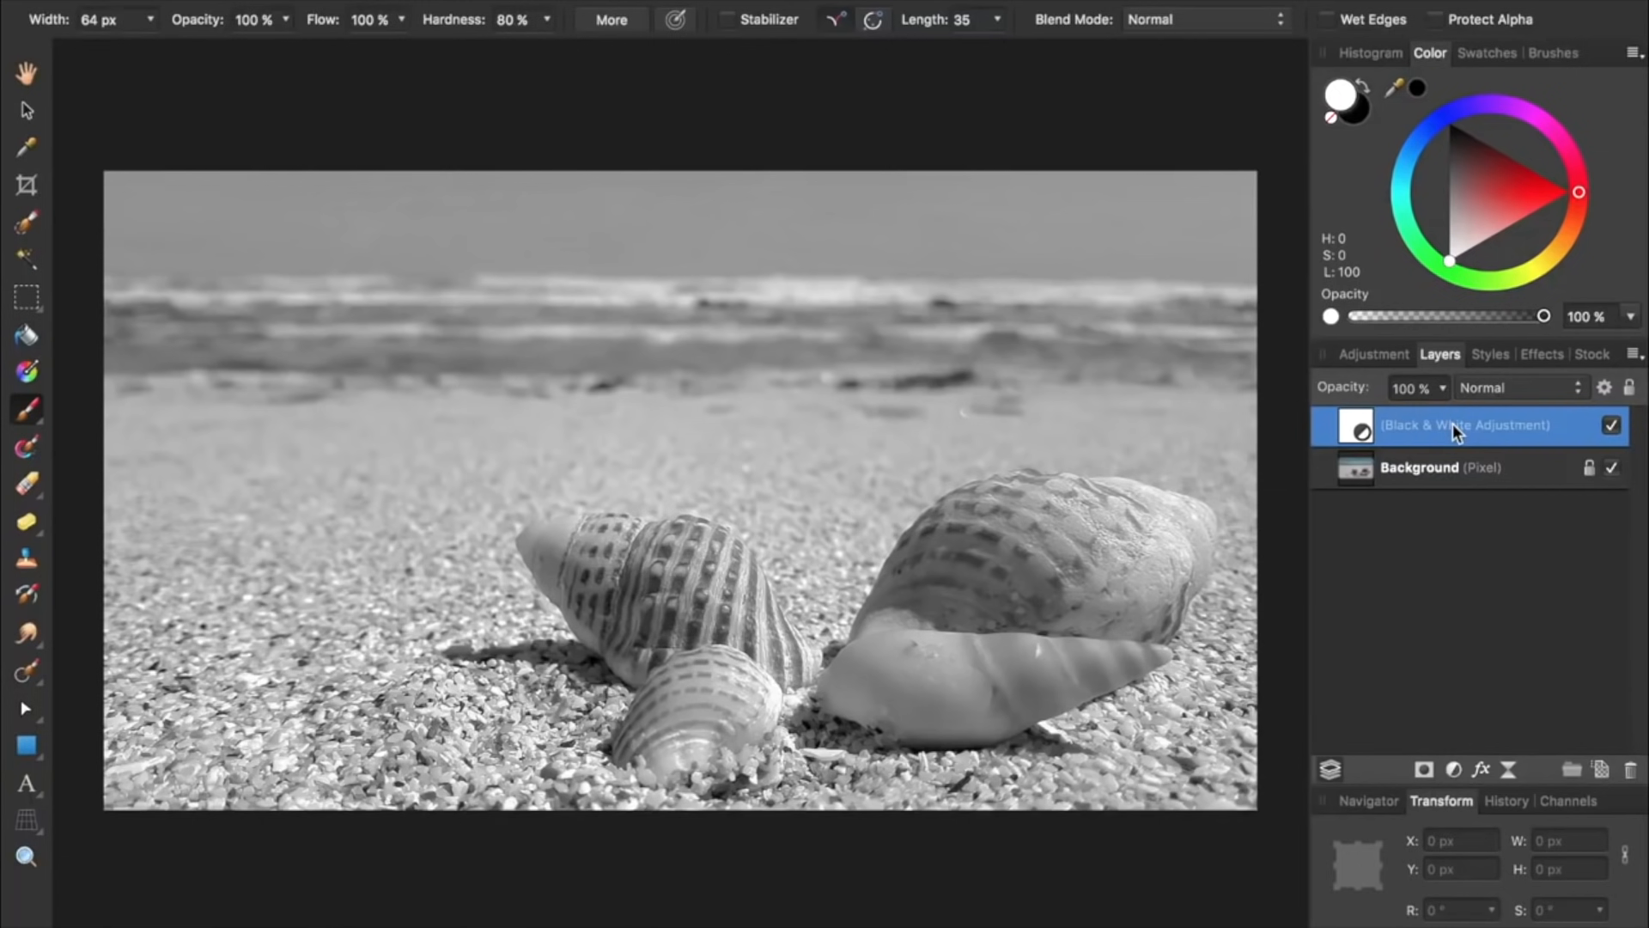
Paint black on the Black & White adjustment over the large shell on the right to restore its colors, including its edges
left_click(1365, 87)
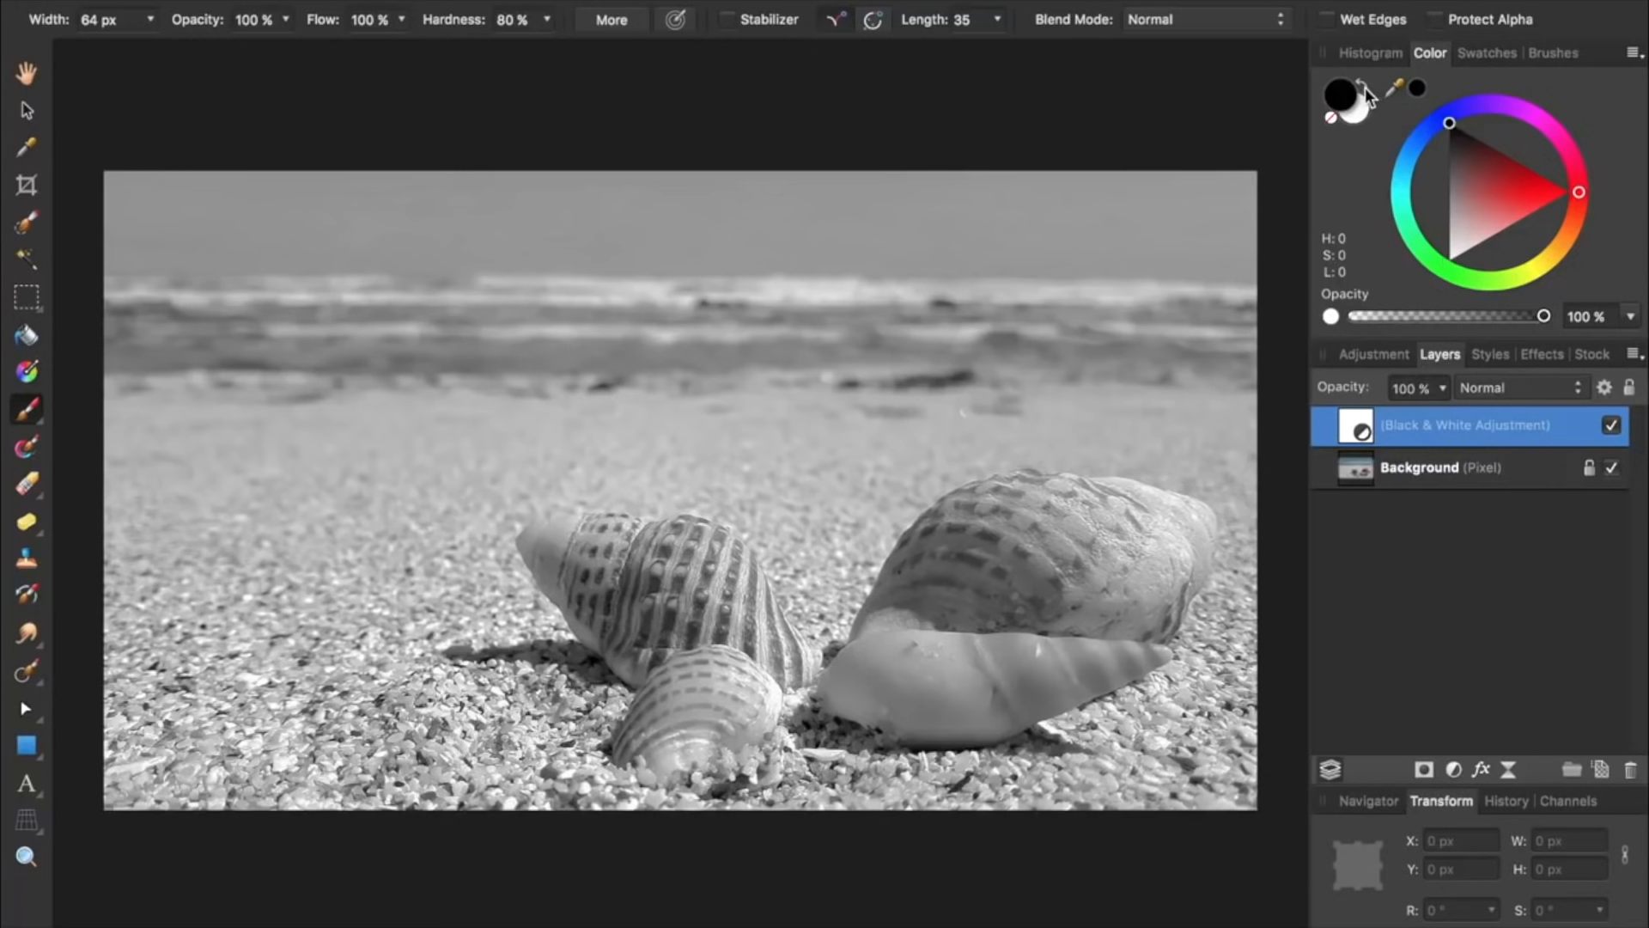
mouse_move(945, 618)
left_mouse_down()
mouse_move(983, 666)
mouse_move(869, 678)
mouse_move(985, 511)
mouse_move(1192, 577)
mouse_move(1193, 602)
left_mouse_up()
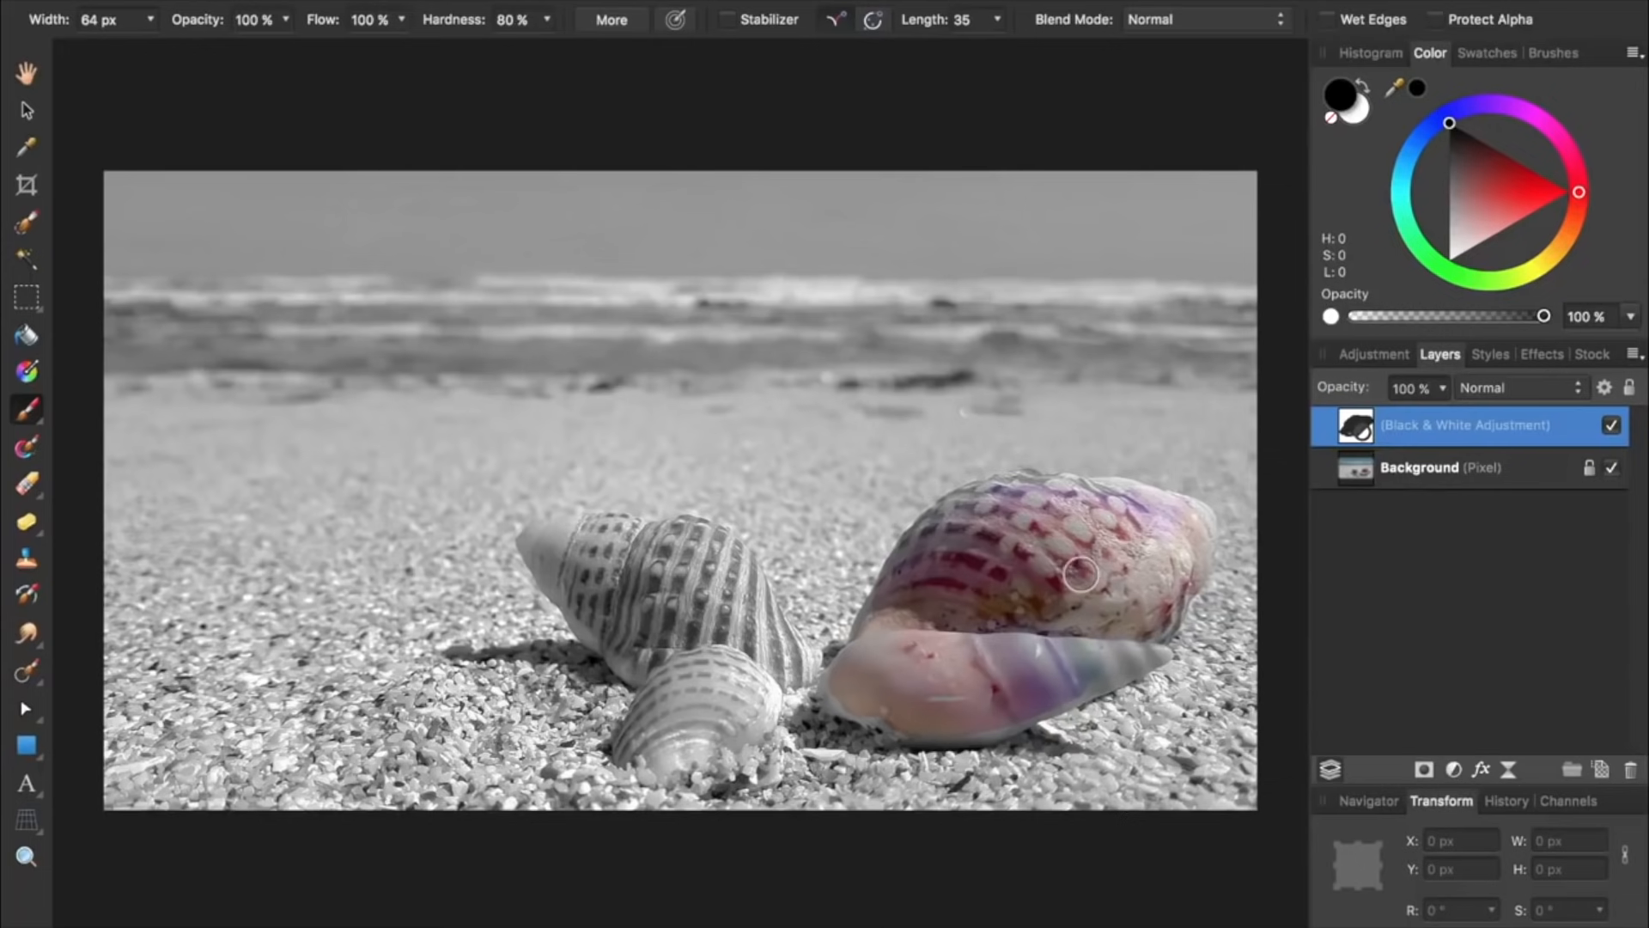
scroll(1081, 574, "up", 5)
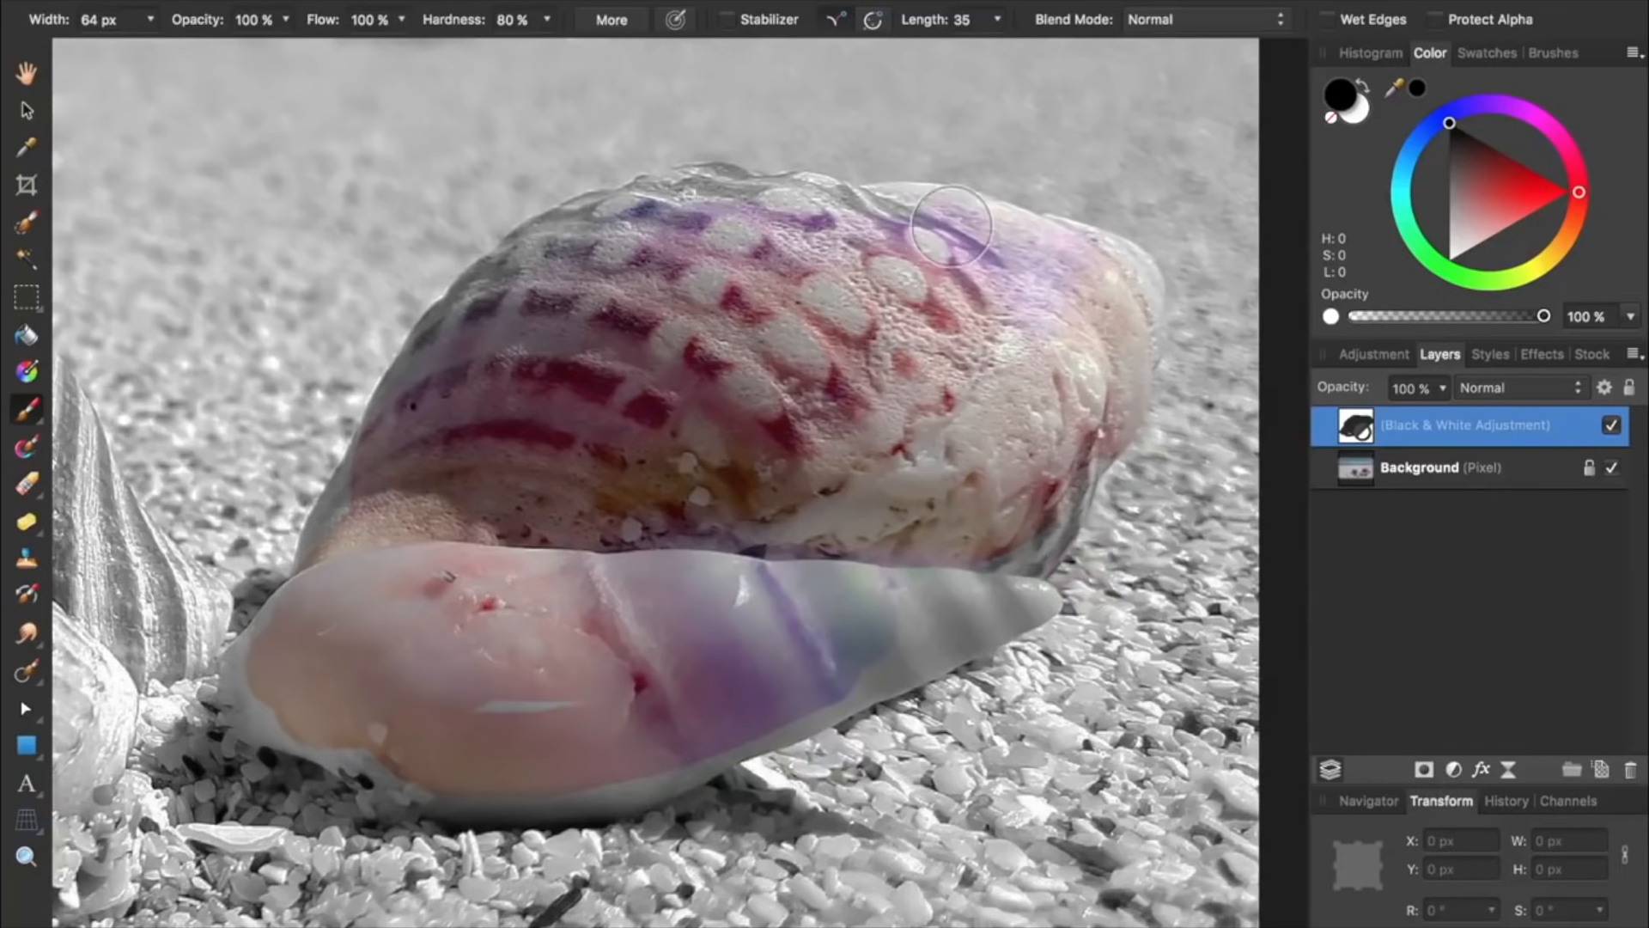
left_click_drag(946, 233, 499, 291)
mouse_move(1109, 259)
left_mouse_down()
mouse_move(788, 696)
mouse_move(305, 623)
left_mouse_up()
mouse_move(737, 627)
left_mouse_down()
mouse_move(807, 772)
mouse_move(1113, 529)
left_mouse_up()
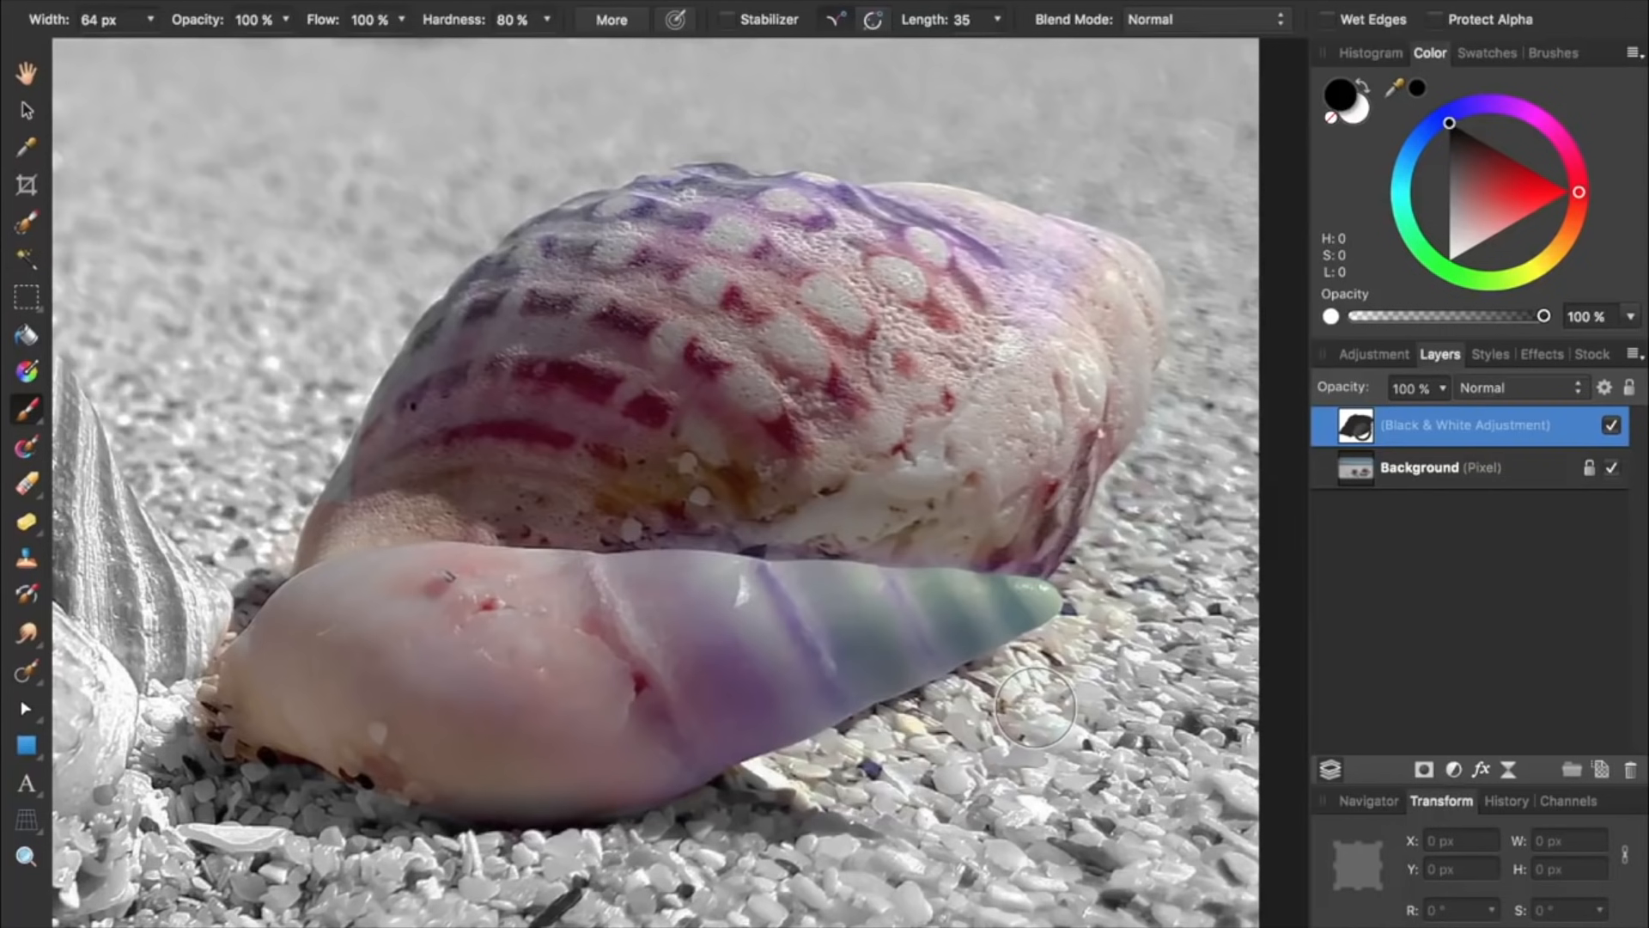
Paint white over the colored sand beside the large shell to make it gray again, and set the brush hardness to 0 %
left_click(1364, 86)
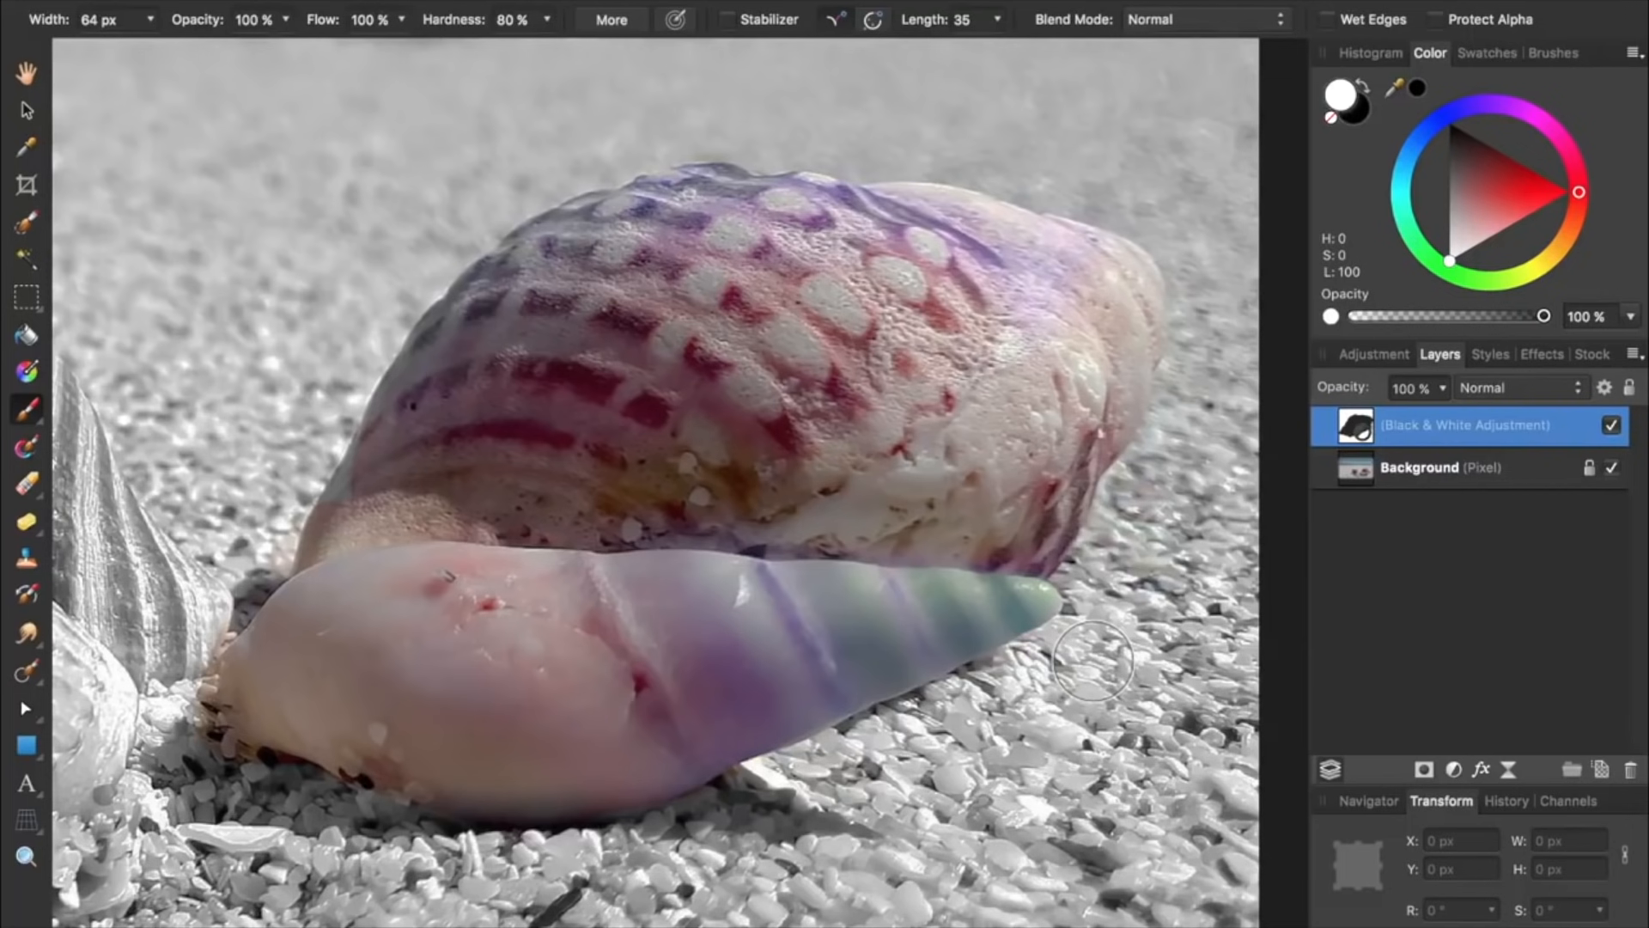
left_click(528, 20)
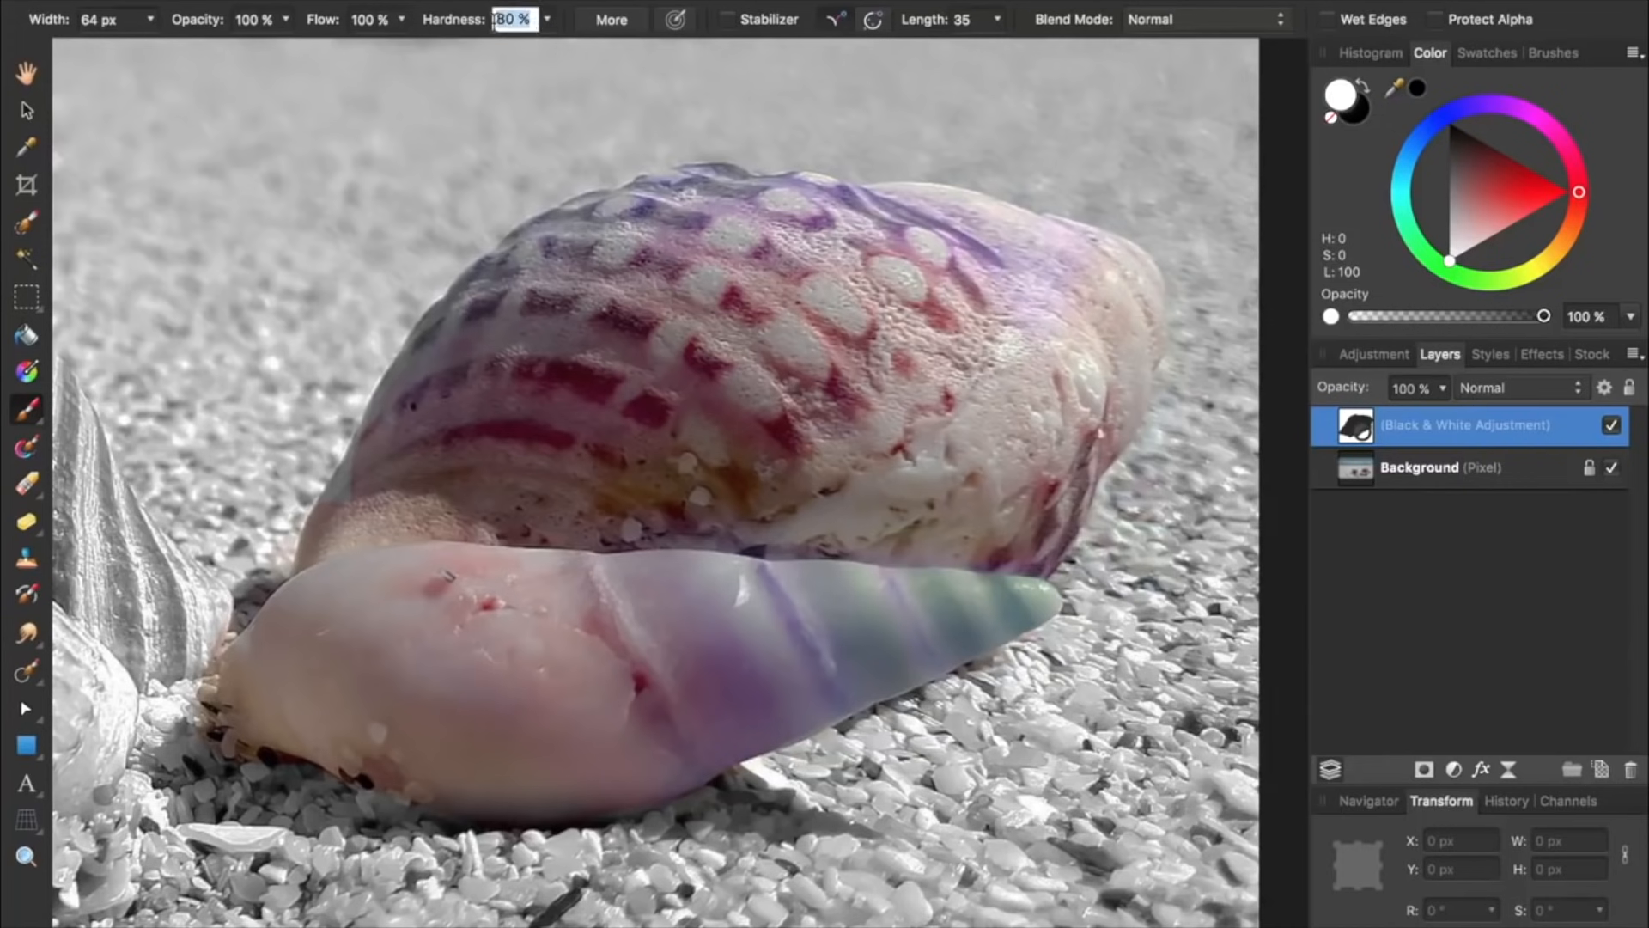
type("0")
key("Return")
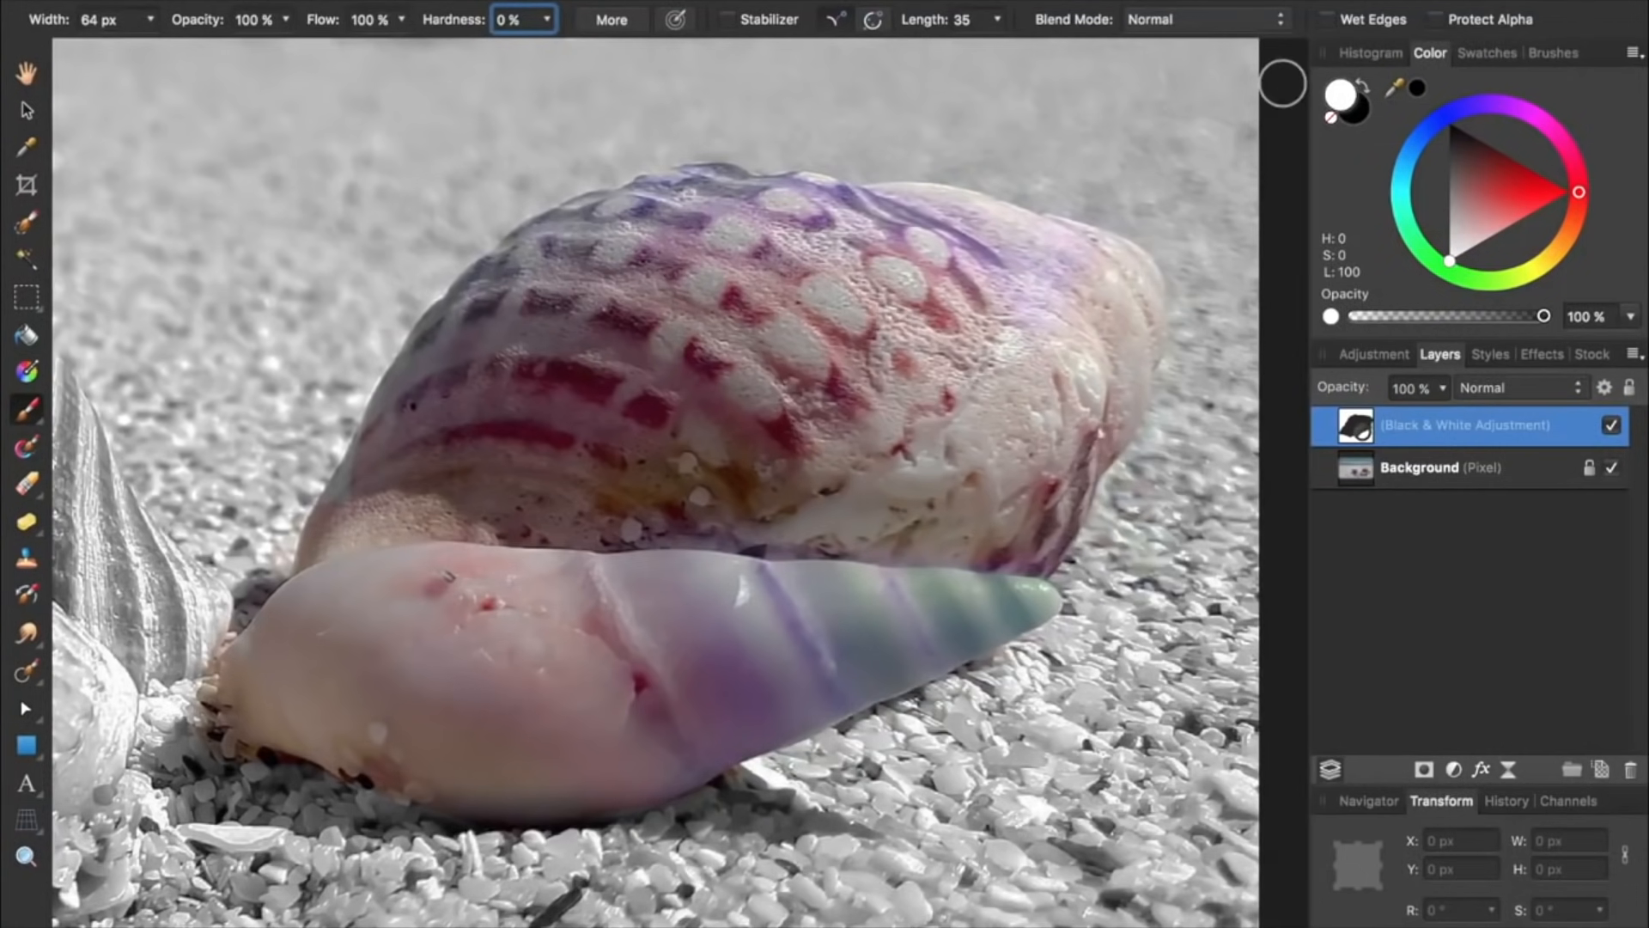
left_click(1339, 112)
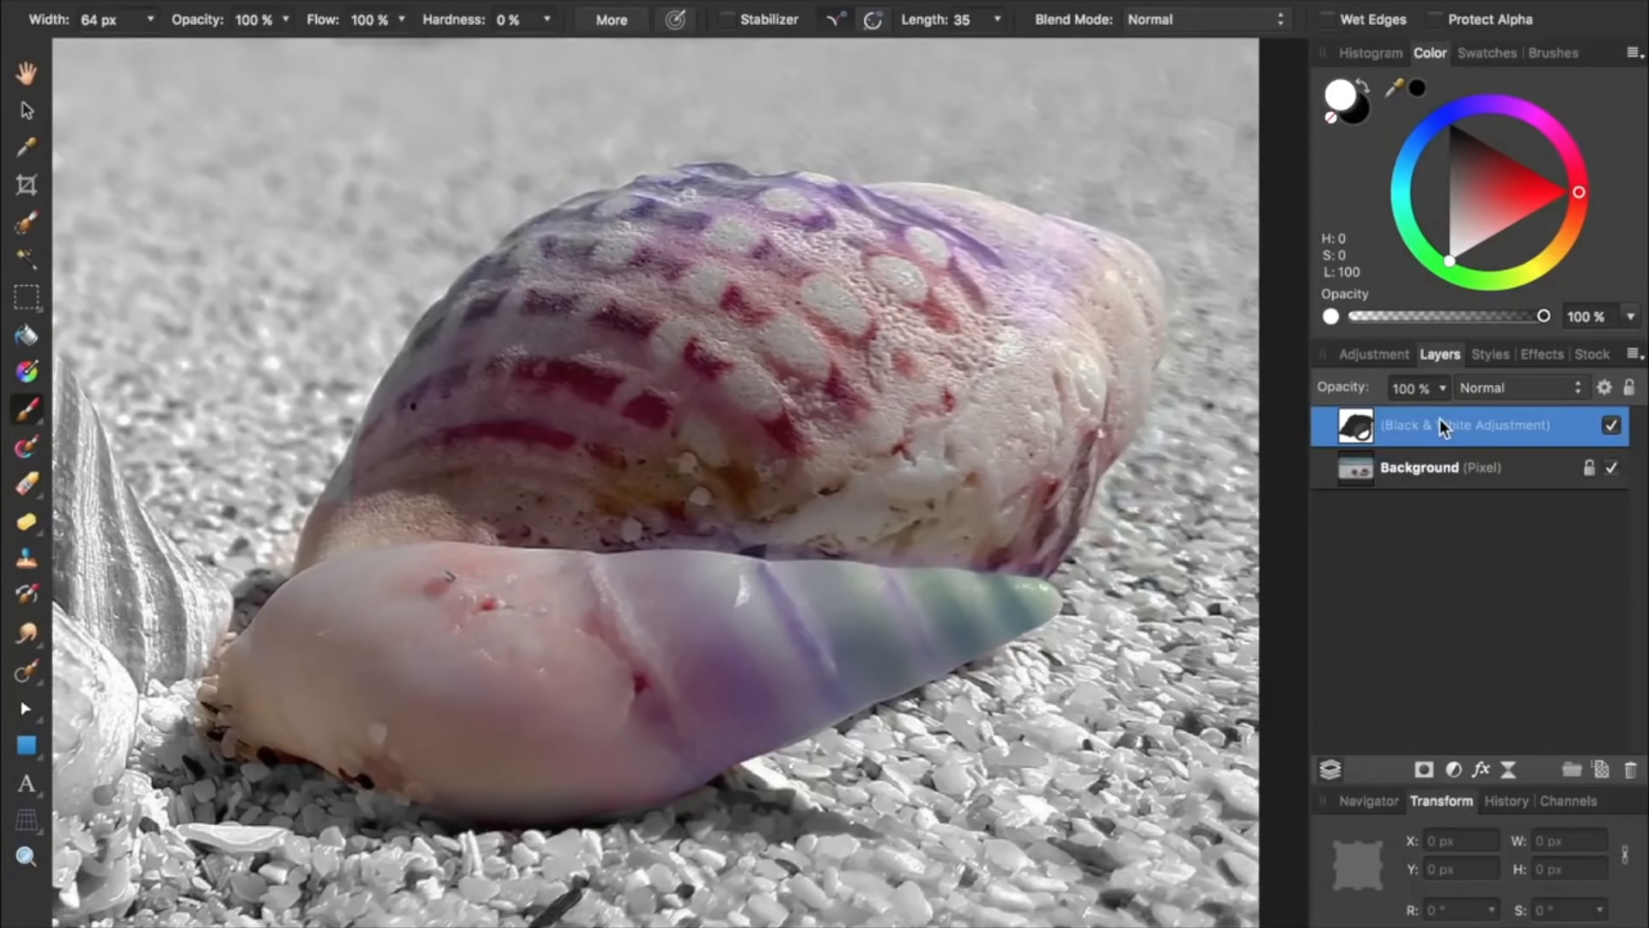
Add a mask to the Background layer and make that mask the active painting target
left_click(1435, 471)
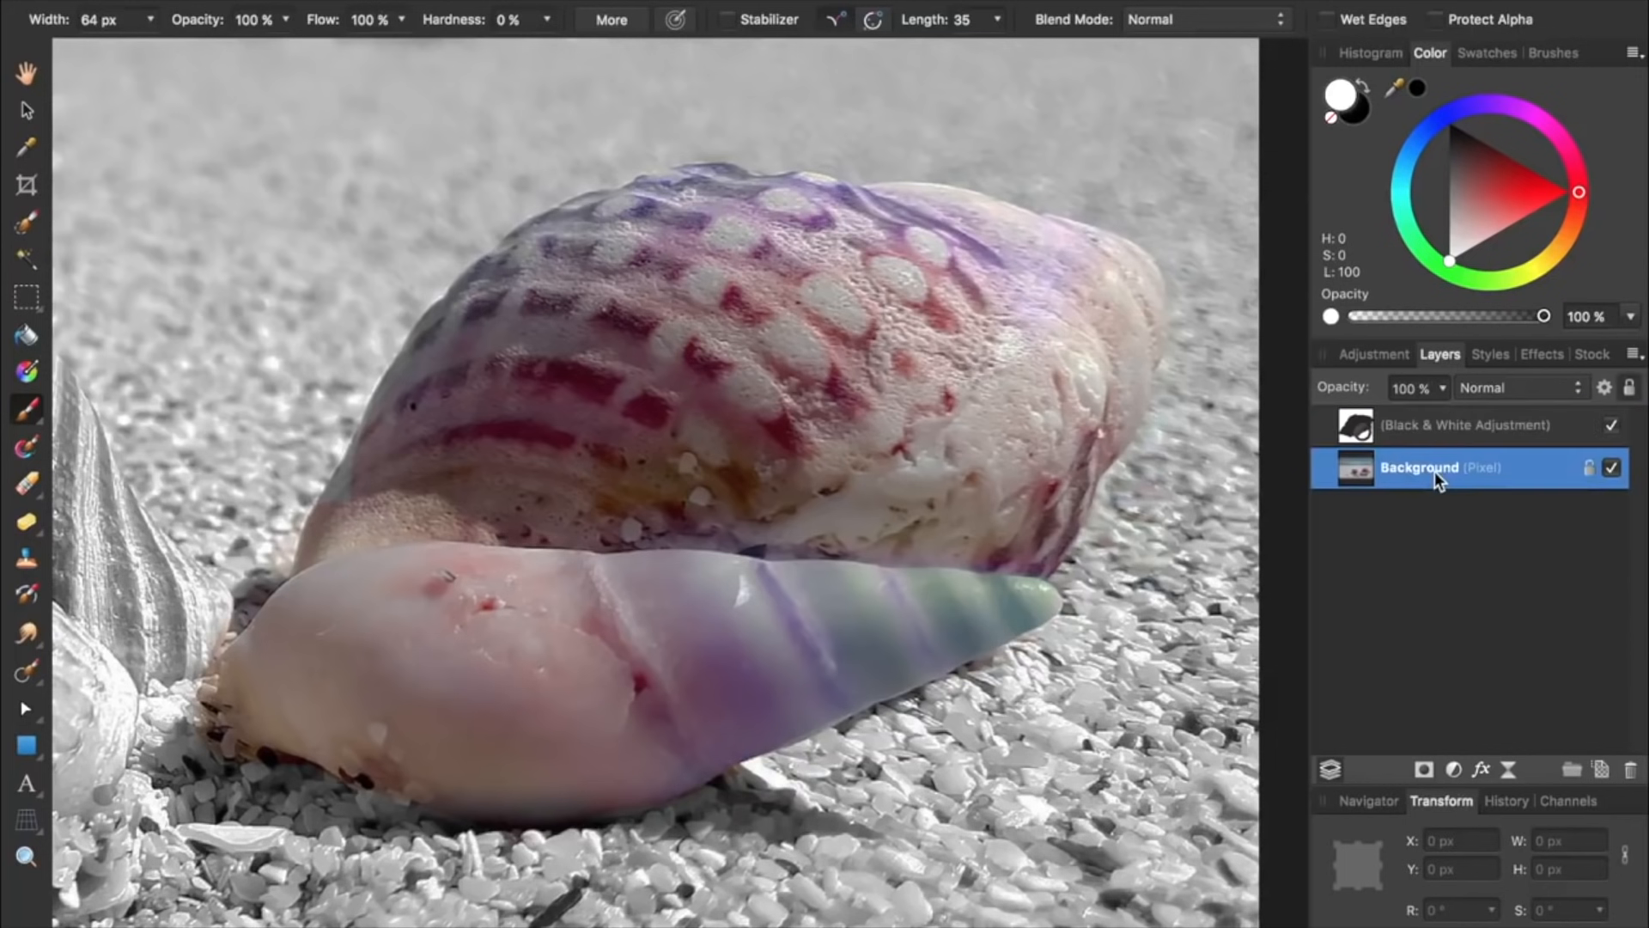
left_click(1422, 770)
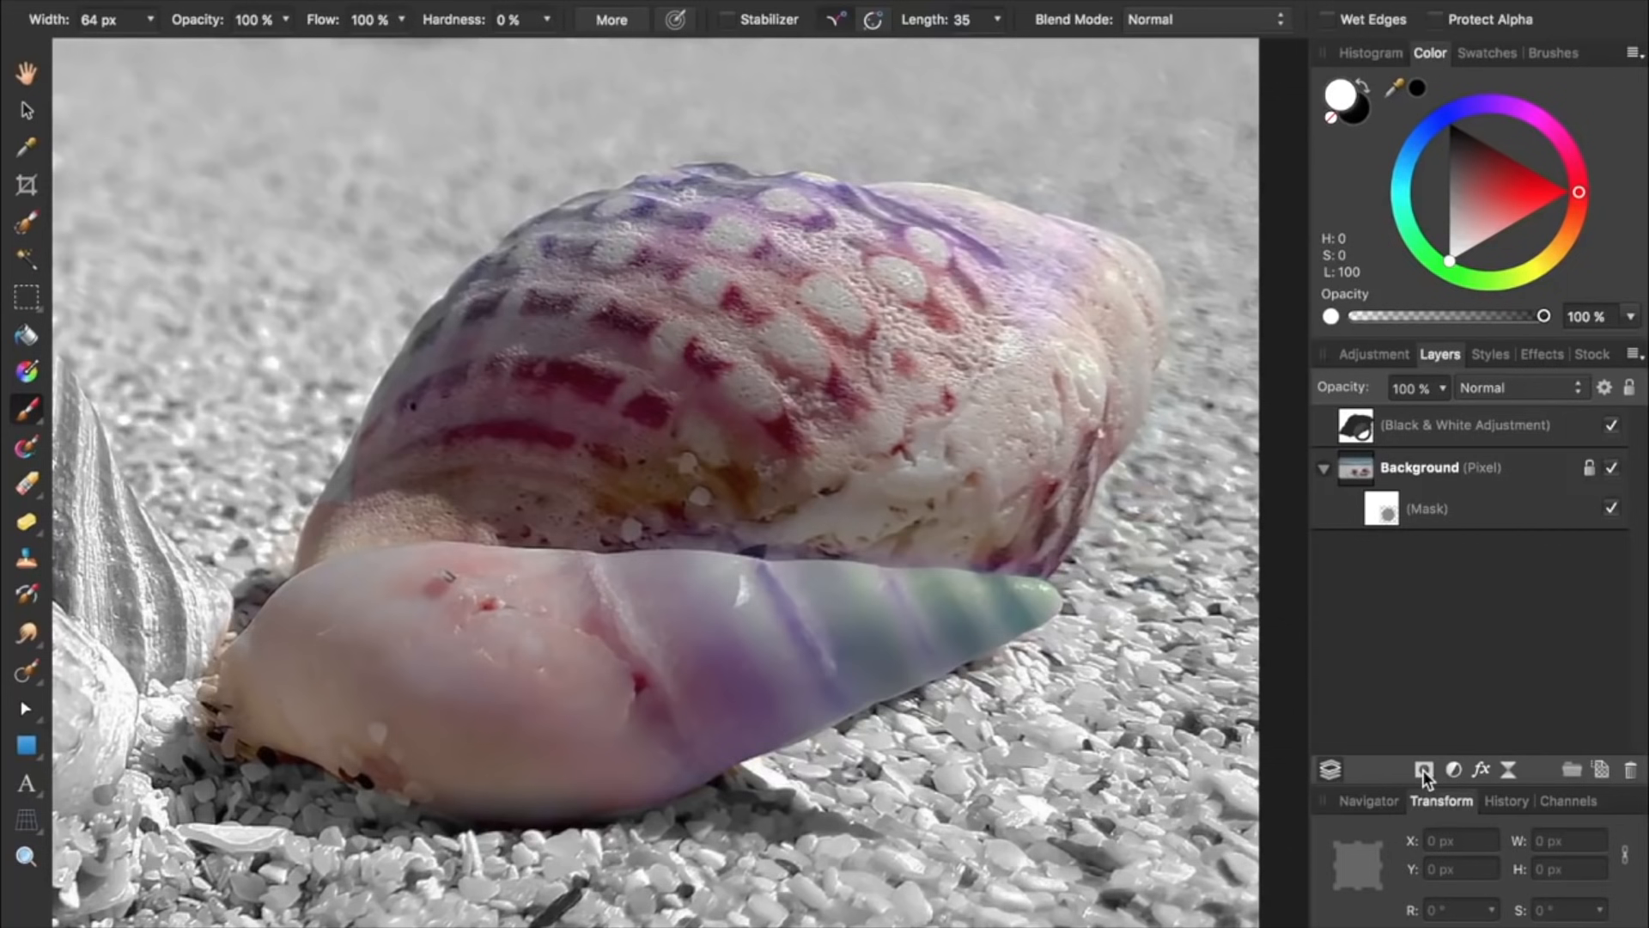
left_click(1383, 516)
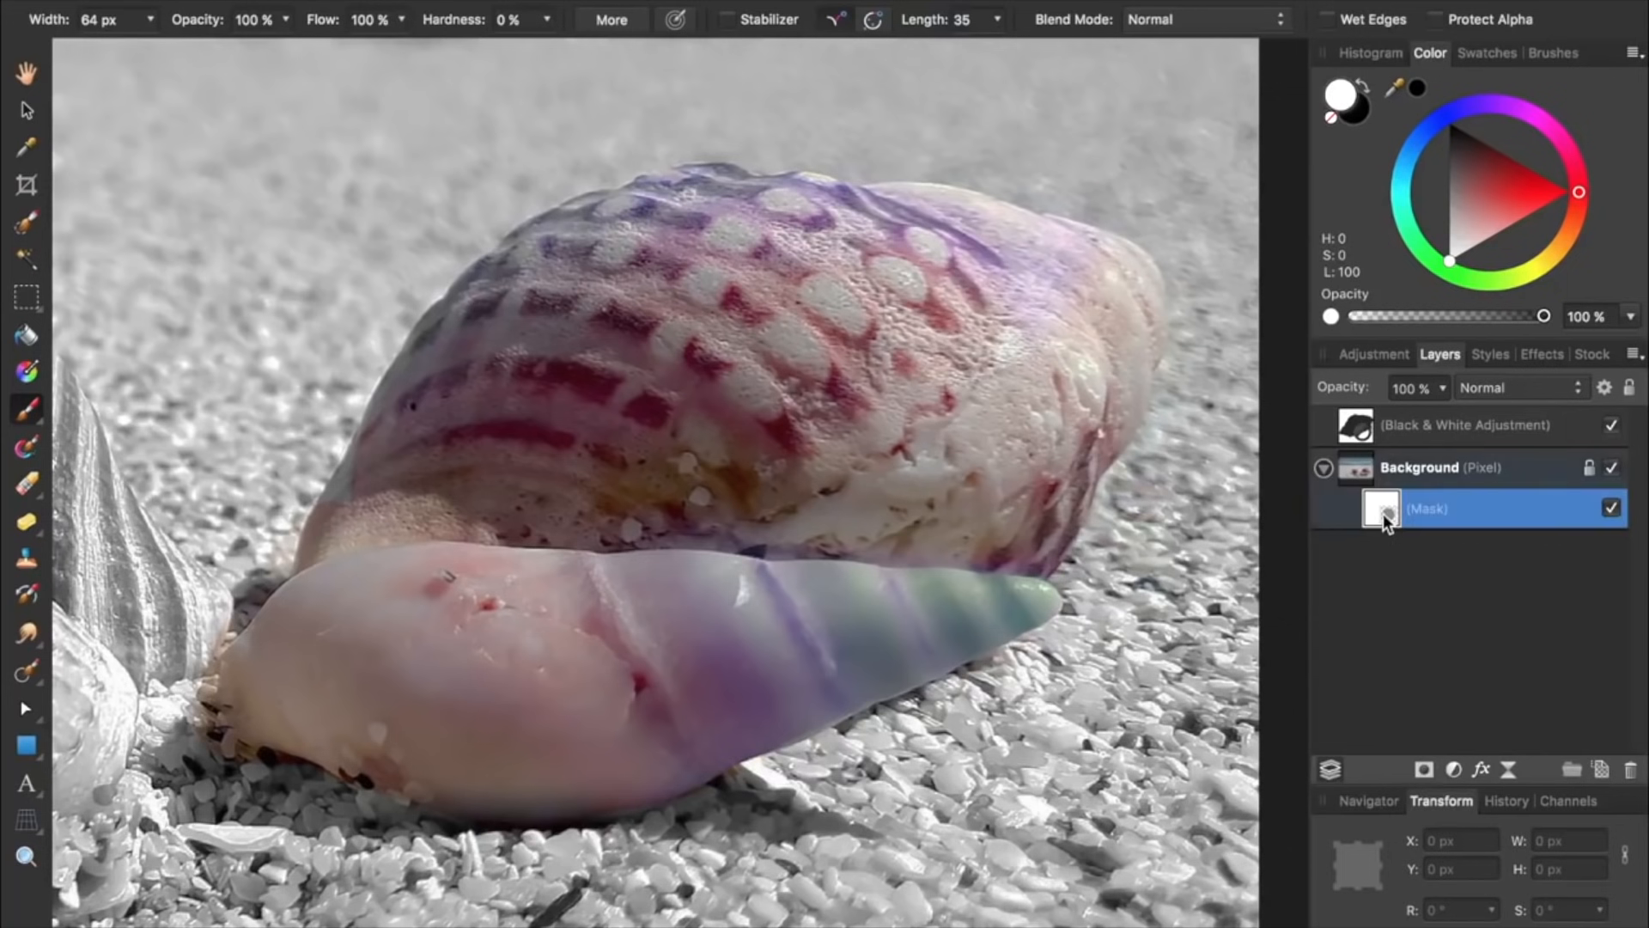
Paint black on the Black & White adjustment over the sand below the large shell, and on the Background layer's mask across the shell
left_click(1359, 418)
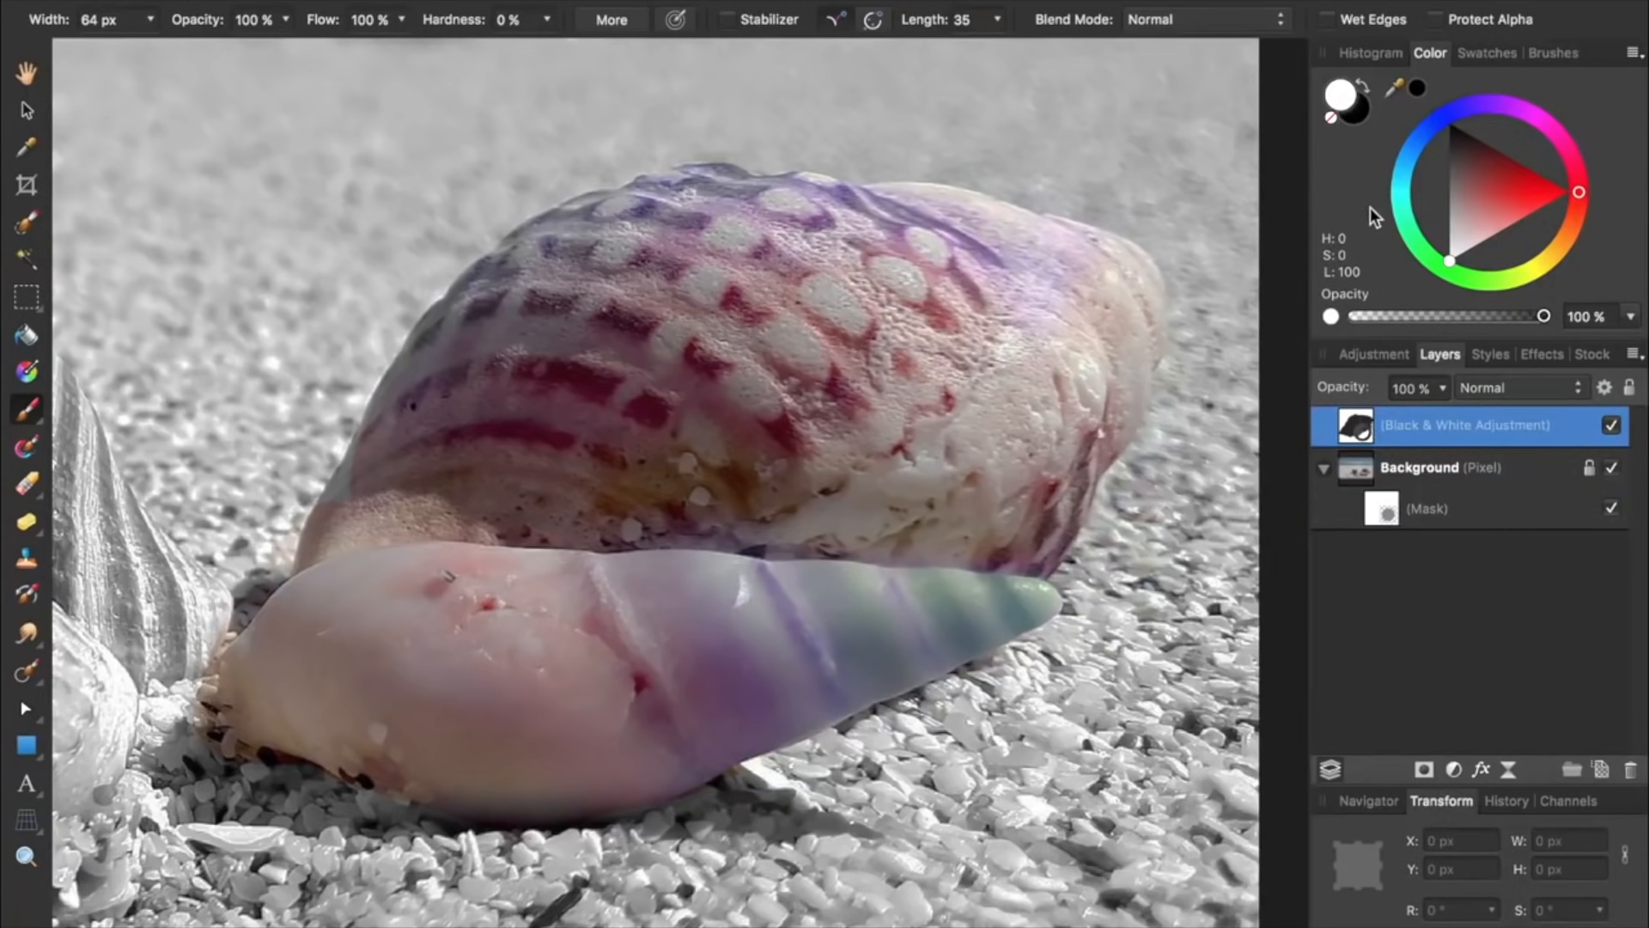
left_click(1364, 85)
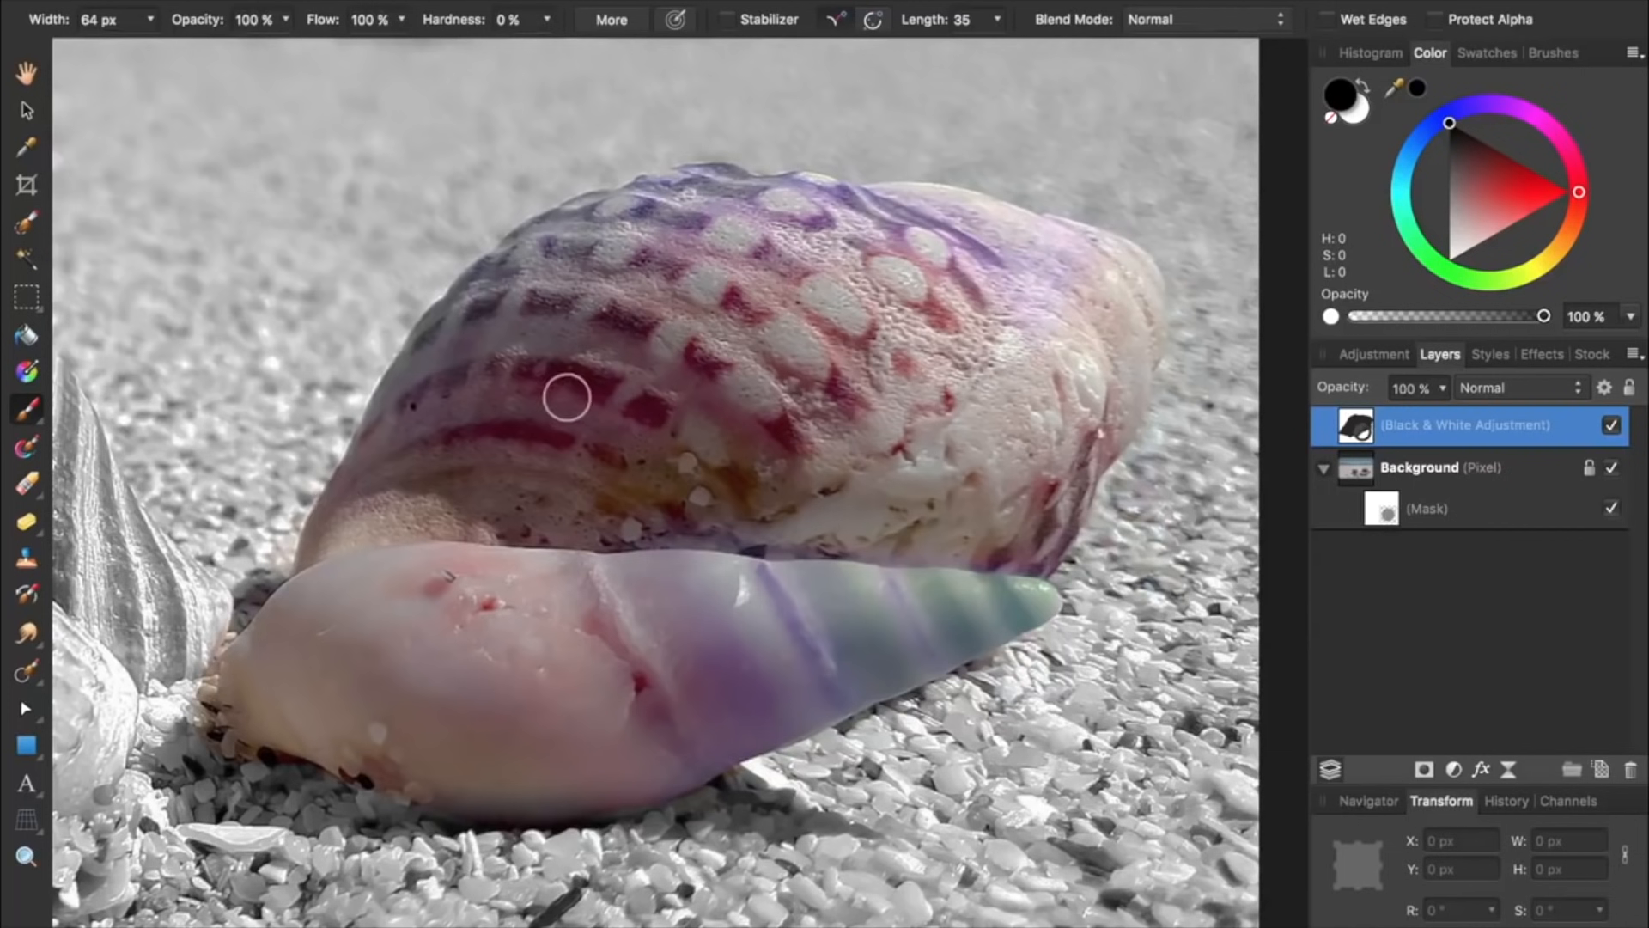
mouse_move(583, 809)
left_mouse_down()
mouse_move(854, 758)
mouse_move(743, 773)
mouse_move(1096, 611)
left_mouse_up()
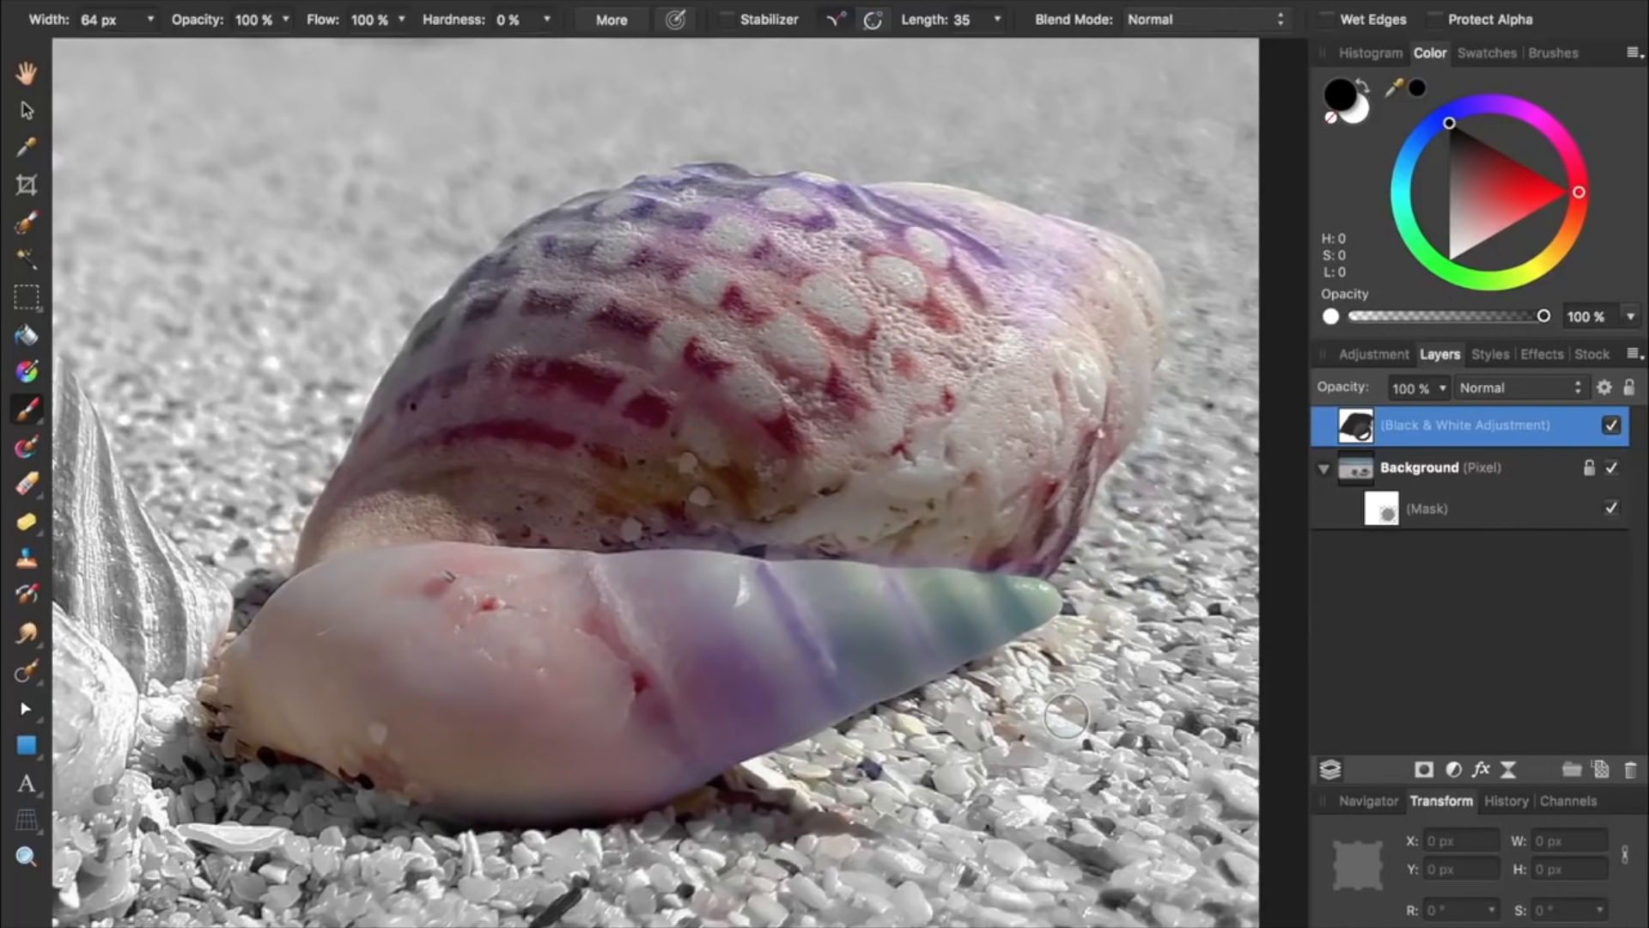
left_click(1386, 512)
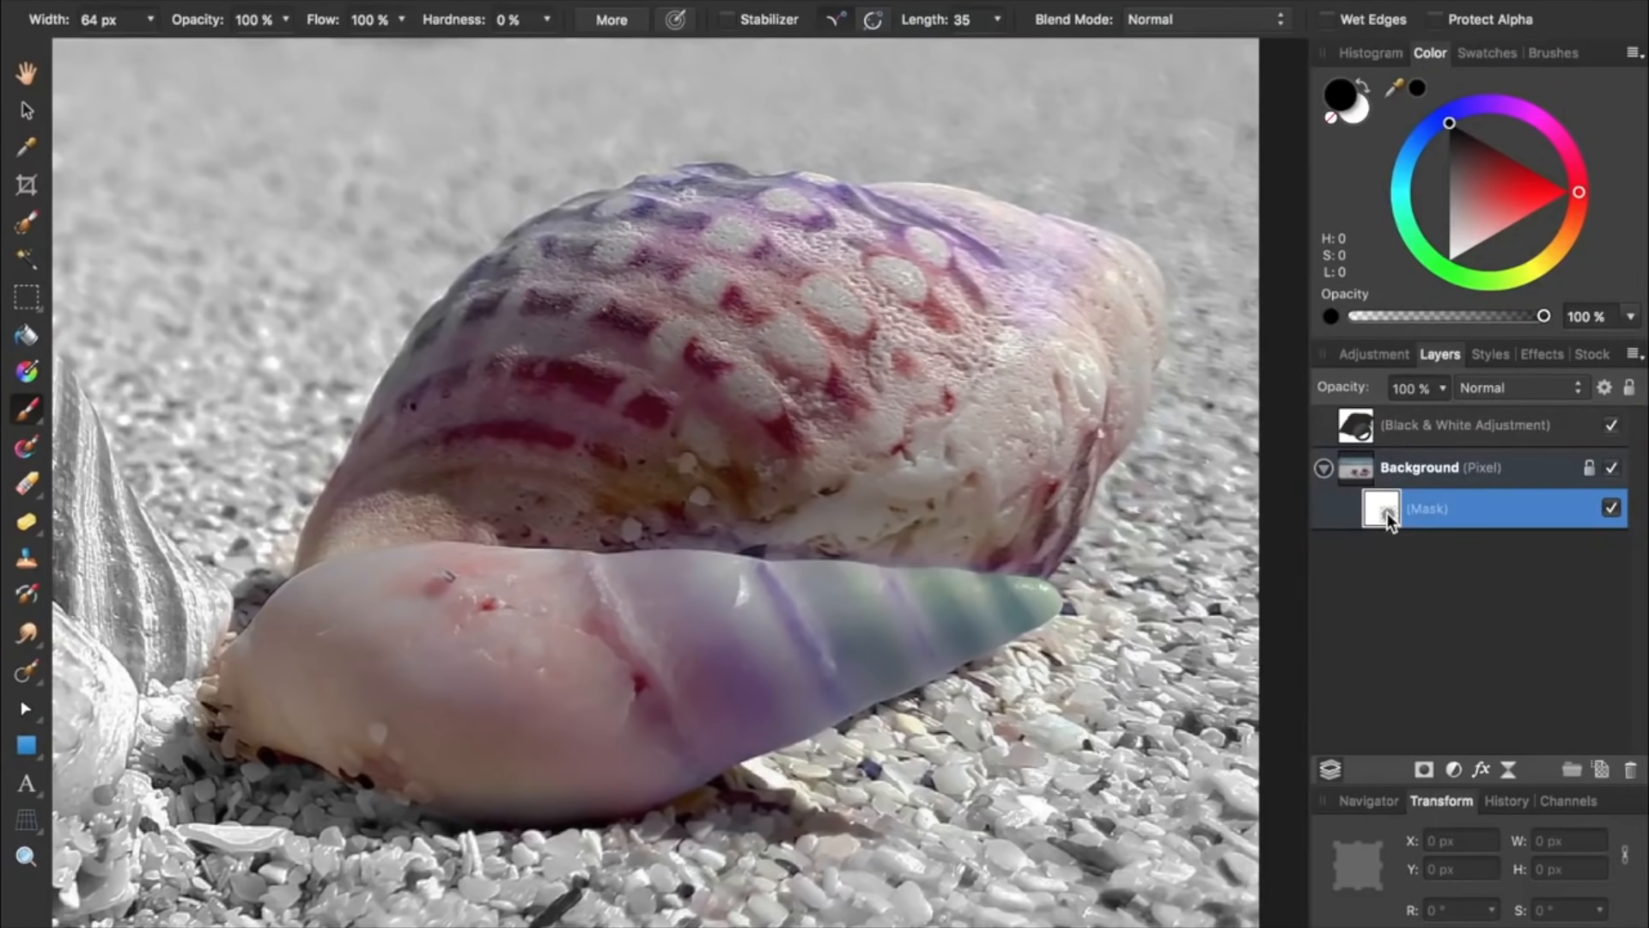
mouse_move(1104, 425)
left_mouse_down()
mouse_move(1025, 618)
mouse_move(781, 513)
mouse_move(490, 293)
mouse_move(294, 748)
left_mouse_up()
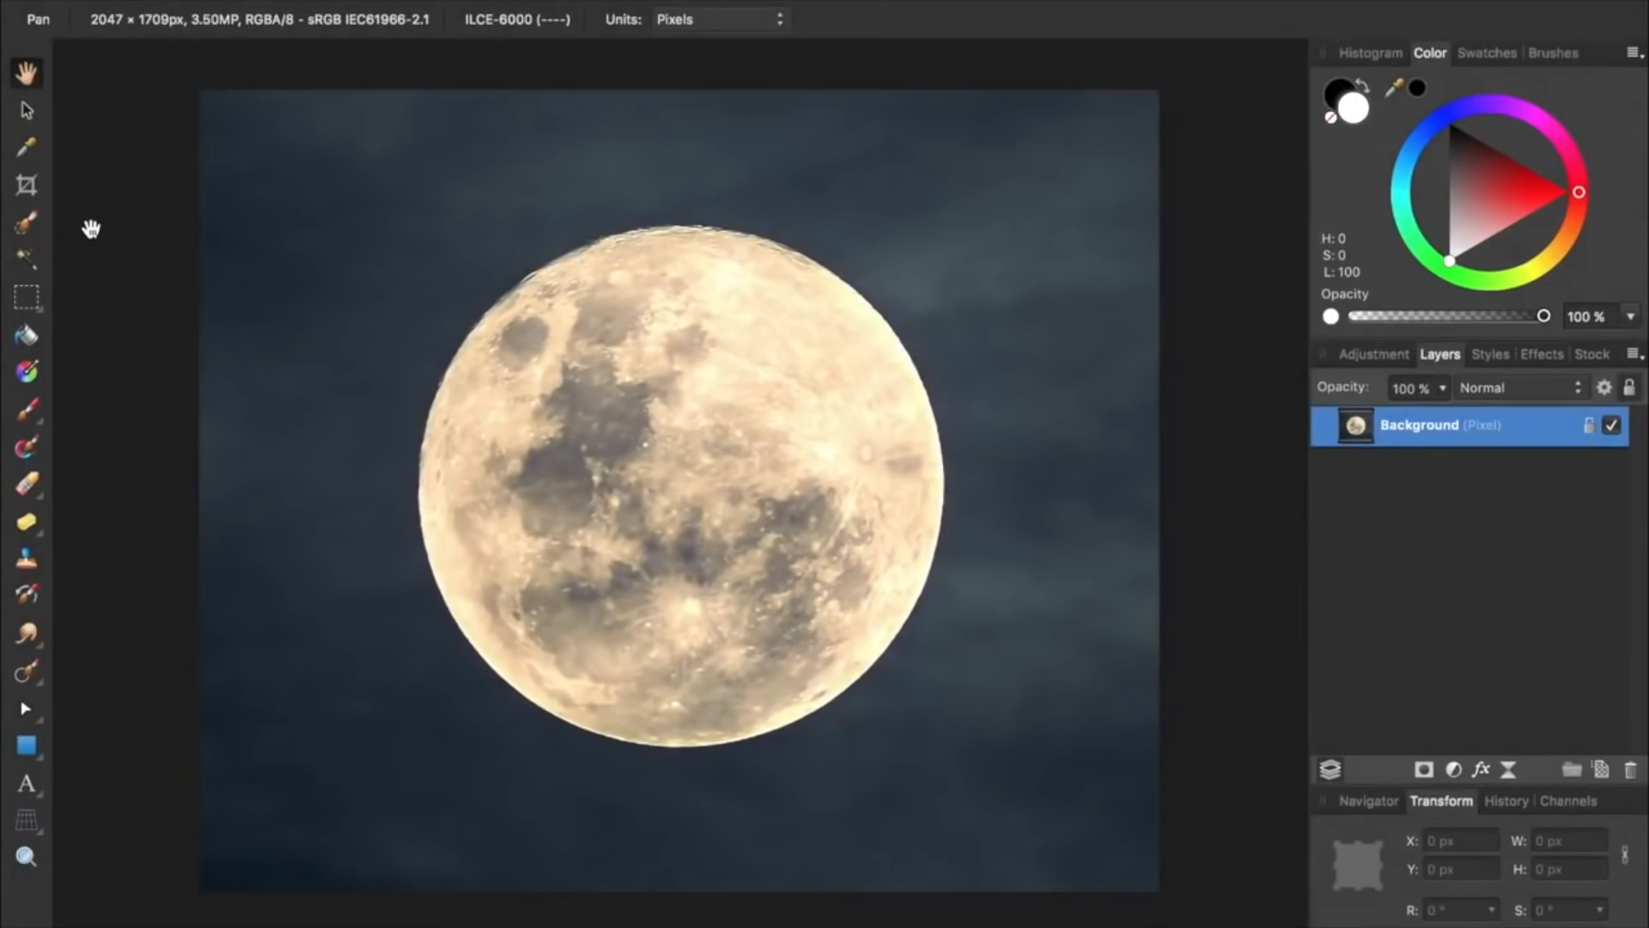
Select the moon with a 64 px Selection Brush snapping to edges, and subtract the patch of sky picked up beside its left edge
left_click(26, 228)
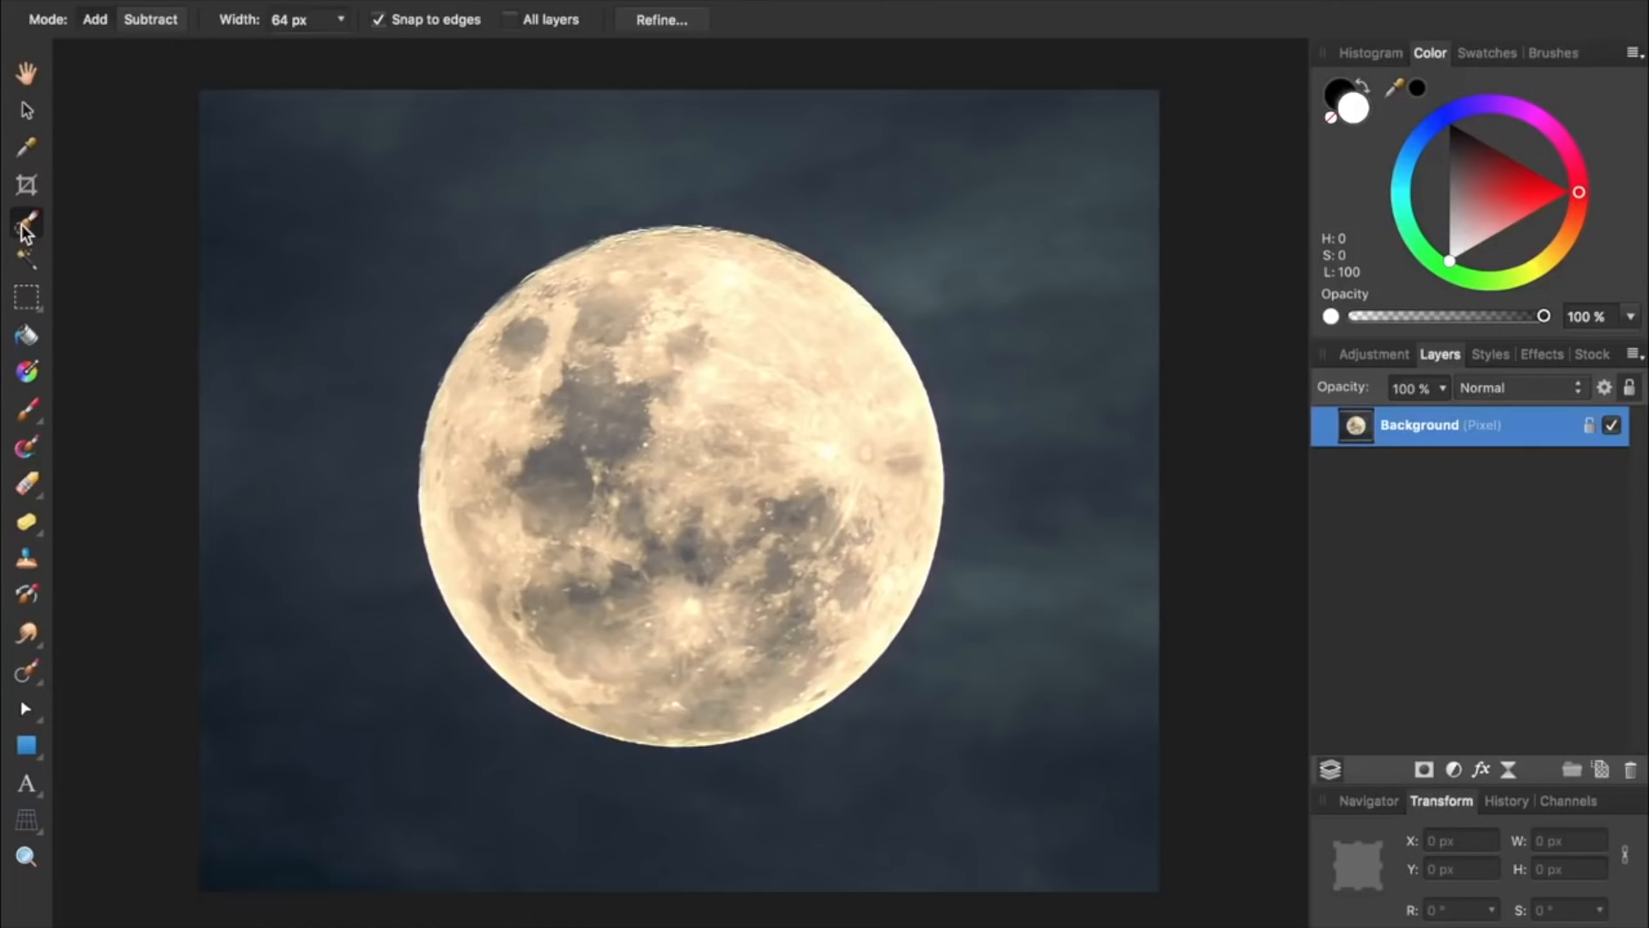
mouse_move(481, 456)
left_mouse_down()
mouse_move(499, 500)
mouse_move(713, 554)
mouse_move(779, 428)
mouse_move(489, 602)
mouse_move(679, 687)
mouse_move(756, 332)
mouse_move(836, 389)
mouse_move(864, 595)
left_mouse_up()
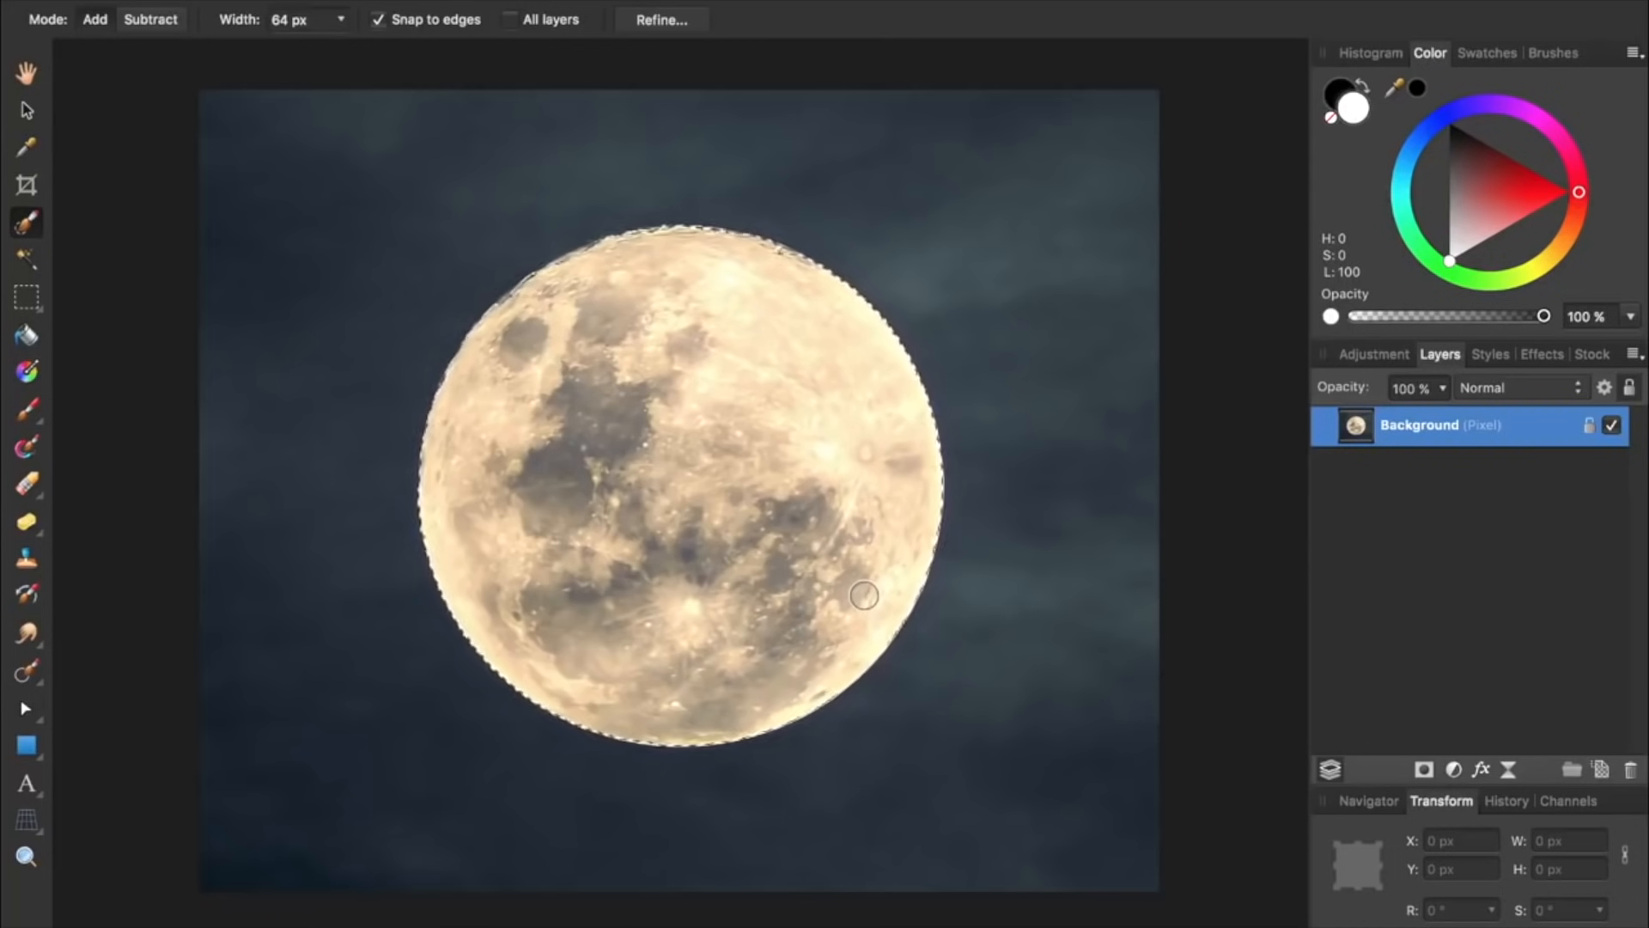
left_click_drag(408, 615, 413, 642)
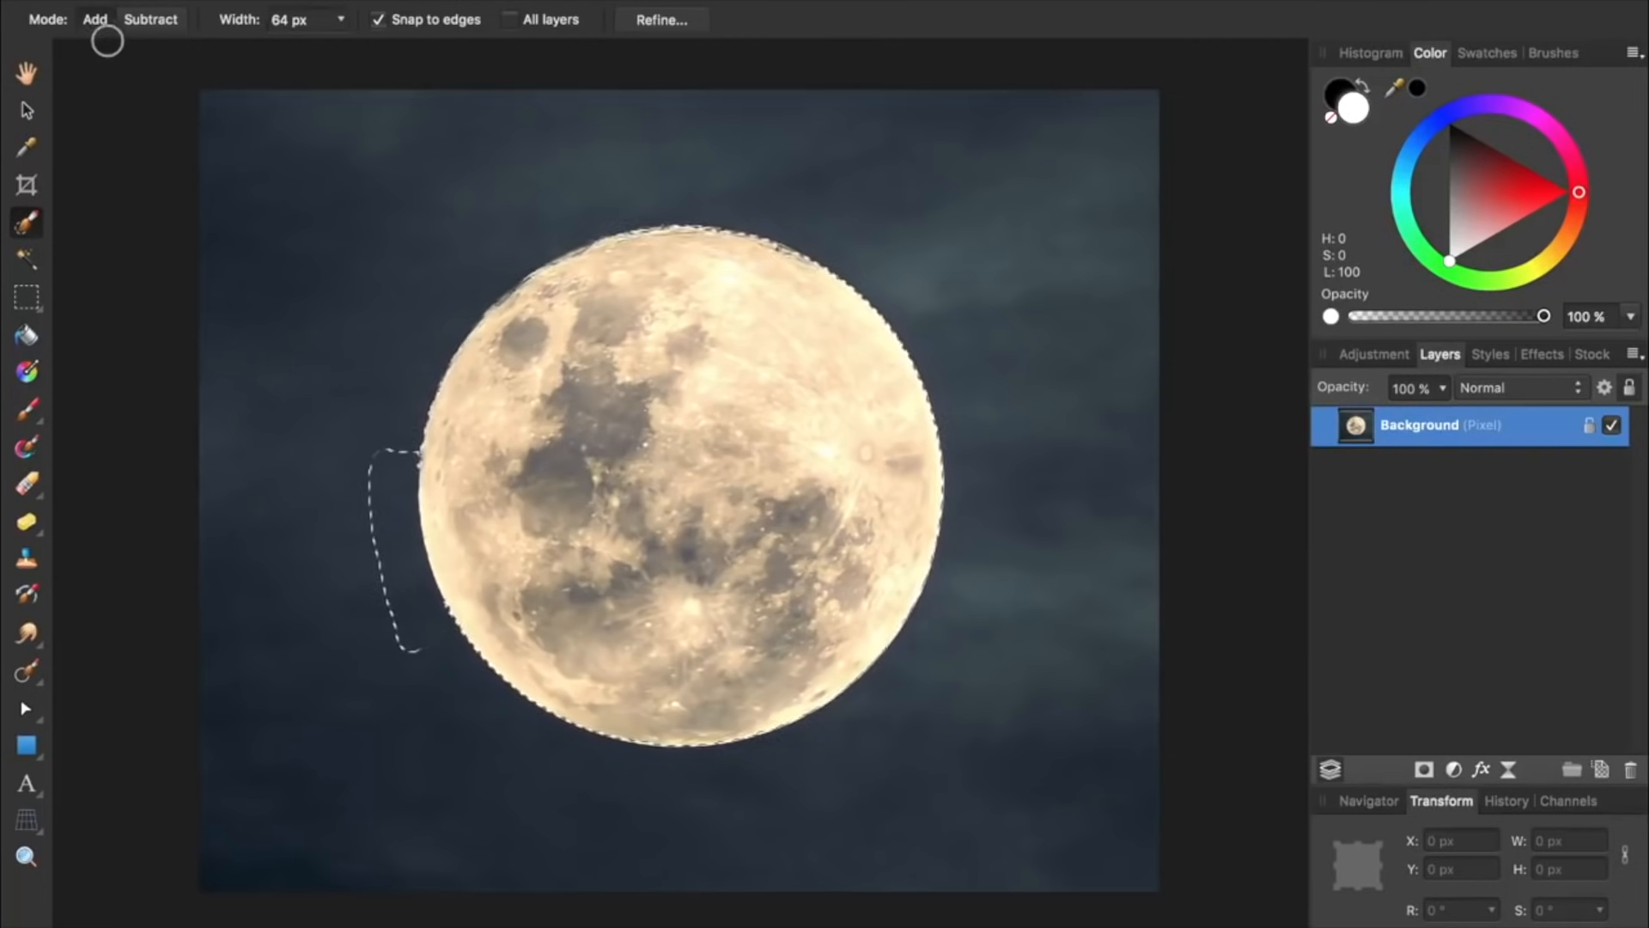
left_click(157, 20)
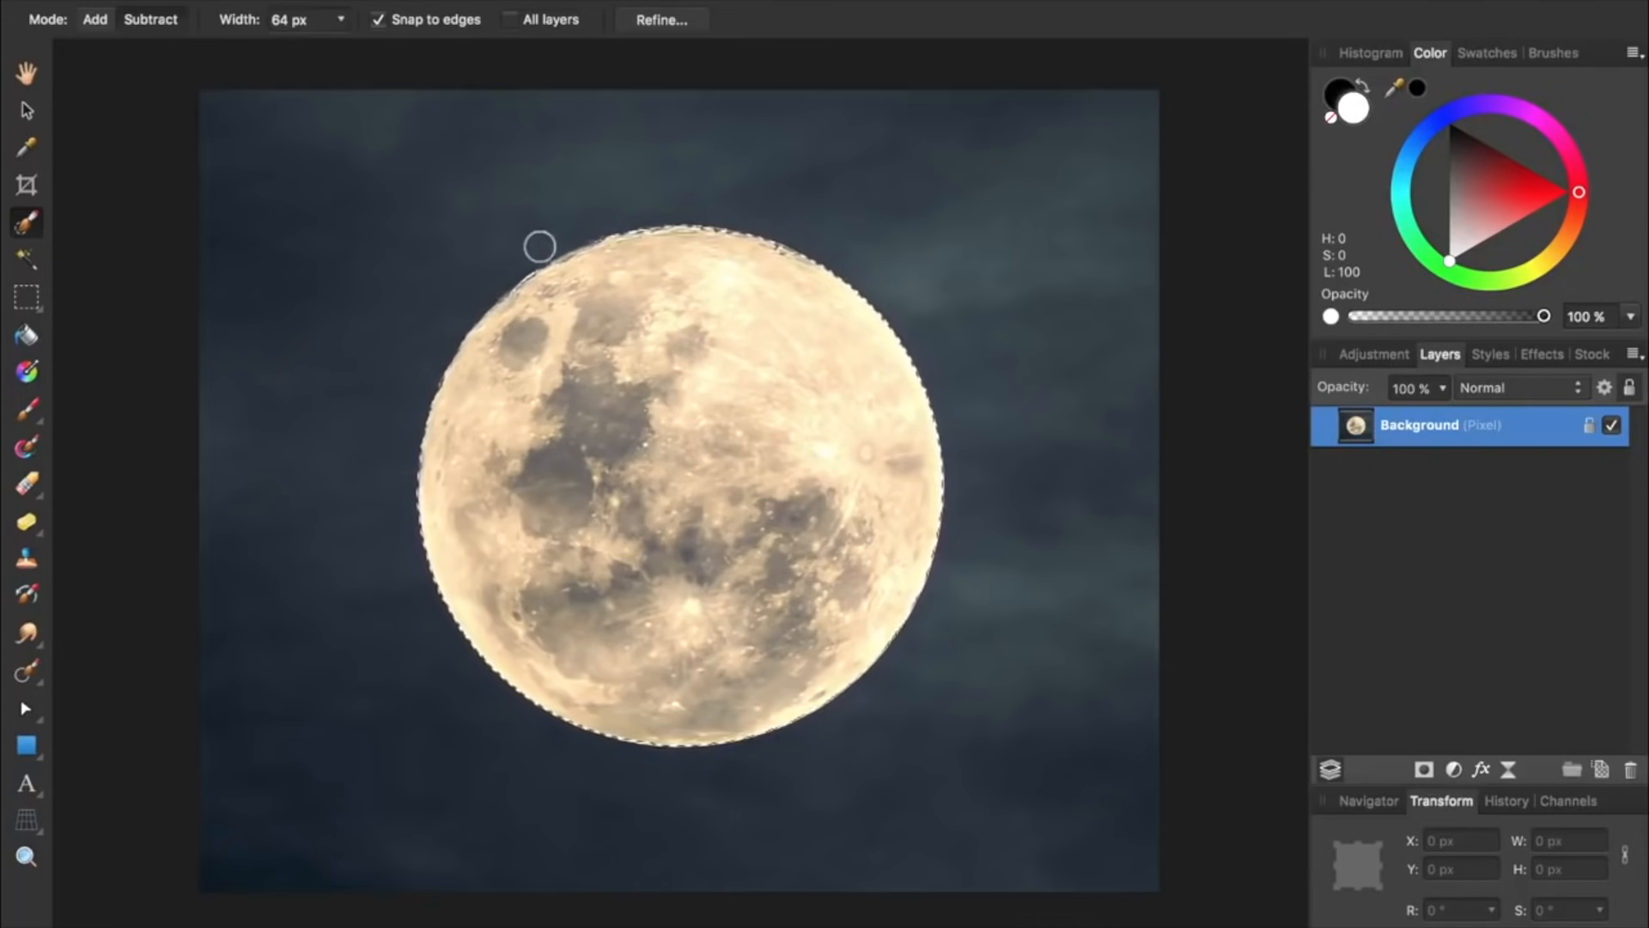
Inspect the moon selection's jagged upper-left edge and refine the selection with Smooth set to 33.1 px
scroll(578, 314, "up", 5)
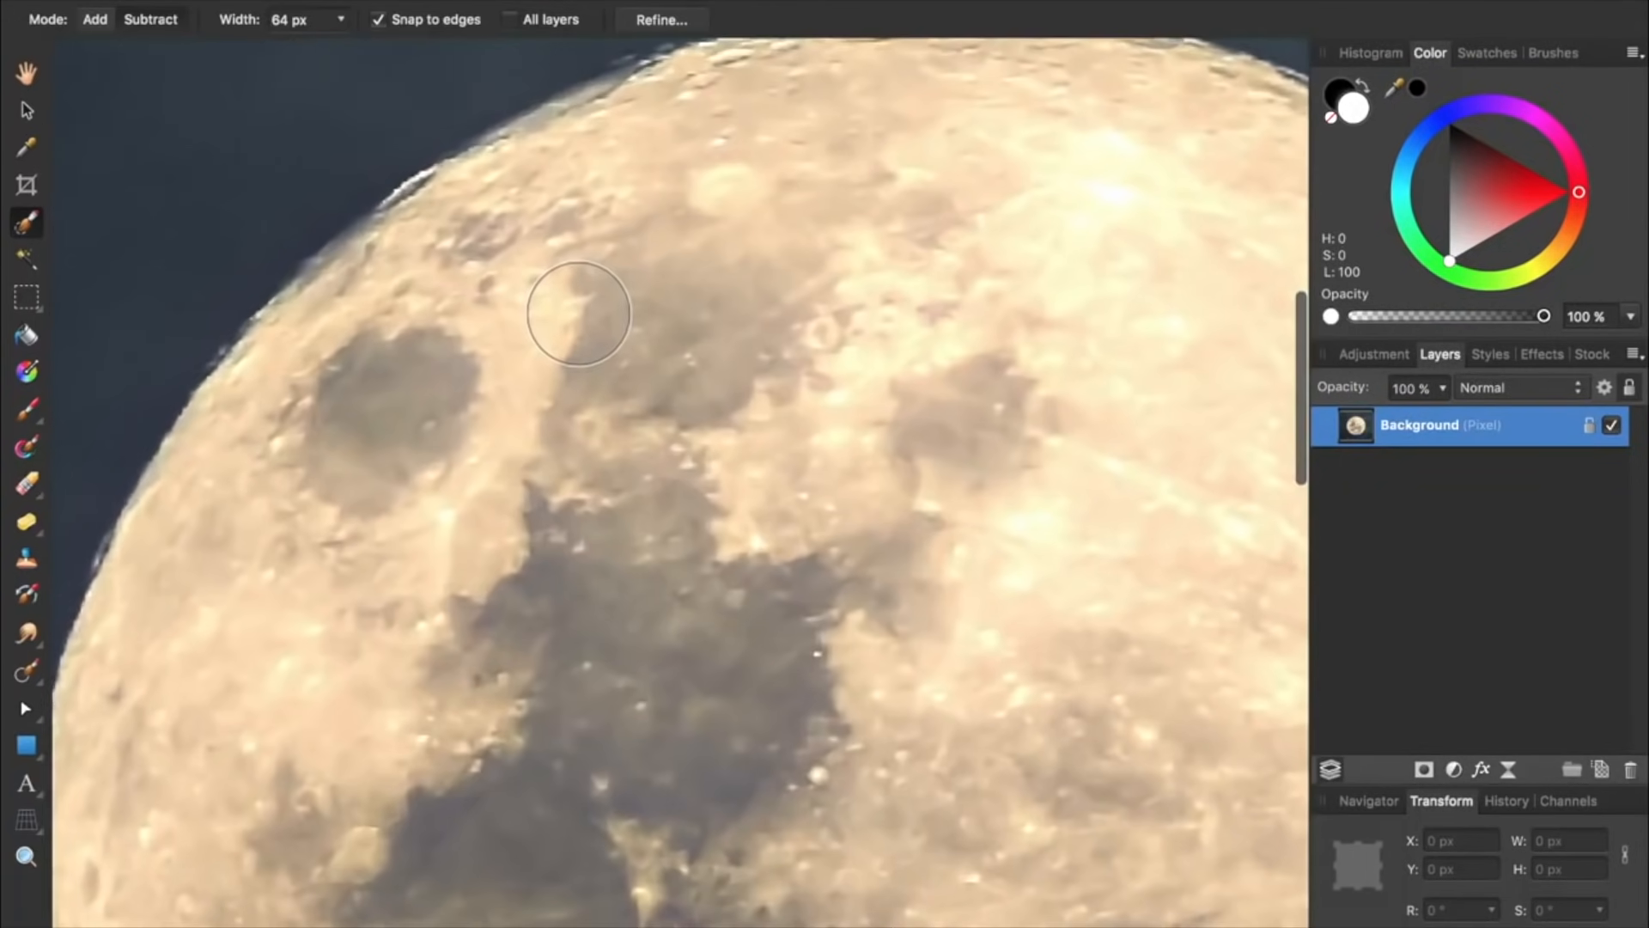
scroll(578, 314, "up", 1)
scroll(579, 313, "up", 4)
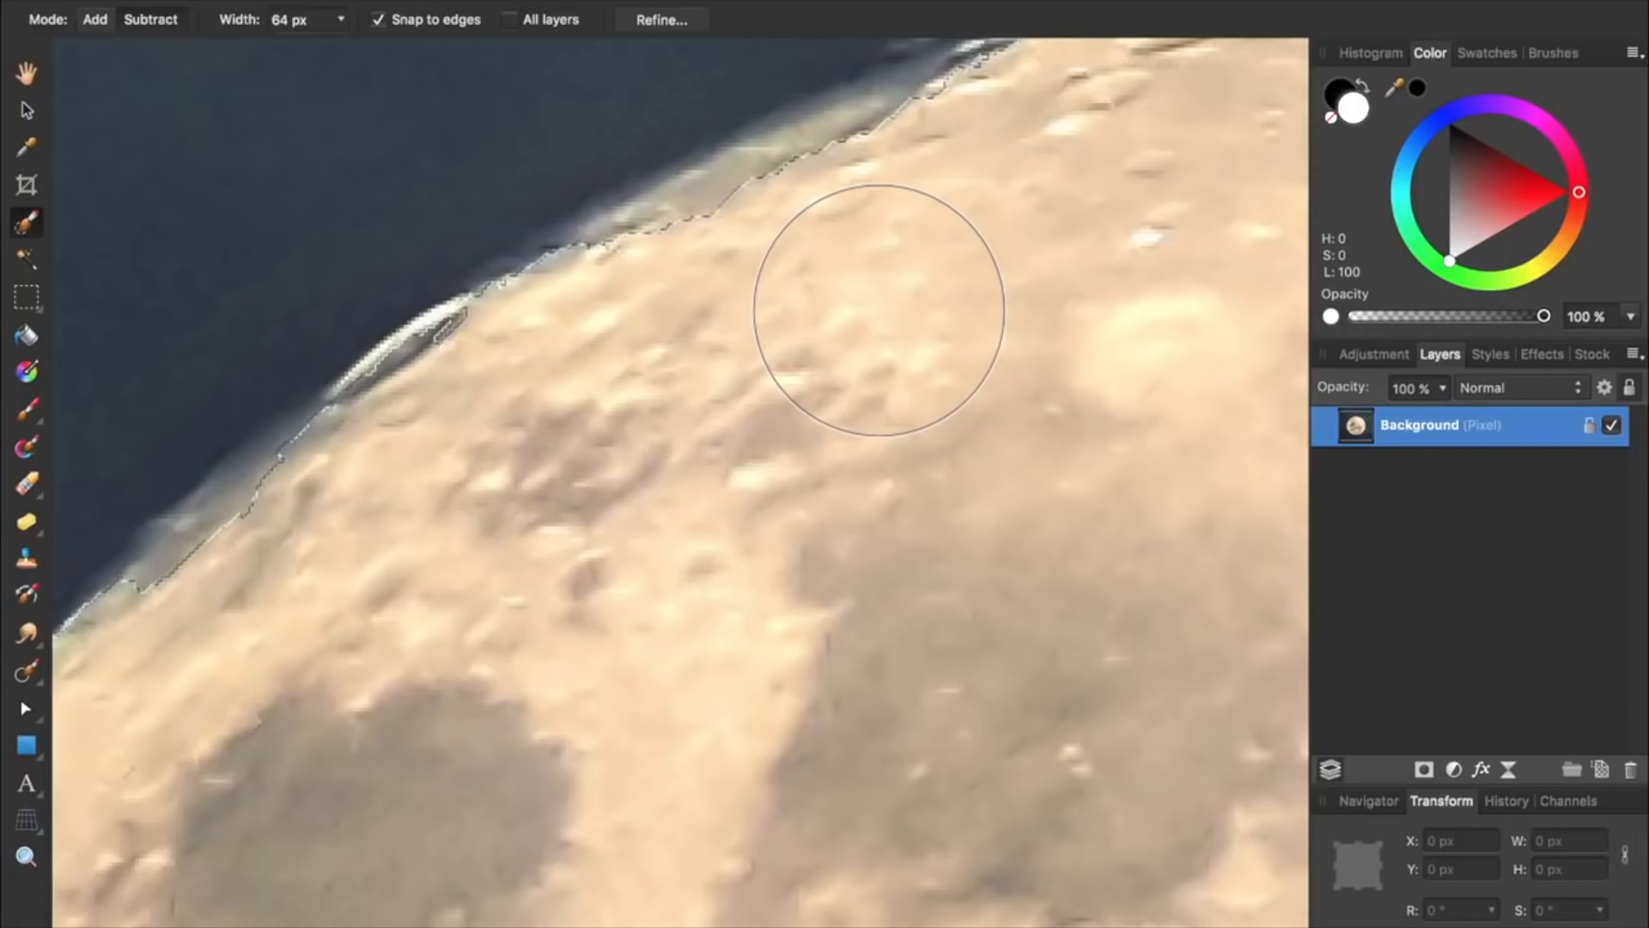
key("super+0")
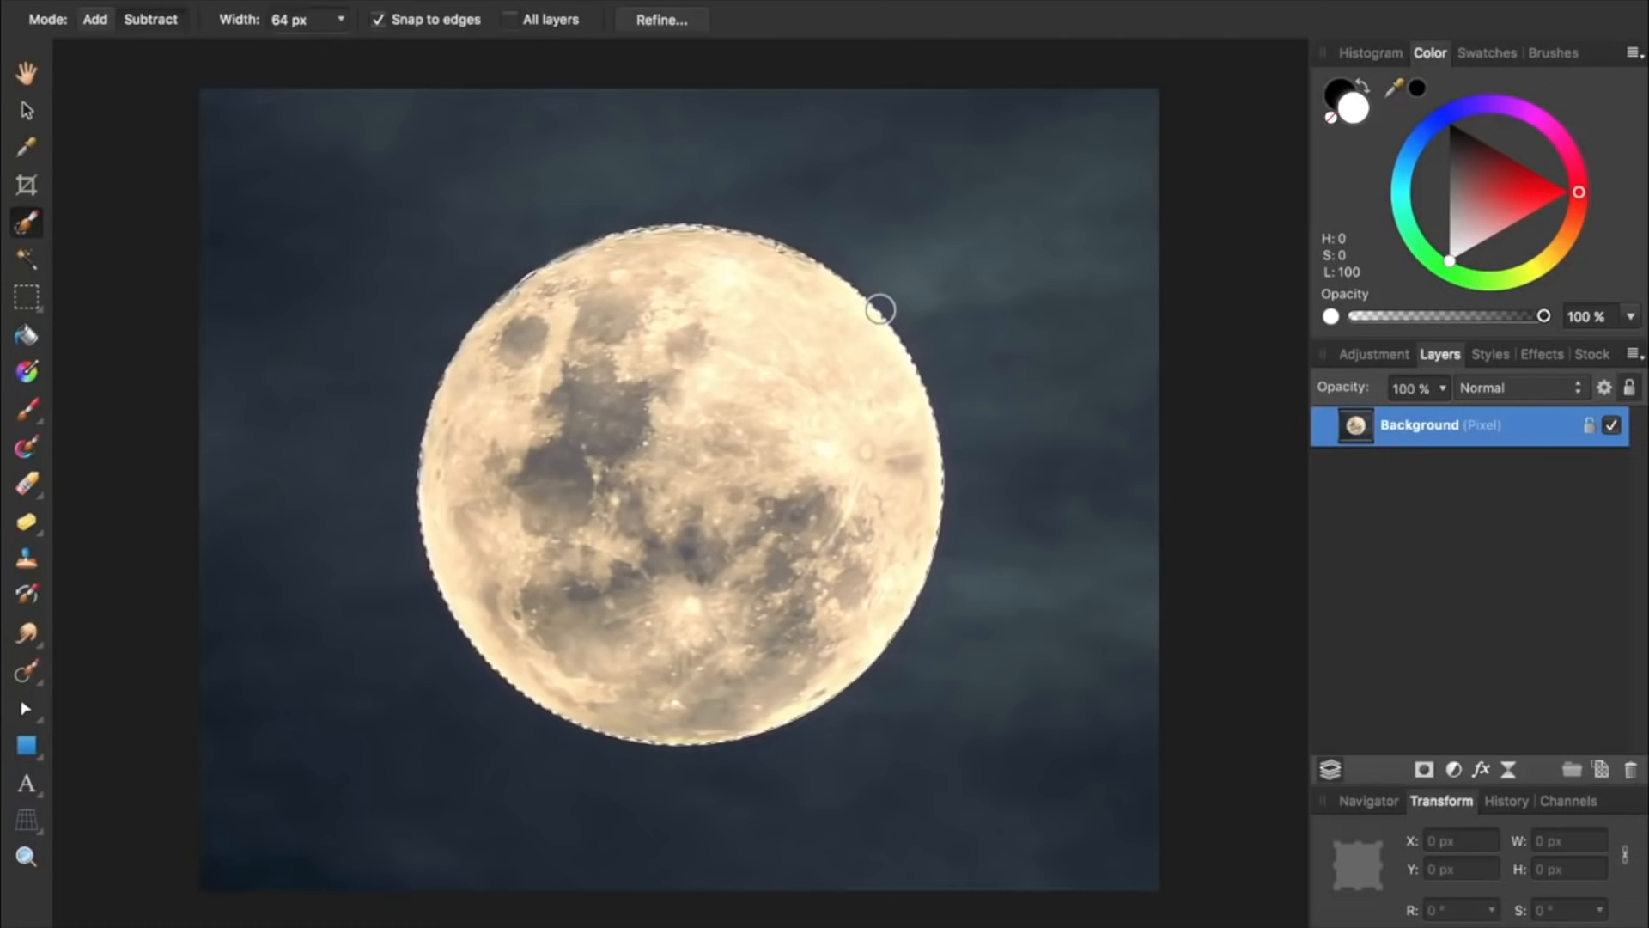
left_click(662, 20)
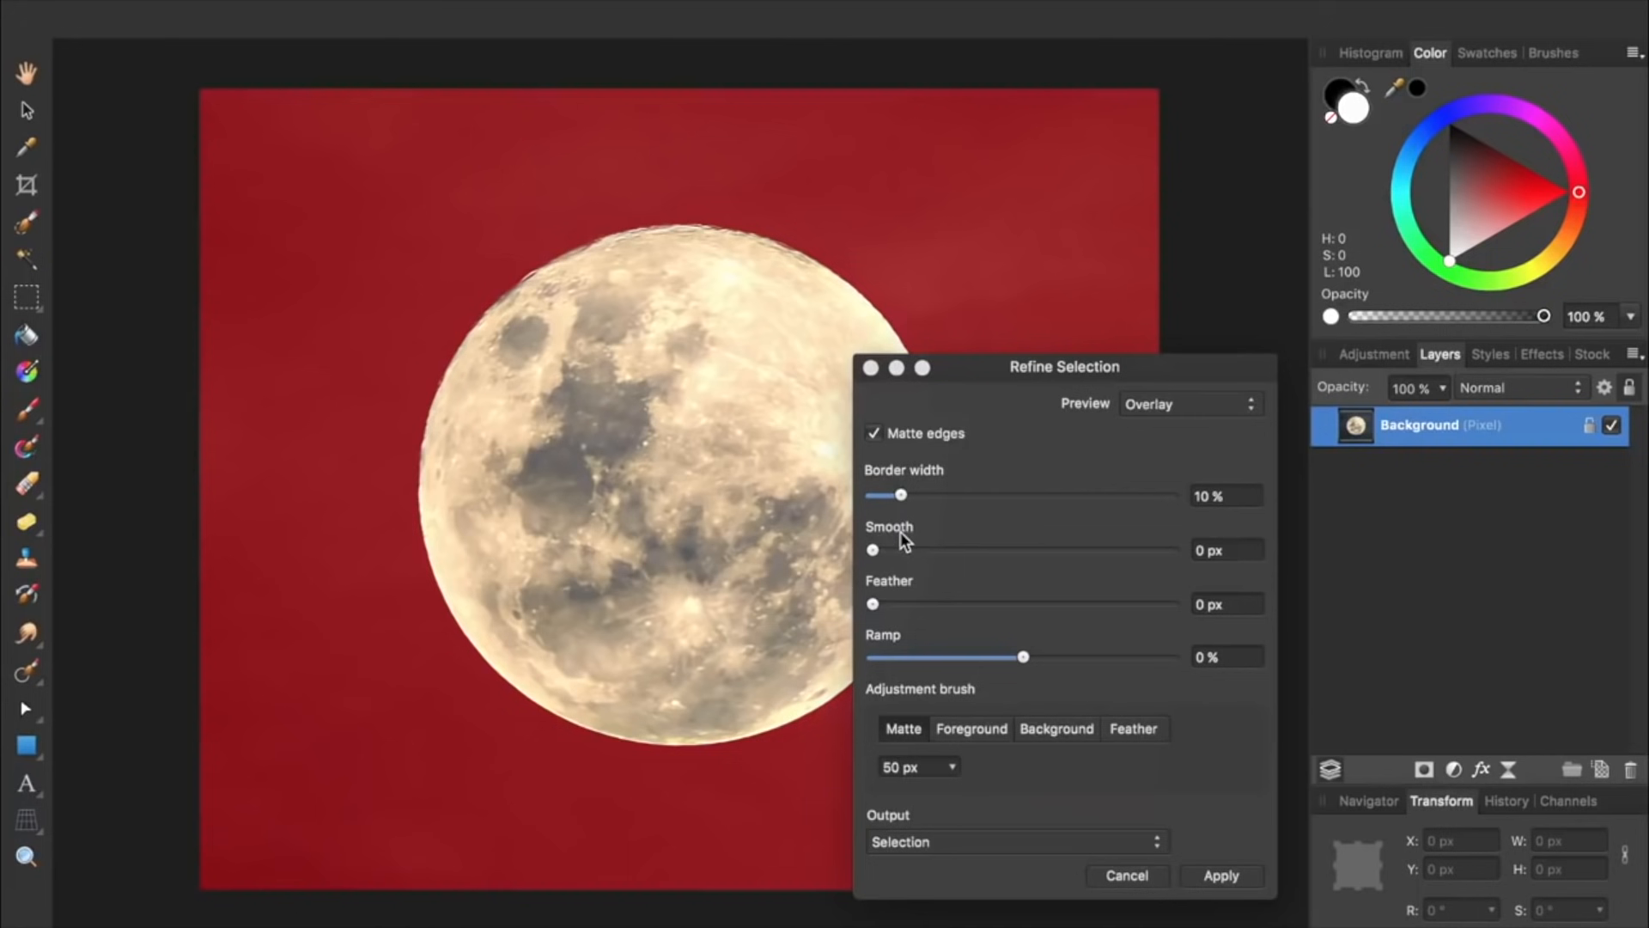
left_click_drag(875, 550, 1084, 564)
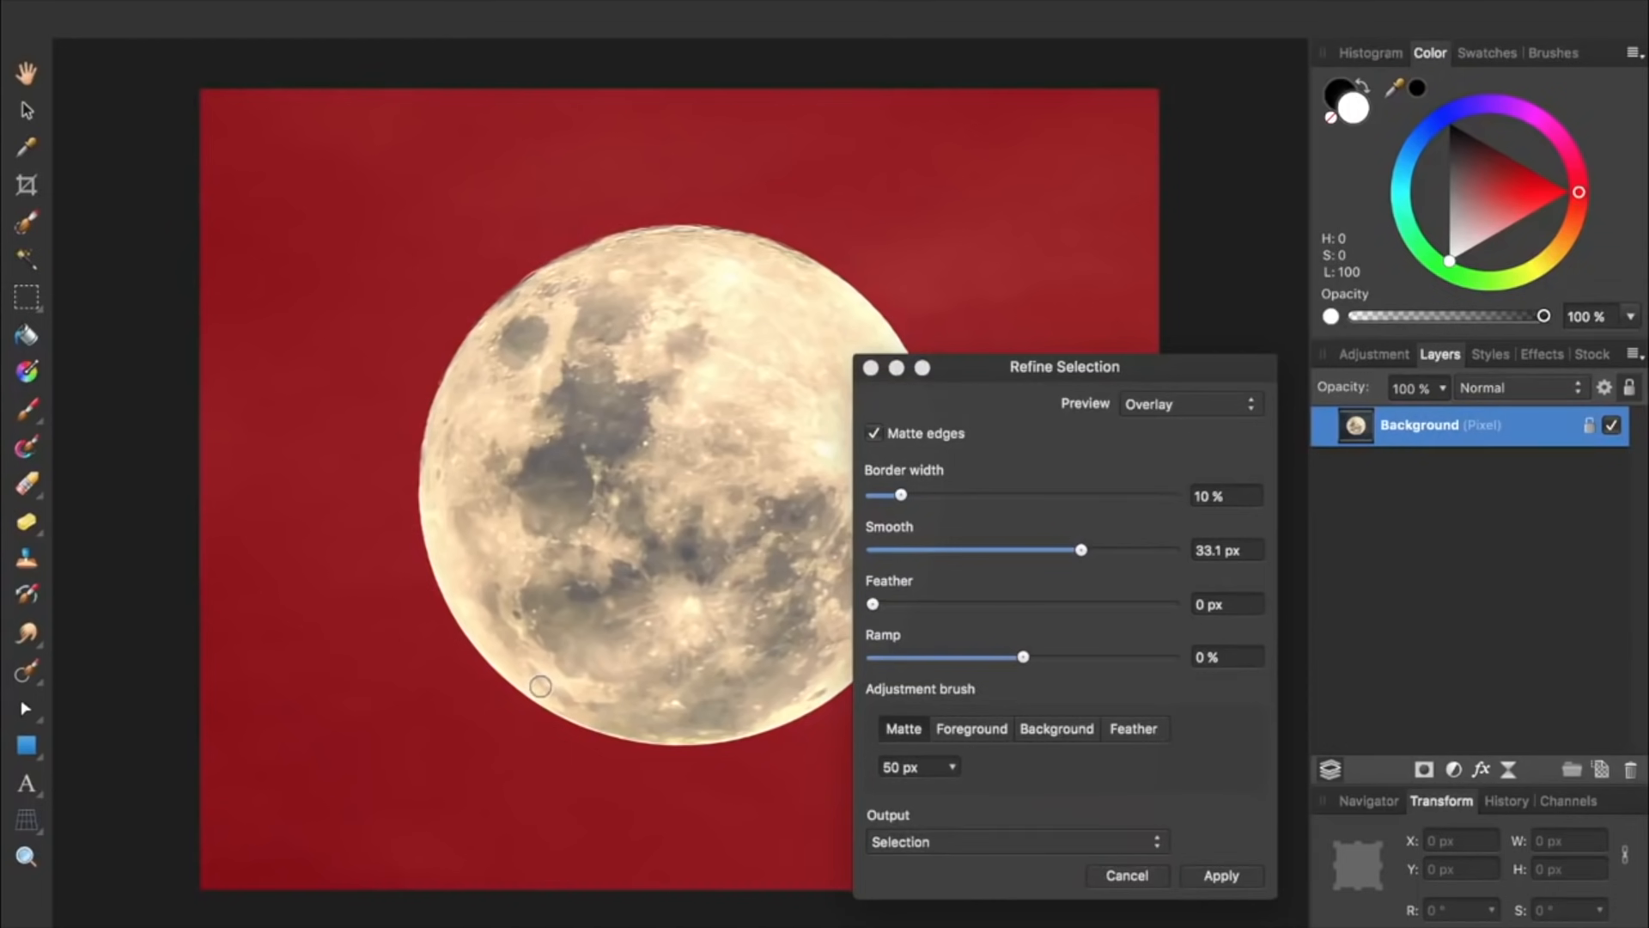
left_click(1222, 873)
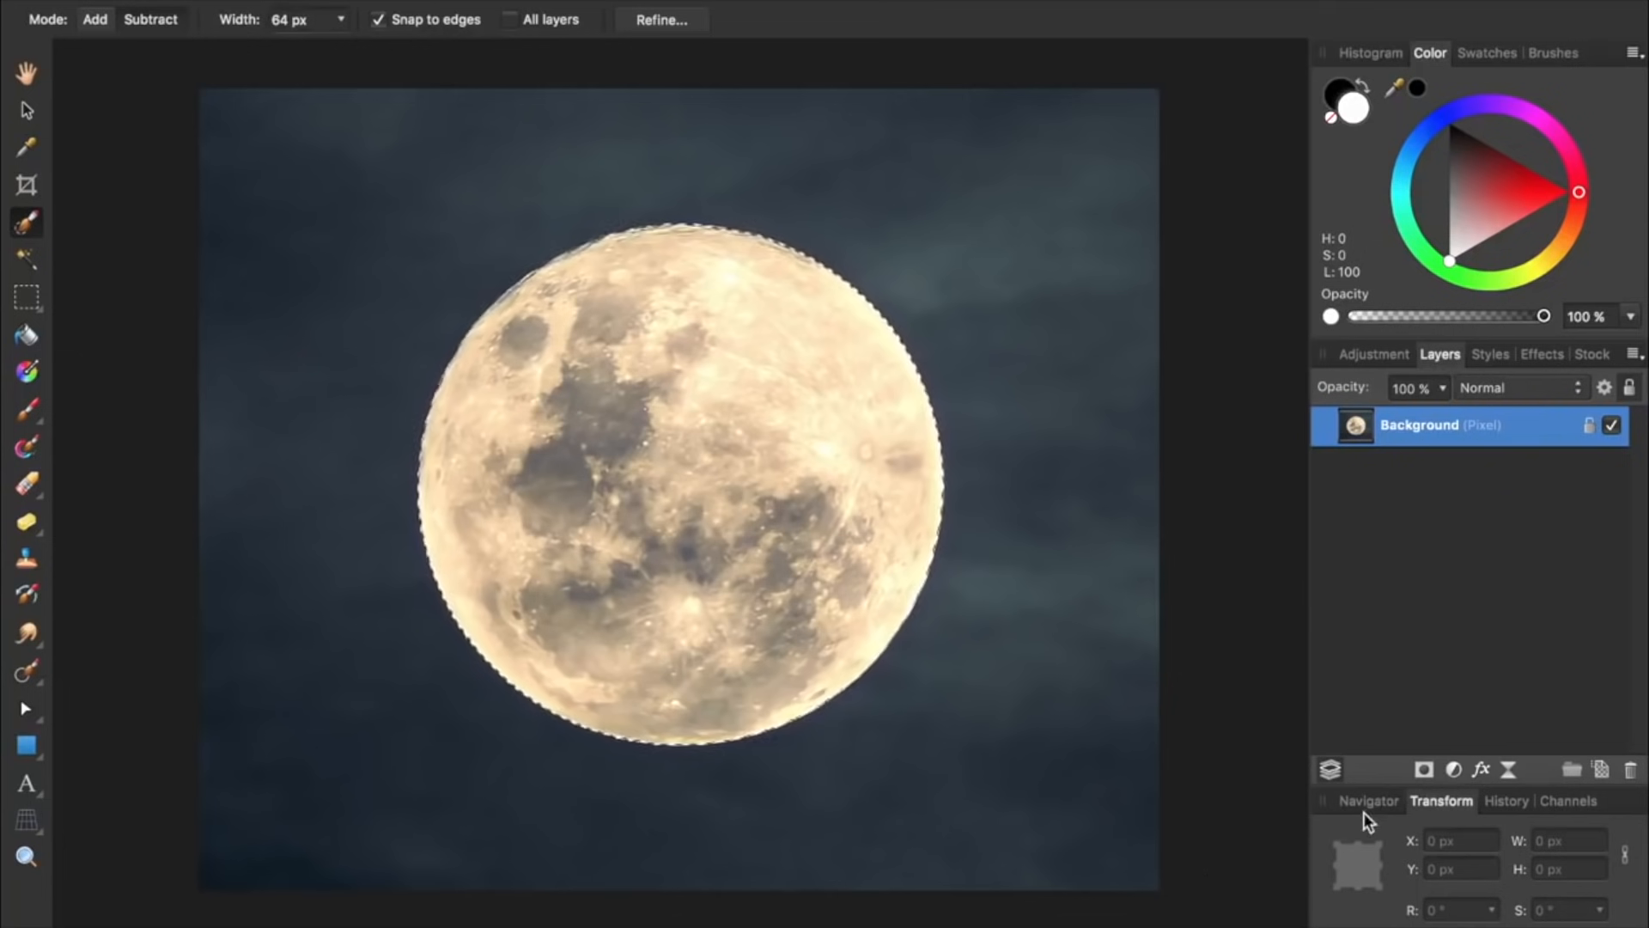
Add a Recolor adjustment to the selected moon with hue 0° and saturation 100 %, and deselect
left_click(1454, 769)
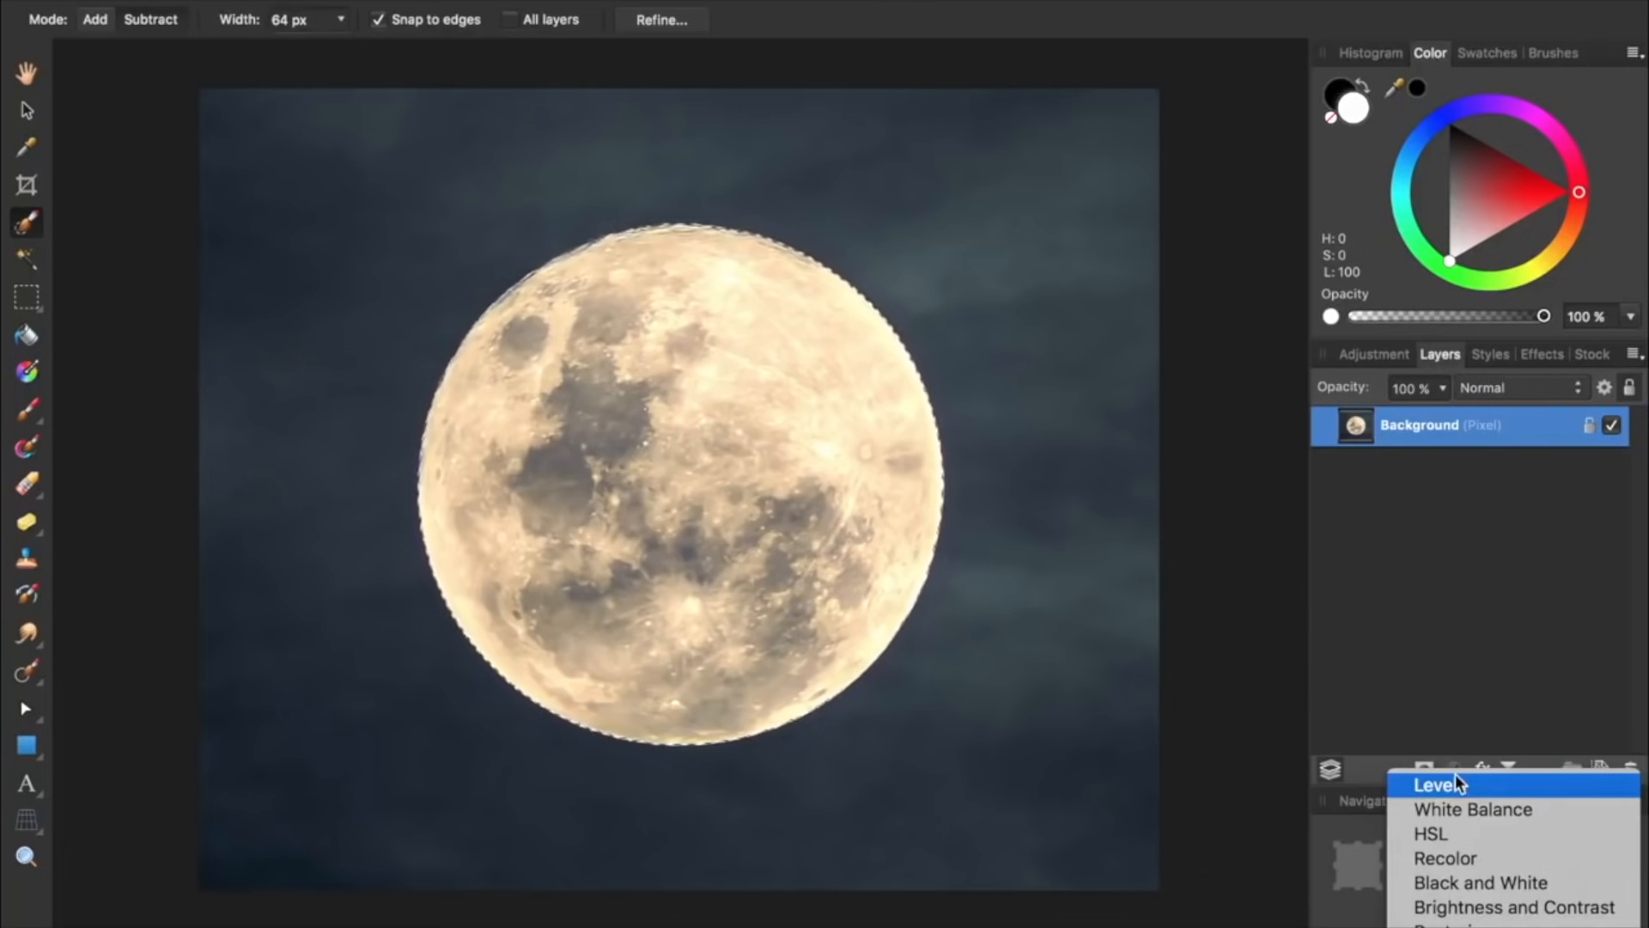
left_click(1465, 859)
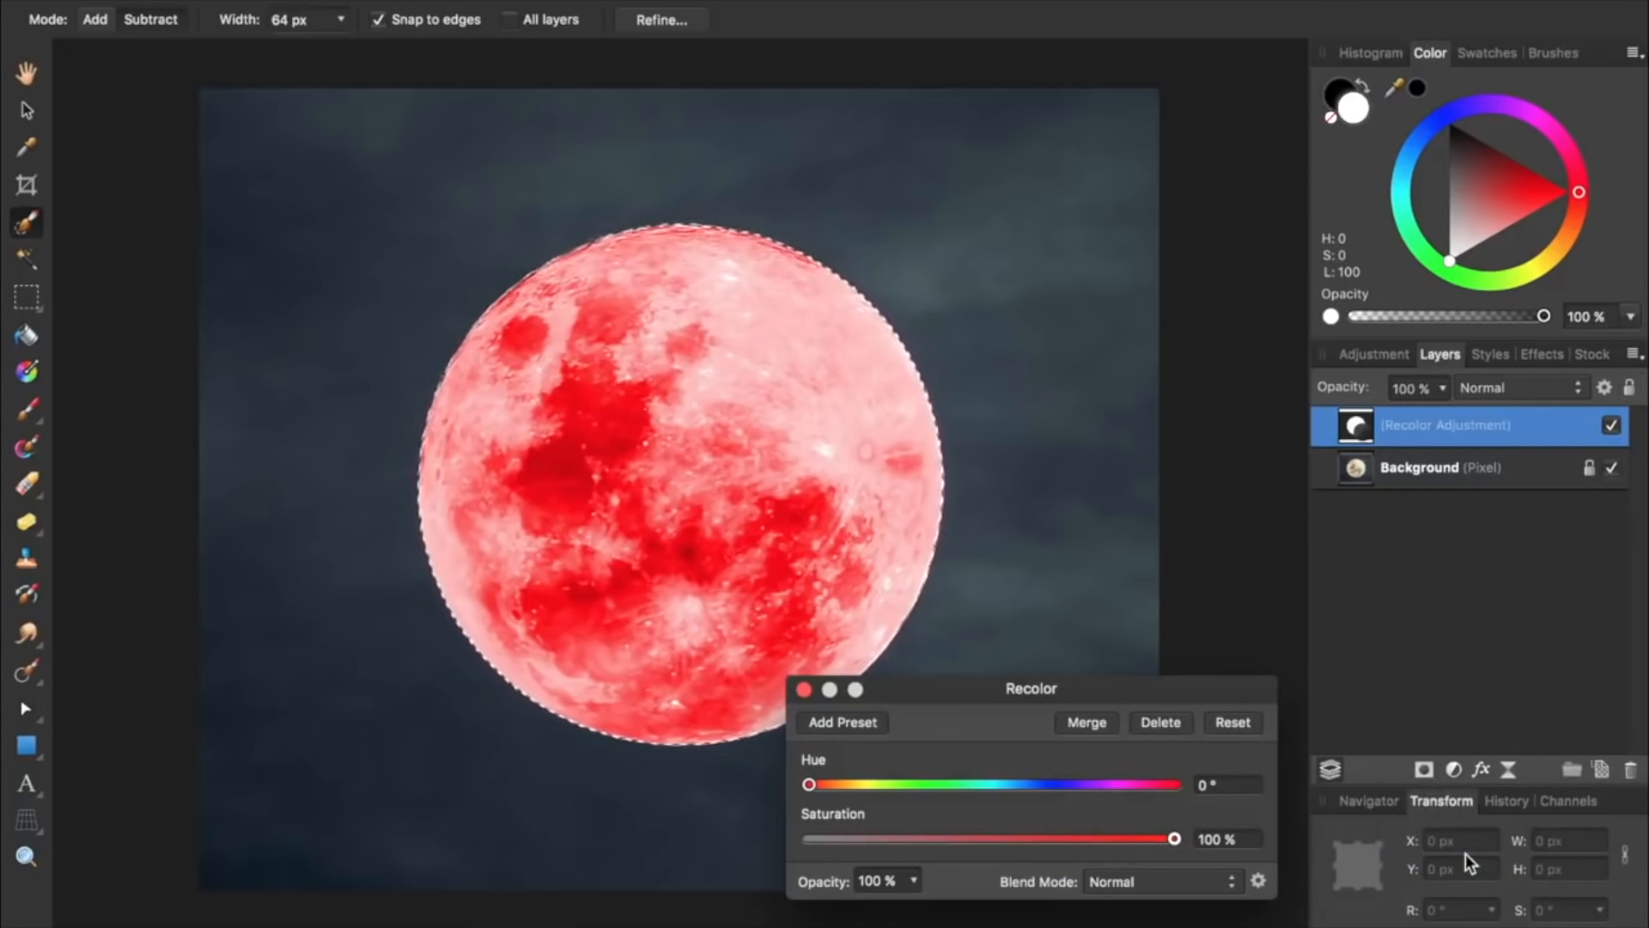
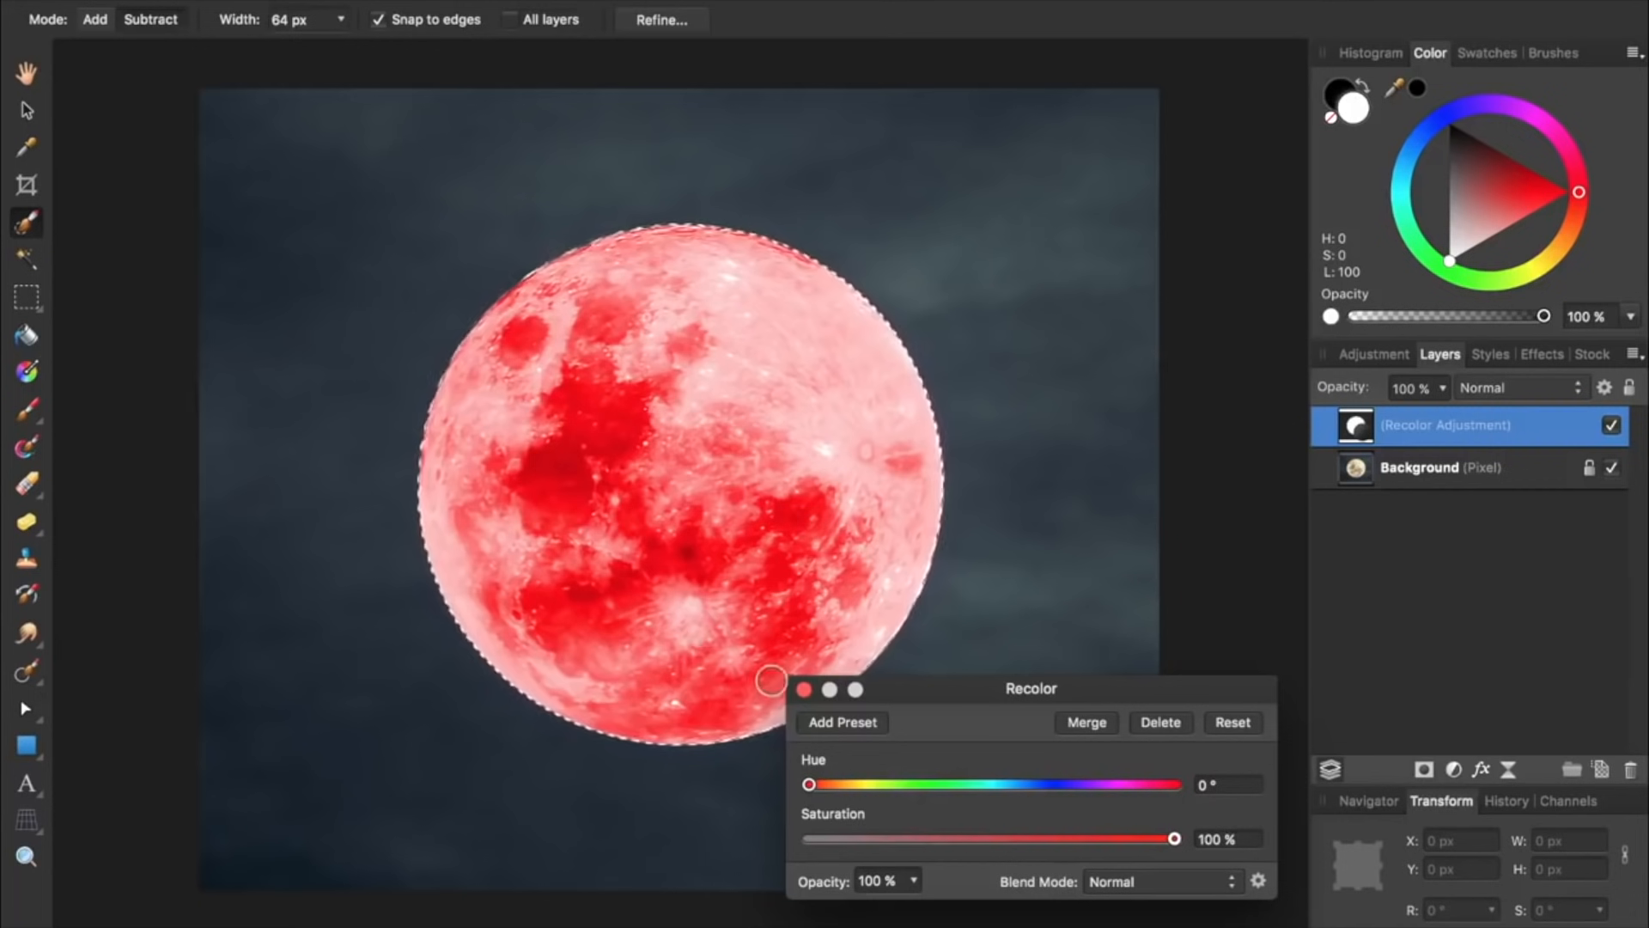
left_click(804, 689)
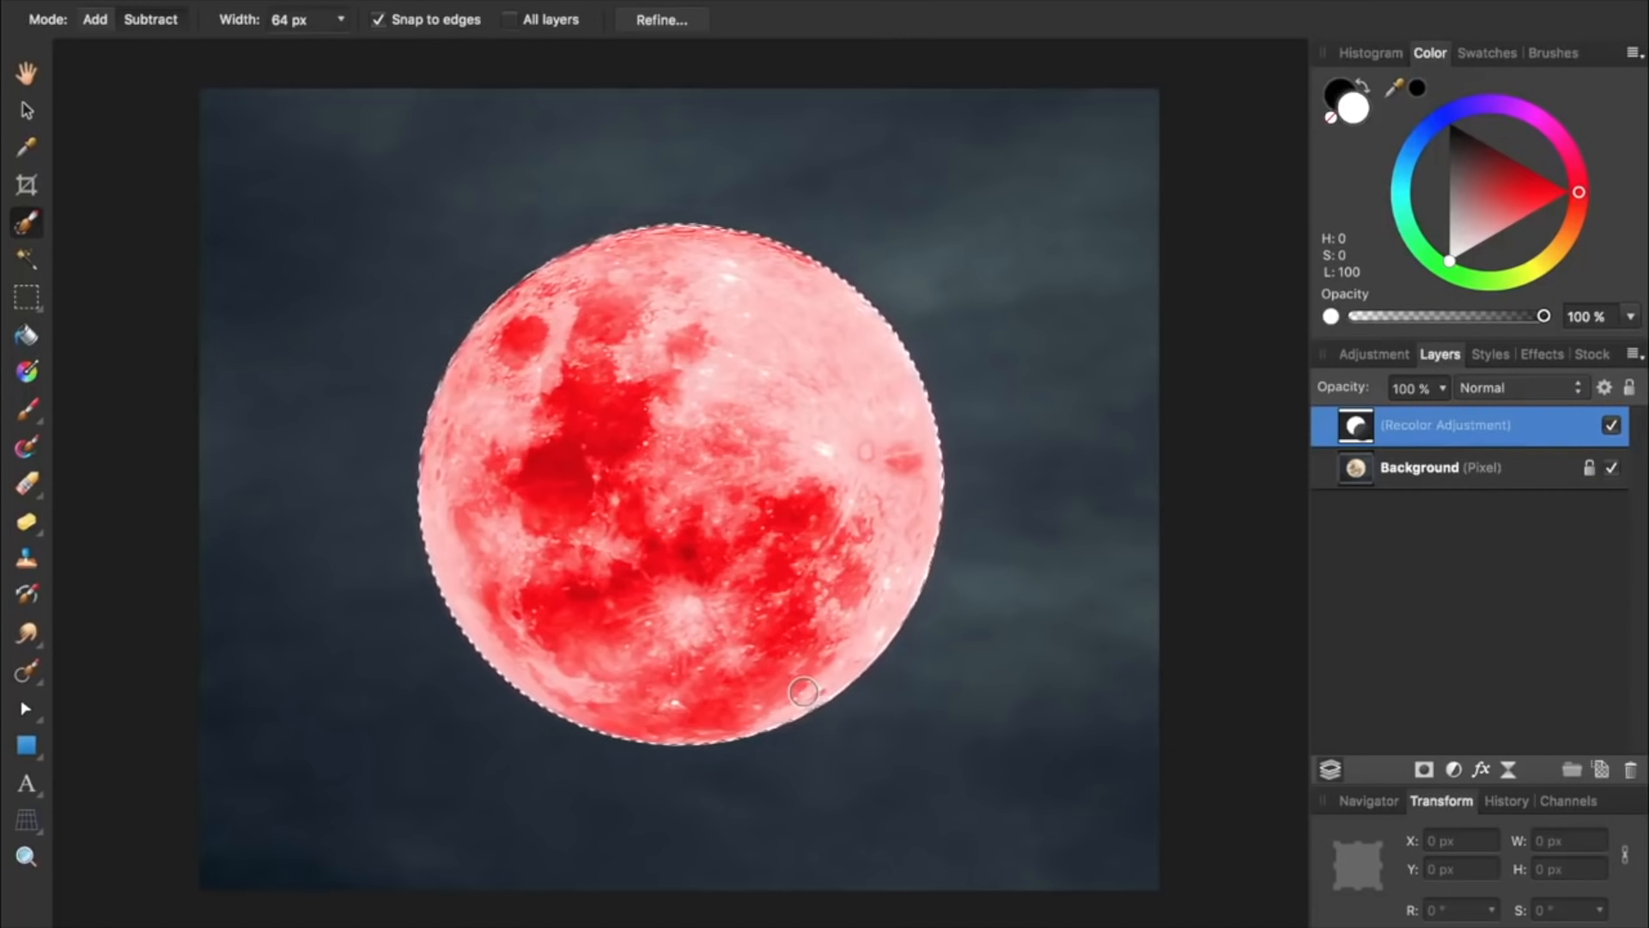
key("super+d")
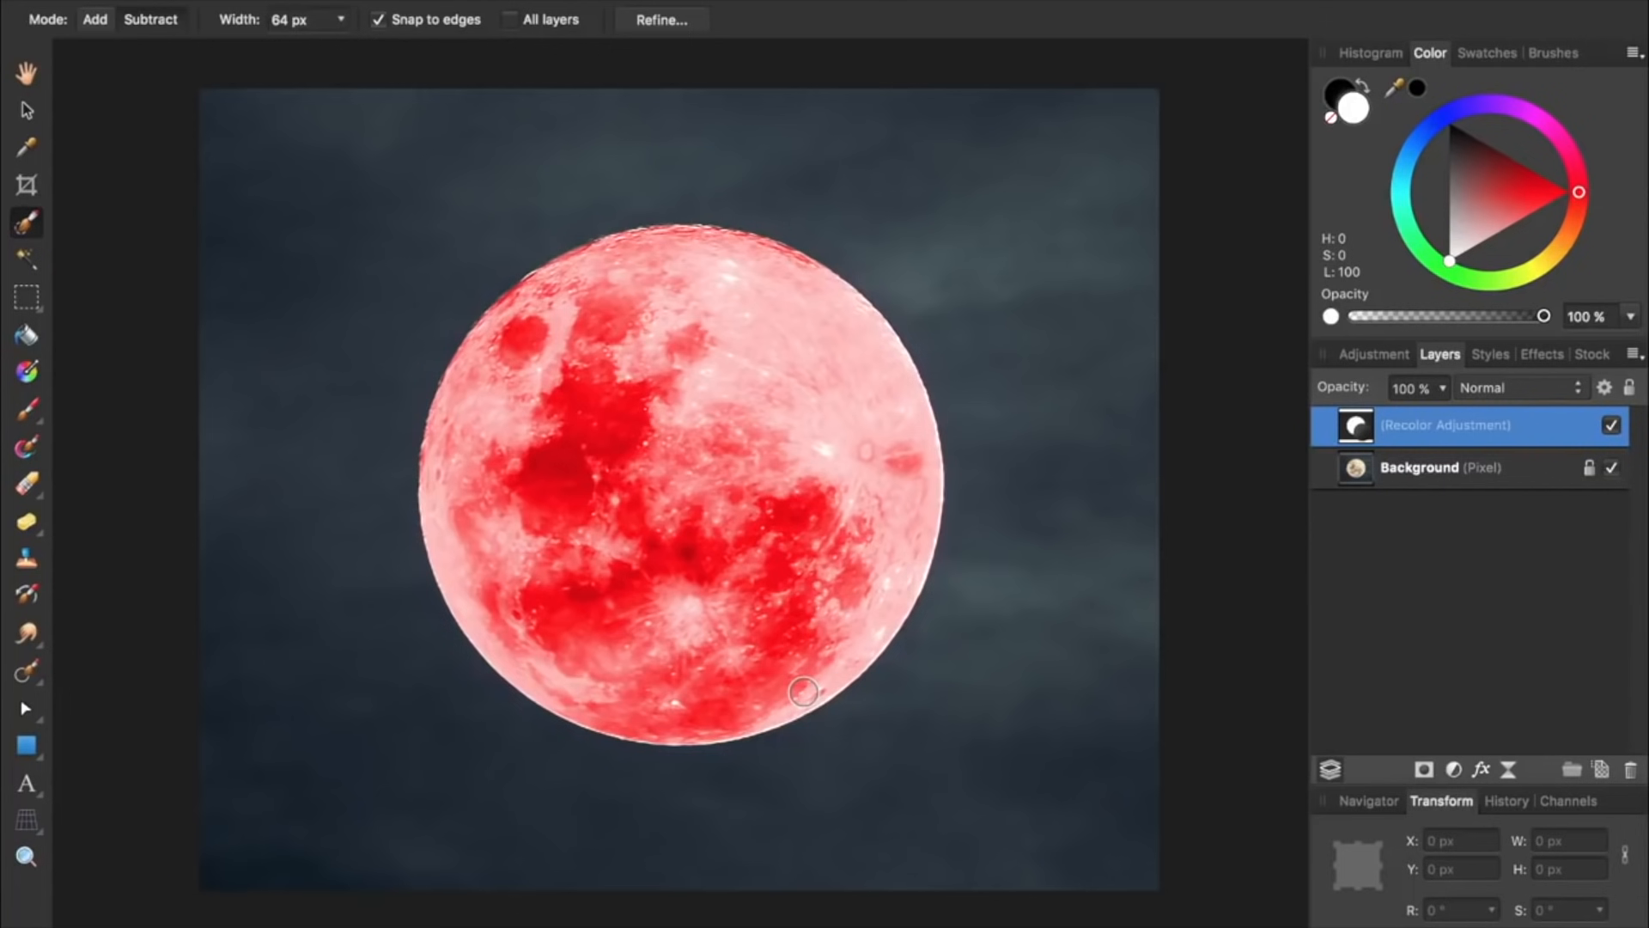
Paint white on the Recolor adjustment over the sky right of the moon with a 342.4 px brush, and undo the stroke
key("b")
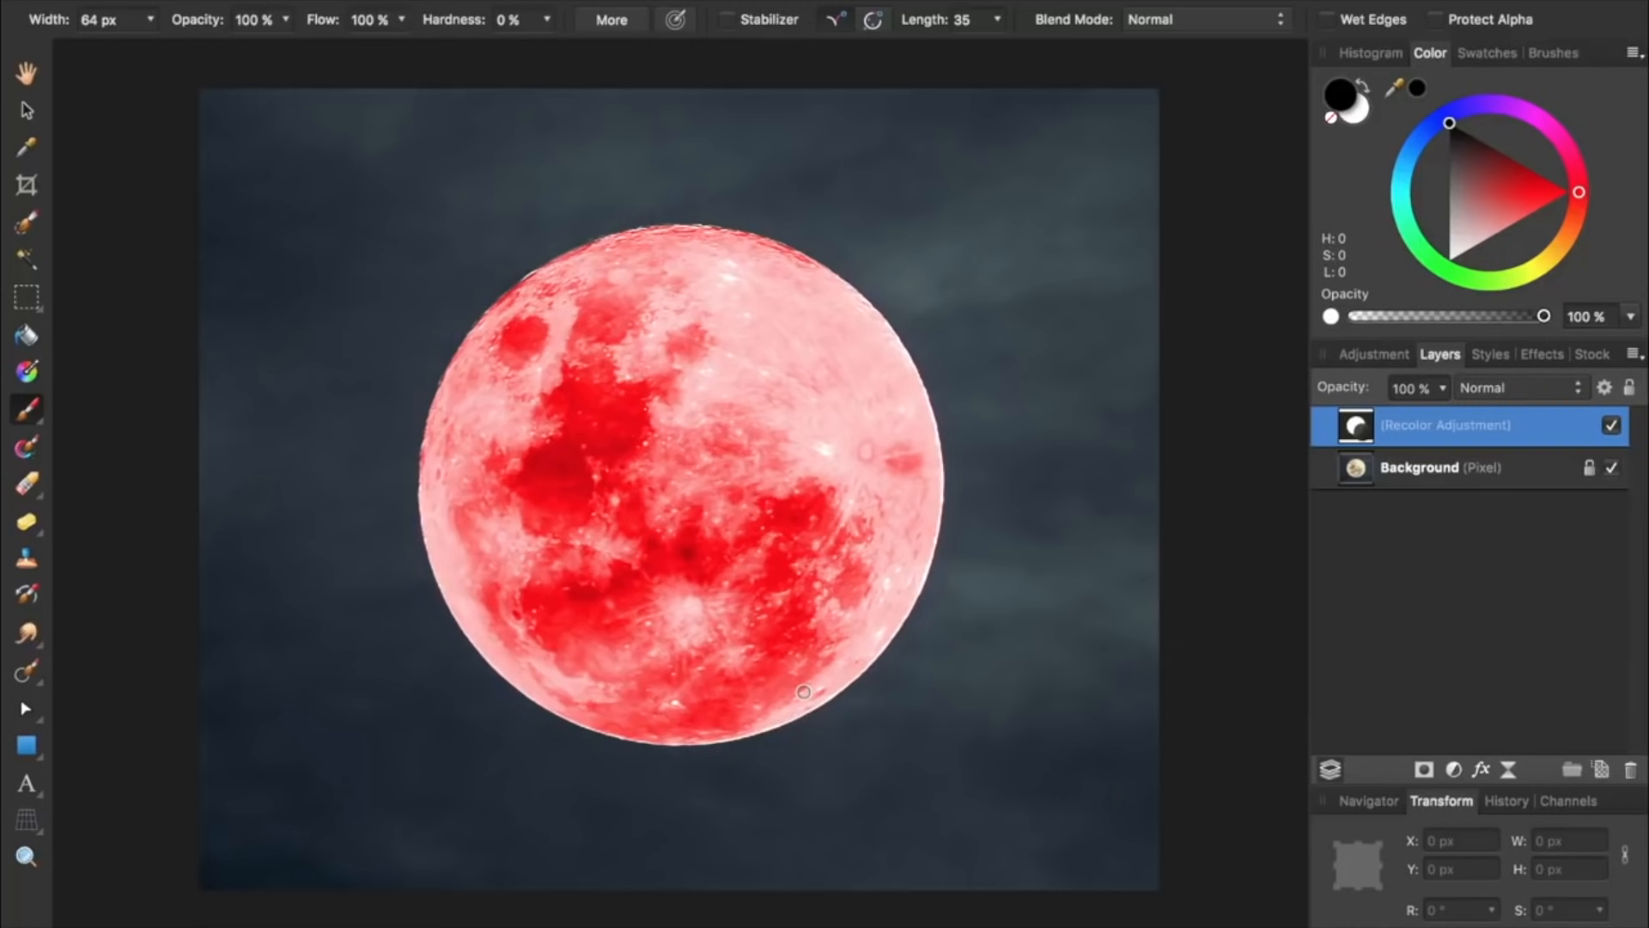
key("x")
key("bracketright")
key("bracketright")
key("bracketright")
key("bracketright")
key("bracketright")
key("bracketright")
key("bracketright")
key("bracketright")
key("bracketright")
key("bracketright")
key("bracketright")
key("bracketright")
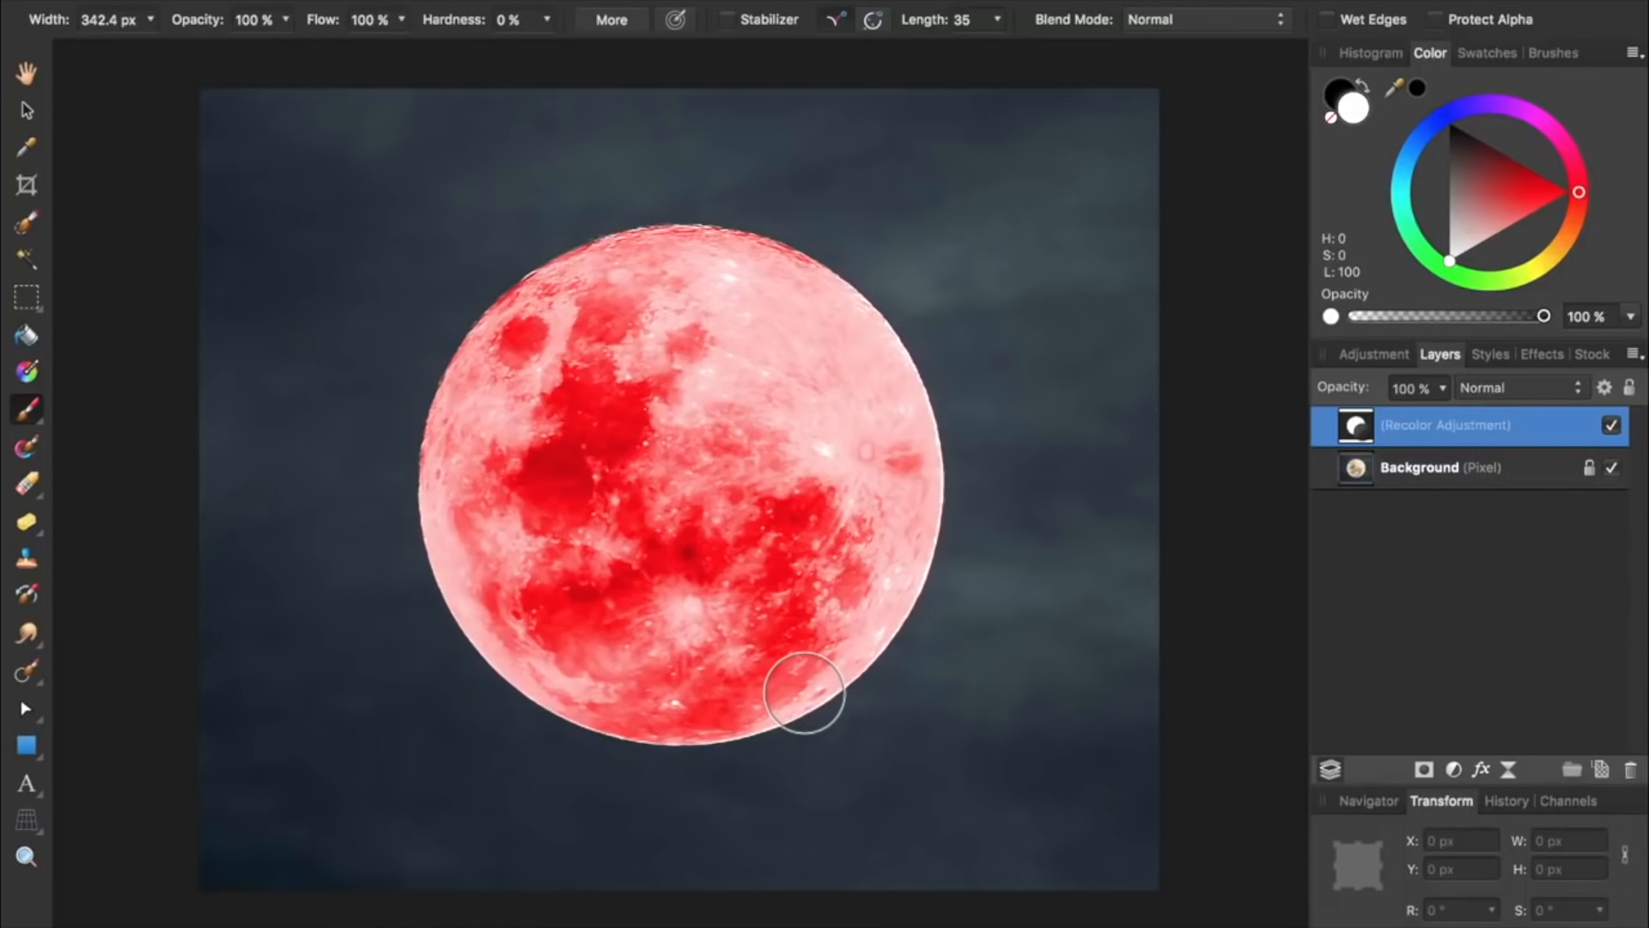
mouse_move(804, 692)
left_mouse_down()
mouse_move(896, 755)
mouse_move(1016, 282)
mouse_move(868, 258)
mouse_move(930, 383)
mouse_move(856, 709)
left_mouse_up()
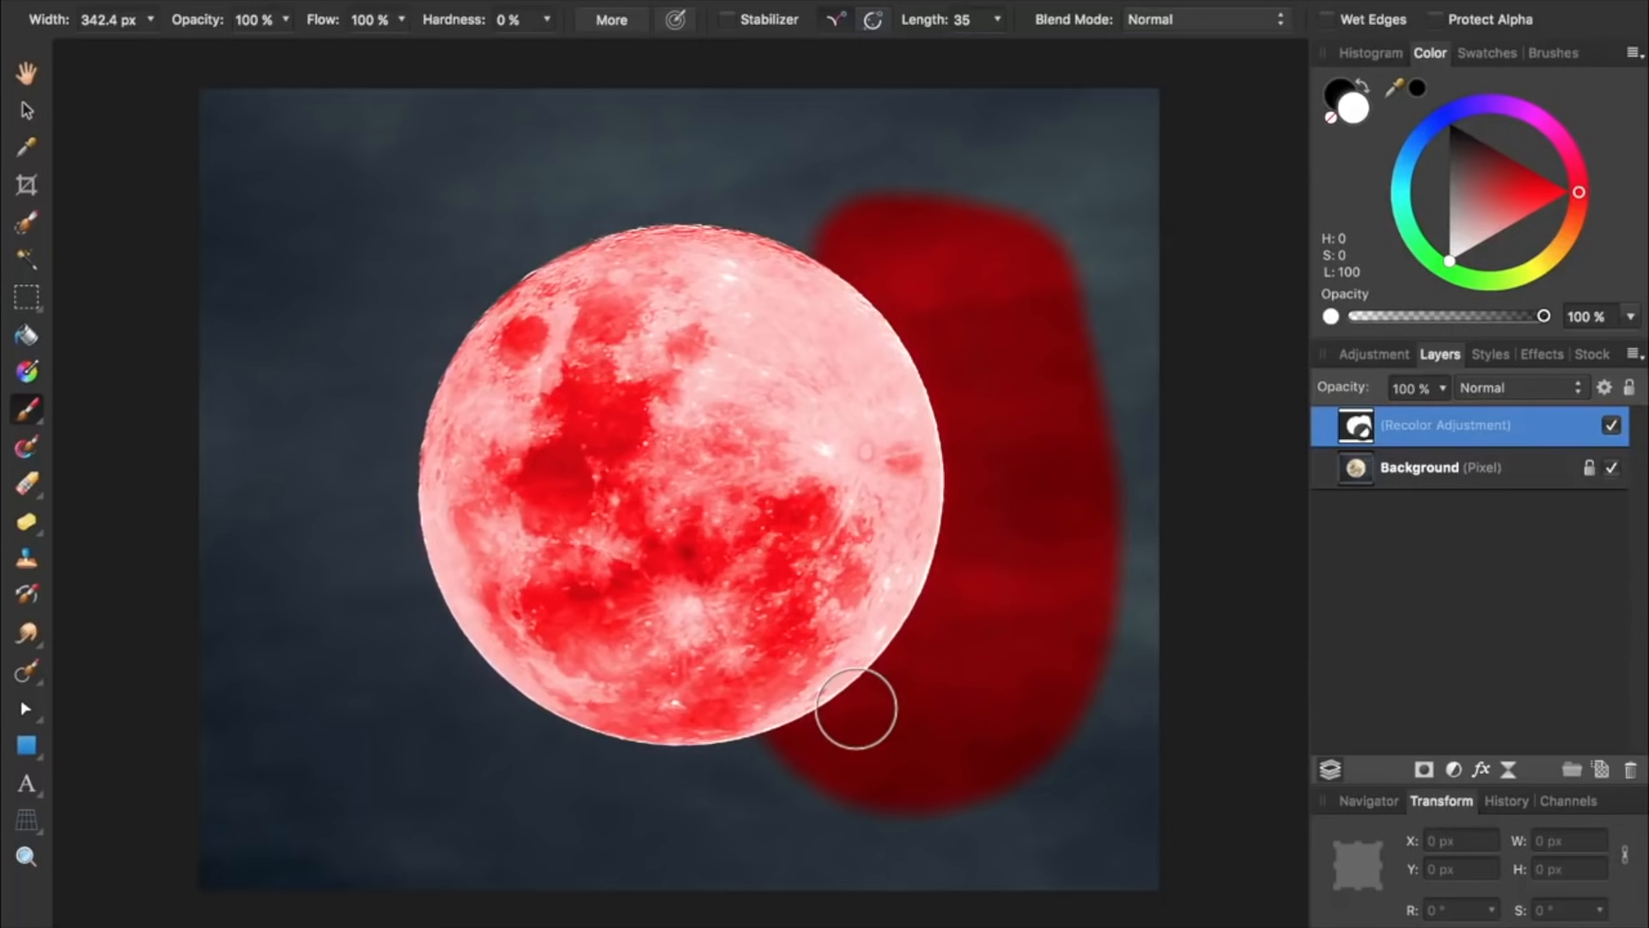
key("super+z")
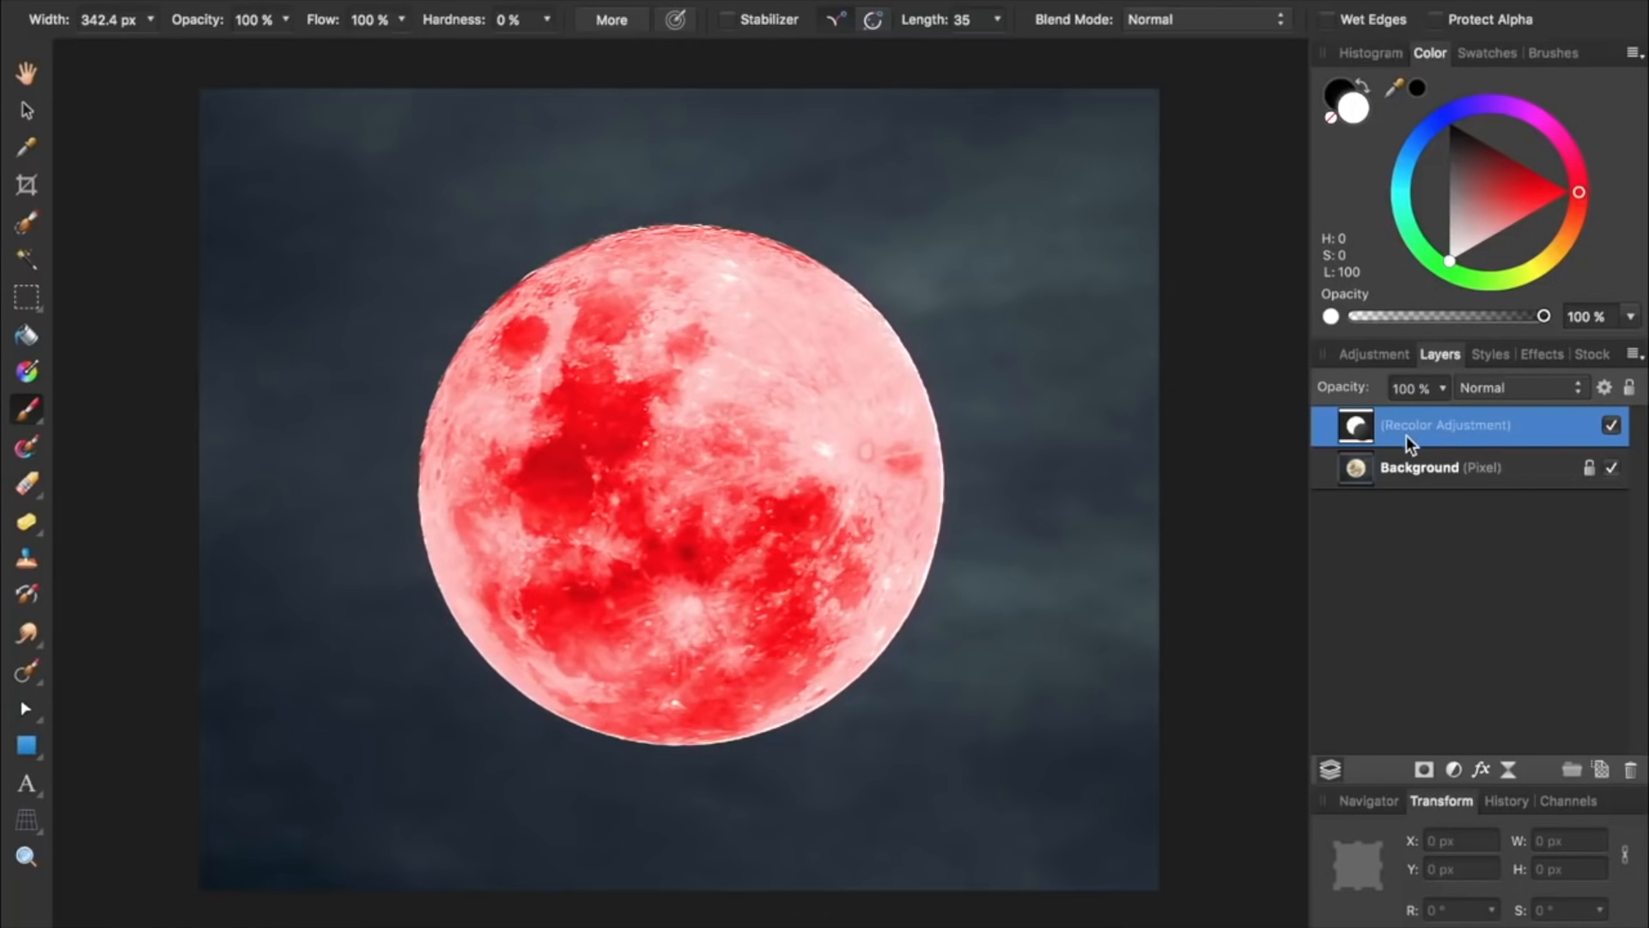
Load the Recolor adjustment's moon shape as a selection, mask the Background layer with it, and deselect
left_click(1357, 429, "ctrl")
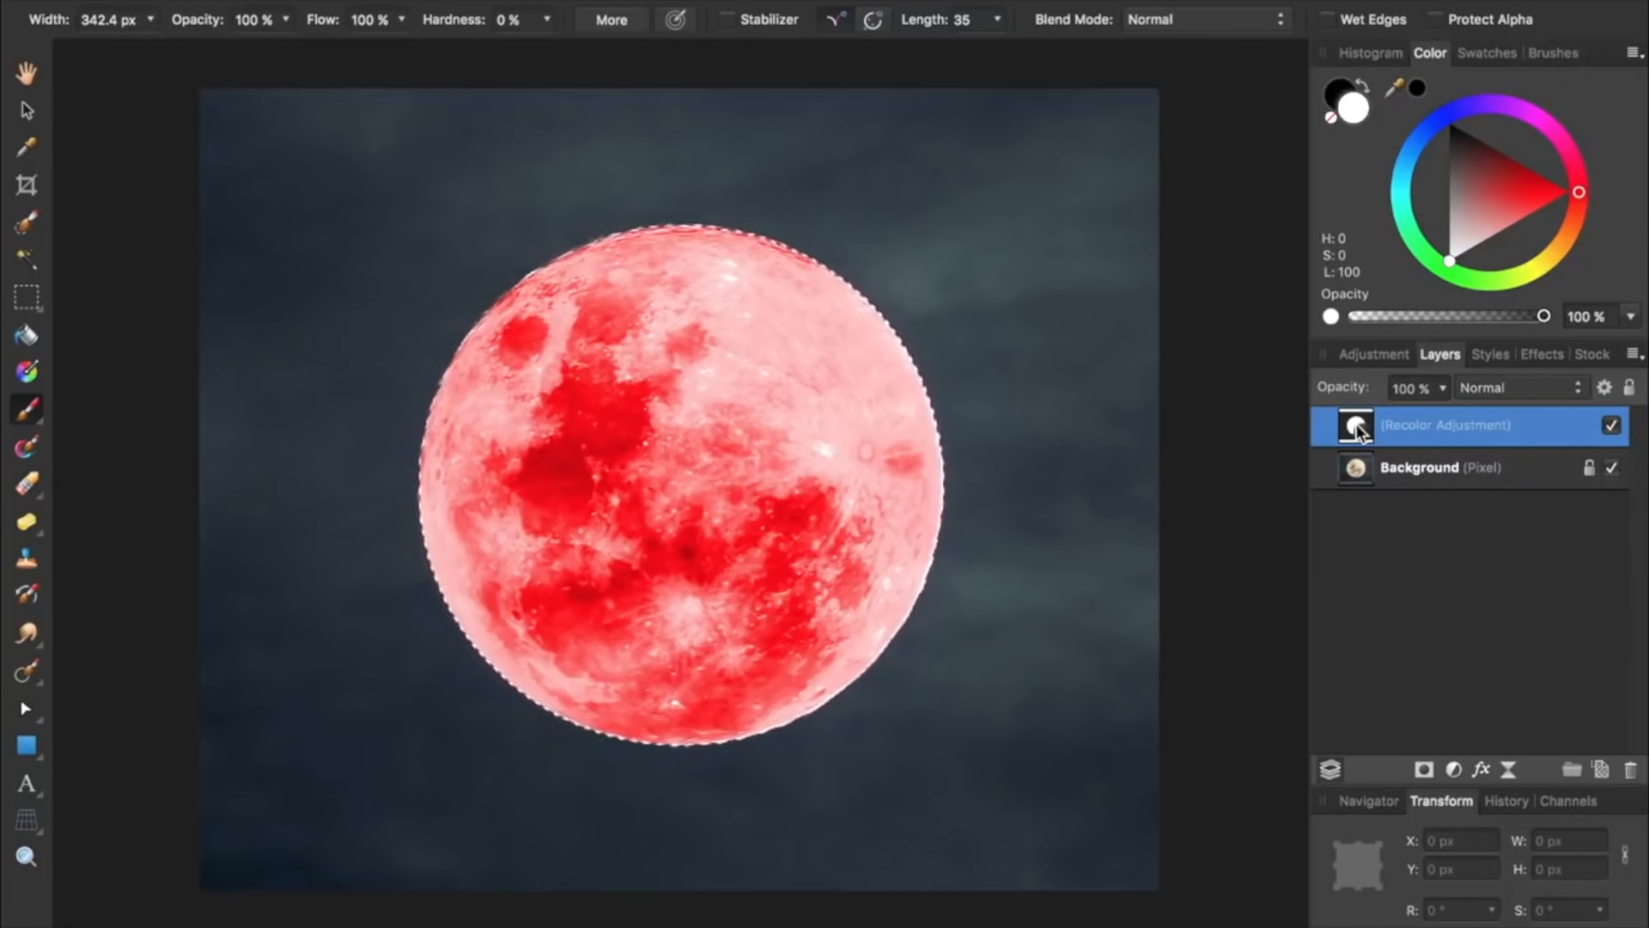
left_click(1395, 473)
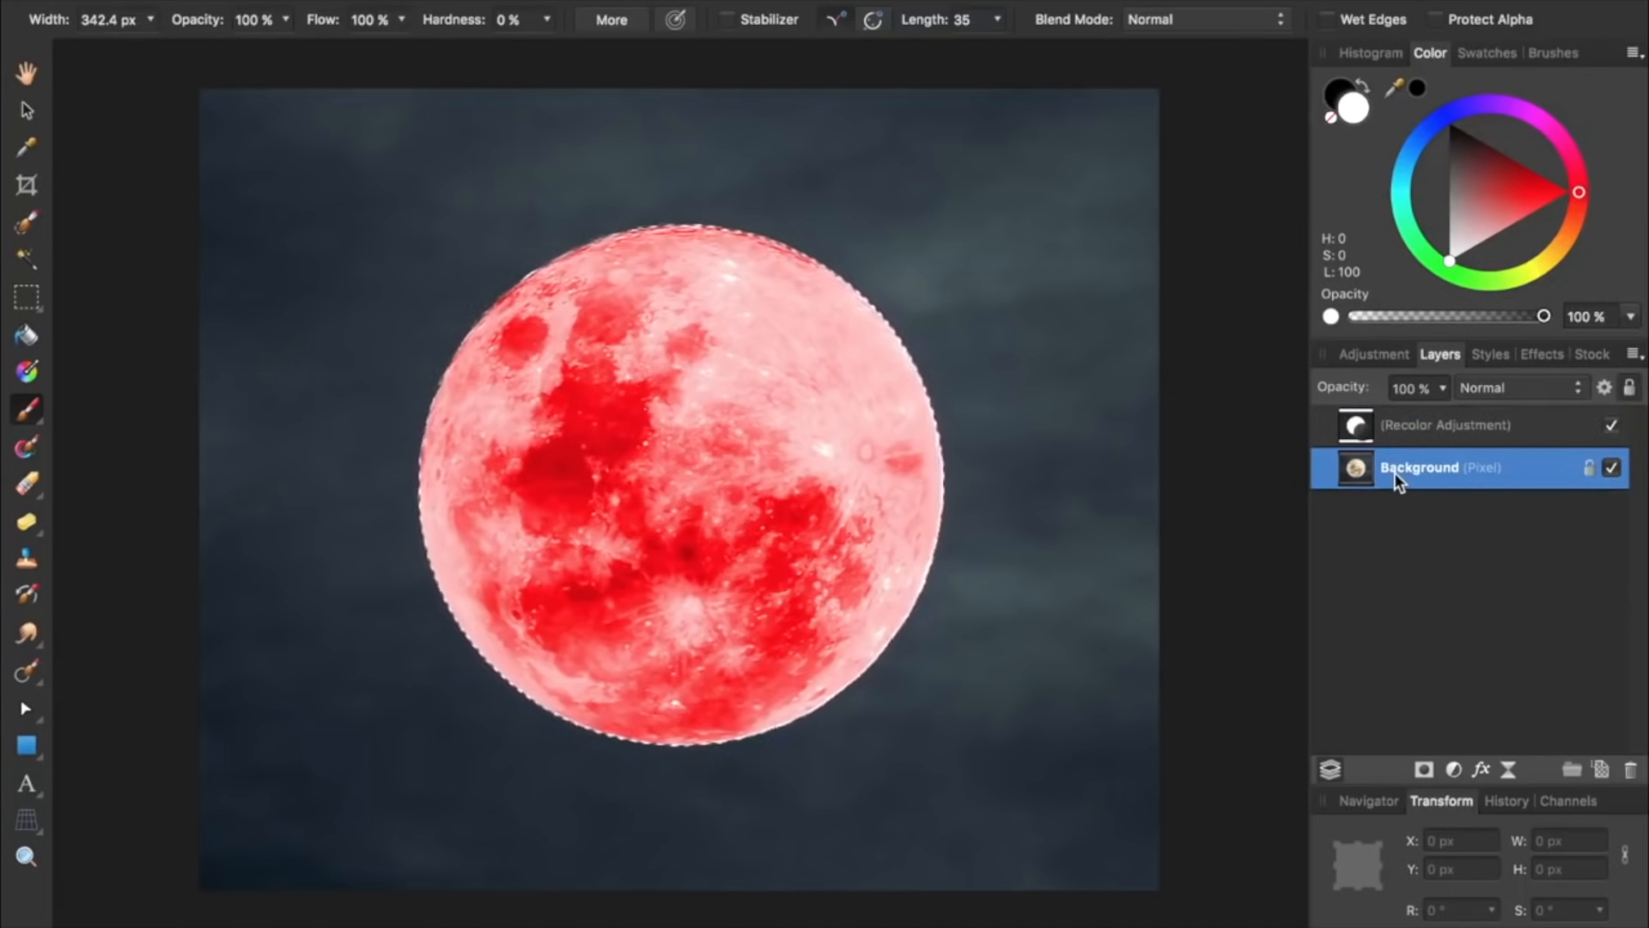
left_click(1424, 770)
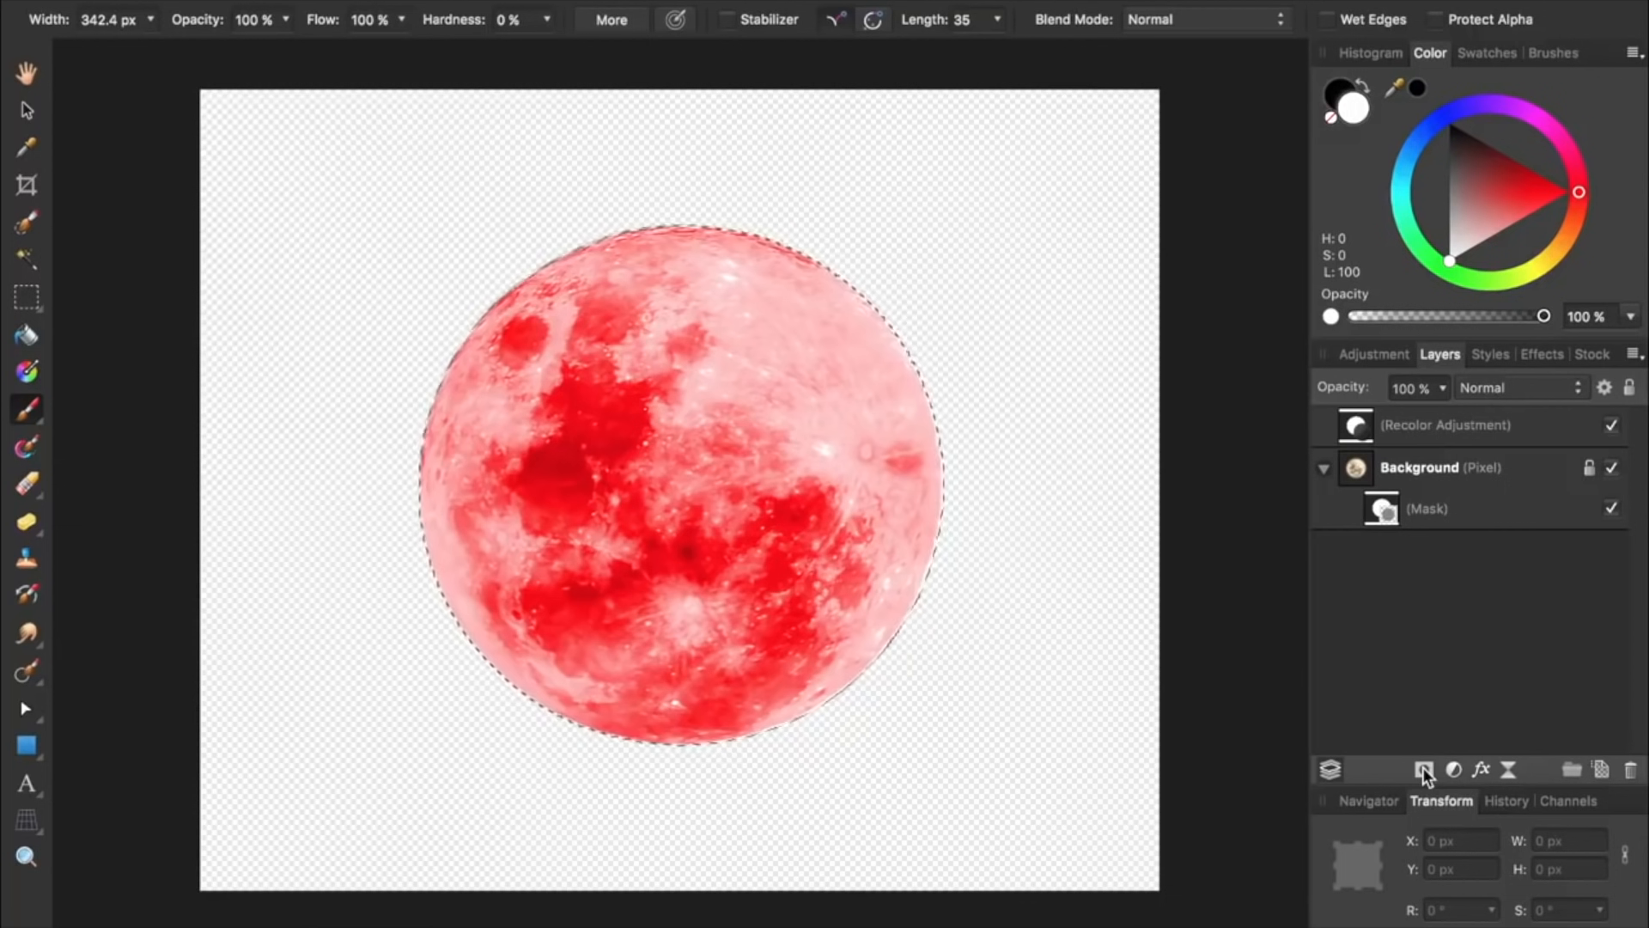
key("super+d")
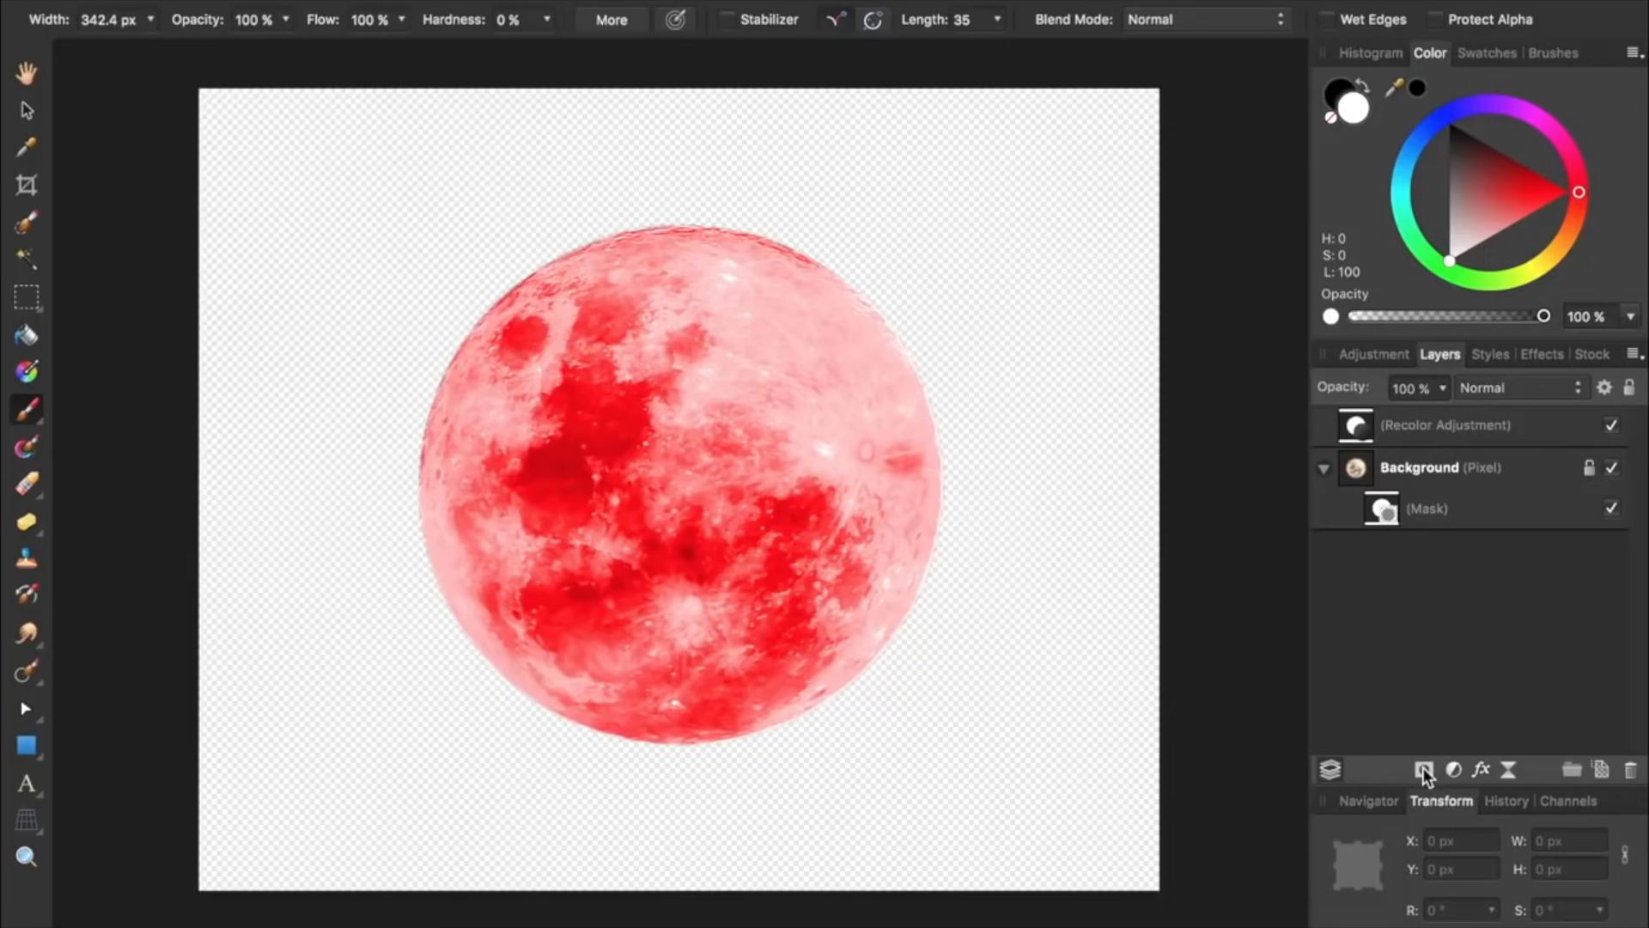
Open Desert.jpg from the Top 10 Images folder as a separate document
key("super+o")
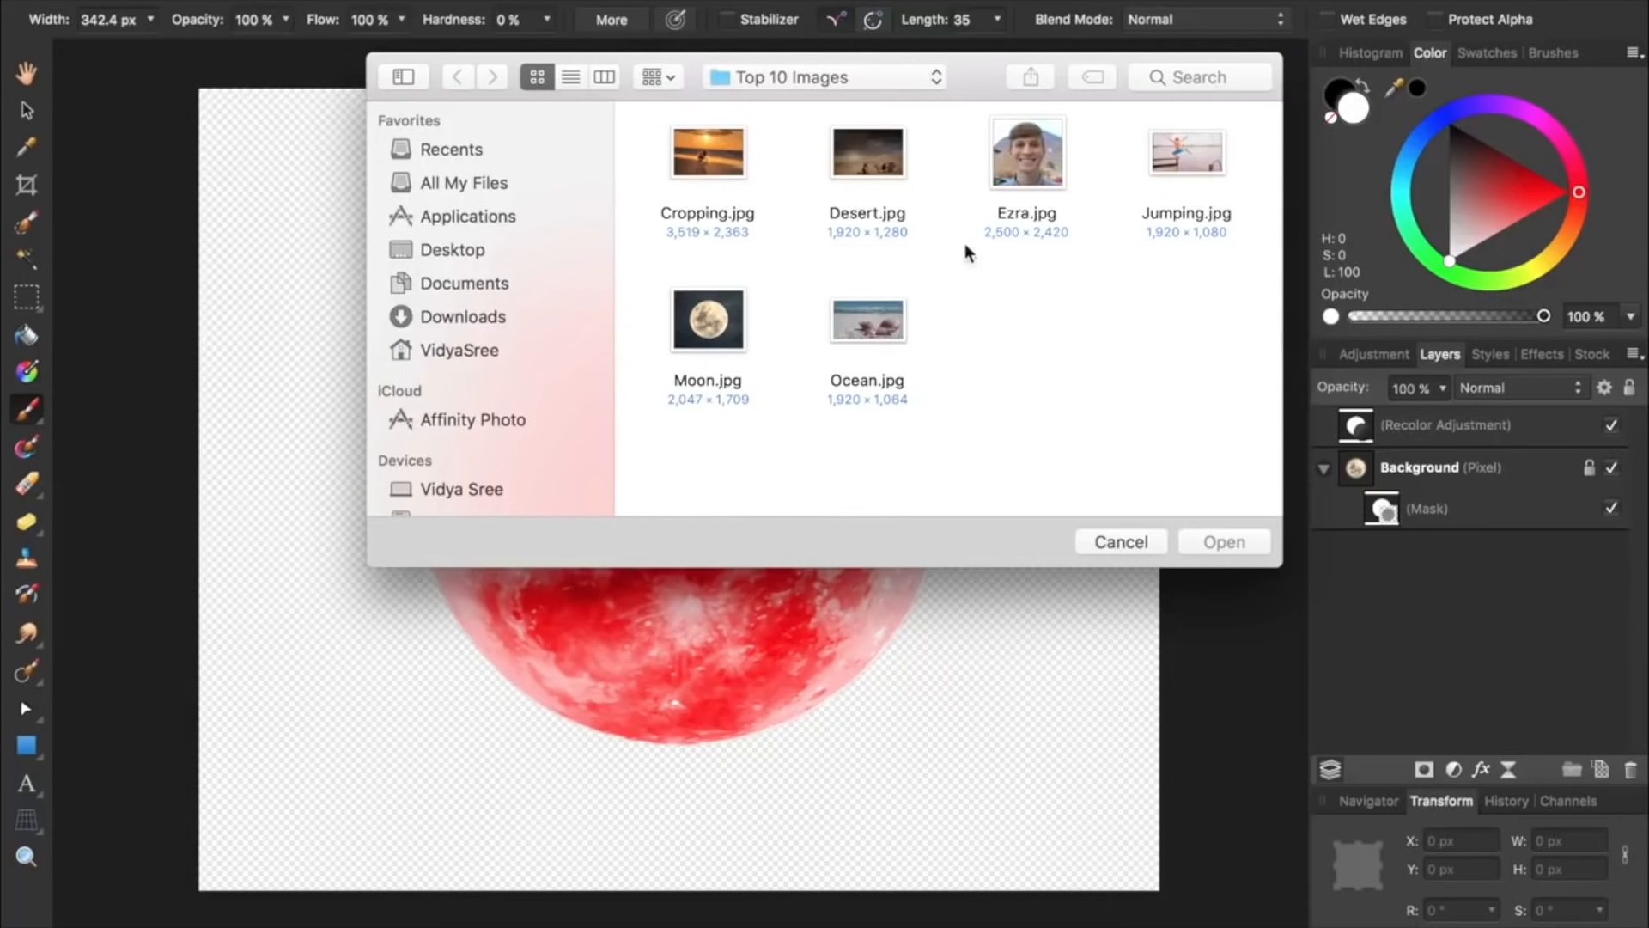
left_click(870, 161)
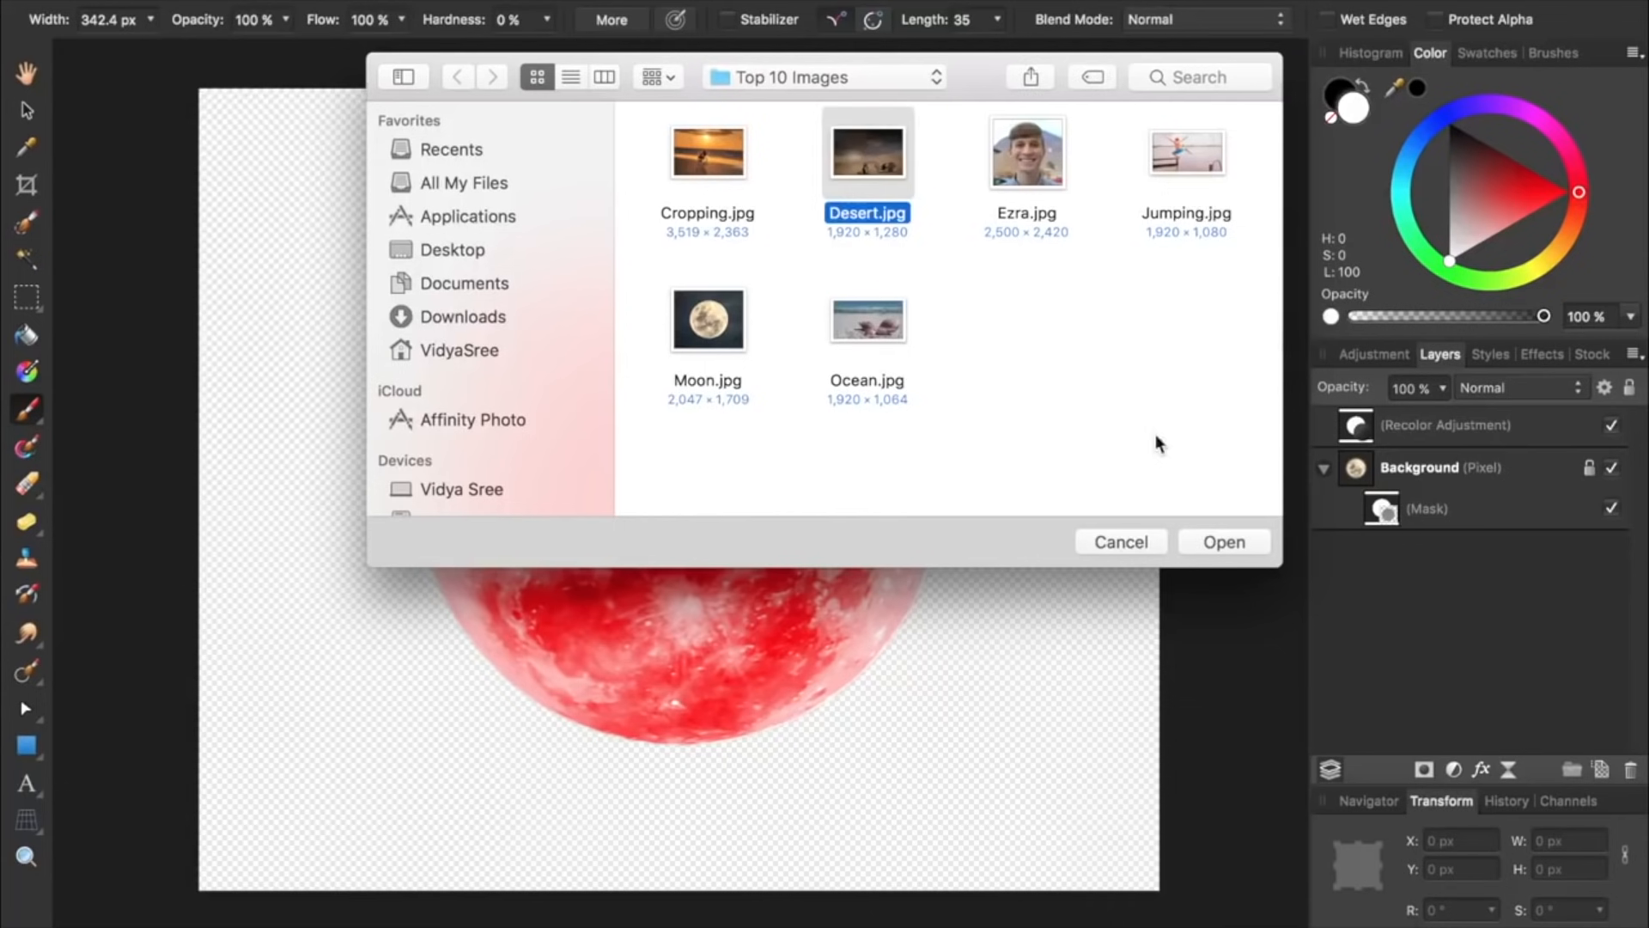
left_click(1224, 541)
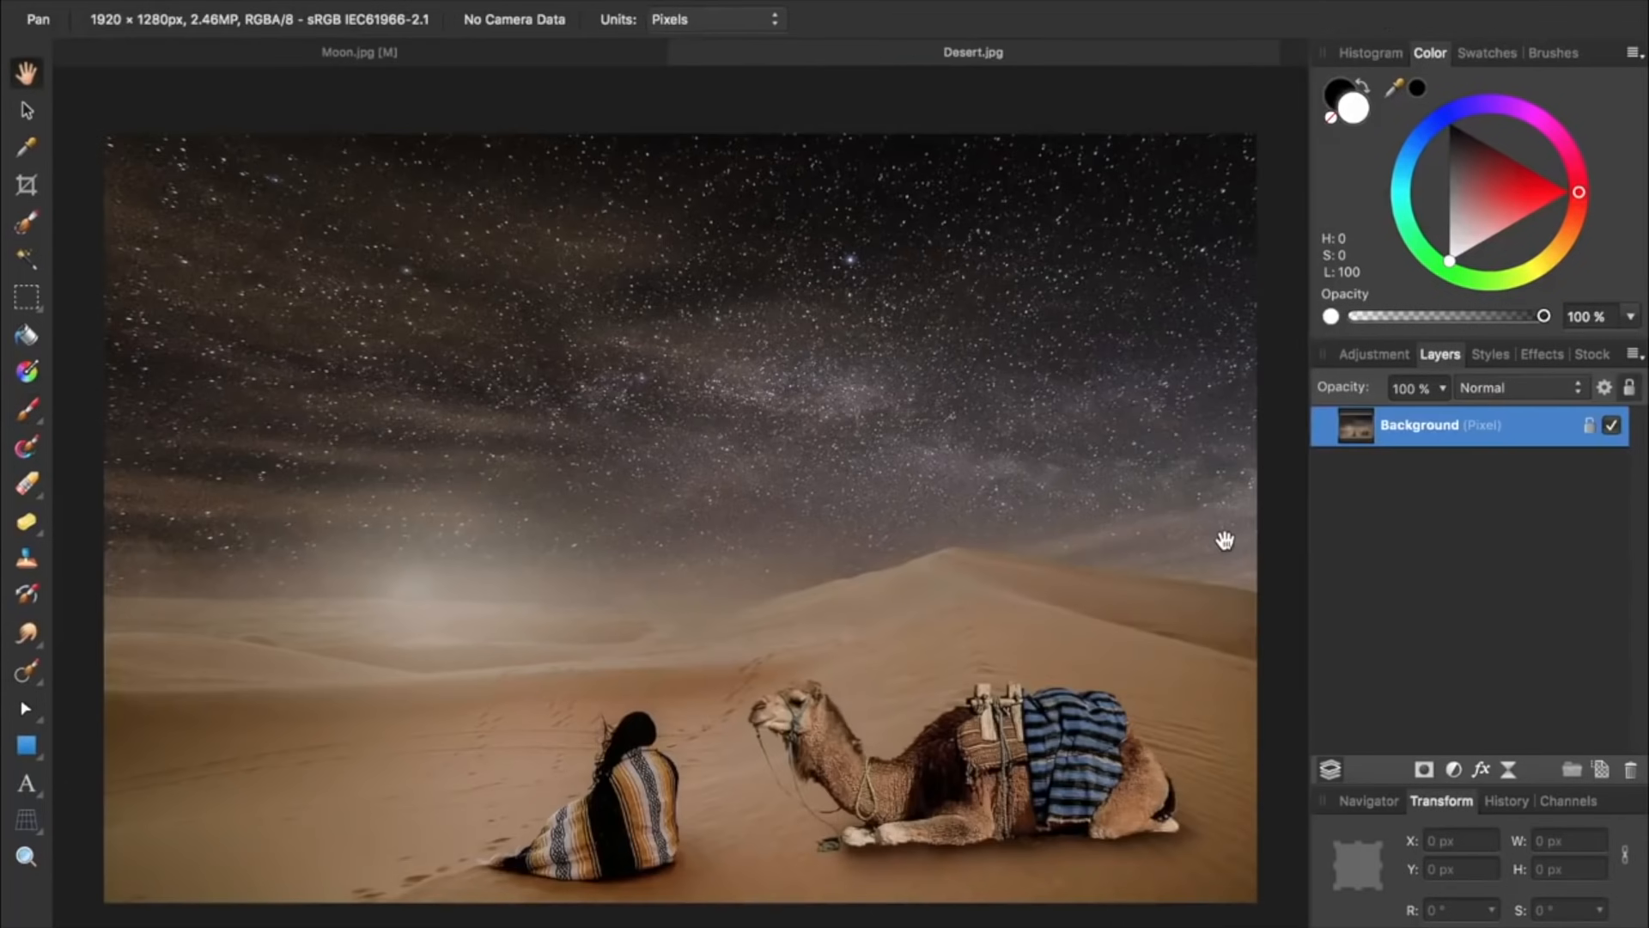
Copy the masked Background layer from Moon.jpg and paste it into Desert.jpg
left_click(525, 57)
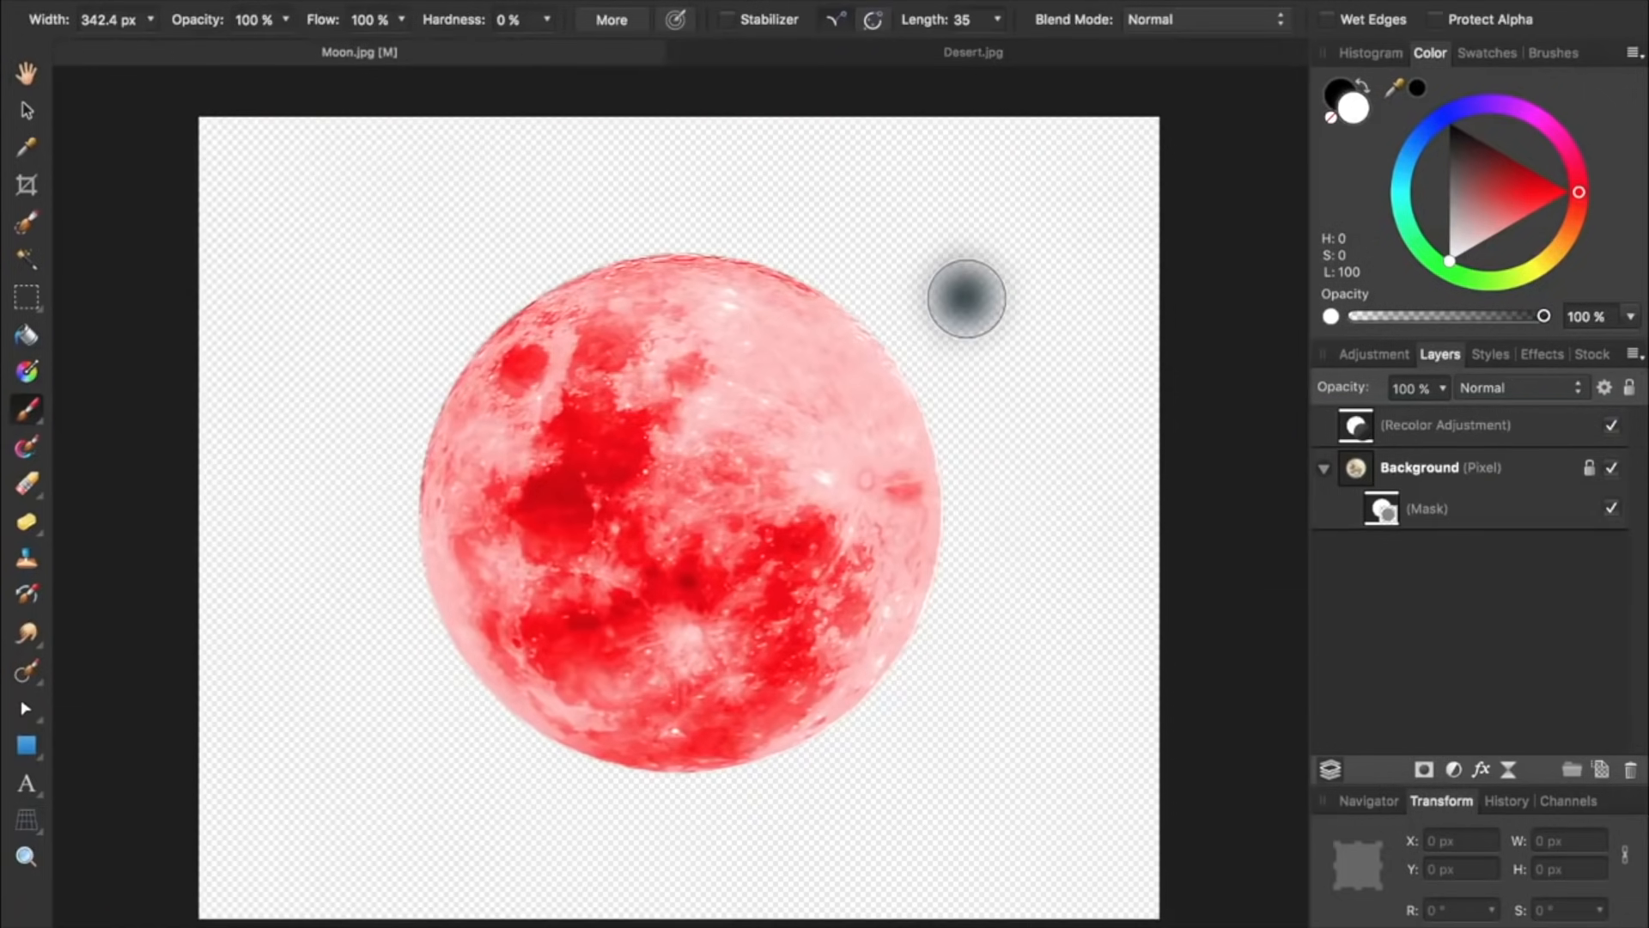
left_click(1385, 469)
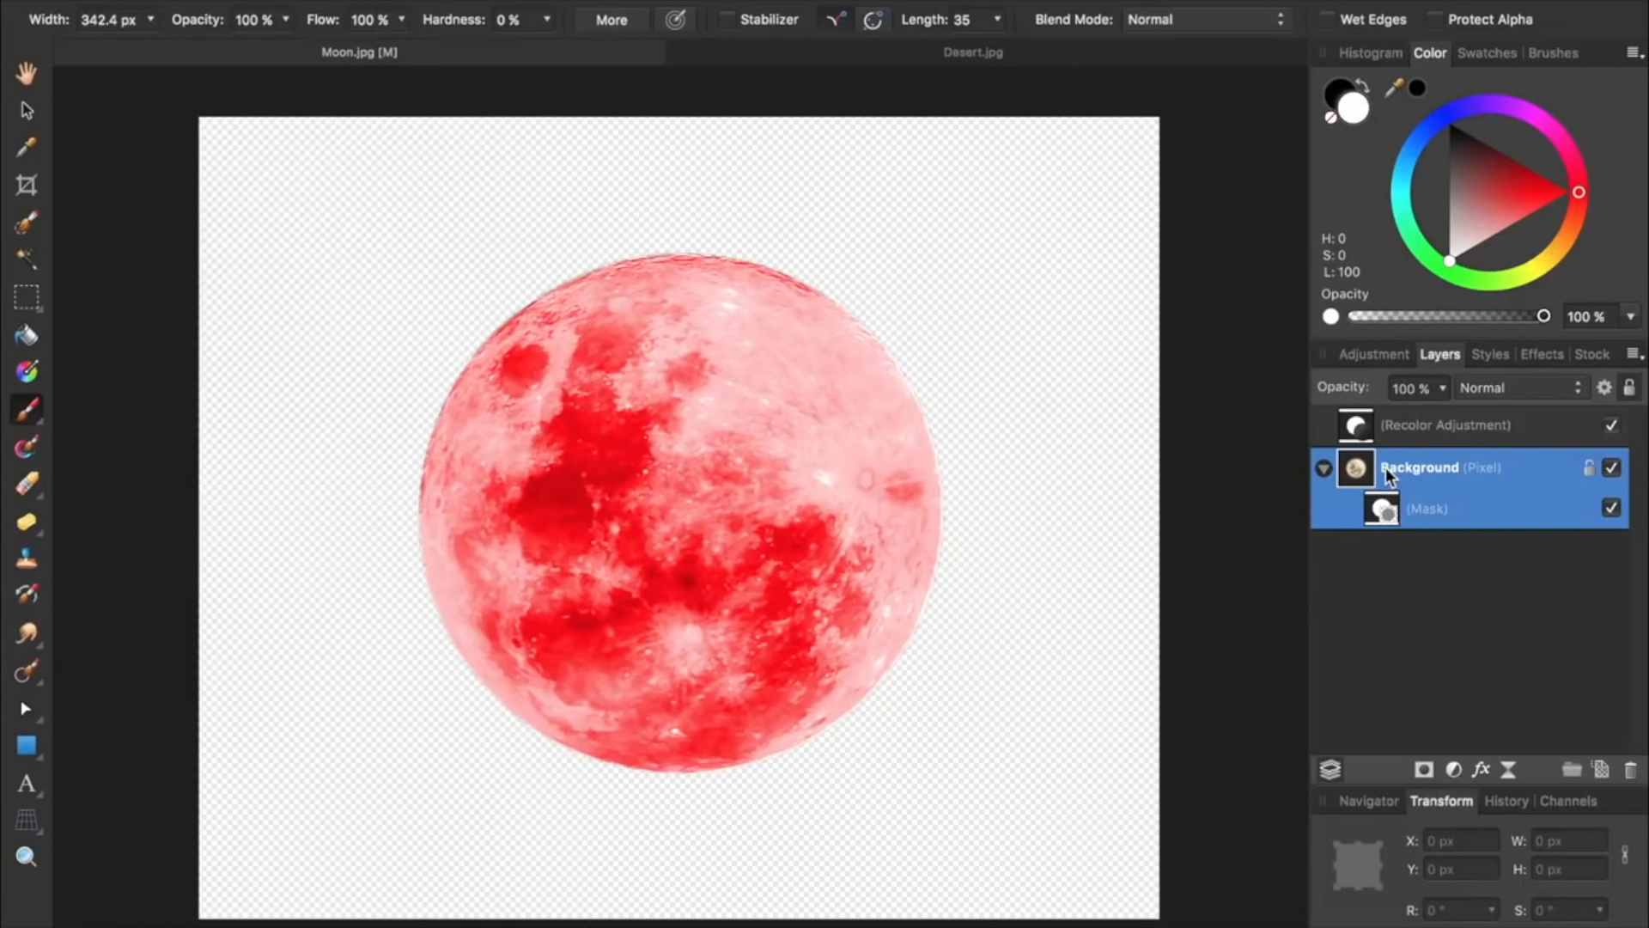
key("super+c")
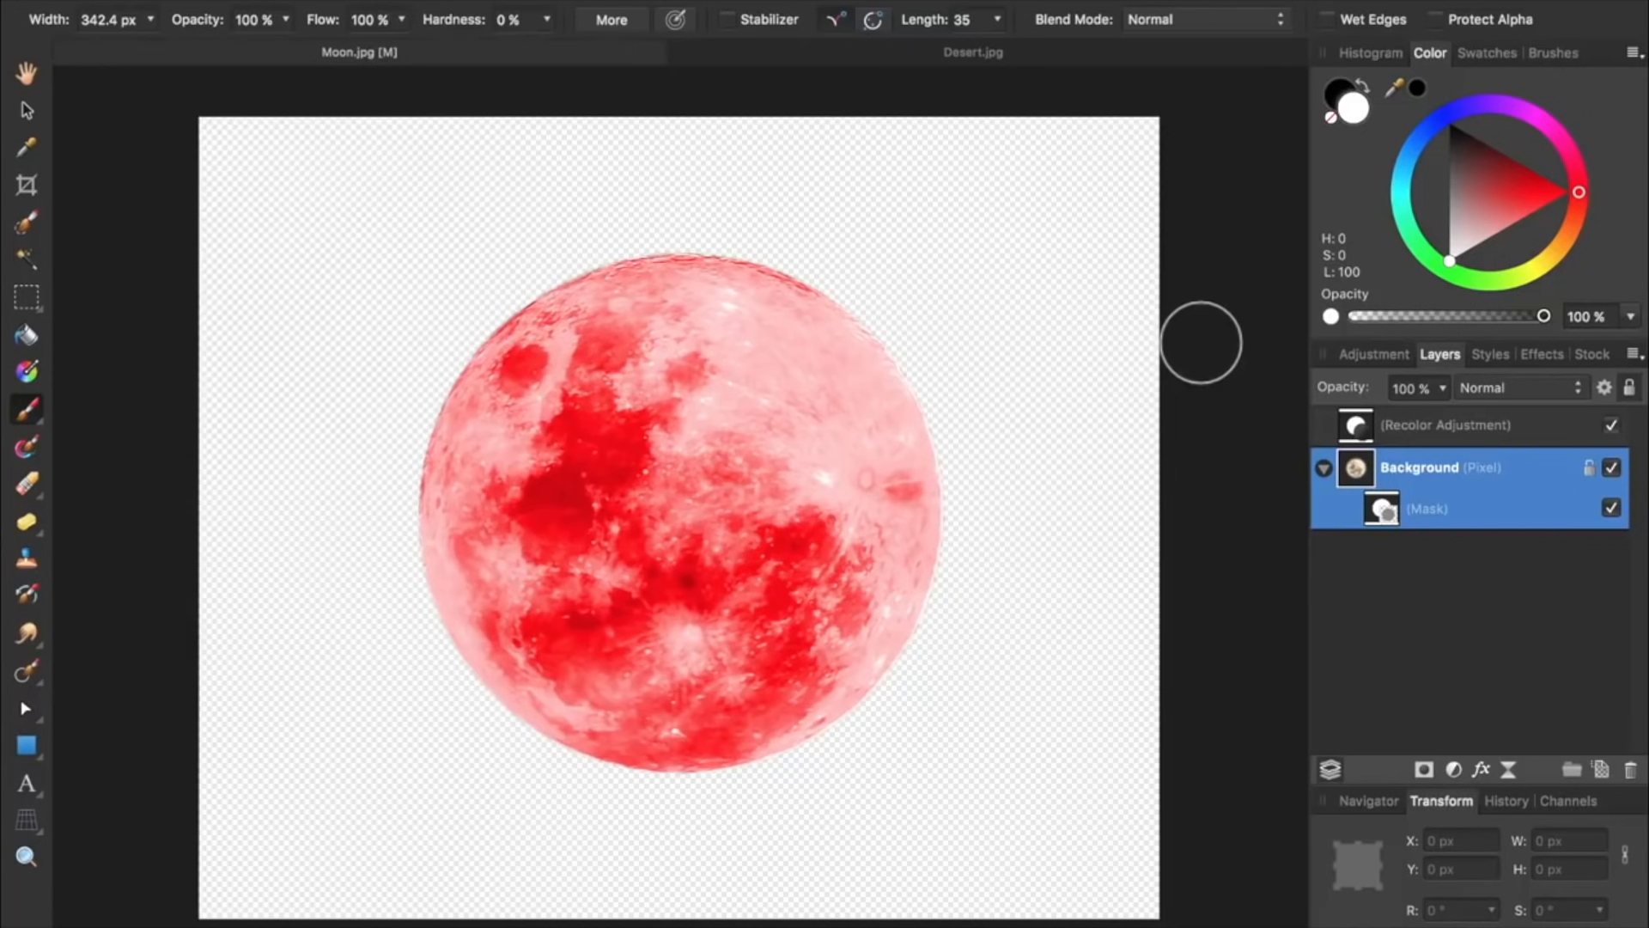
left_click(983, 53)
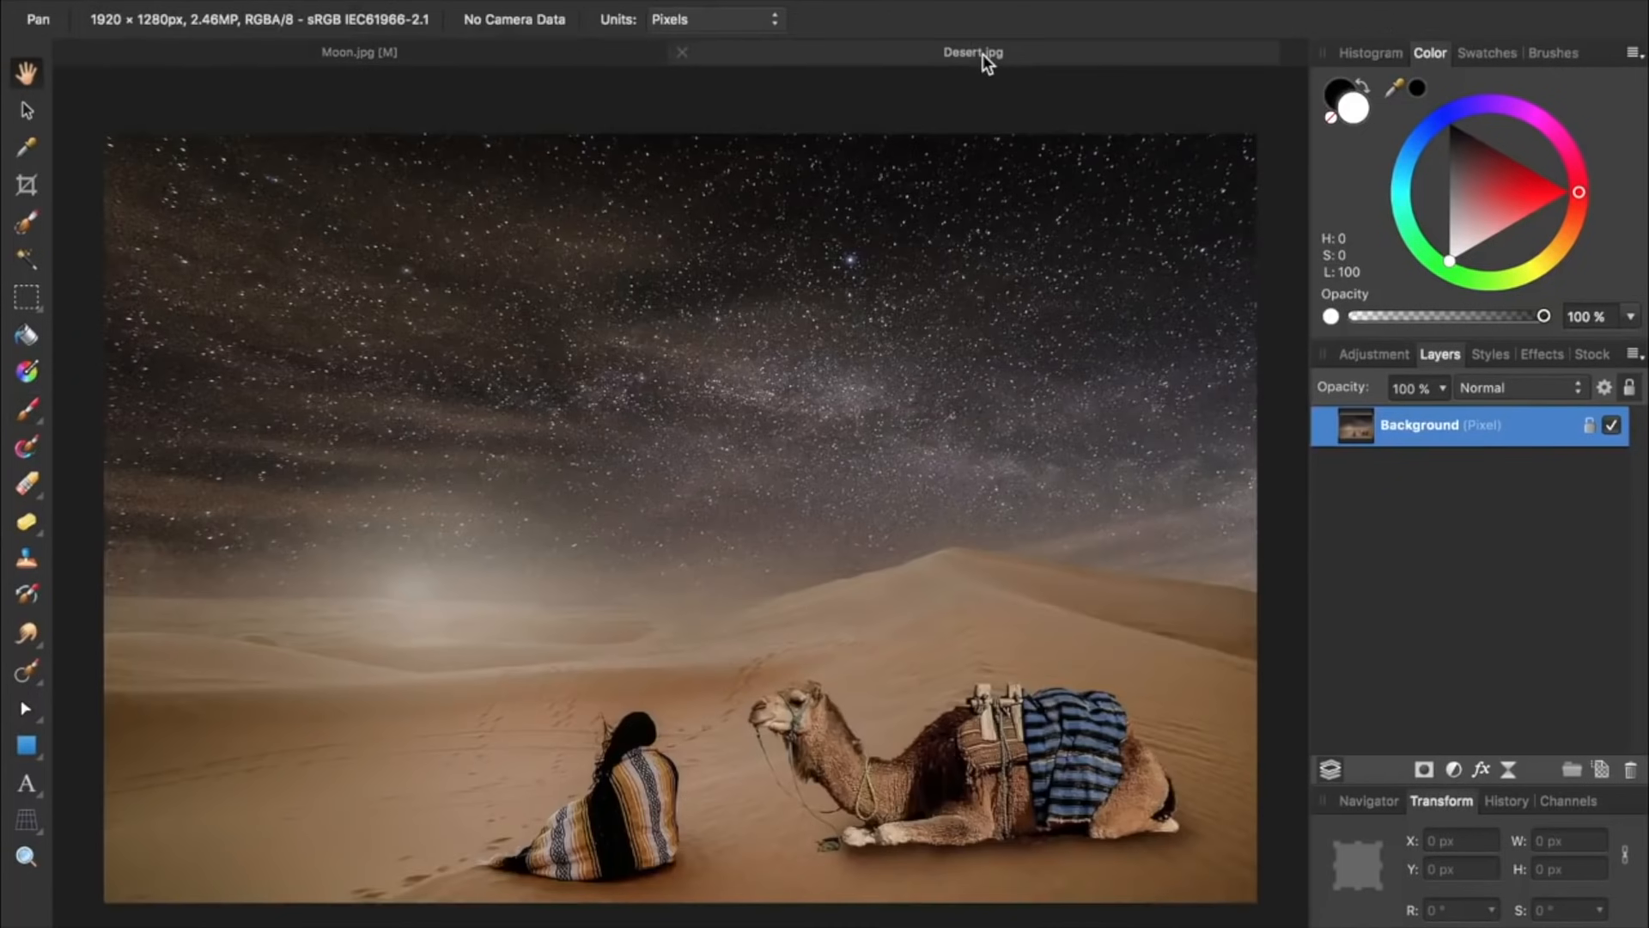
key("super+v")
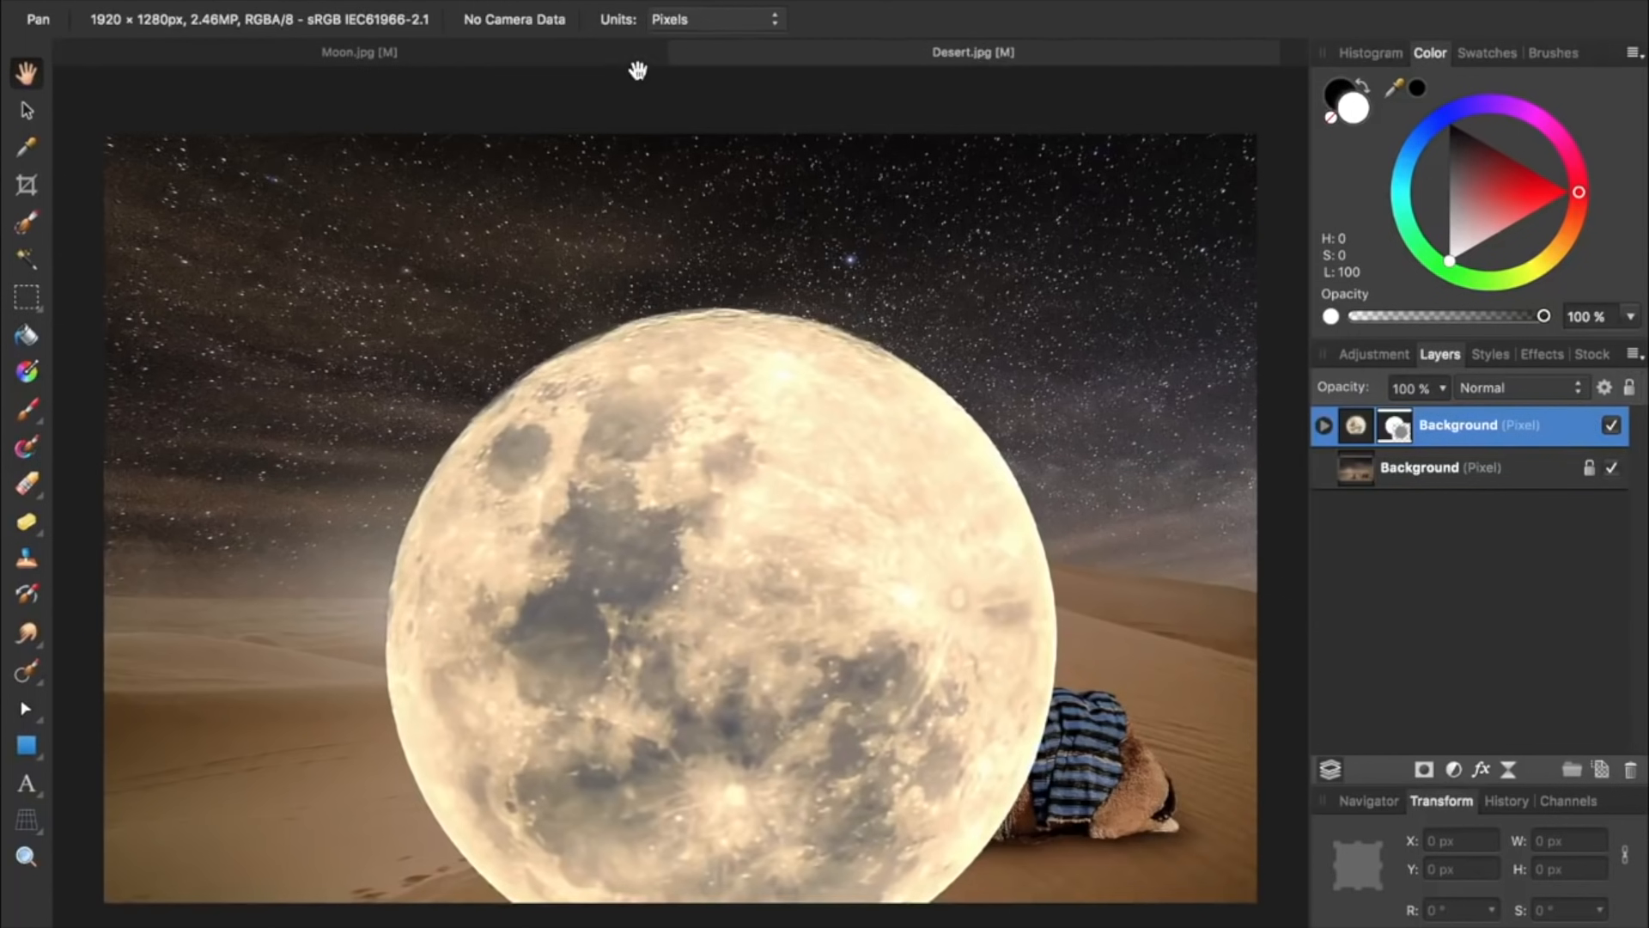
Check the Background and Recolor Adjustment layers in Moon.jpg, and return to Desert.jpg
left_click(605, 61)
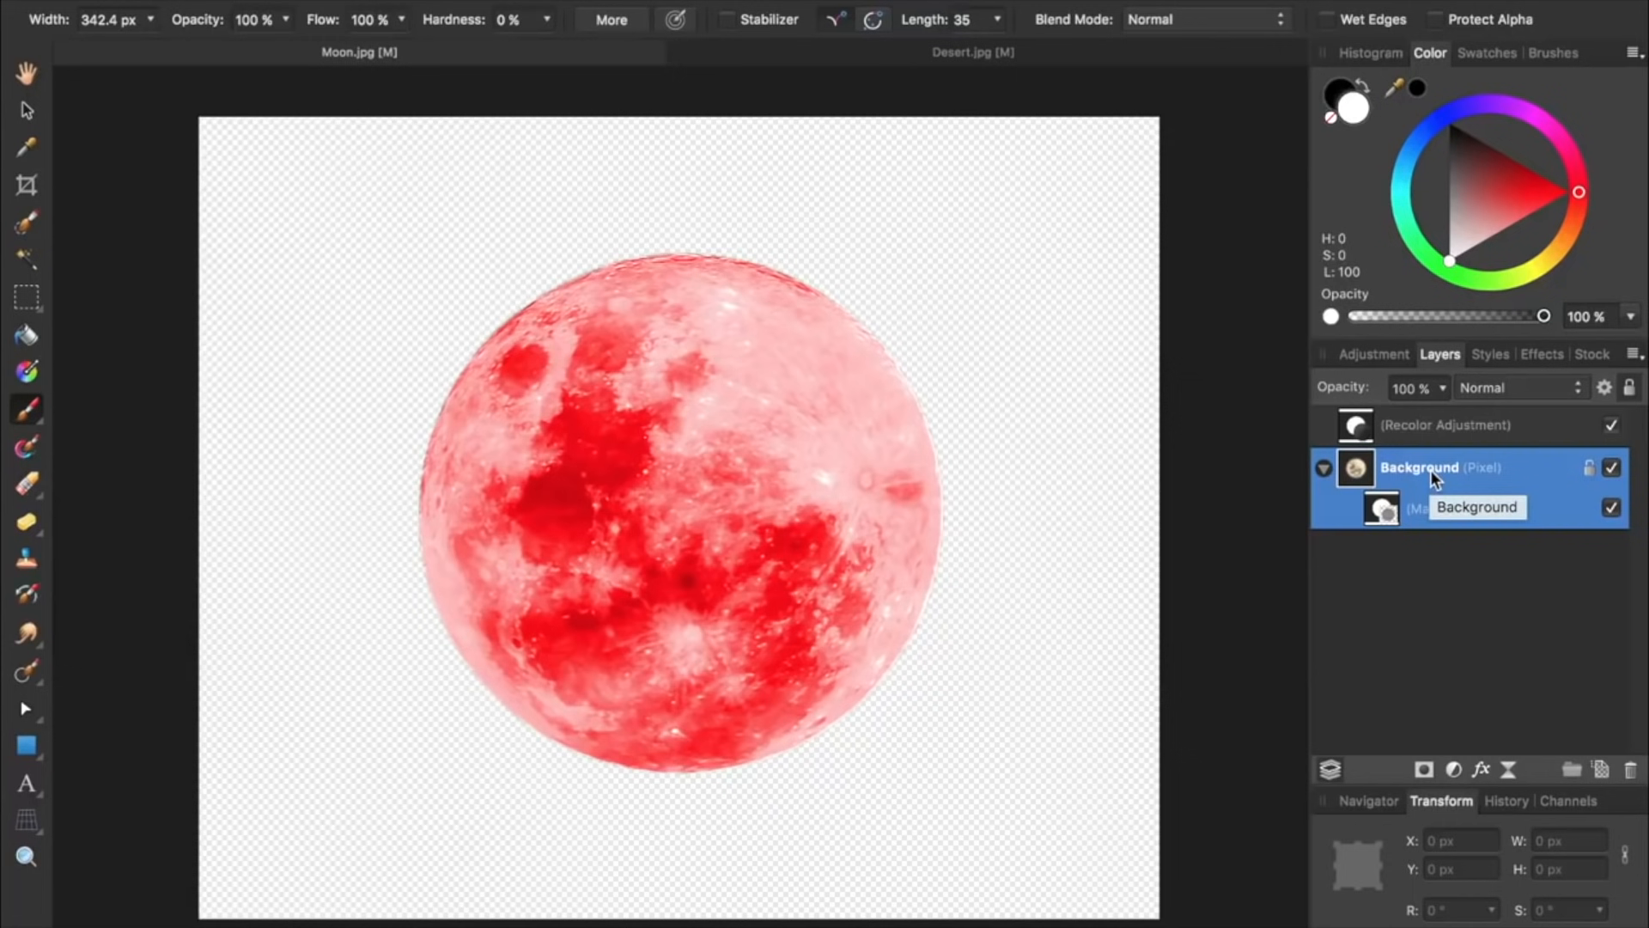
left_click(1407, 425)
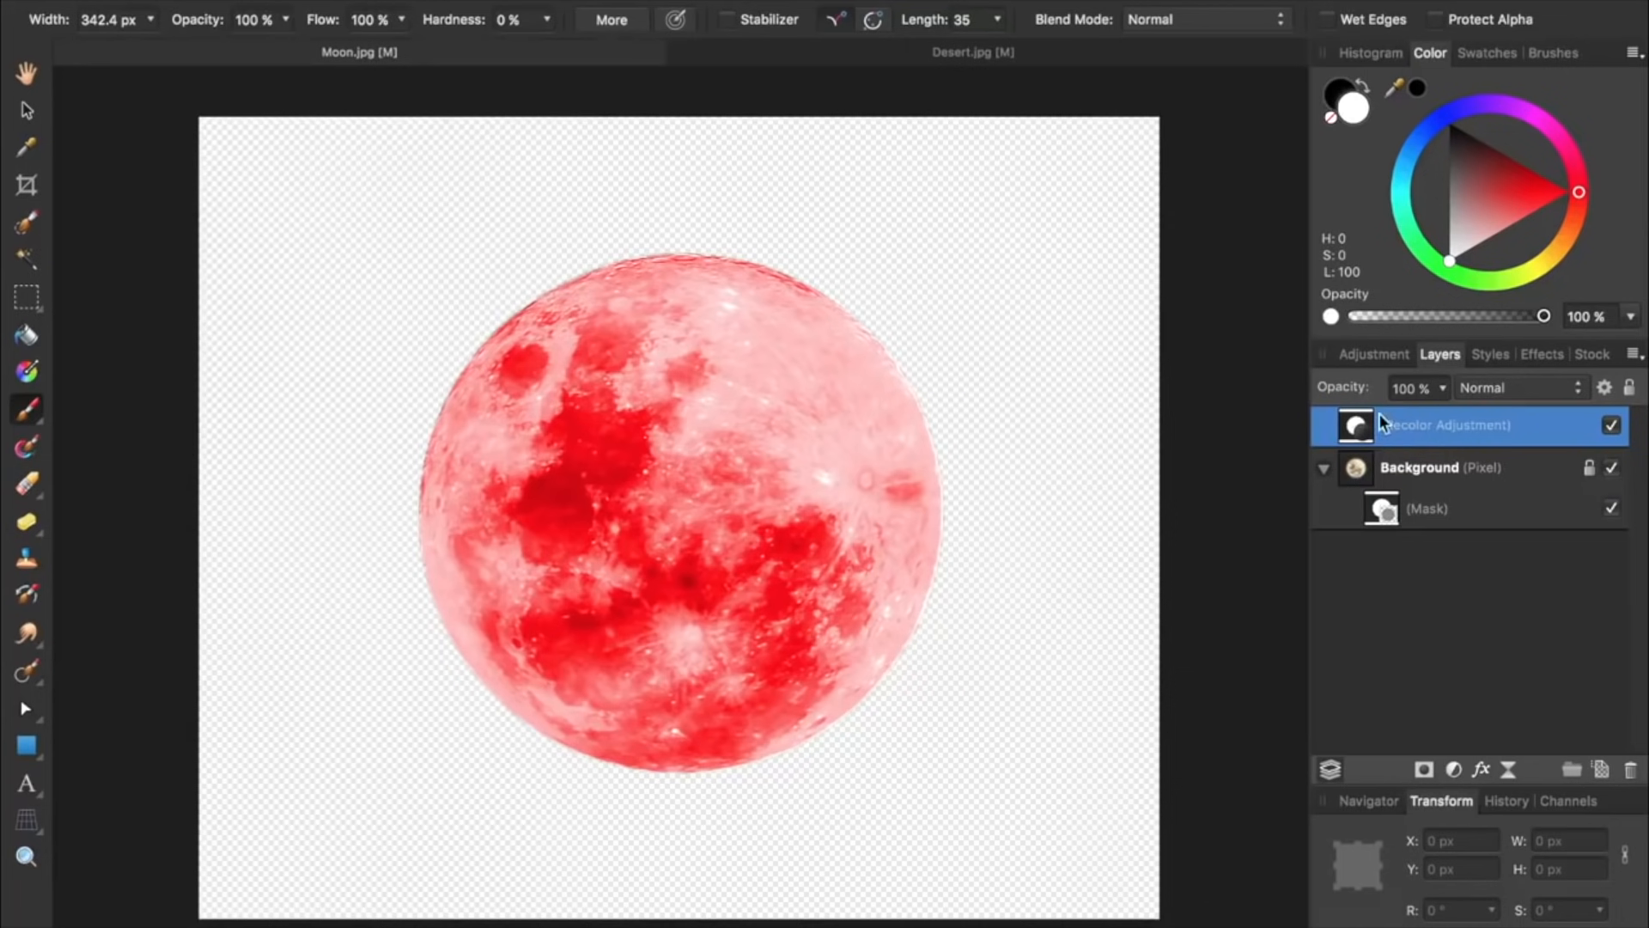
left_click(1035, 56)
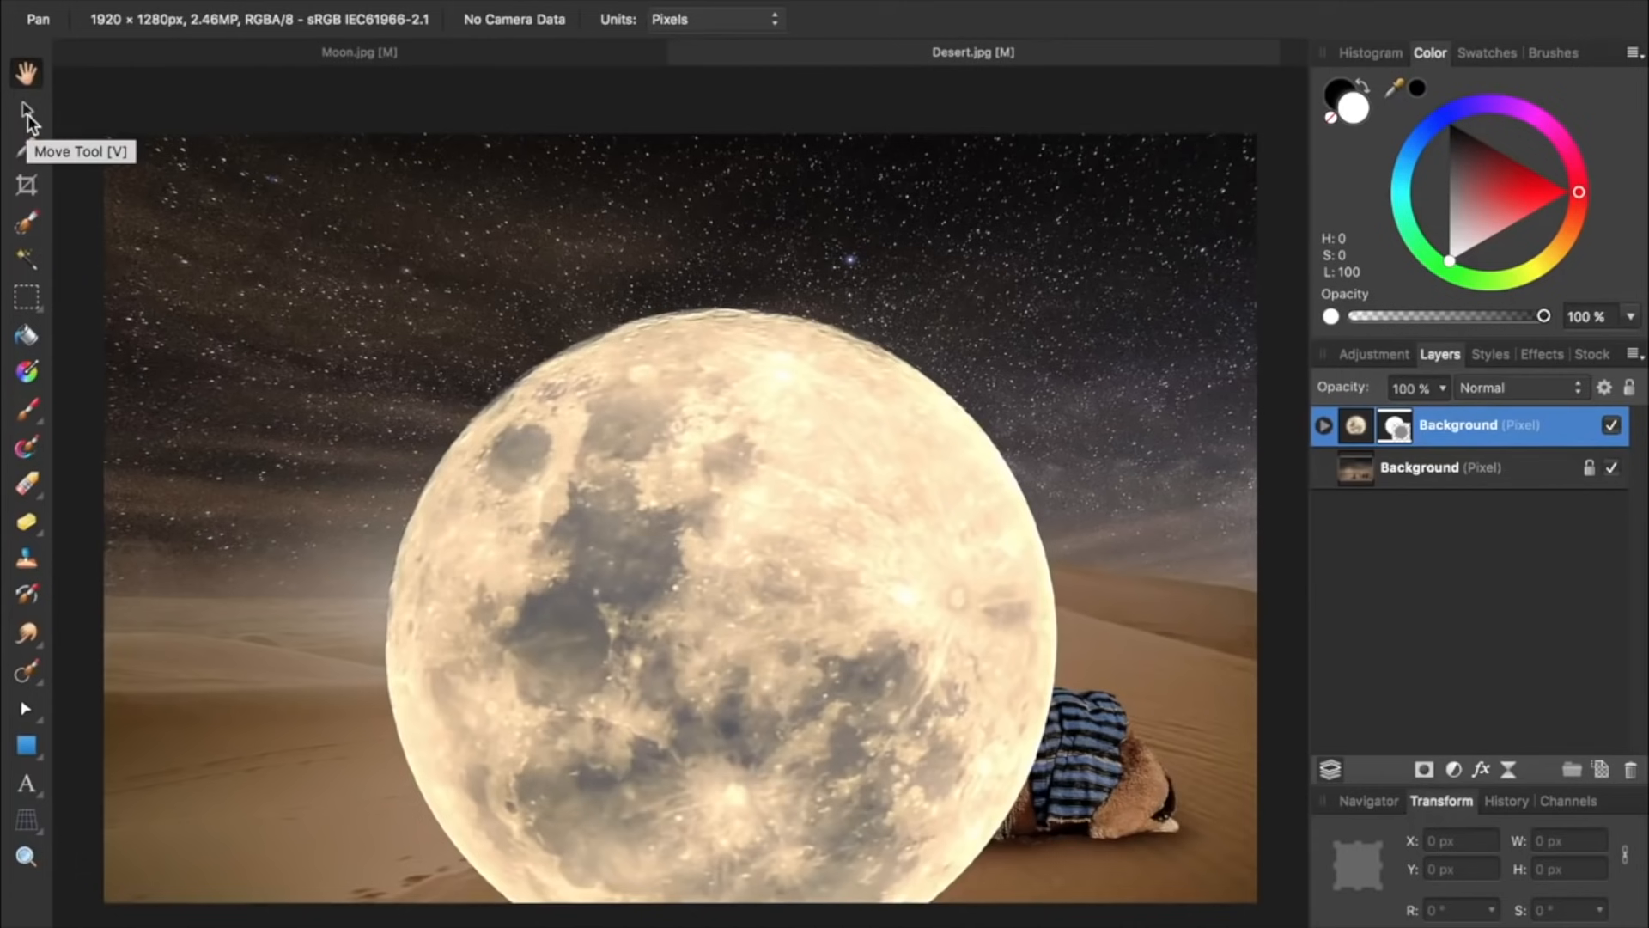
Scale the pasted moon layer down to about 862 × 720 px and place the moon in the upper-left sky
key("v")
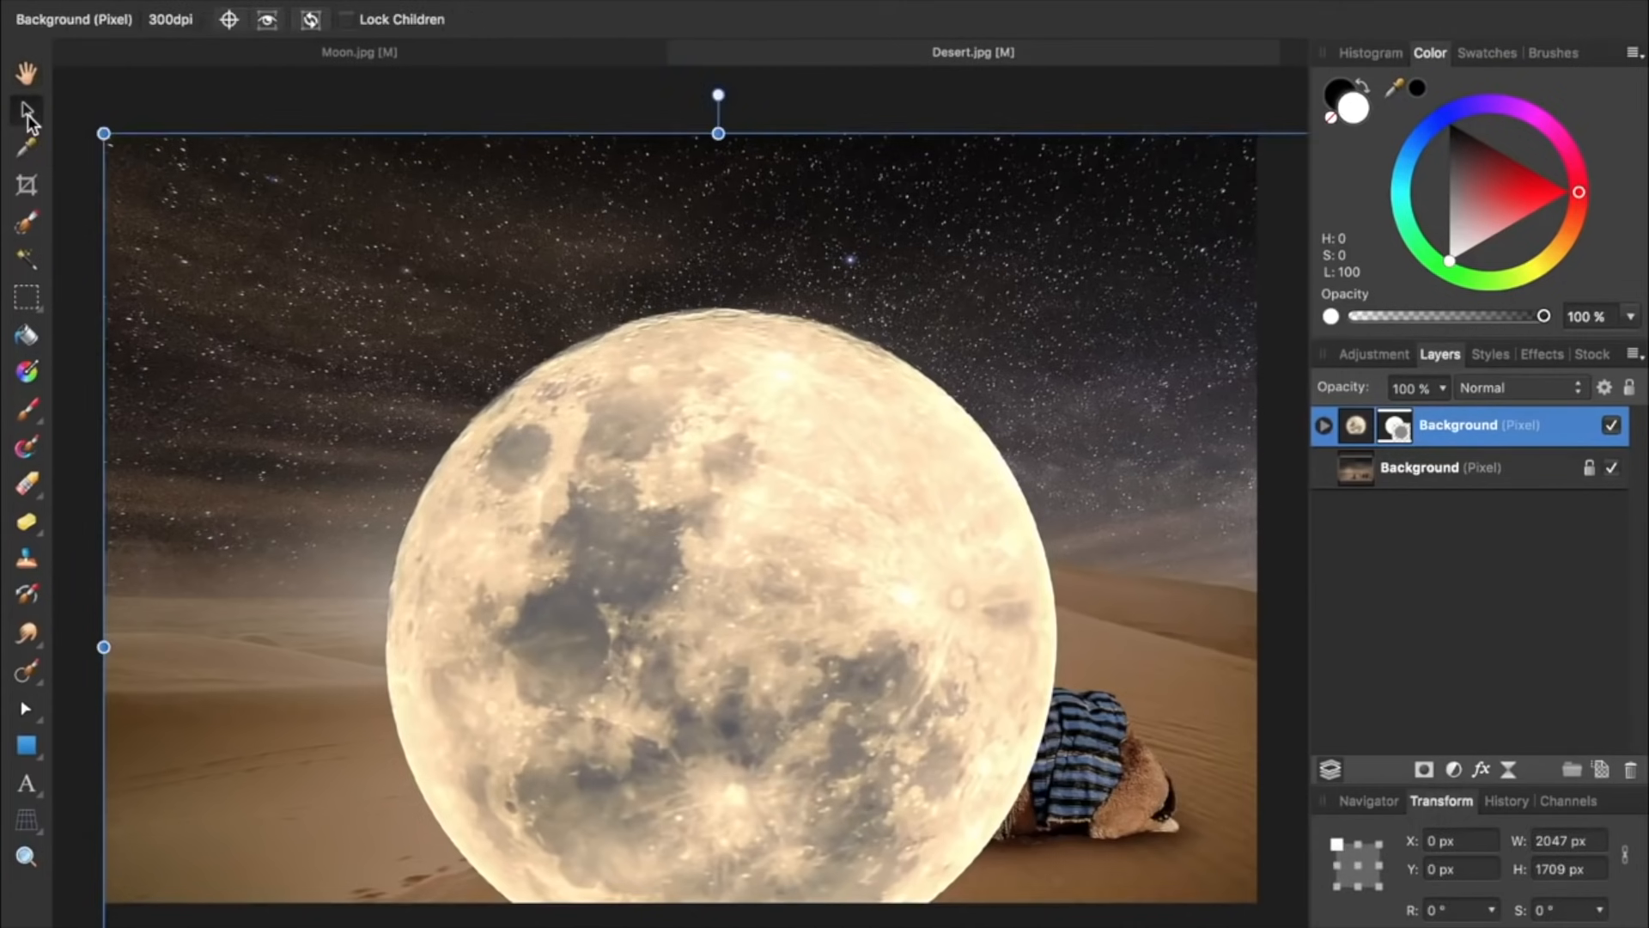
left_click_drag(595, 513, 708, 503)
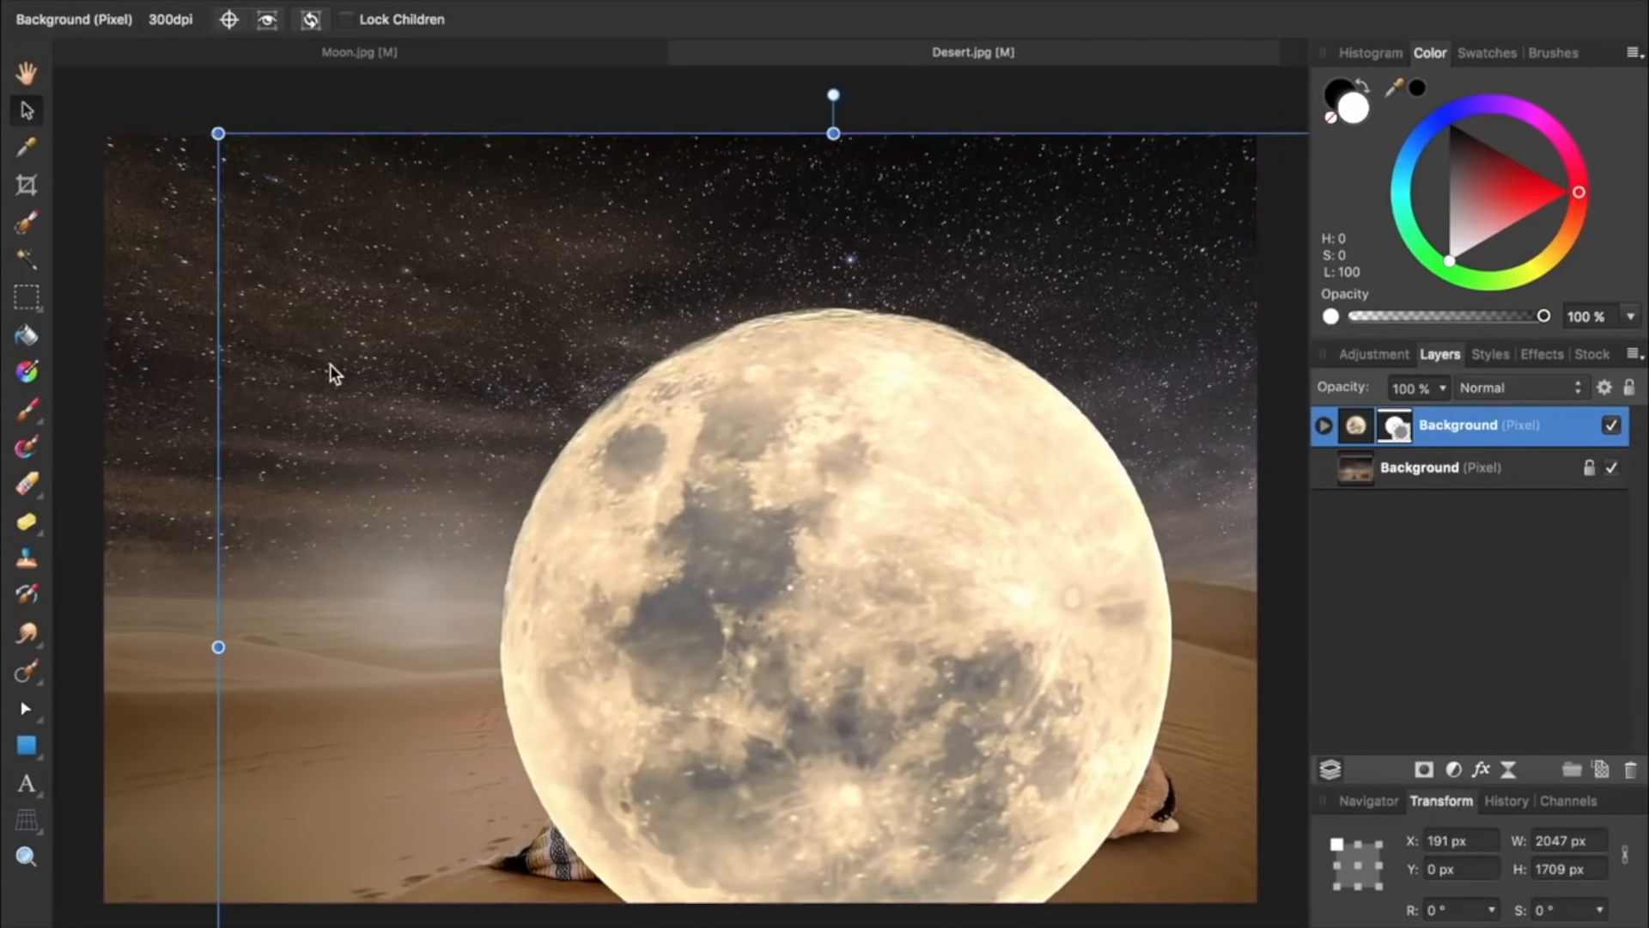
left_click_drag(215, 132, 699, 535)
left_click_drag(993, 738, 445, 376)
left_click_drag(894, 795, 664, 602)
left_click_drag(426, 487, 321, 426)
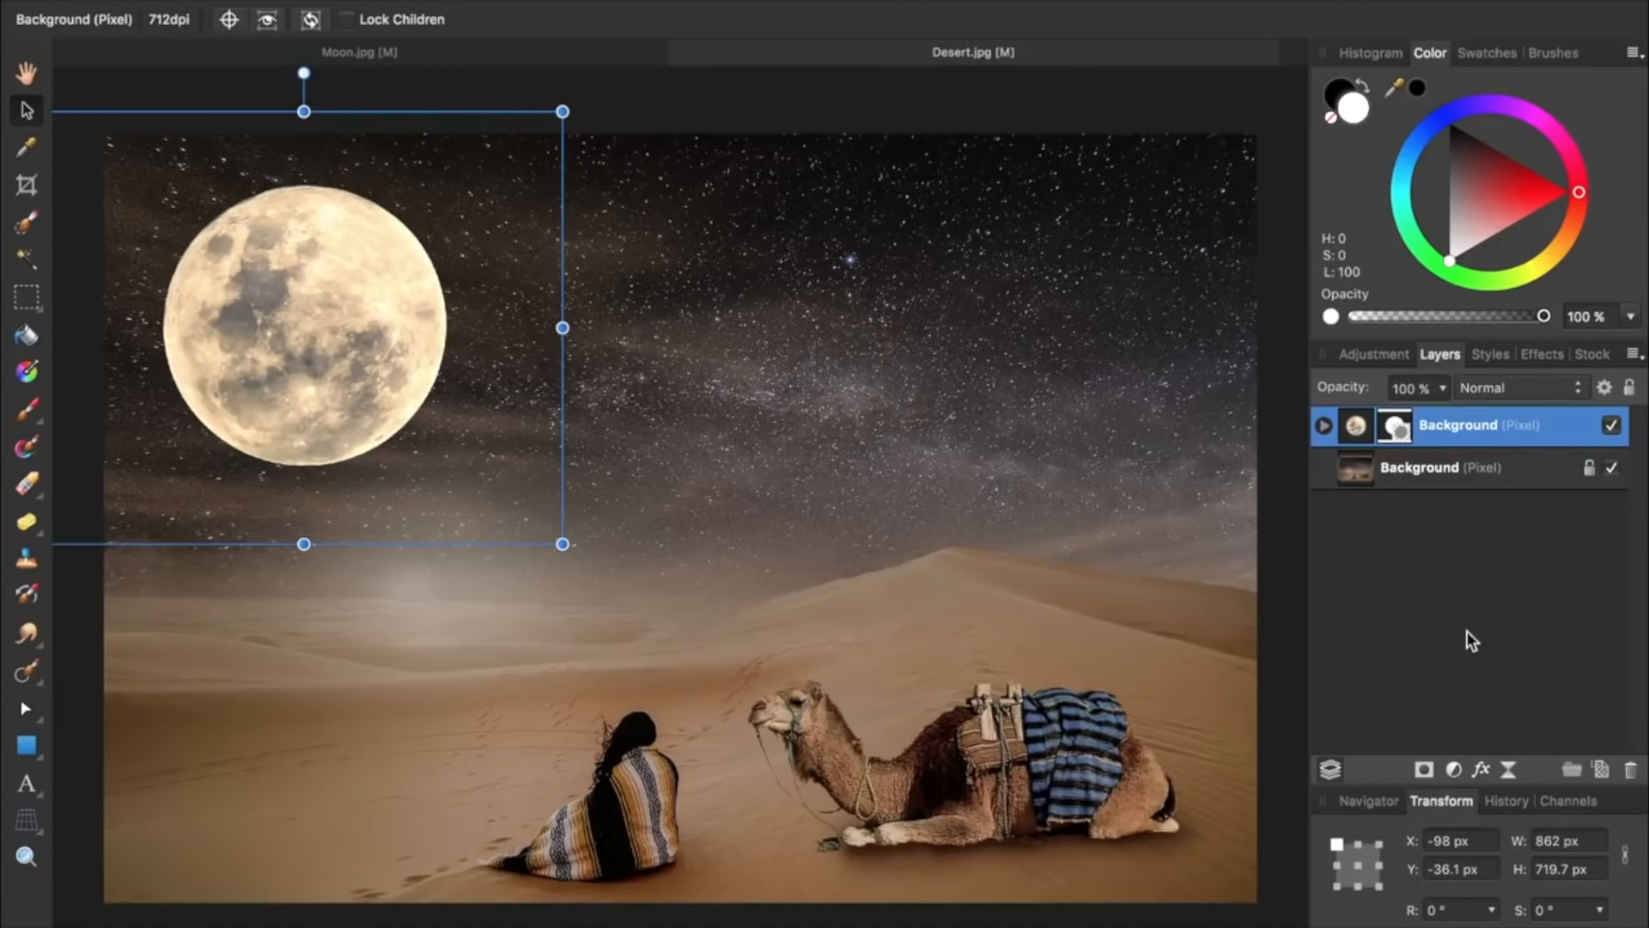
Deselect the moon layer and toggle its visibility off and back on
left_click(1395, 606)
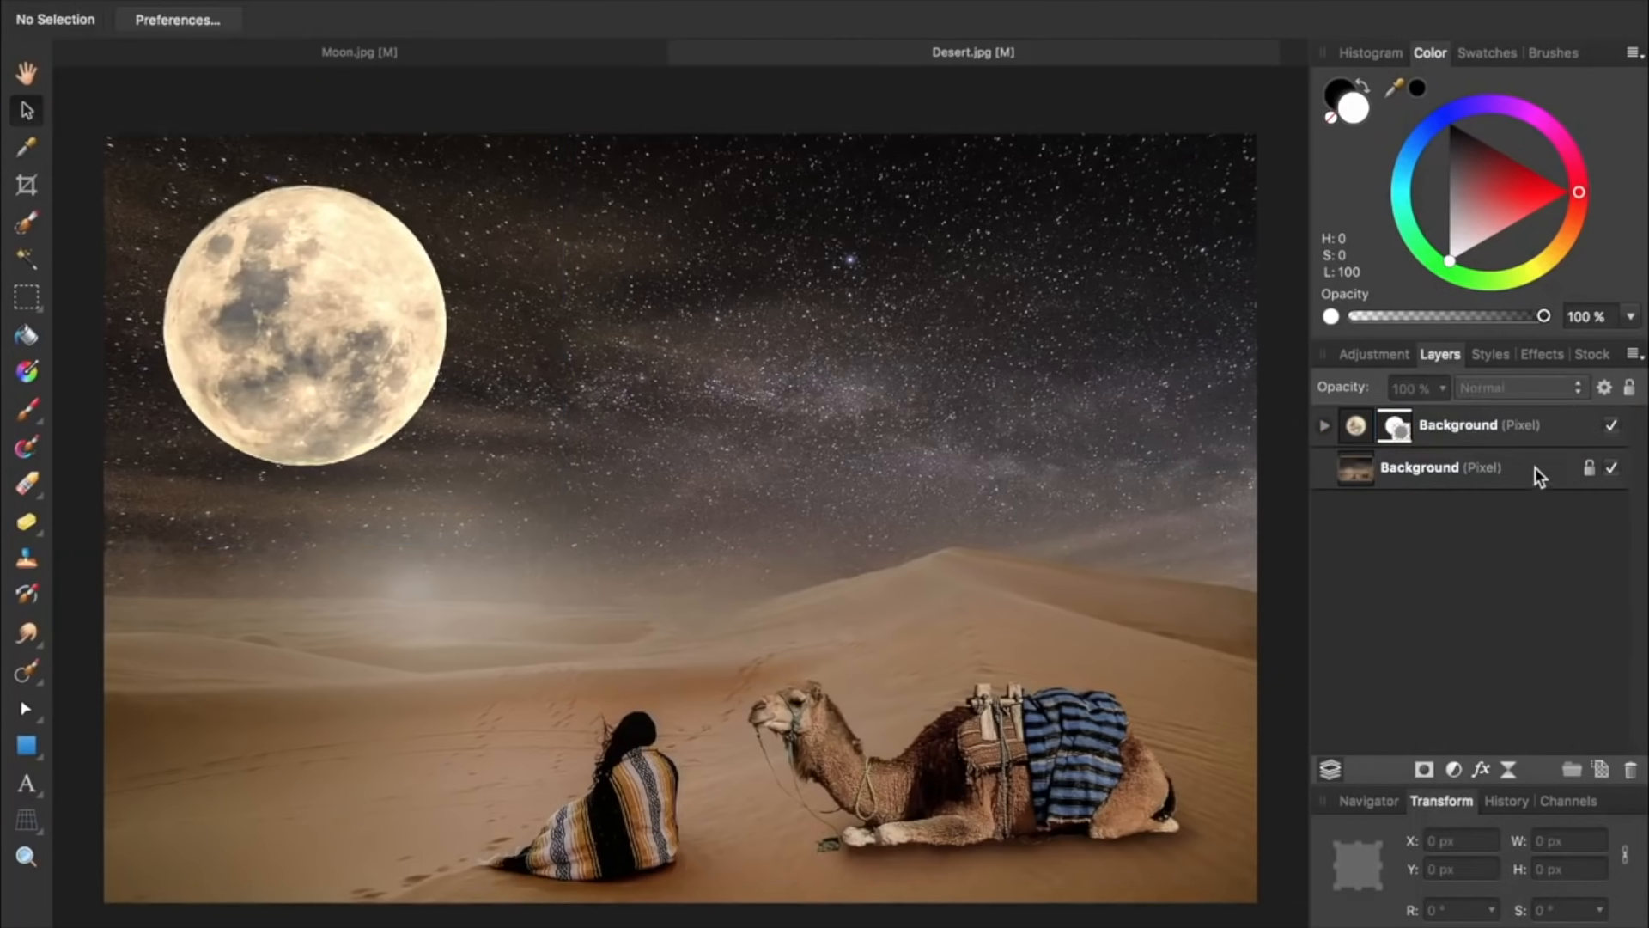
left_click(1612, 426)
left_click(1612, 427)
Add the artistic text "Desert Night" at about 37.5 pt in the sky to the right of the moon
left_click(25, 784)
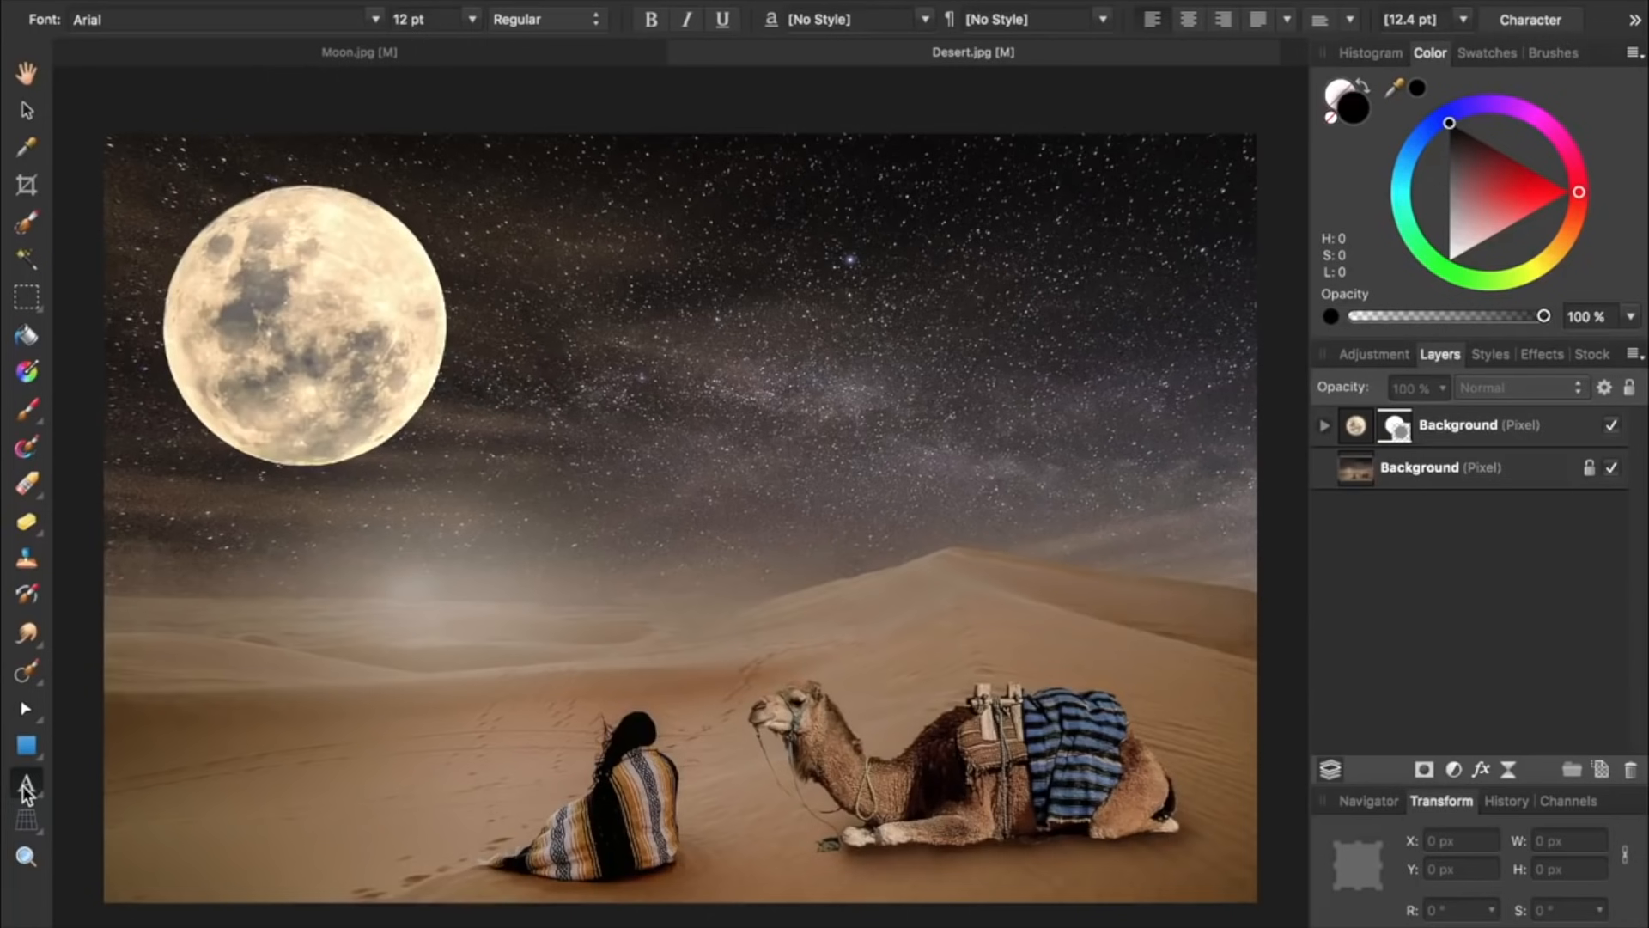
left_click_drag(526, 328, 559, 415)
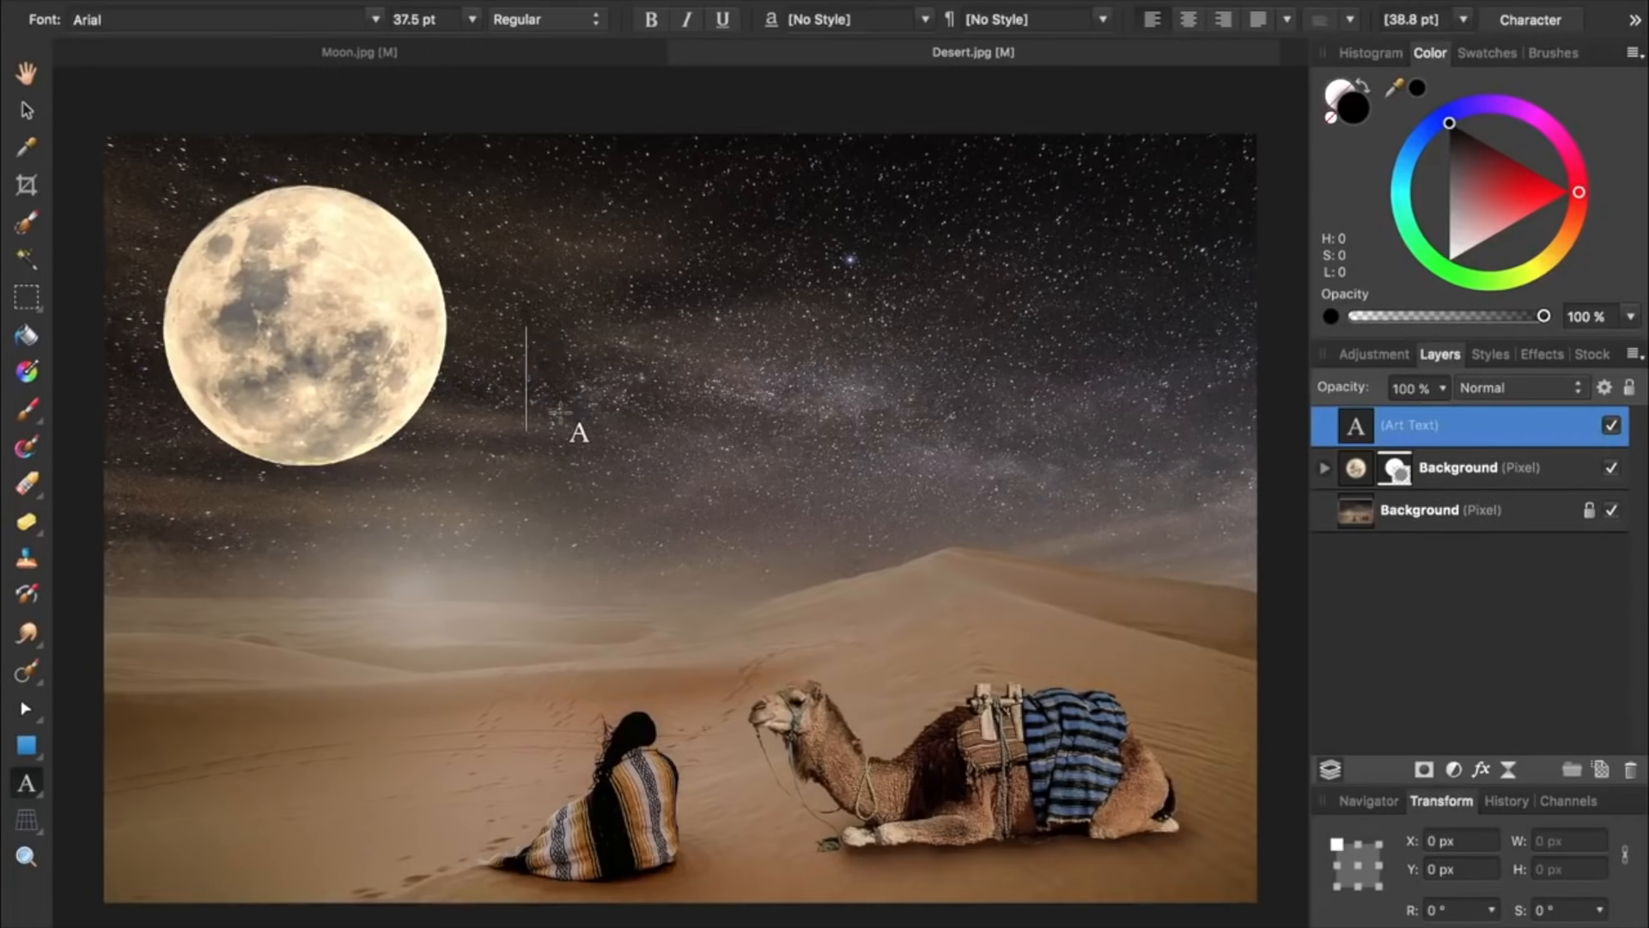
type("Desert Night")
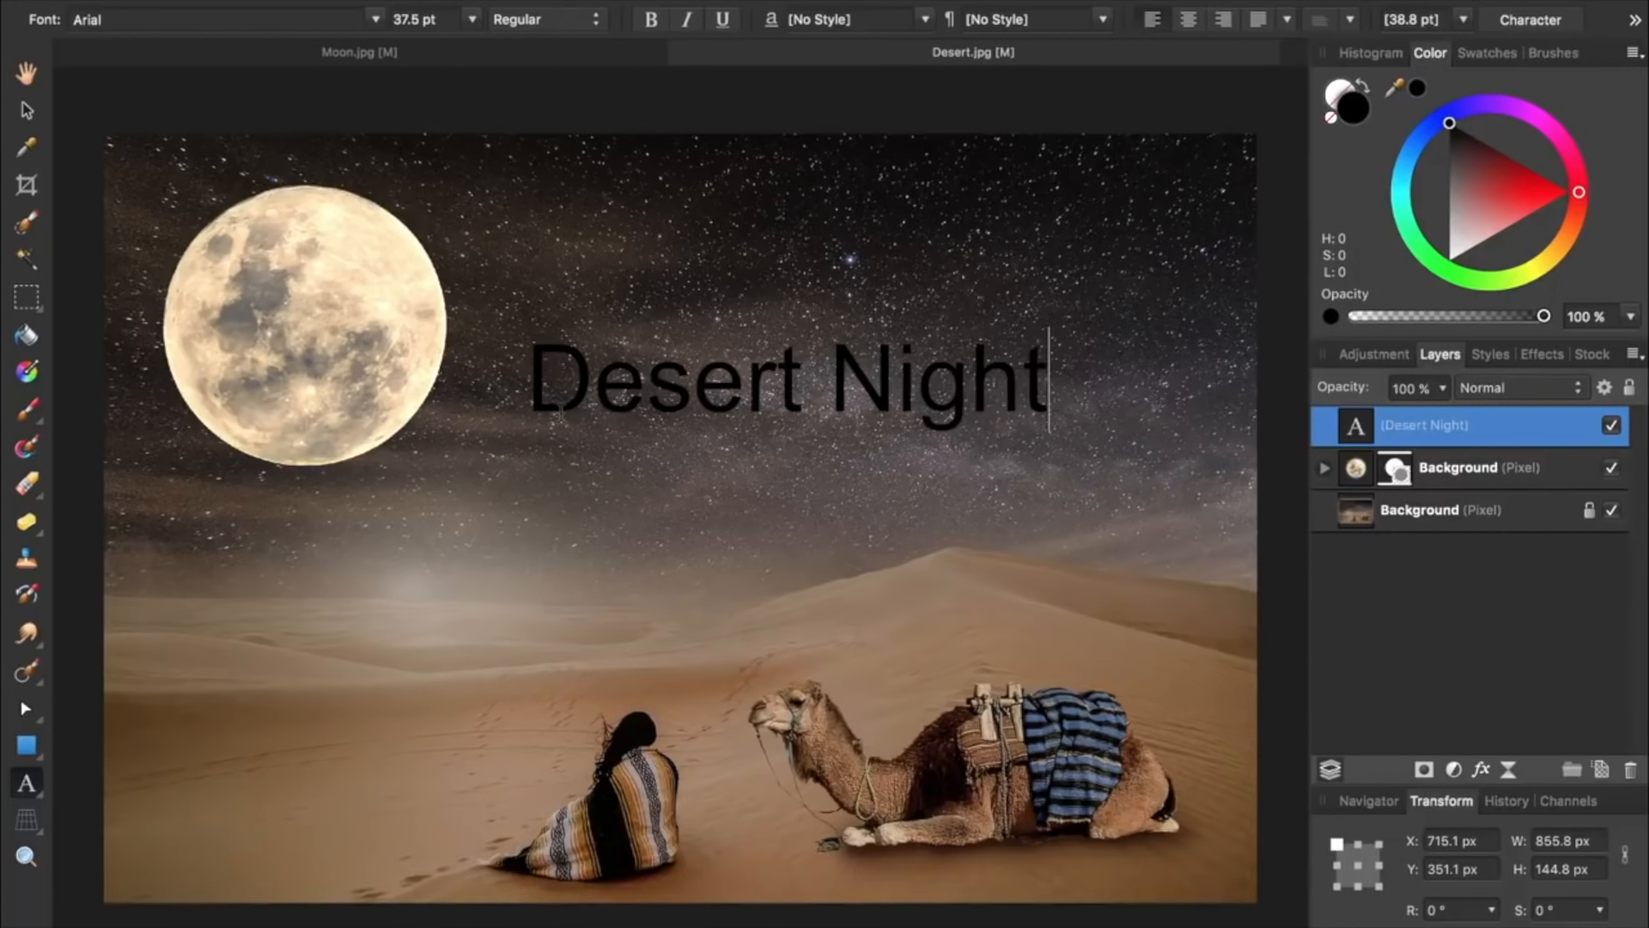
key("Escape")
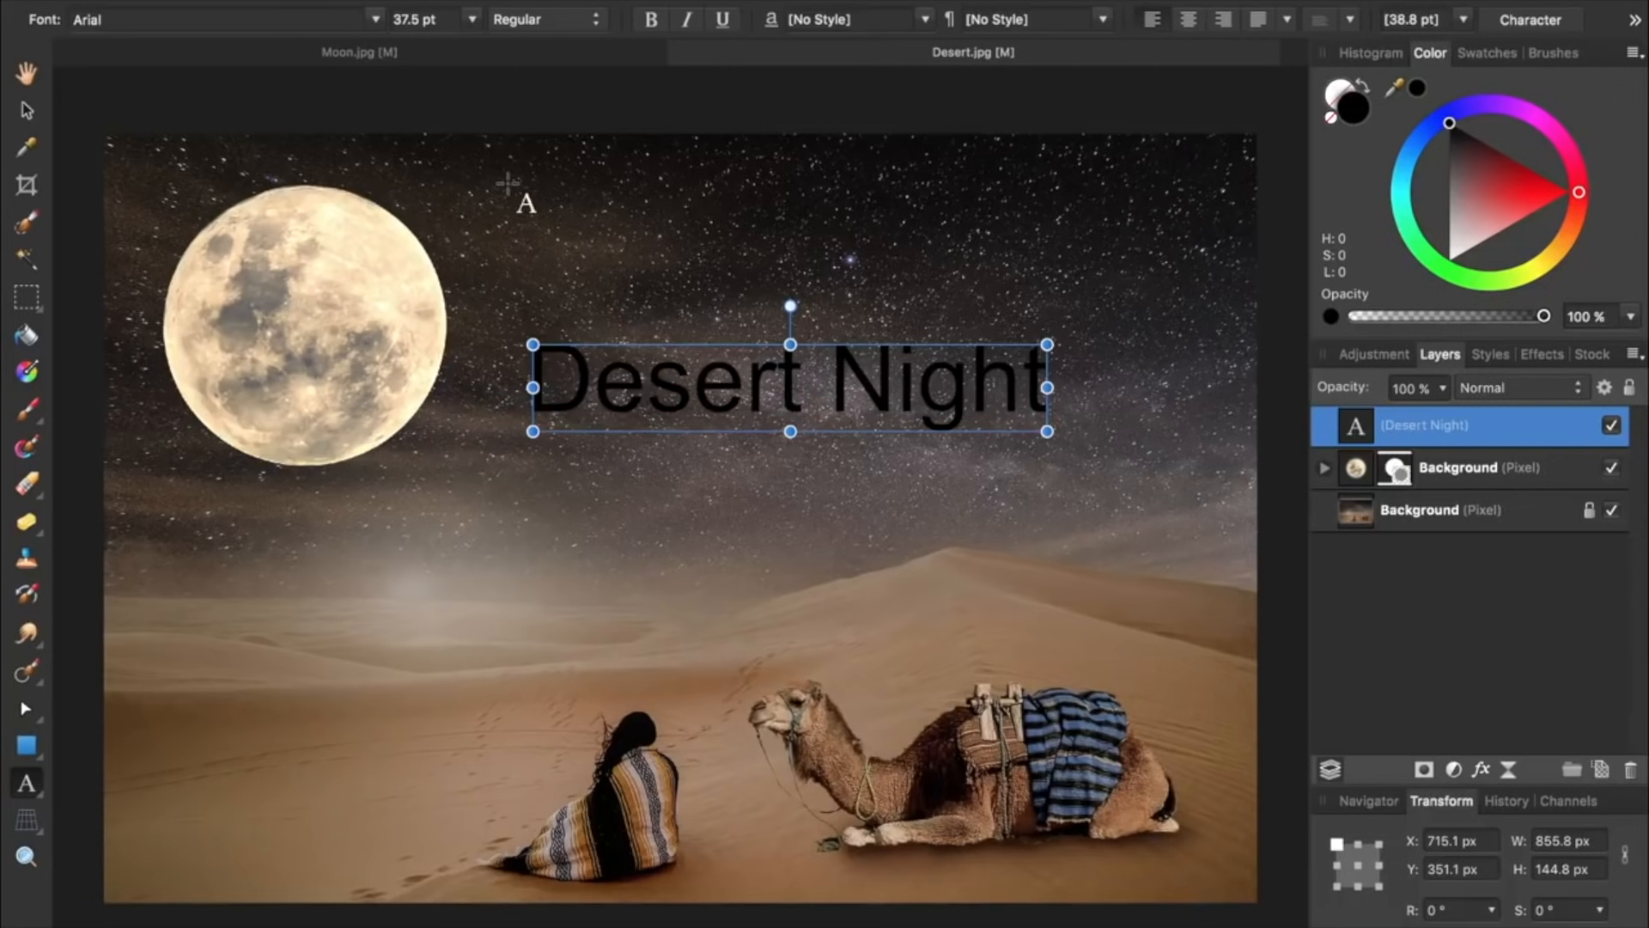
Set the font of the "Desert Night" text to Snell Roundhand
left_click(372, 20)
scroll(258, 386, "down", 15)
scroll(211, 570, "down", 20)
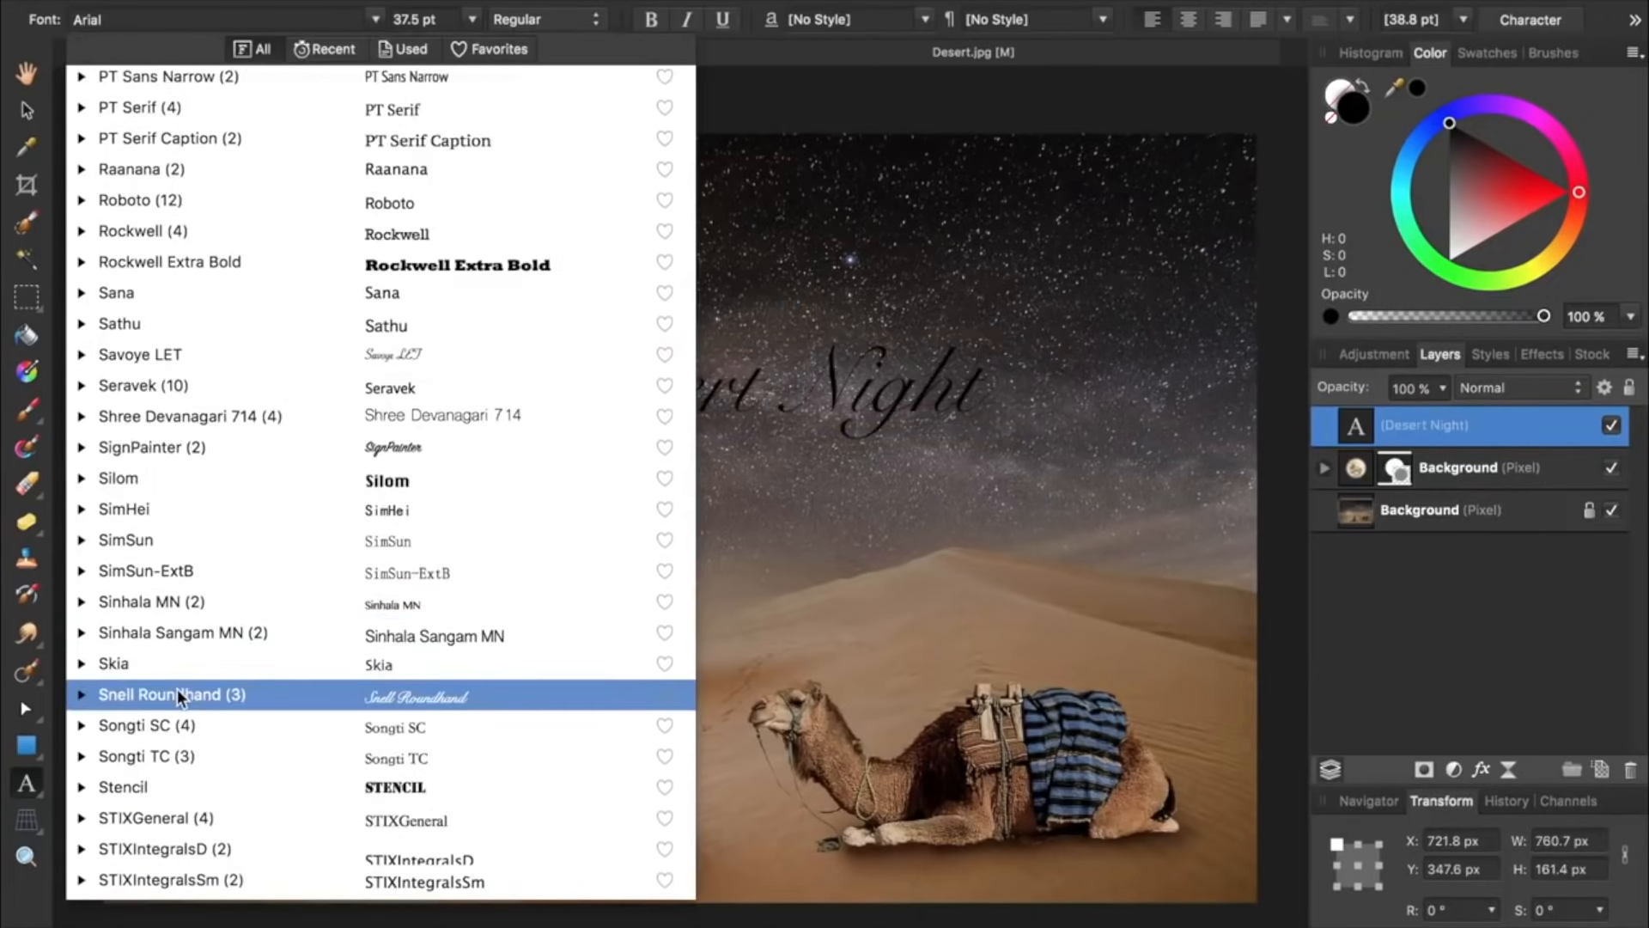
left_click(177, 694)
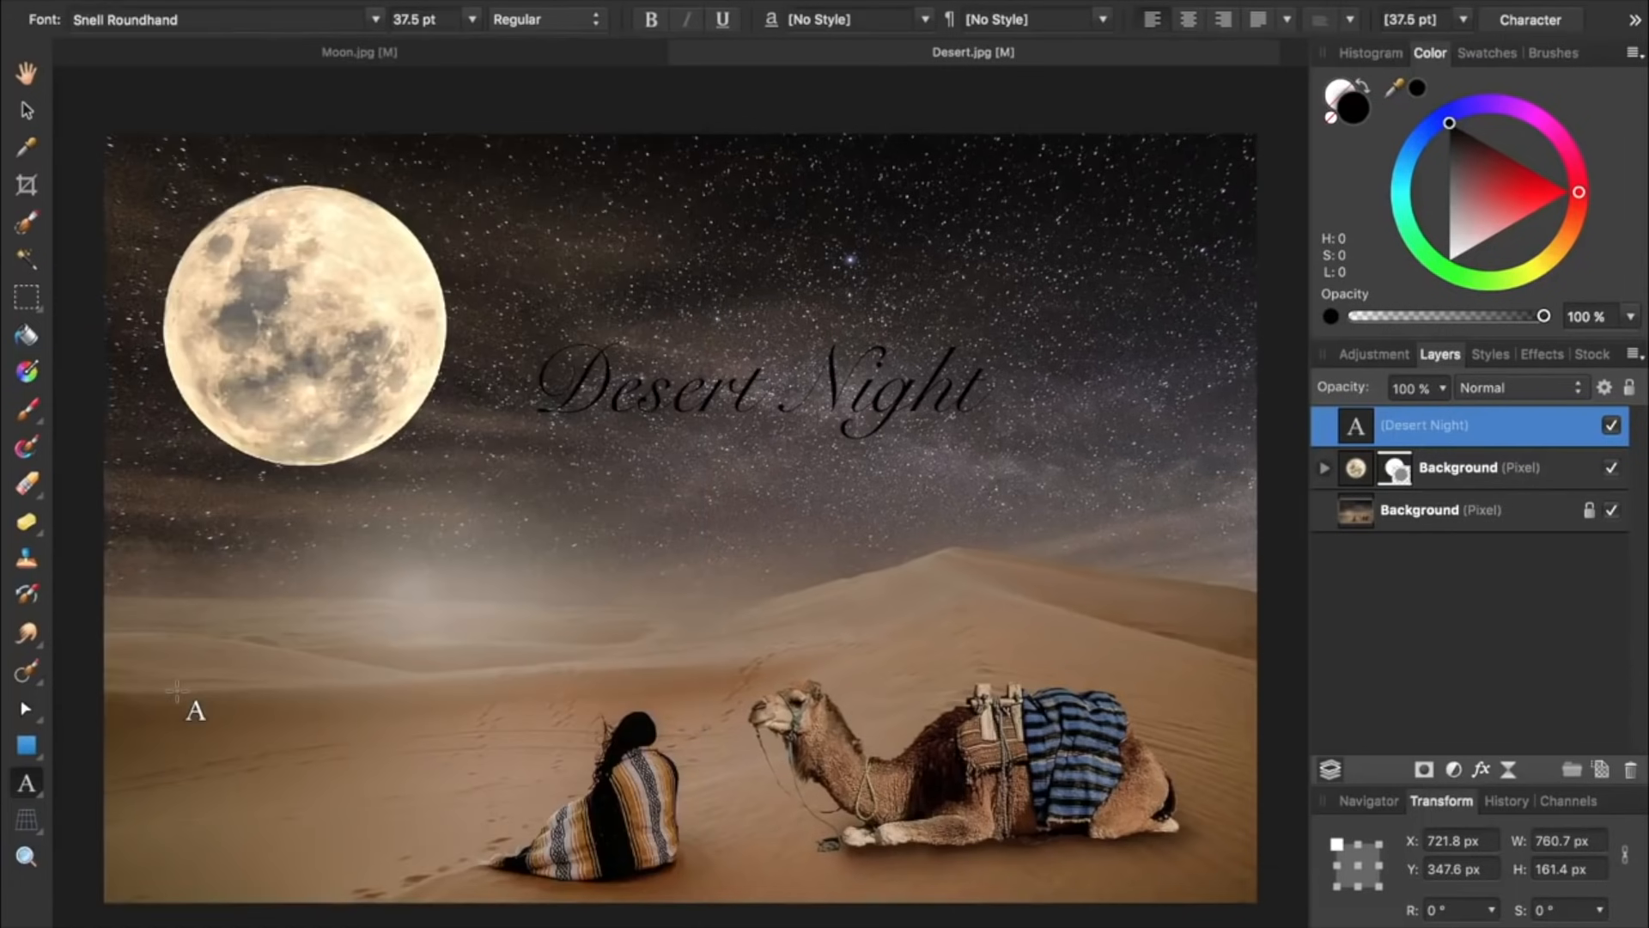
Format the "Desert Night" text as 36 pt bold and colour it white
left_click(475, 19)
left_click(436, 509)
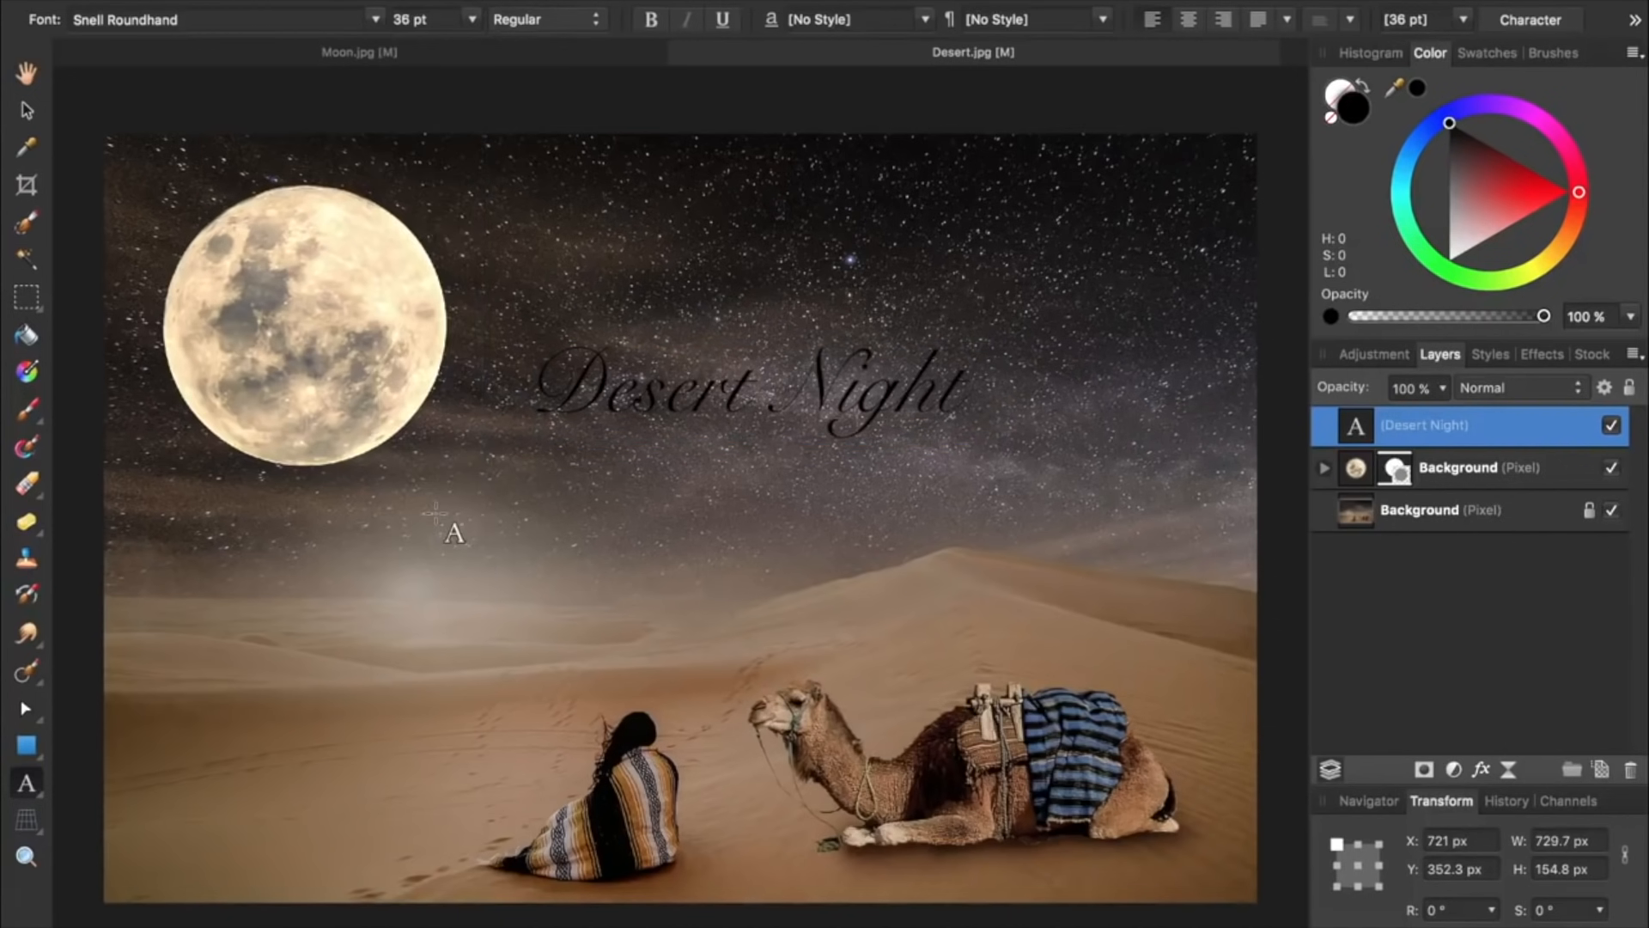
key("Escape")
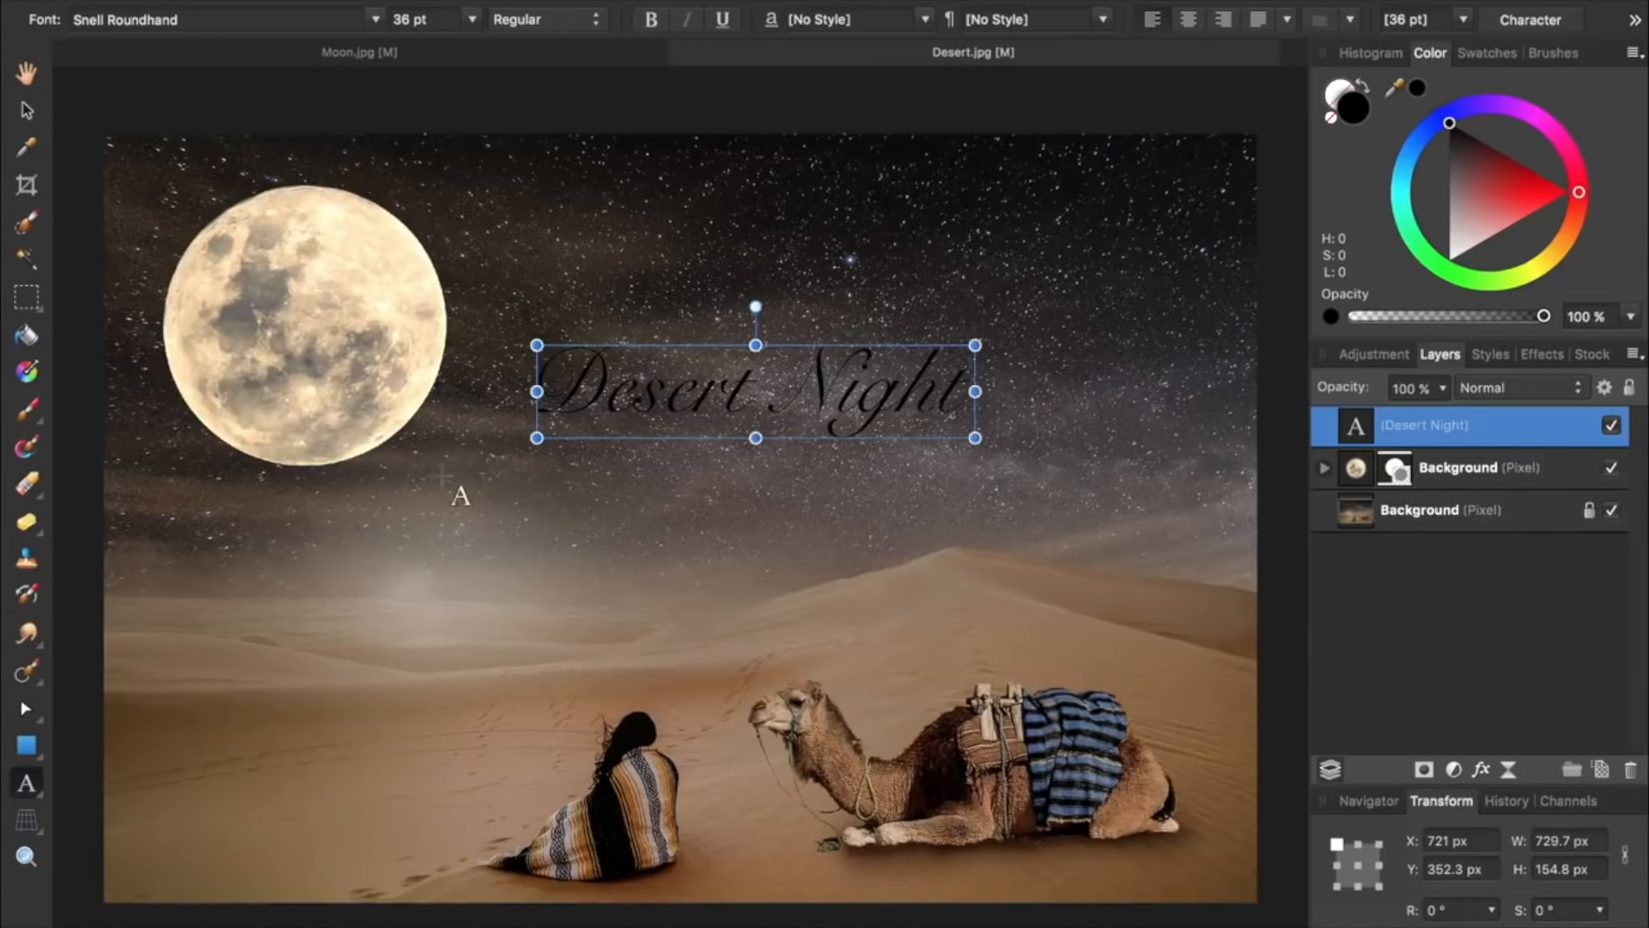
left_click(652, 19)
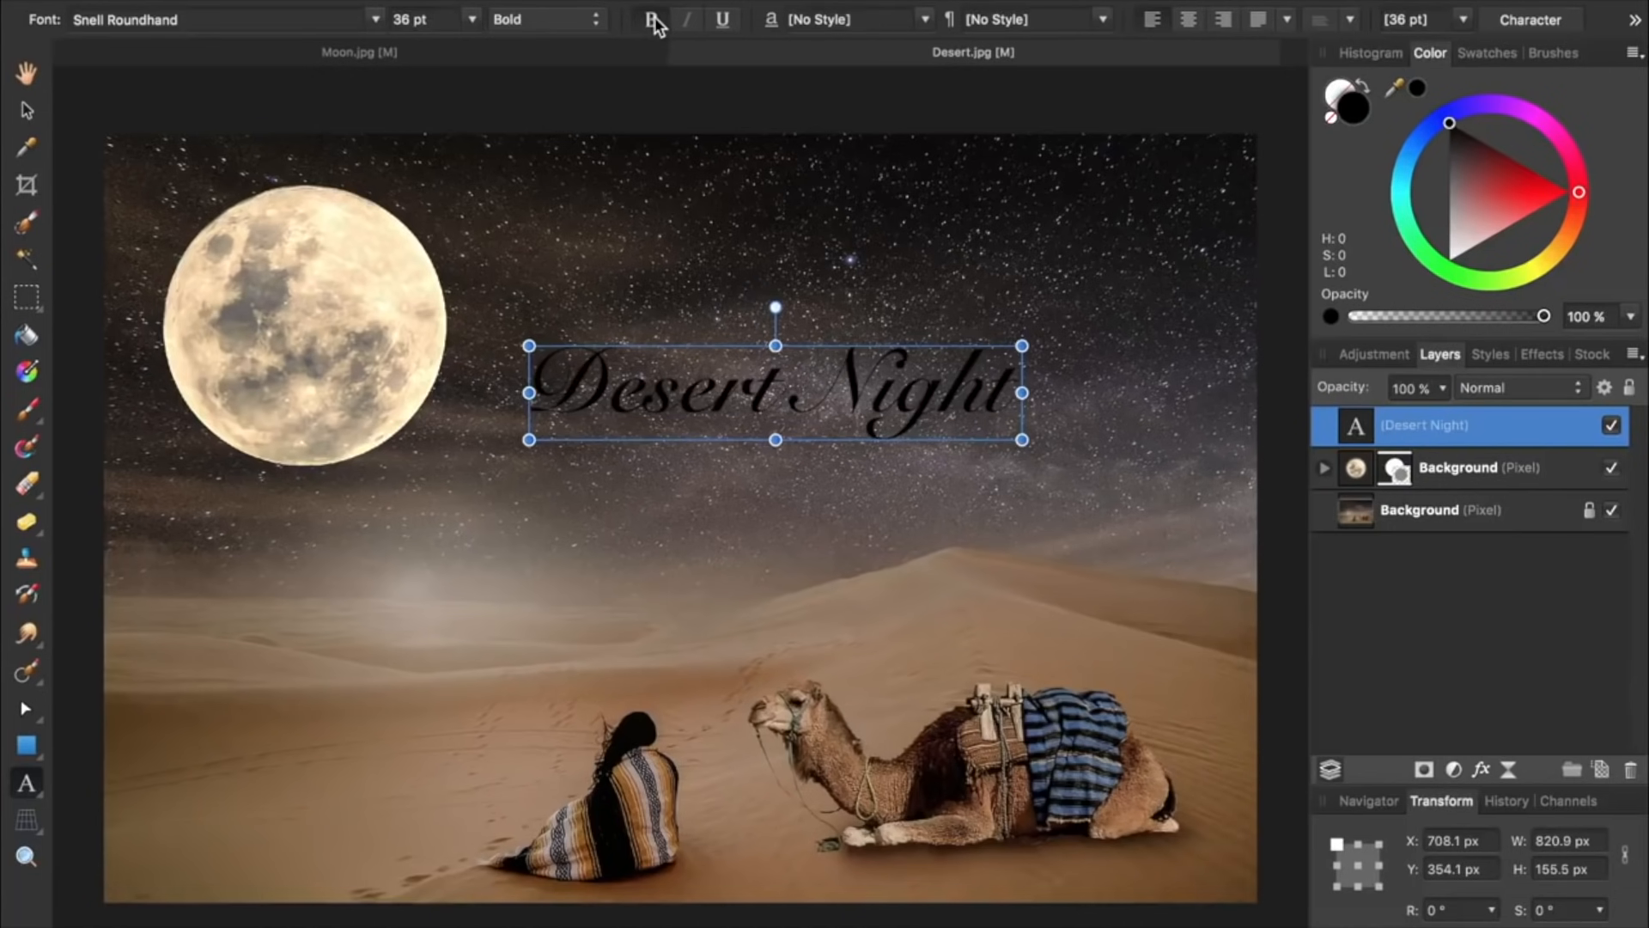
left_click_drag(1461, 162, 1432, 302)
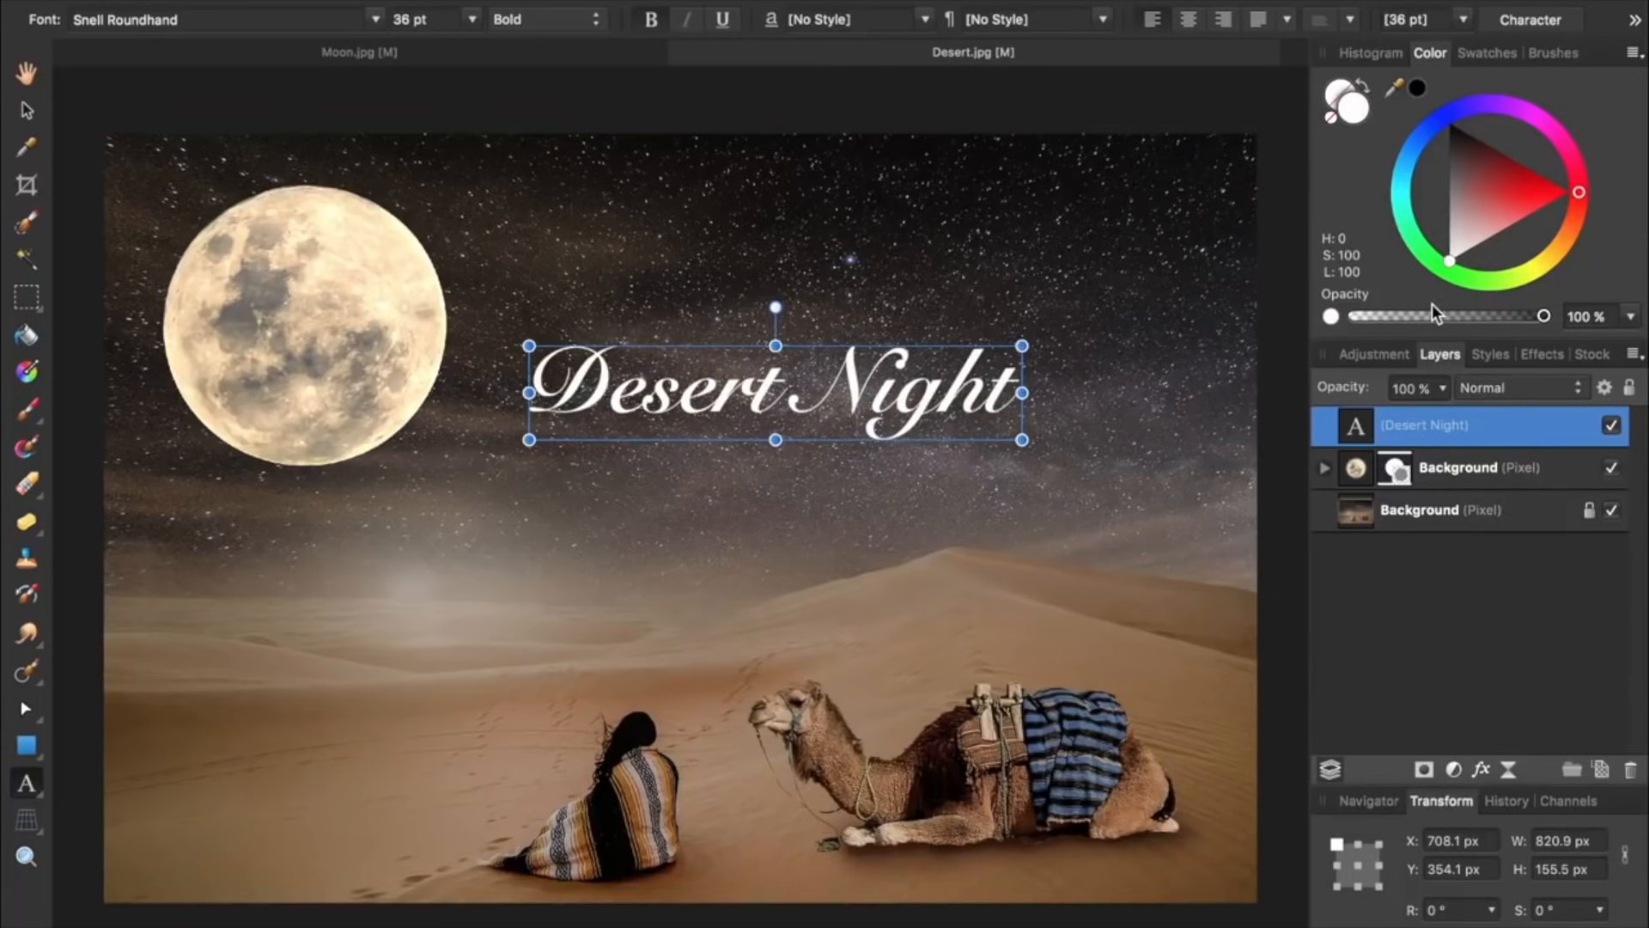
Shrink the title to about 27.5 pt in the image's upper-right corner and insert "The" before "Desert"
left_click(26, 113)
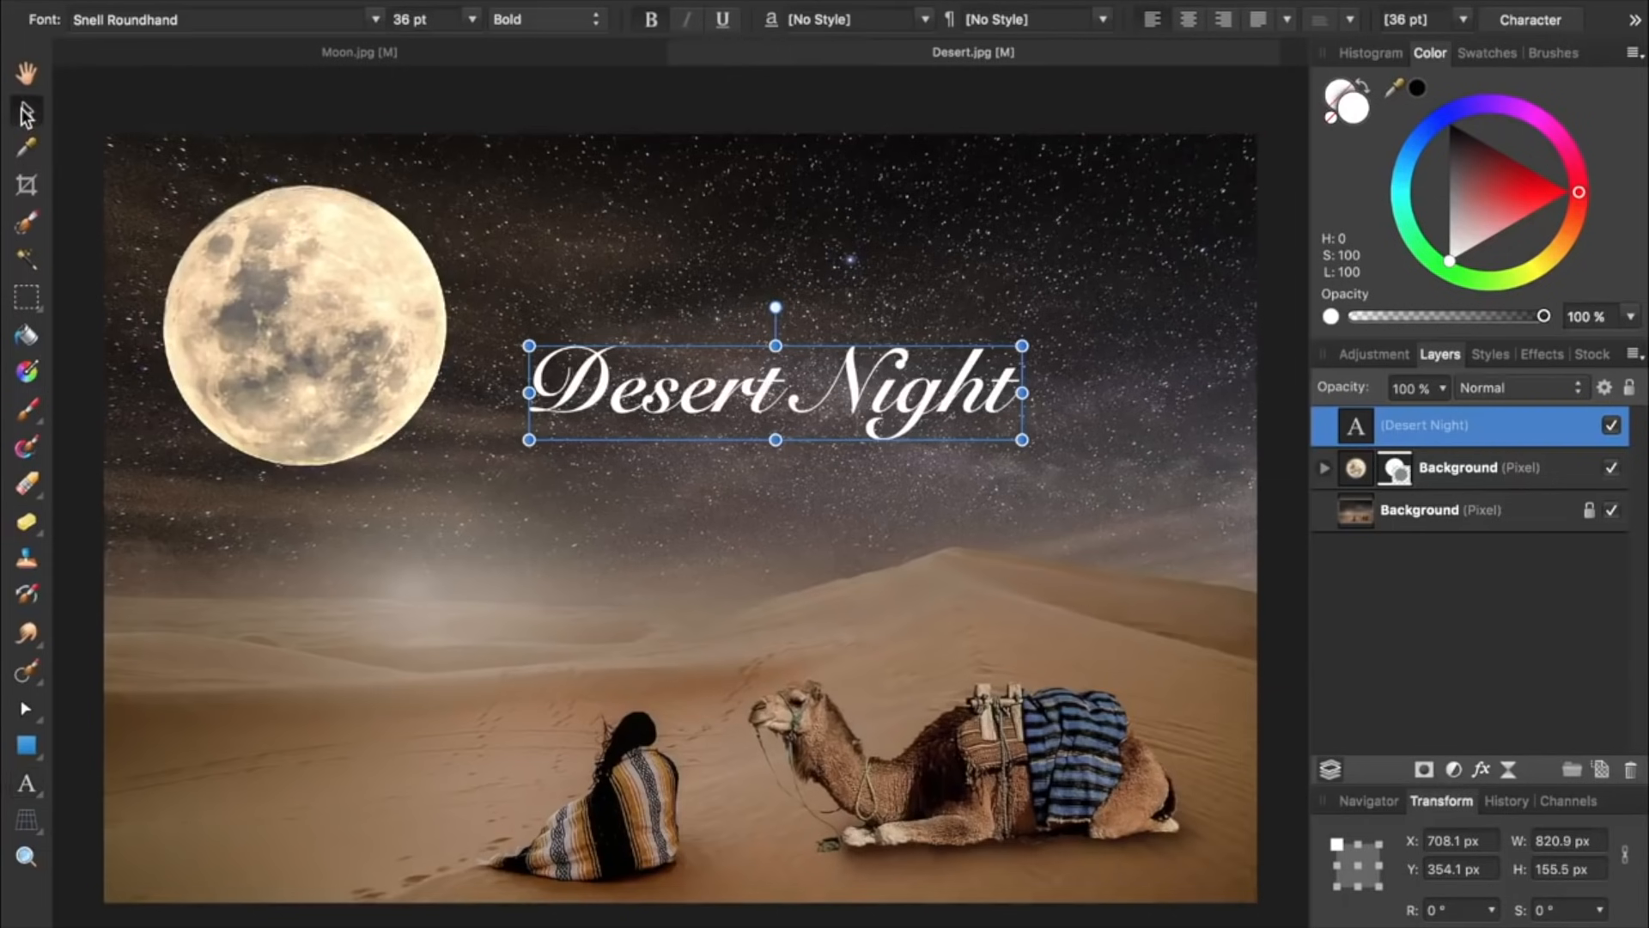
left_click_drag(529, 345, 897, 196)
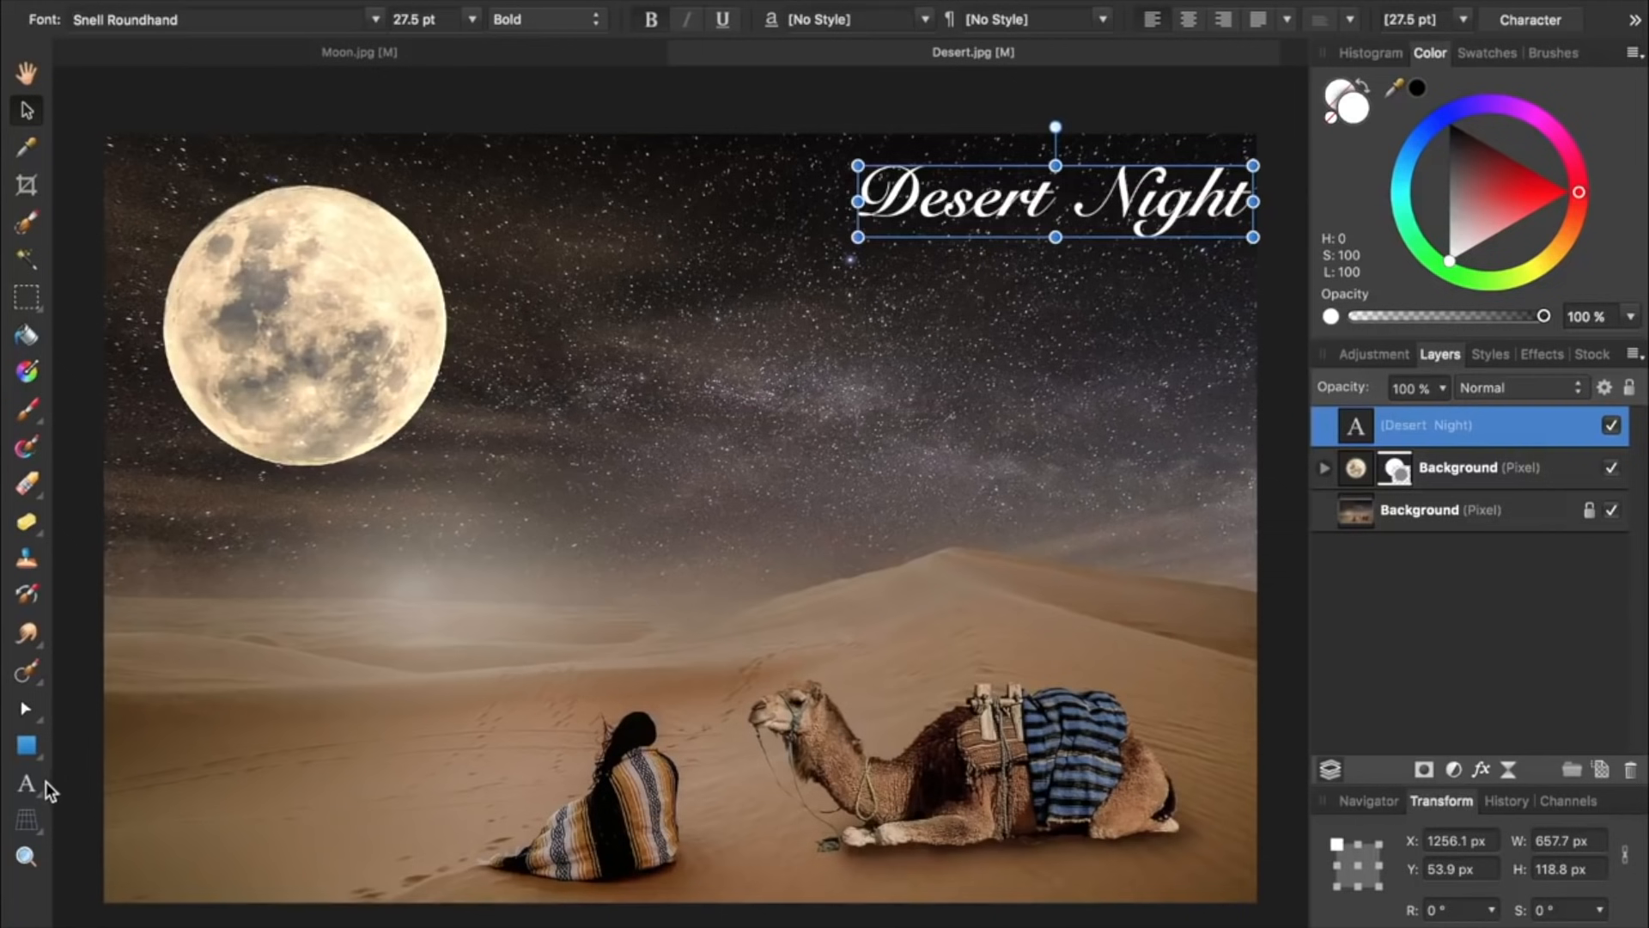
left_click(24, 783)
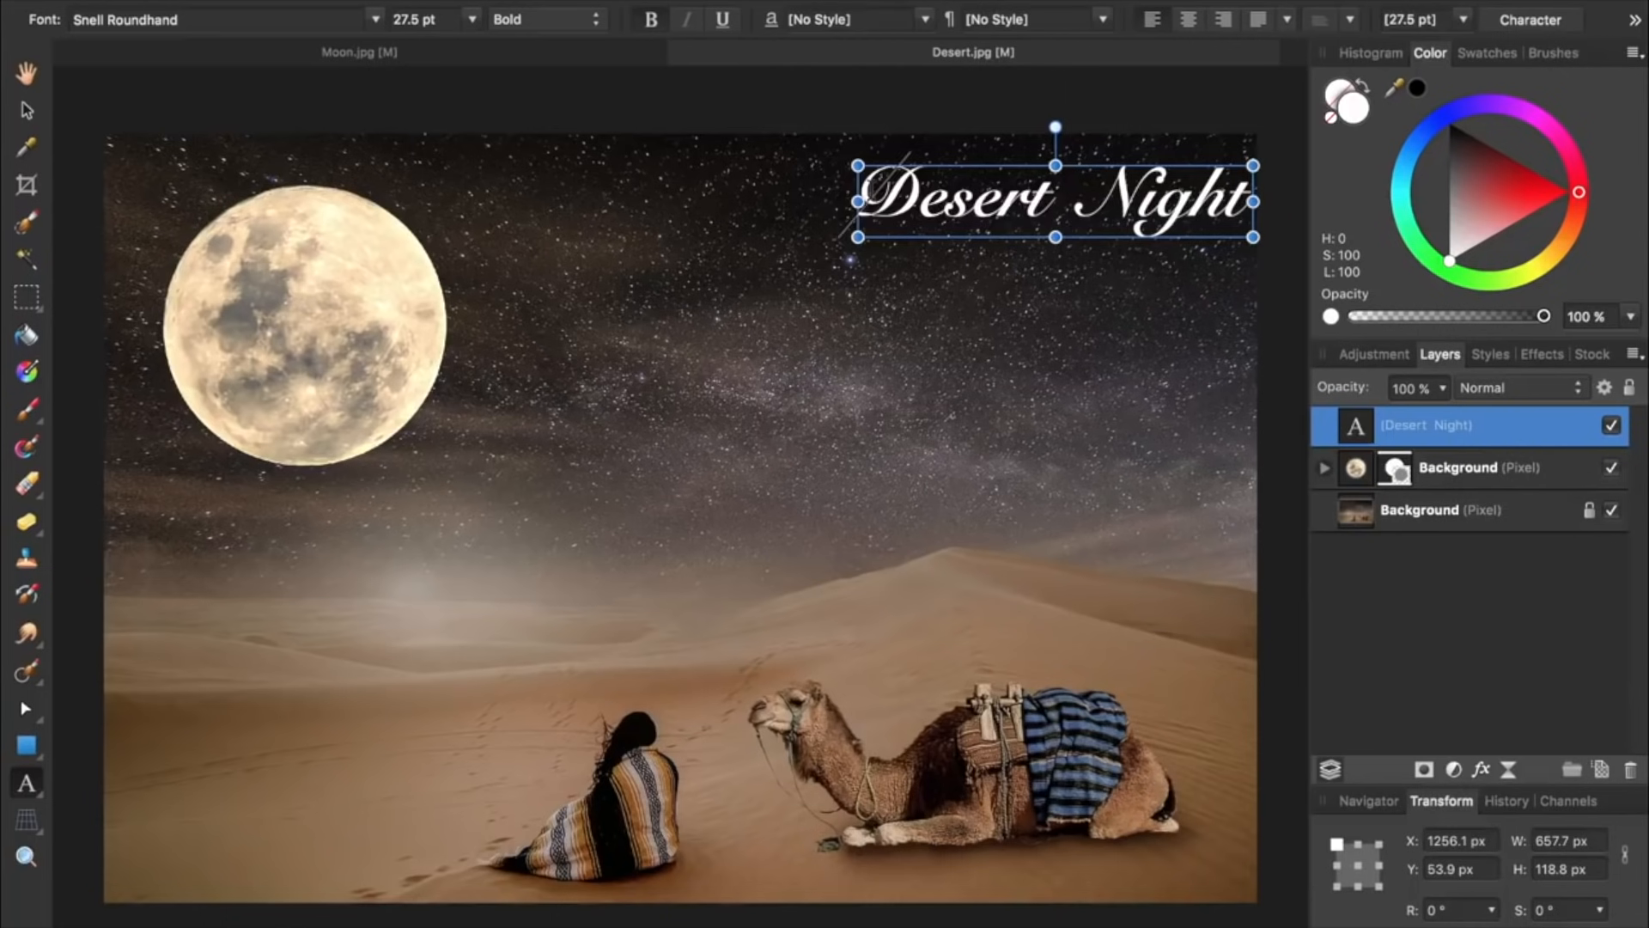
type("The")
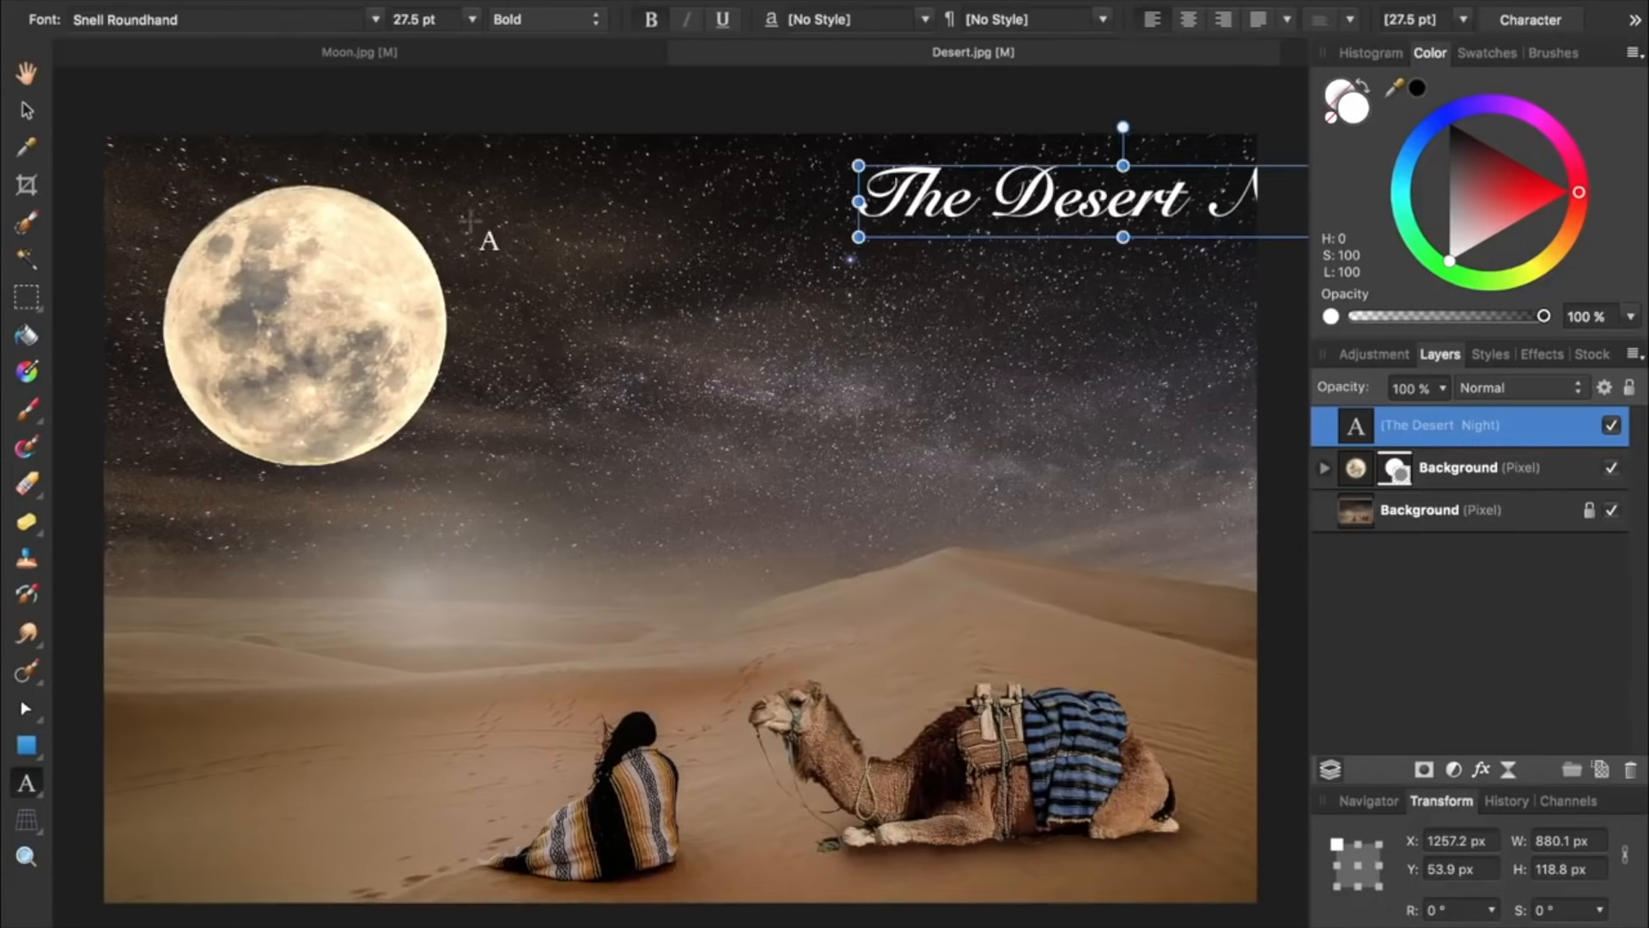
Scale "The Desert Night" down to about 643 × 87 px and fit it inside the image's upper-right corner
left_click(25, 112)
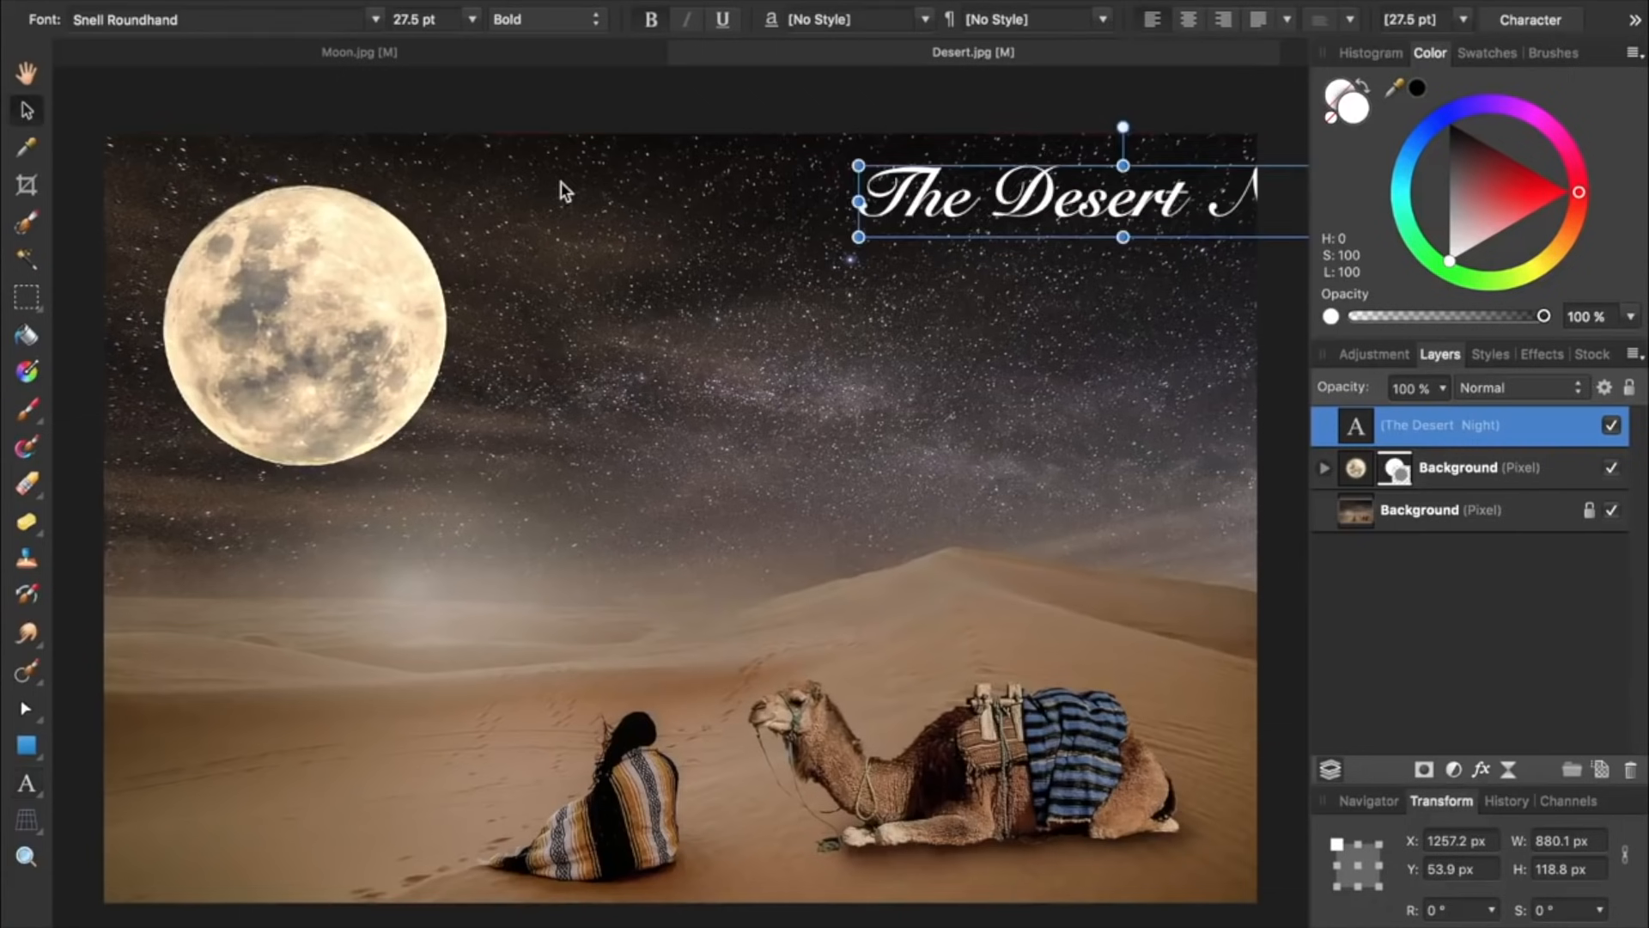
left_click_drag(952, 185, 776, 179)
left_click_drag(680, 159, 822, 179)
left_click_drag(857, 199, 892, 174)
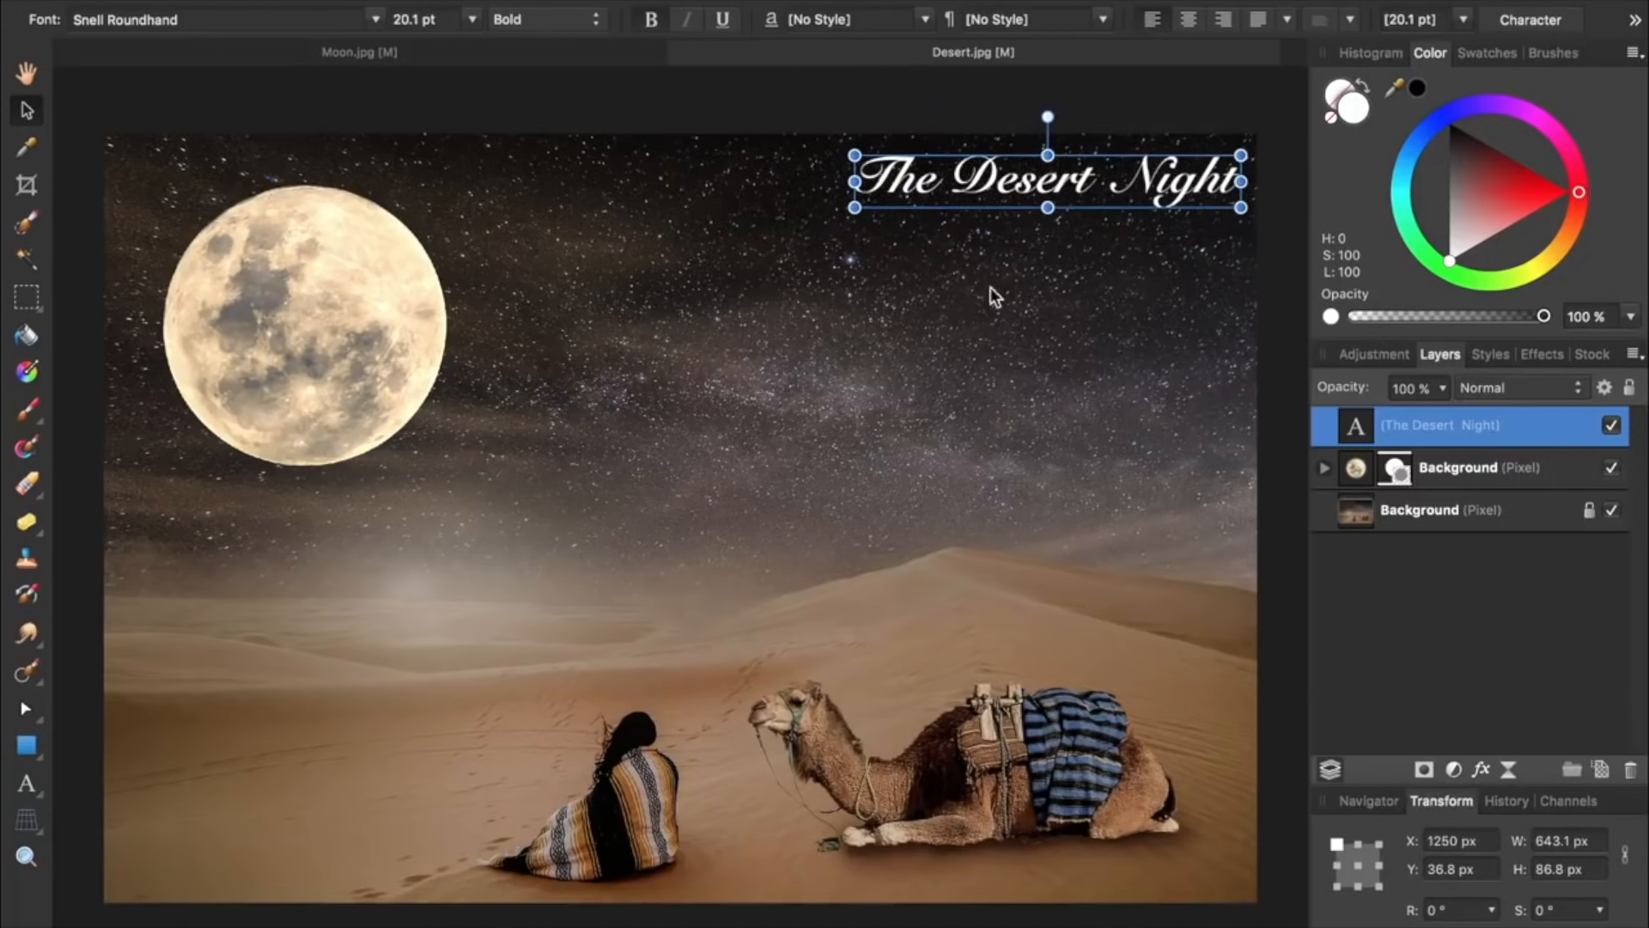
Deselect the title and export the composite as a JPEG with quality 95, saving it under the name Desert on the Desktop
left_click(1379, 576)
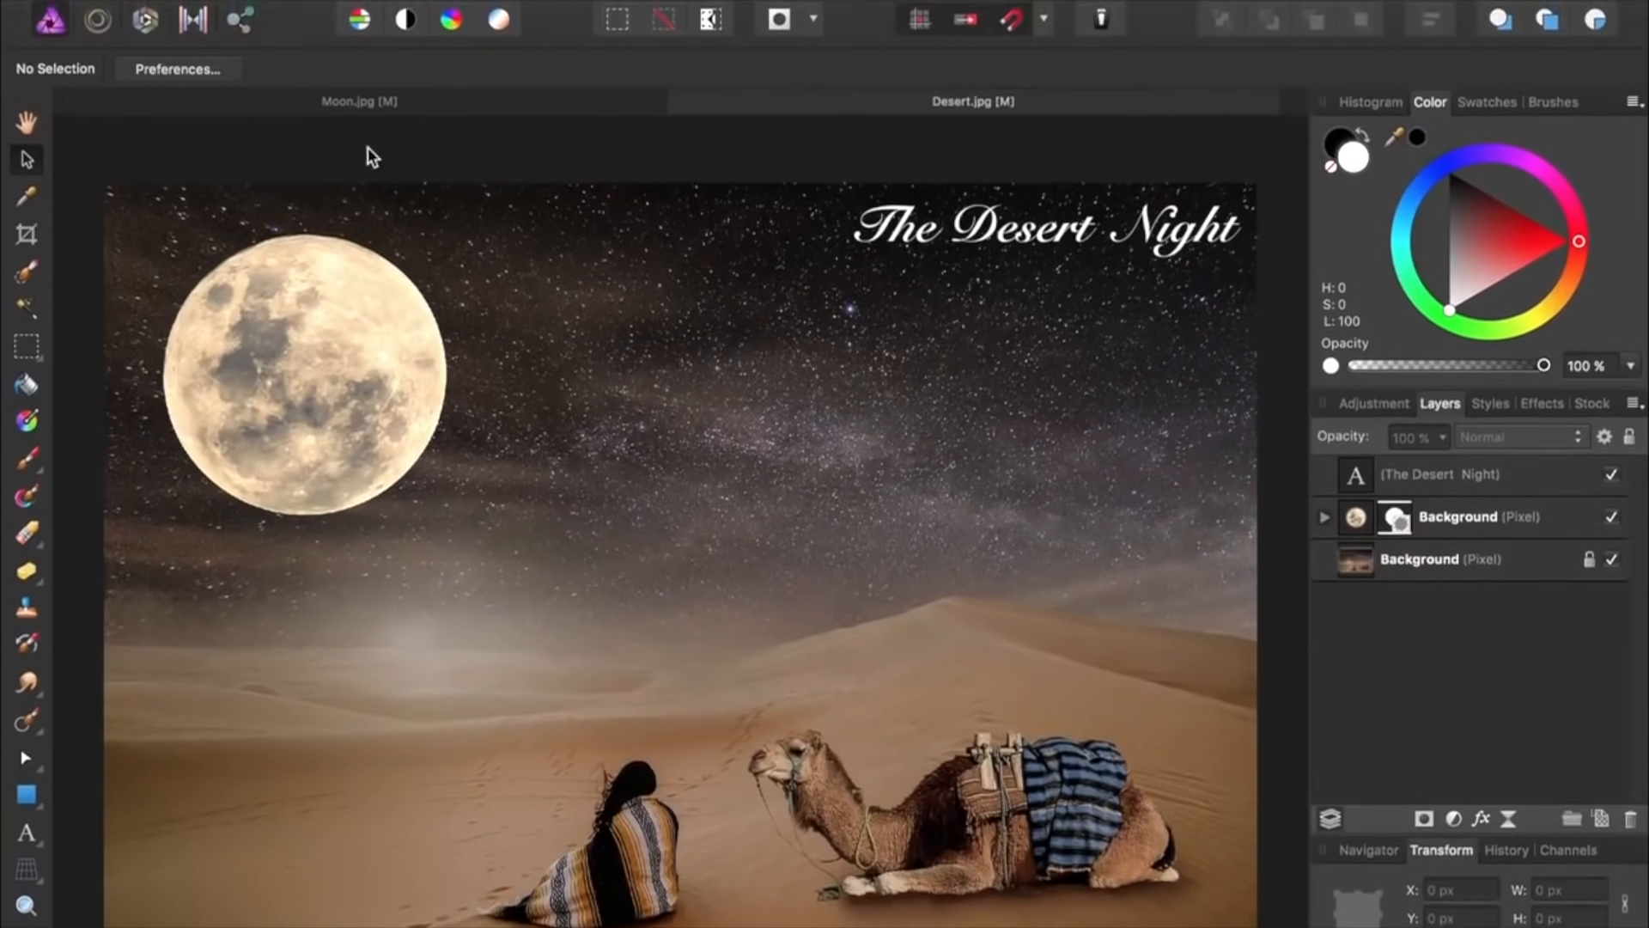
left_click(234, 12)
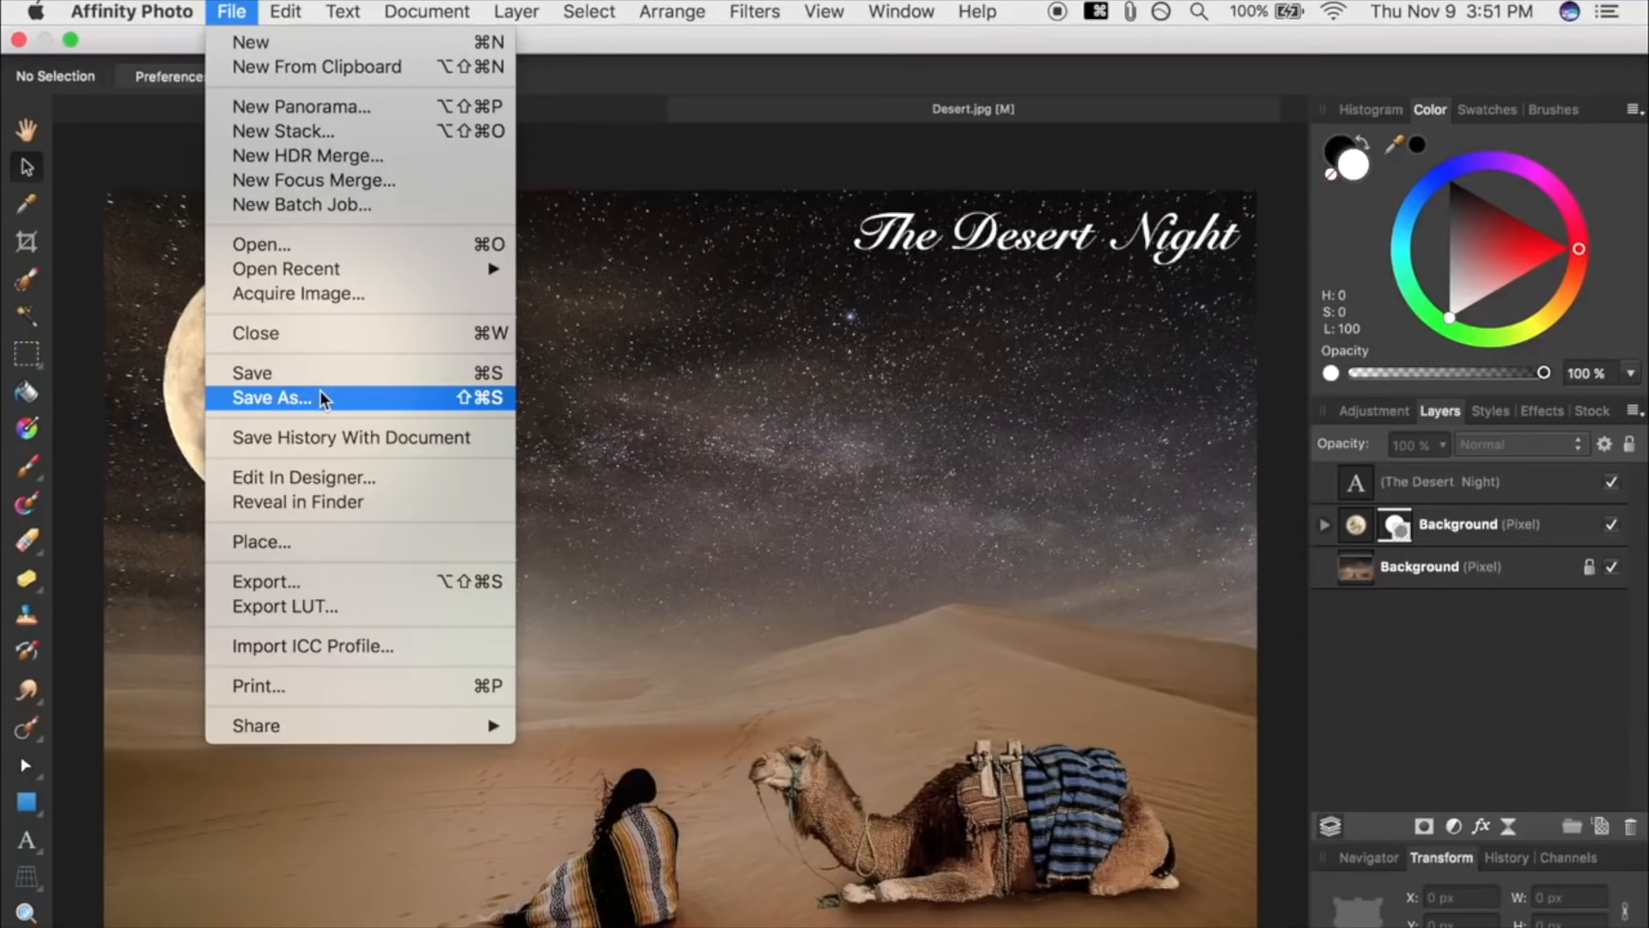
left_click(326, 581)
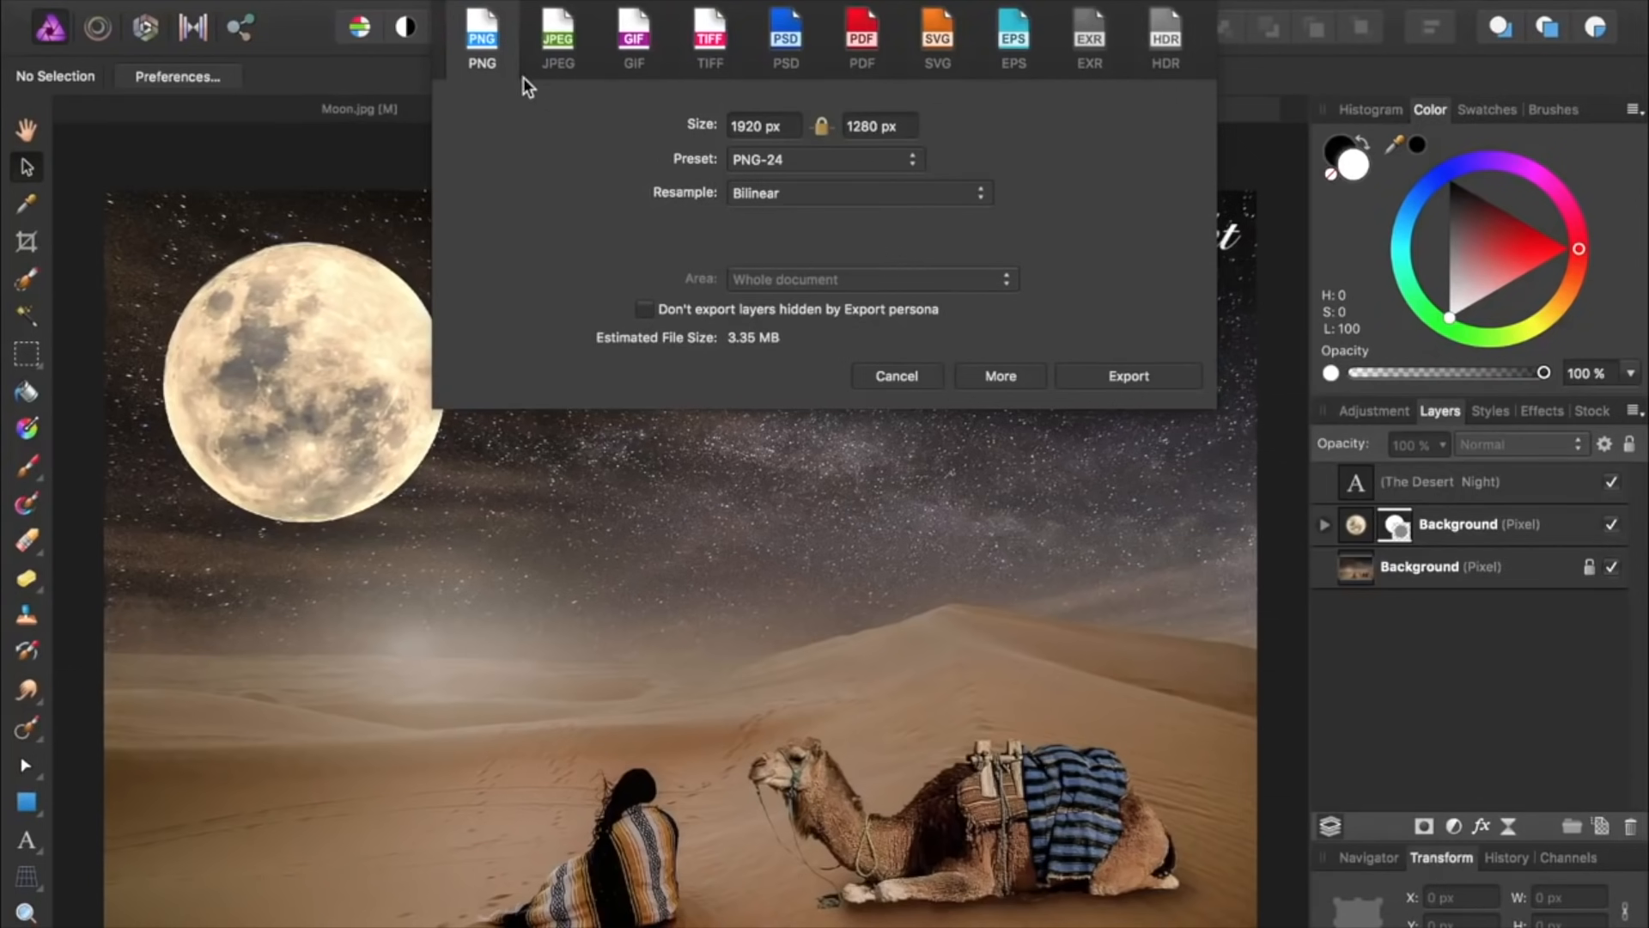
left_click(561, 43)
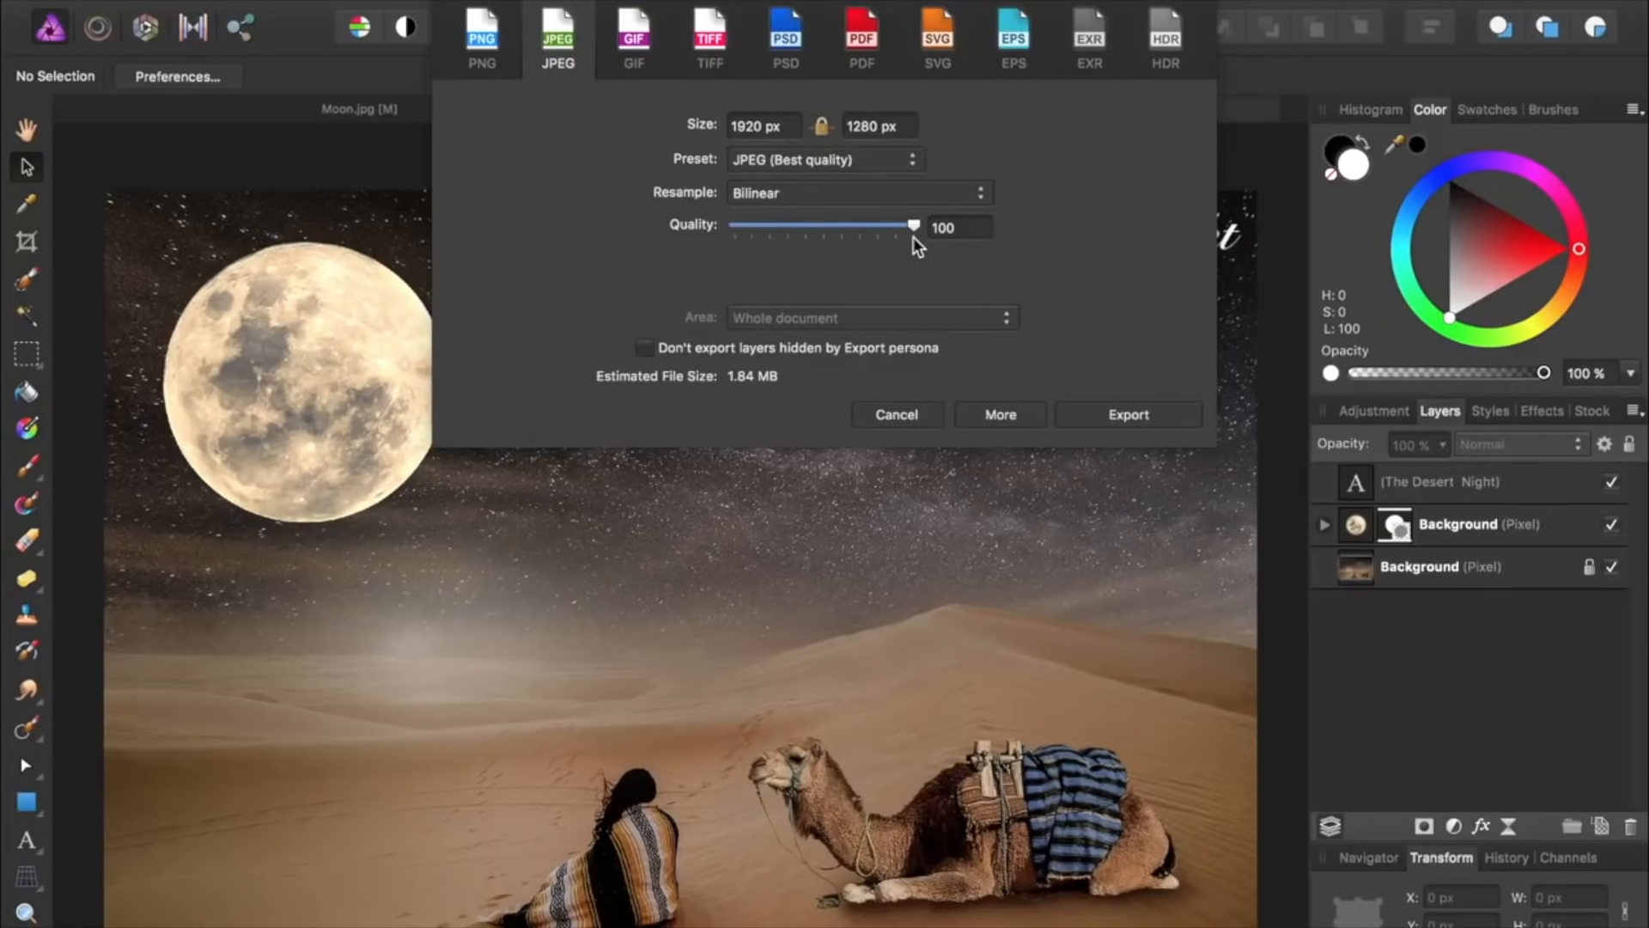
double_click(965, 228)
type("95")
key("Return")
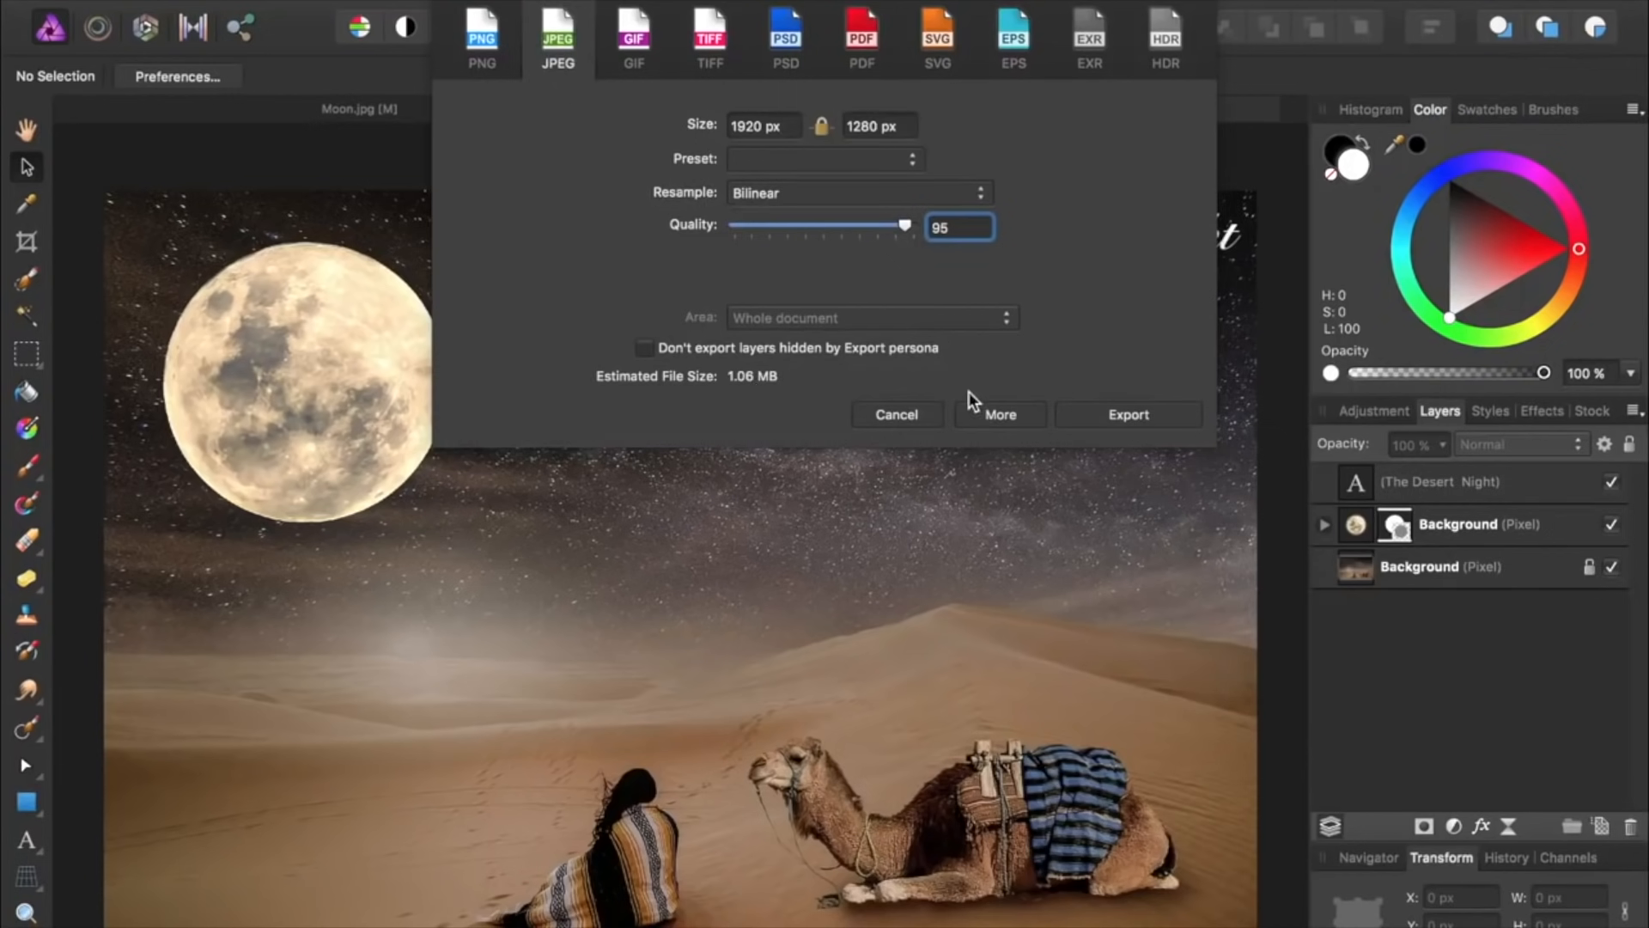
left_click(1084, 410)
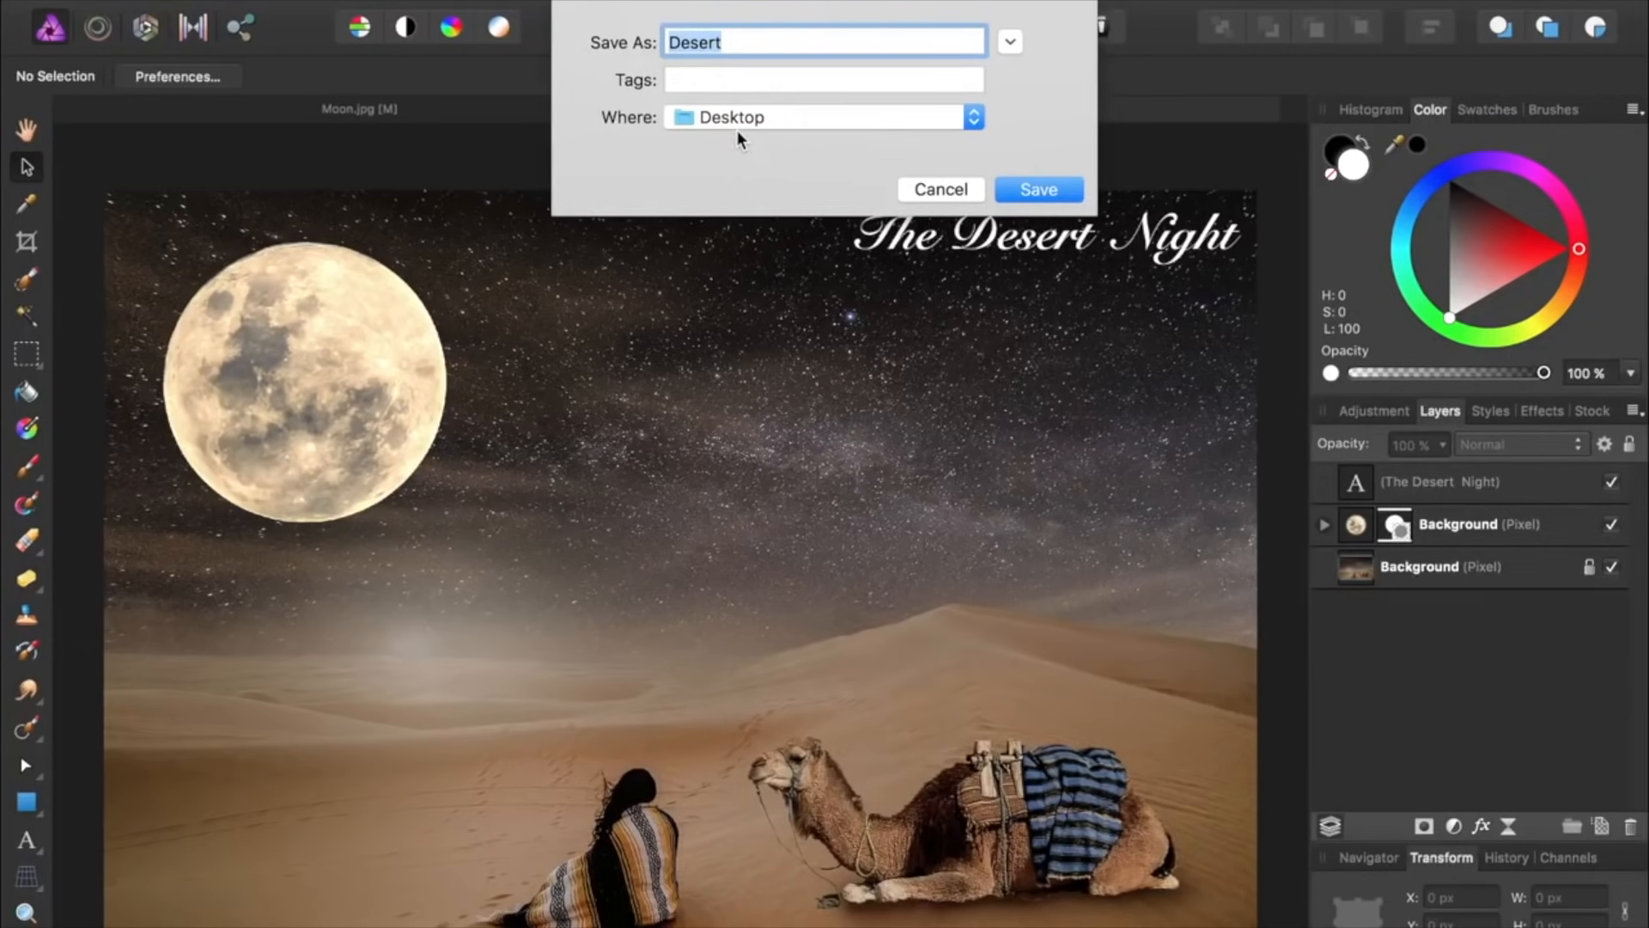
left_click(1022, 184)
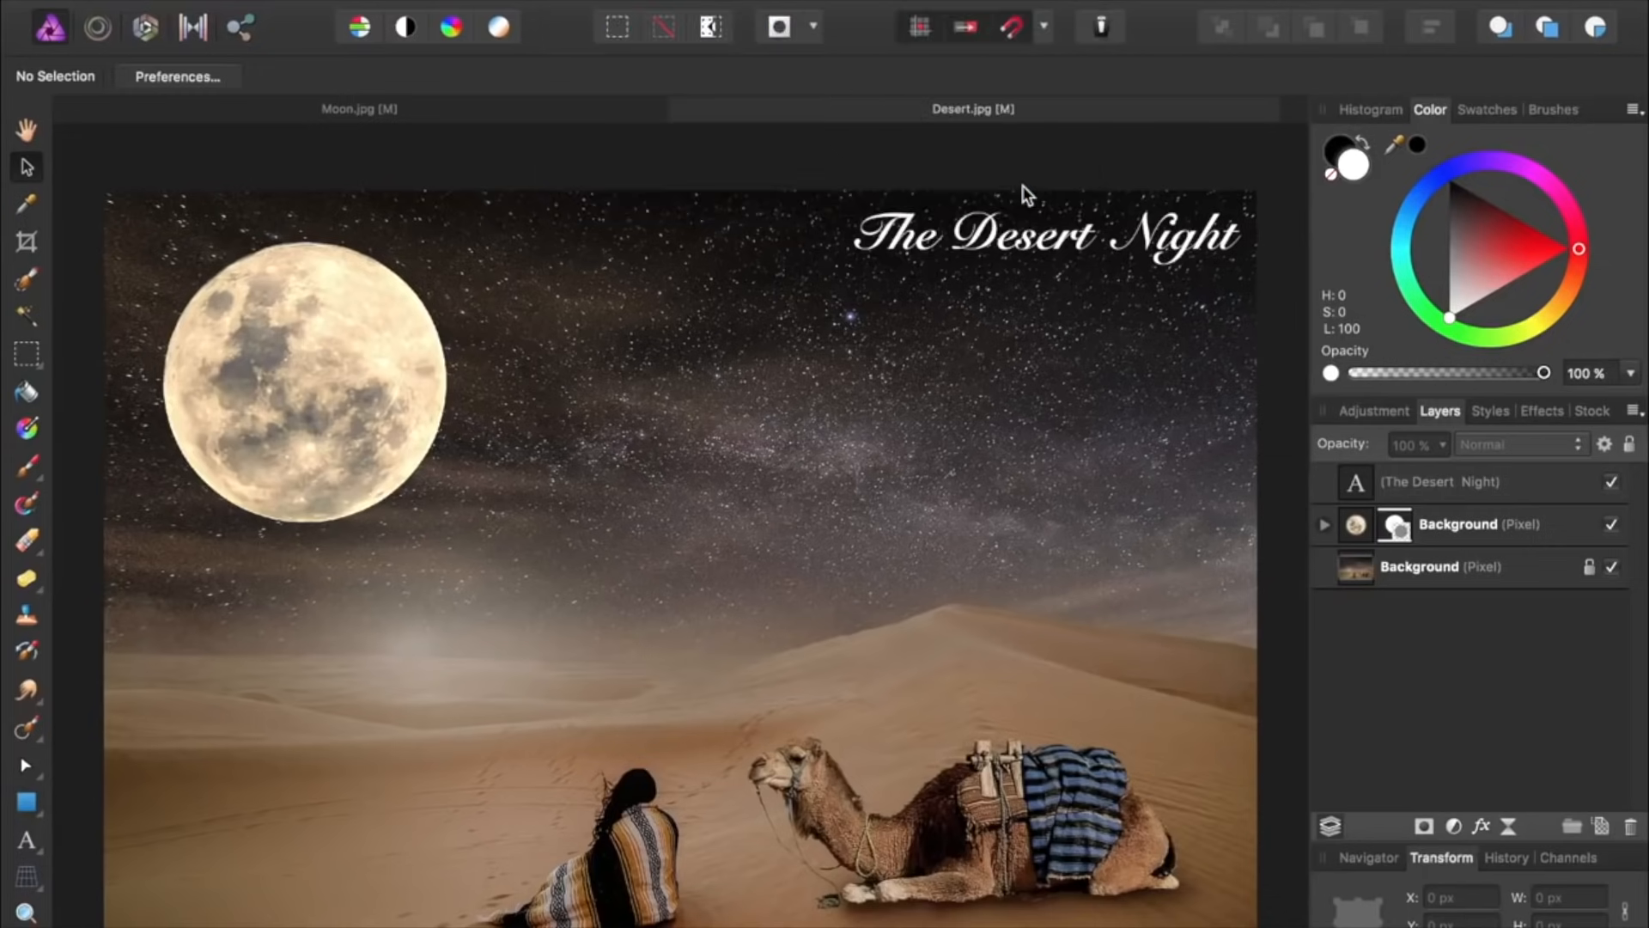